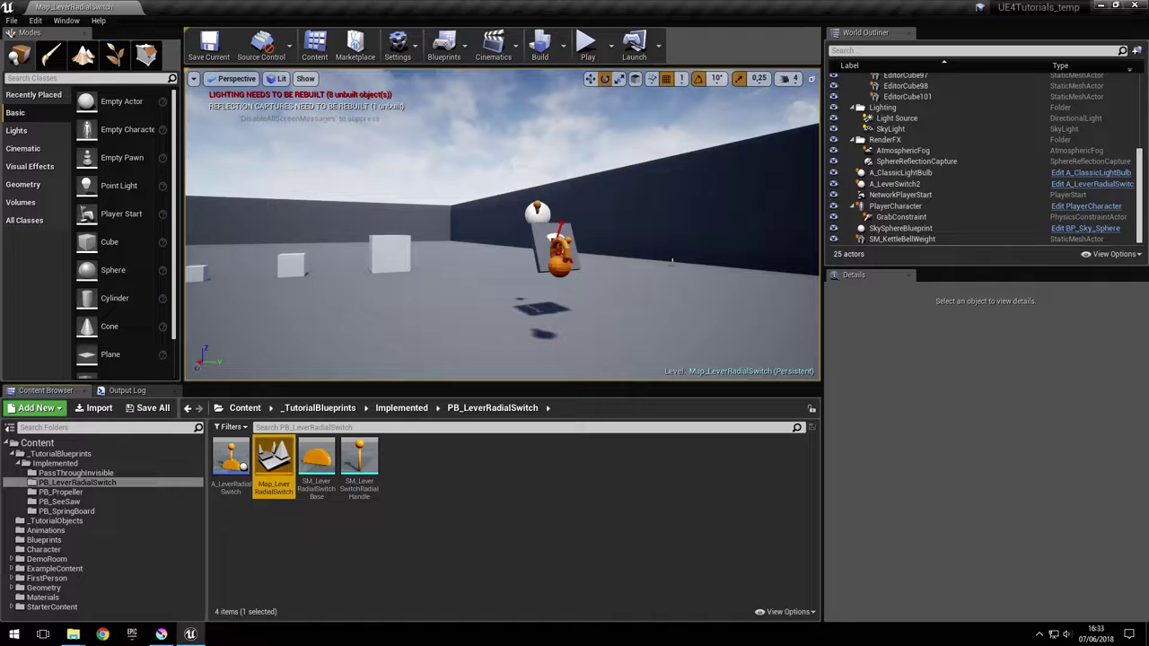
Step: Play-test the level by walking up to the existing lever switch and moving its handle, and end the play session
click(585, 42)
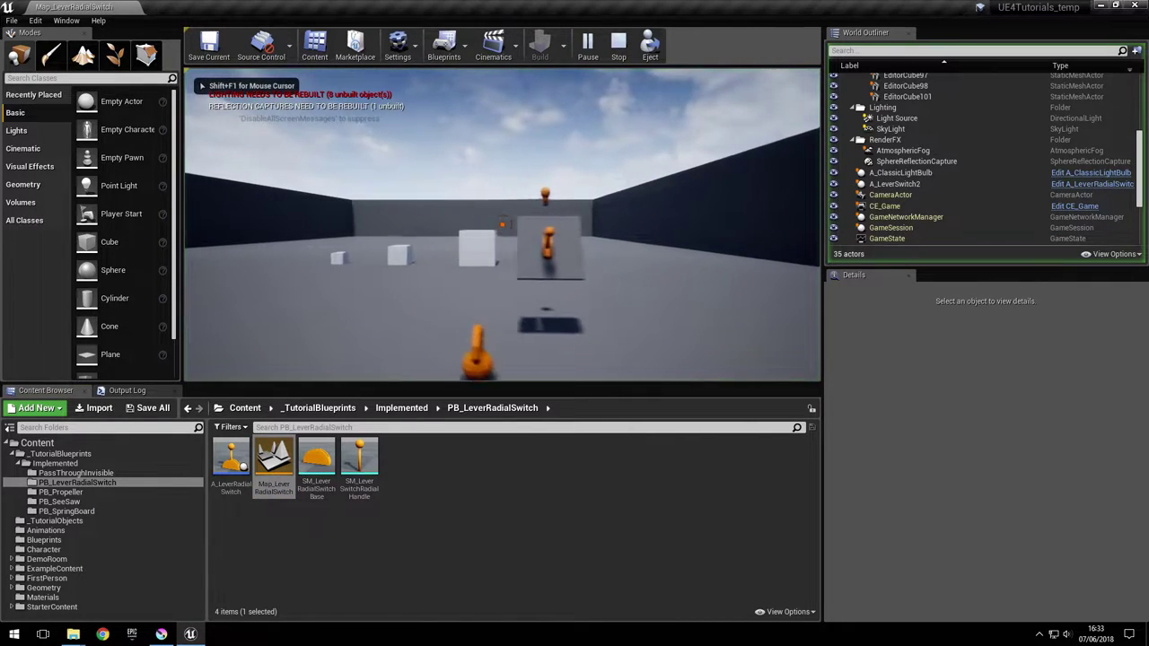
key(w)
drag(502, 224, 477, 159)
click(503, 224)
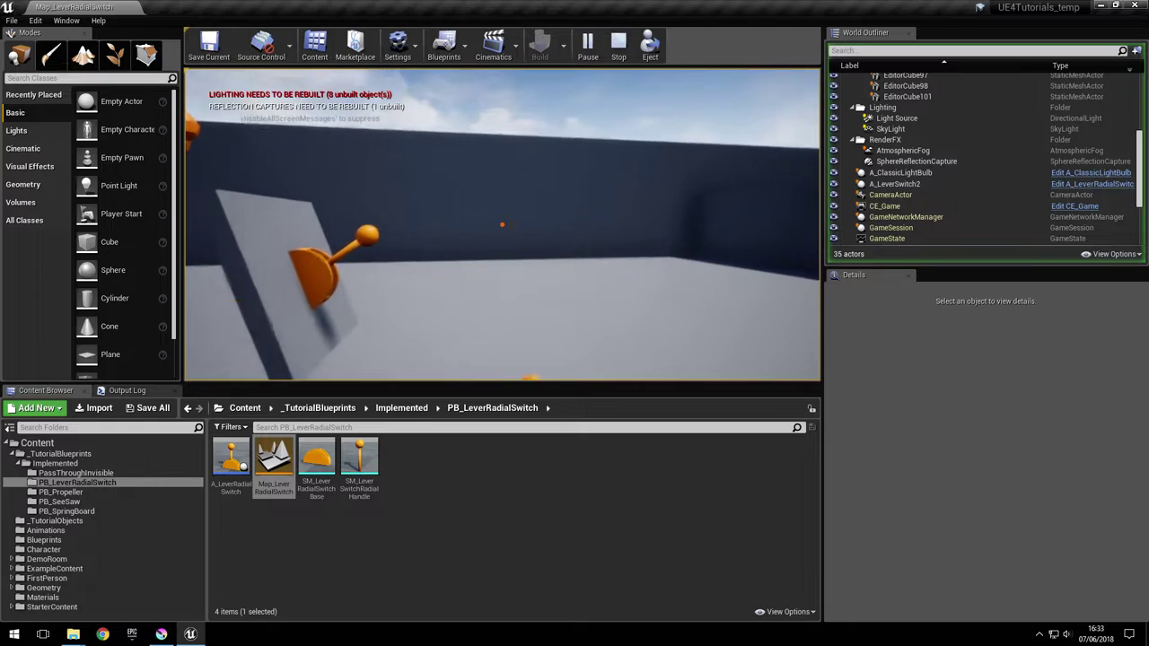
key(Escape)
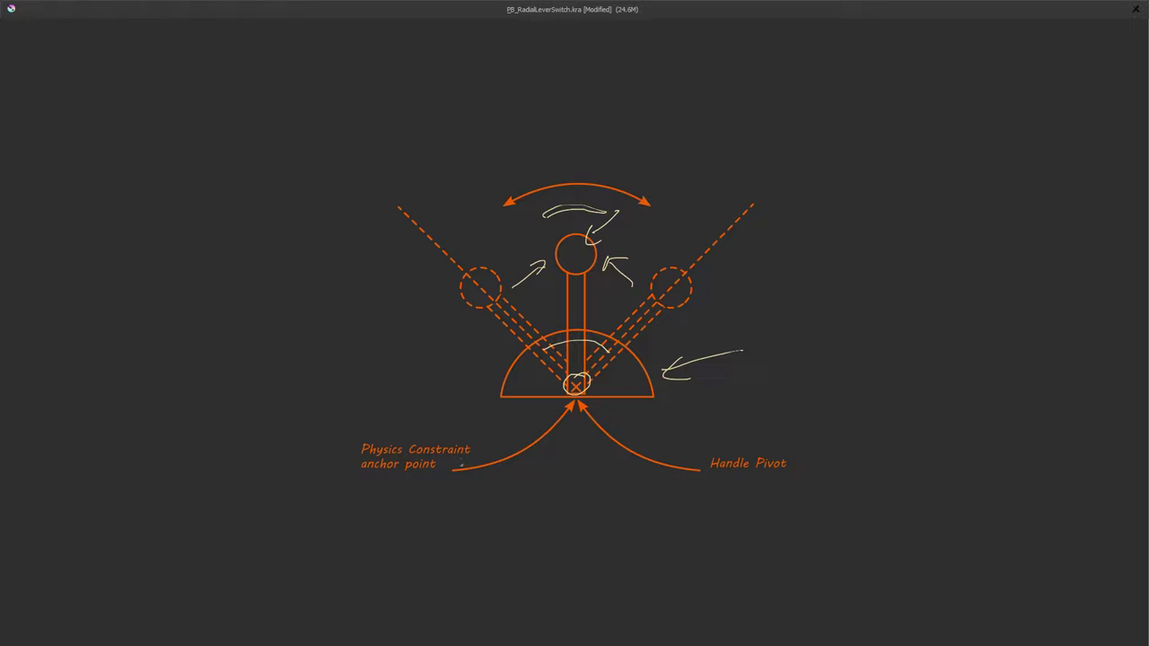
mouse_move(348, 438)
mouse_down()
mouse_move(335, 500)
mouse_move(498, 474)
mouse_move(418, 431)
mouse_move(346, 438)
mouse_up()
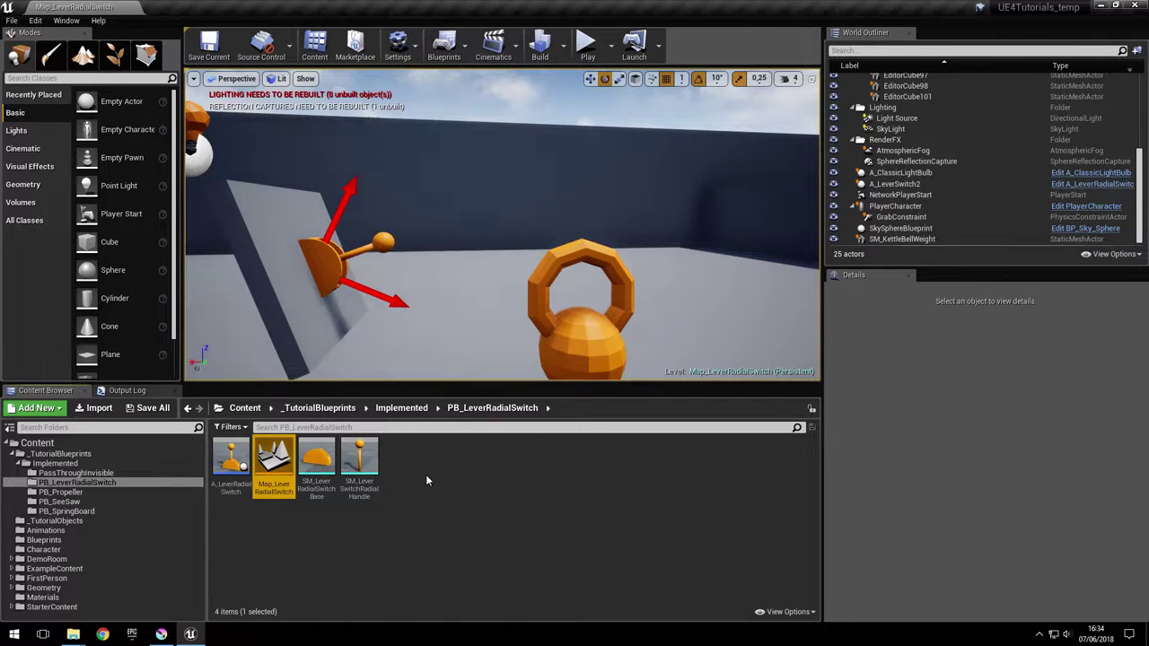
Step: Create an Actor-based Blueprint class named LeverSwitch in the PB_LeverRadialSwitch folder and open it for editing
right_click(429, 477)
click(478, 202)
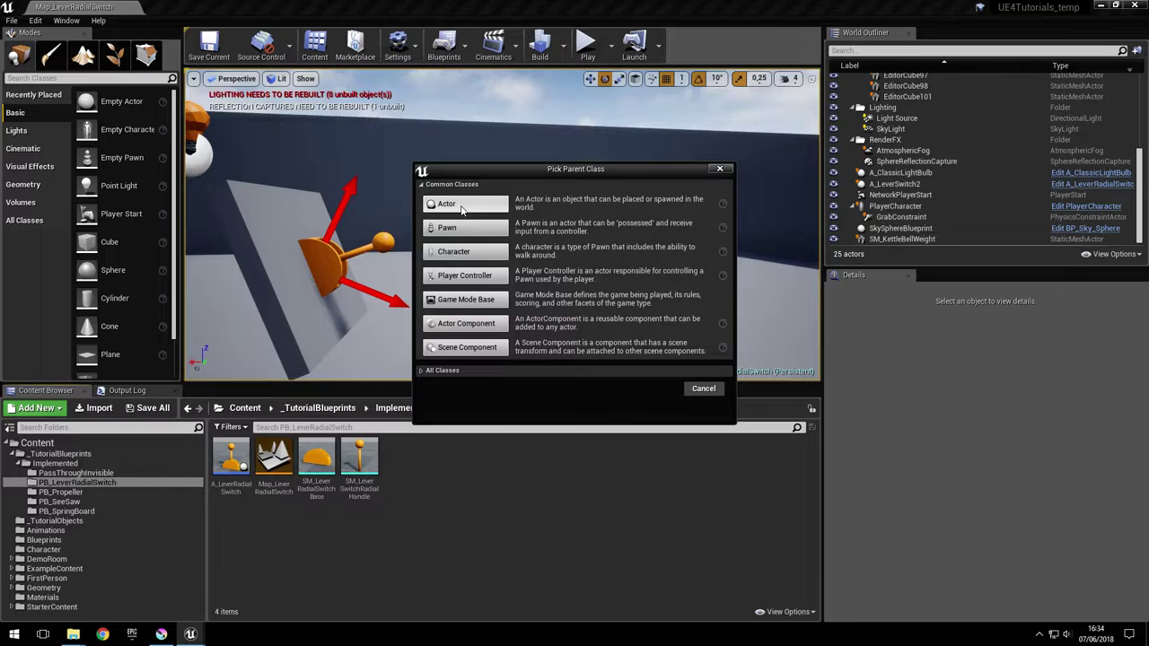
click(463, 209)
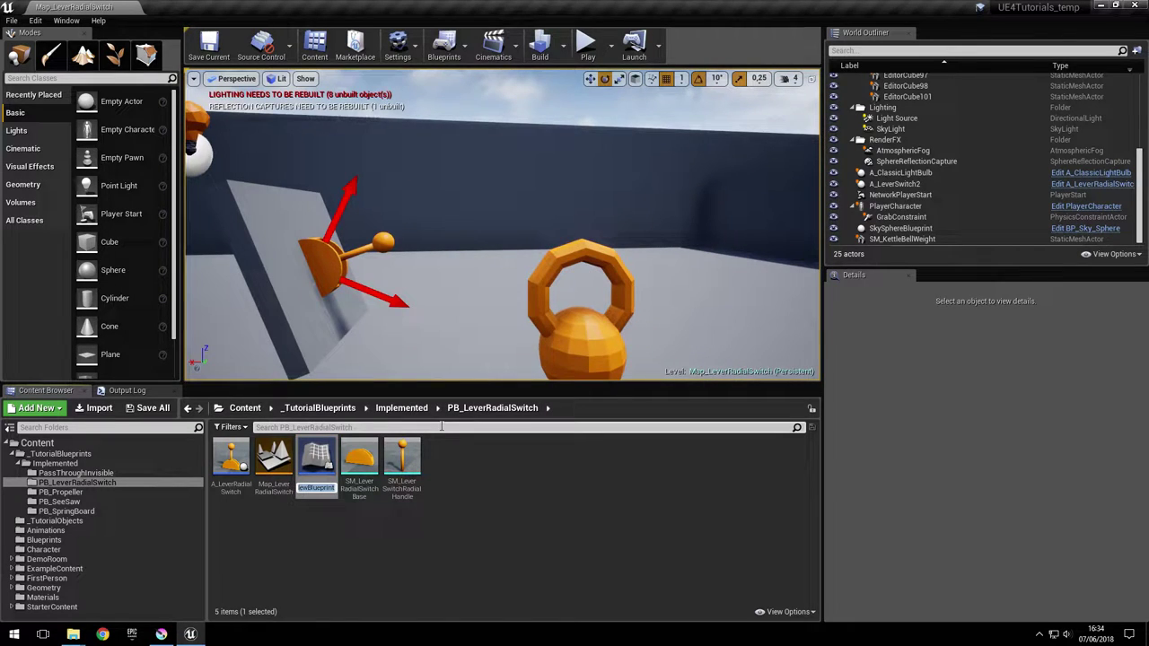
text(LeverSwitche)
key(Return)
Step: Add a Static Mesh component to the LeverSwitch blueprint and name it Base
click(43, 50)
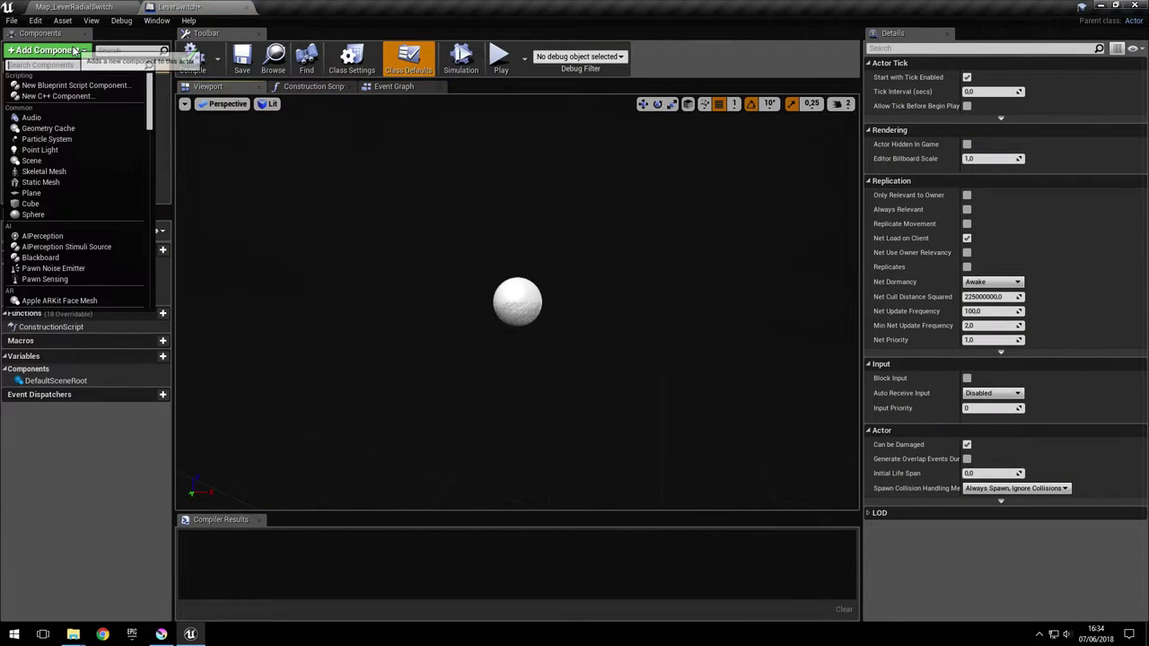
text(stati)
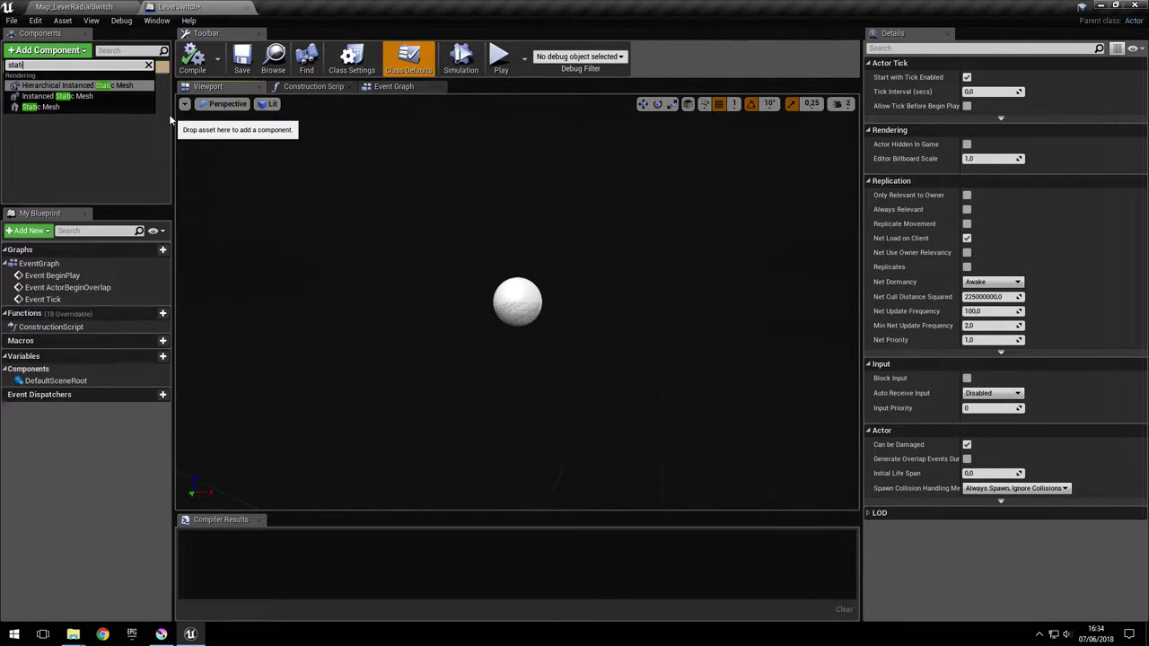
key(Down)
key(Down)
key(Return)
text(B)
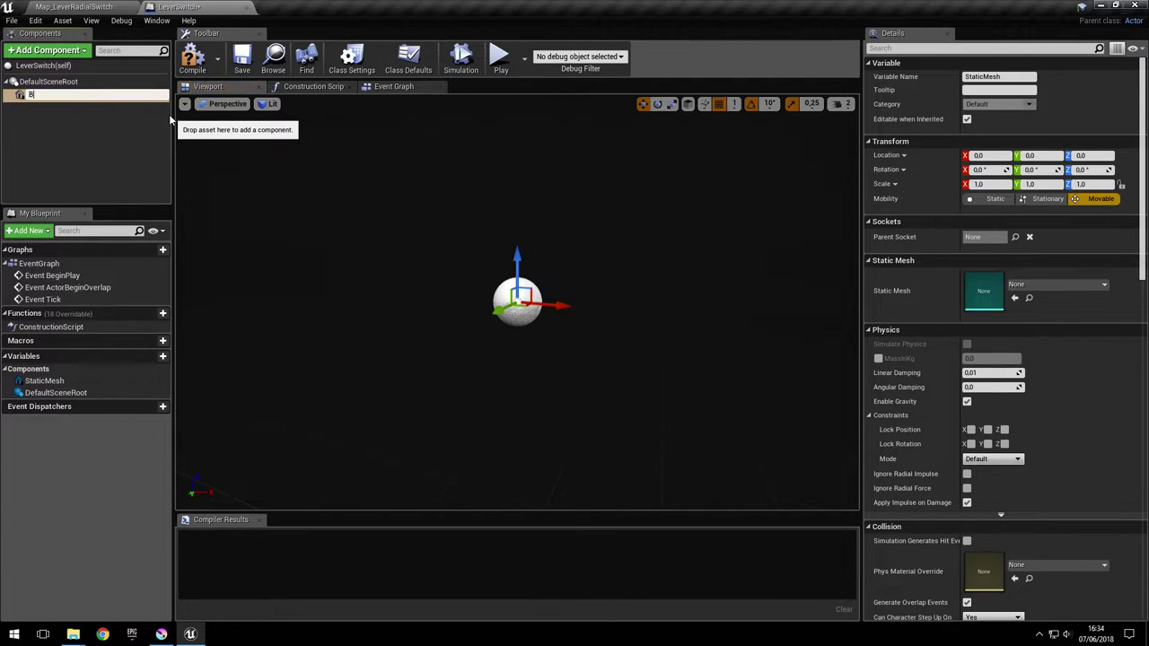
text(ase)
key(Return)
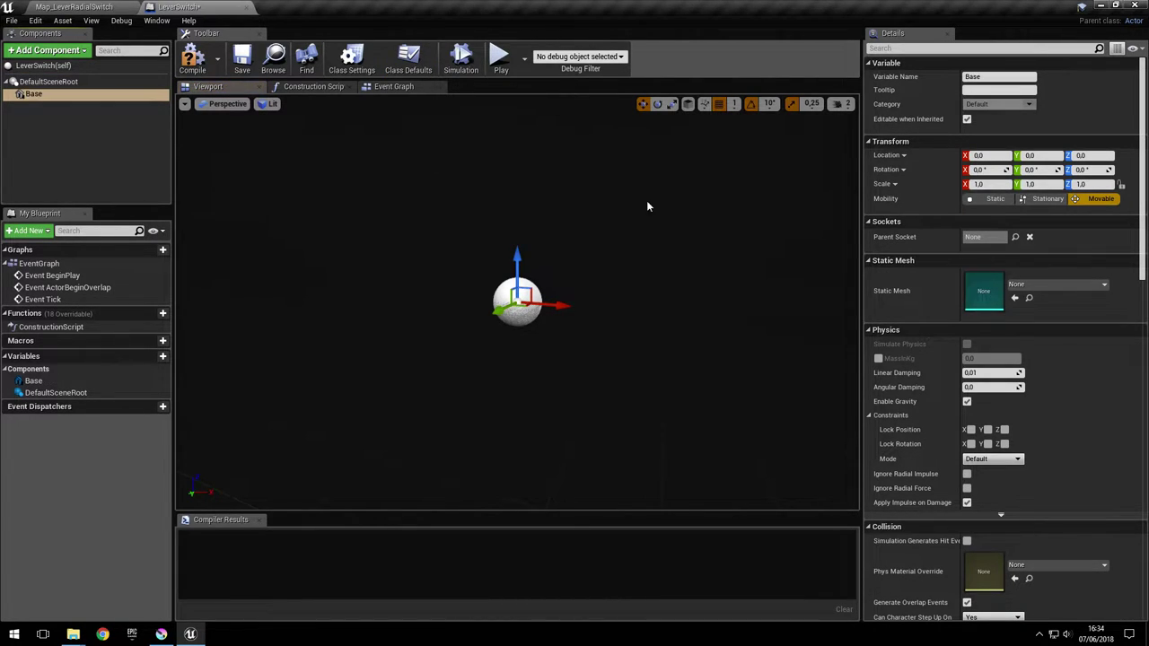
Step: Assign the SM_LeverRadialSwitchBase static mesh to the Base component
click(1045, 291)
text(lever)
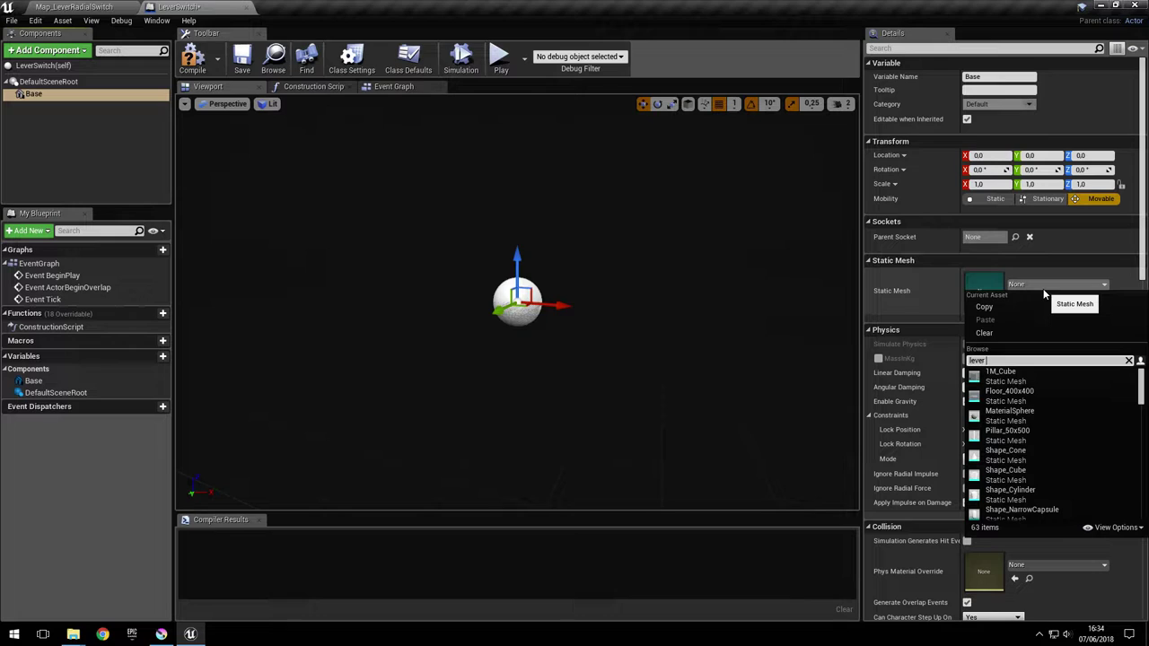
text( bas)
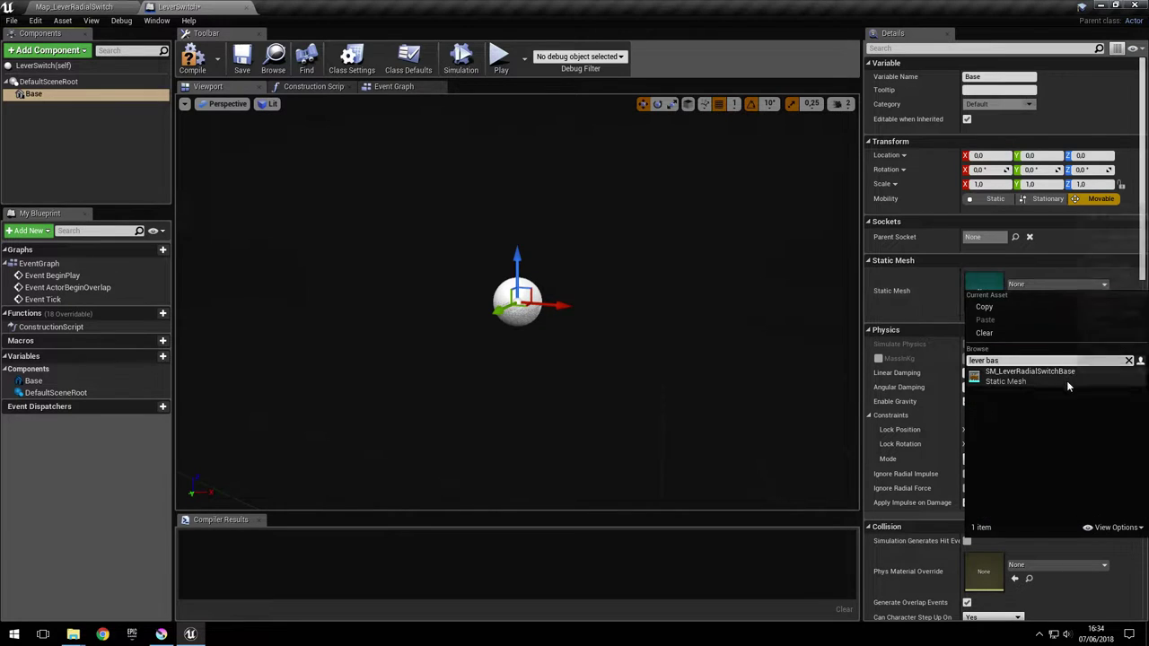
click(1029, 375)
Step: Add a second Static Mesh component directly under DefaultSceneRoot and name it Handle
click(49, 81)
click(70, 54)
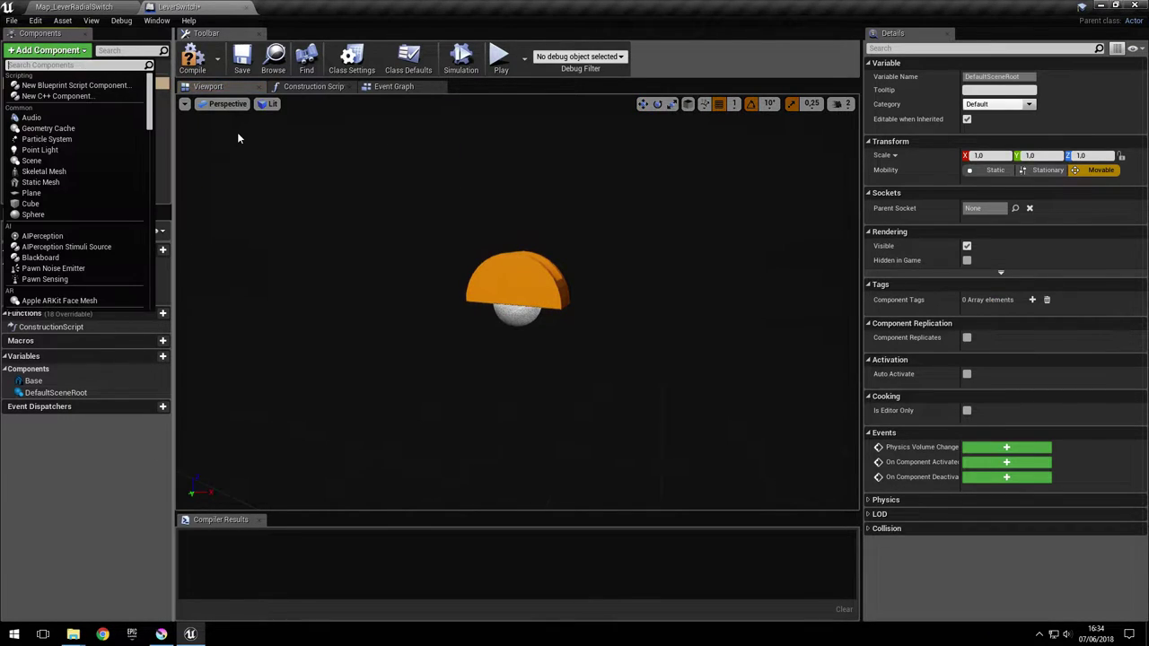
text(static)
key(Down)
key(Down)
key(Down)
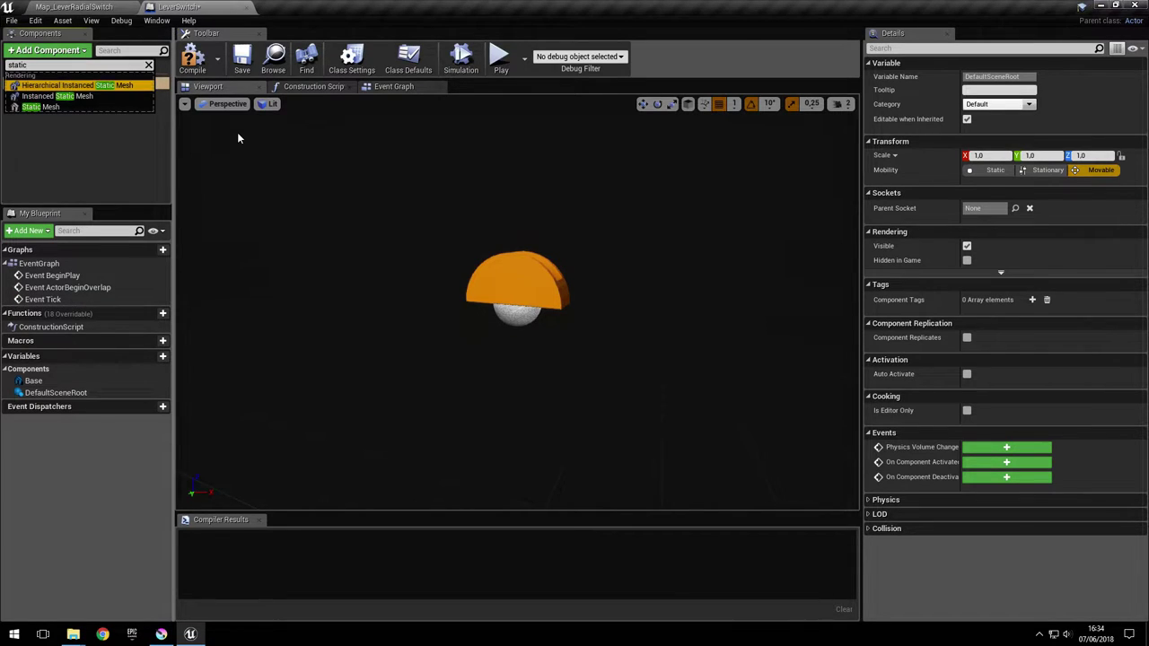
key(Return)
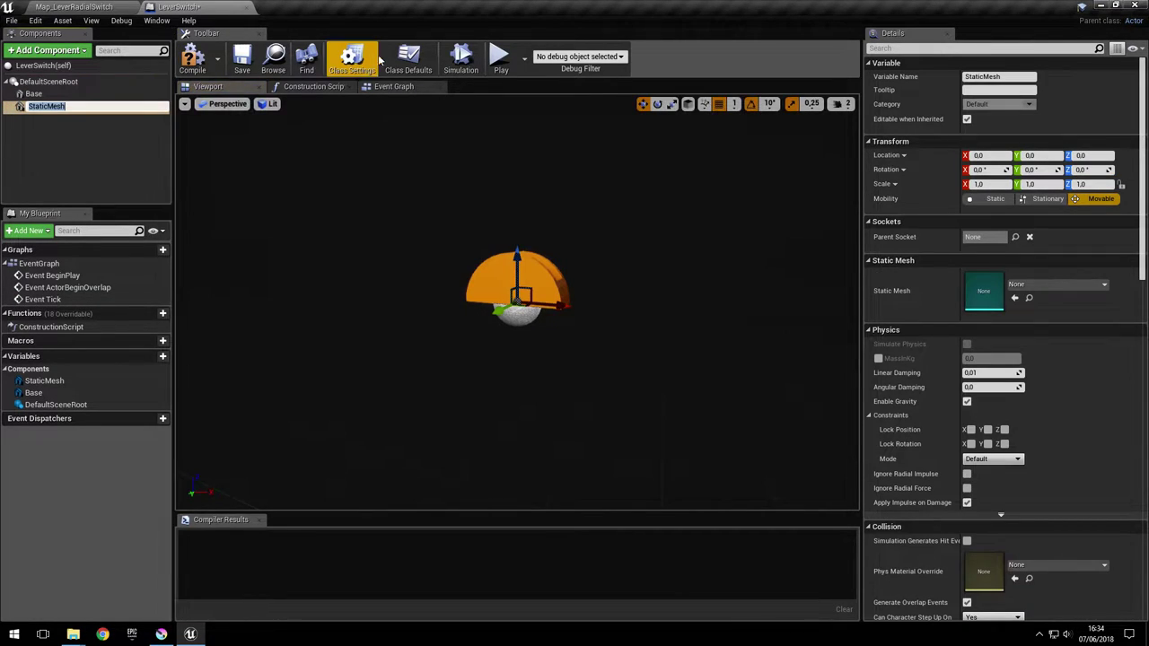
text(Handle)
key(Return)
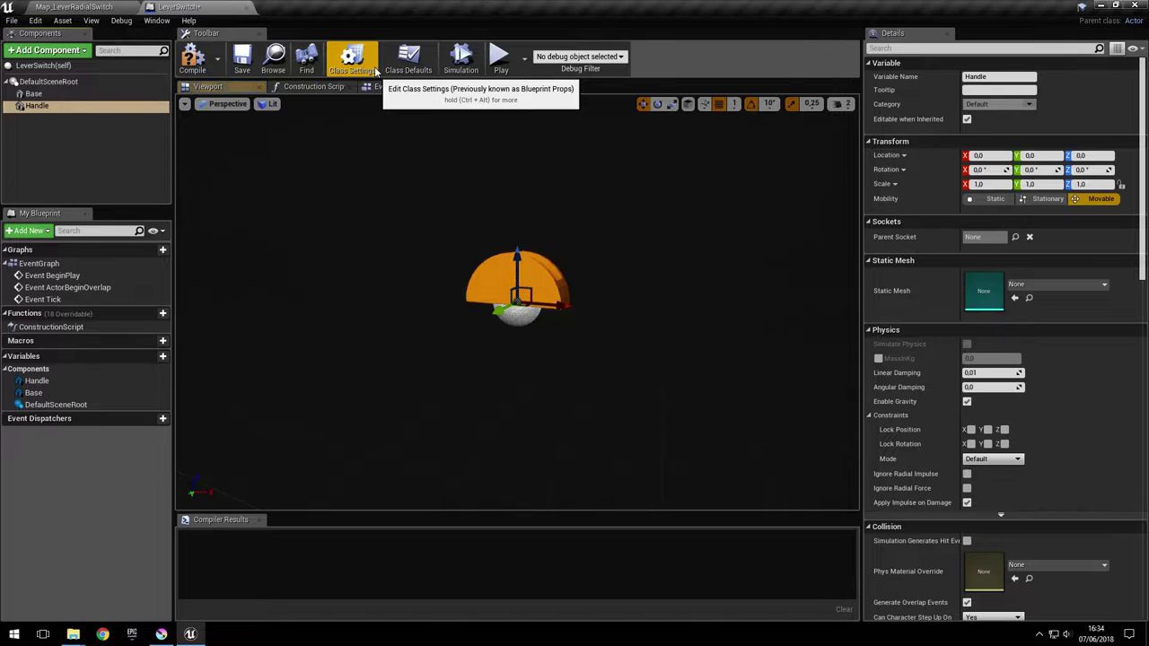
Step: Assign the SM_LeverSwitchRadialHandle static mesh to the Handle component
click(1082, 285)
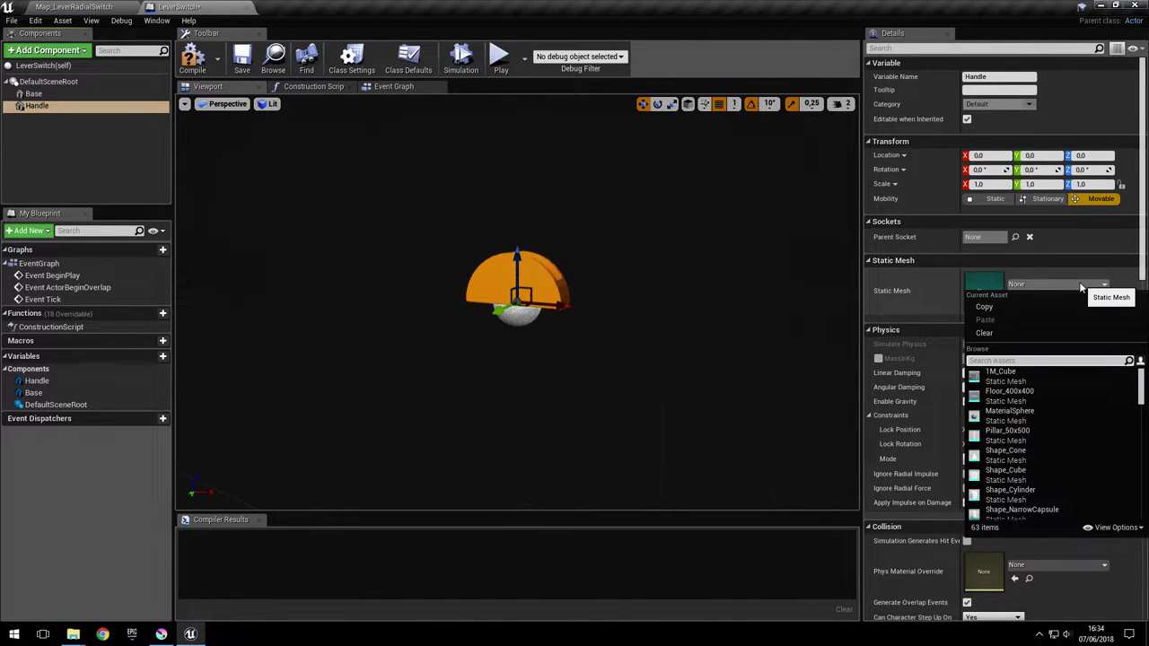
text(handle)
click(1032, 381)
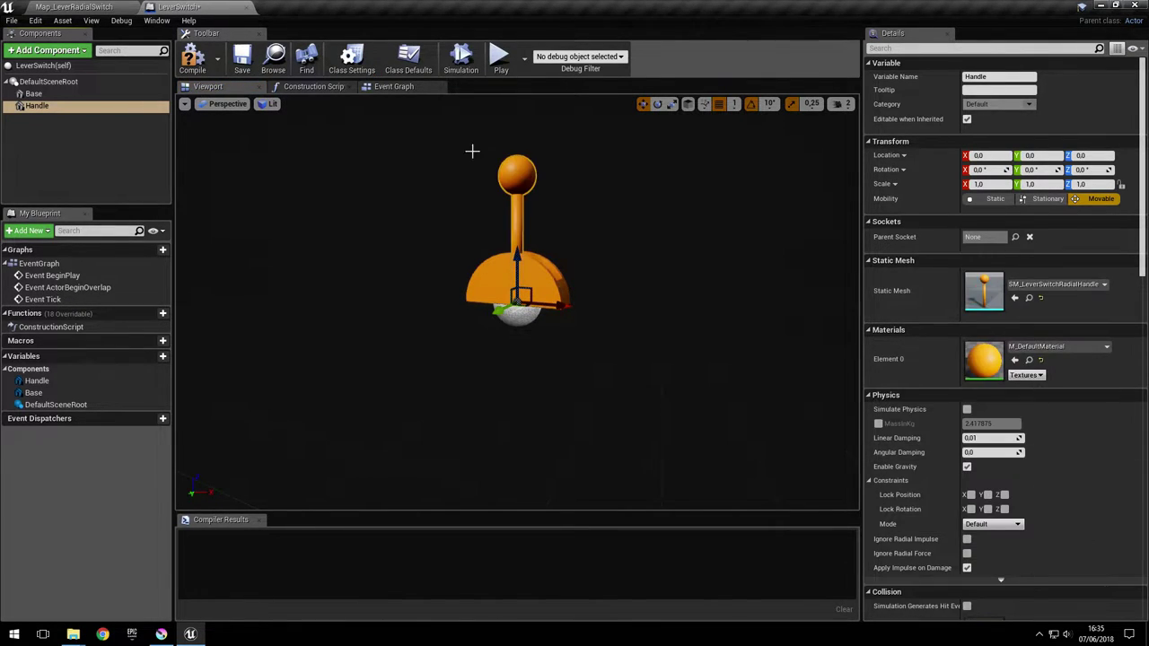
Step: Add a Physics Constraint component under DefaultSceneRoot, keeping its default name
click(48, 82)
click(70, 51)
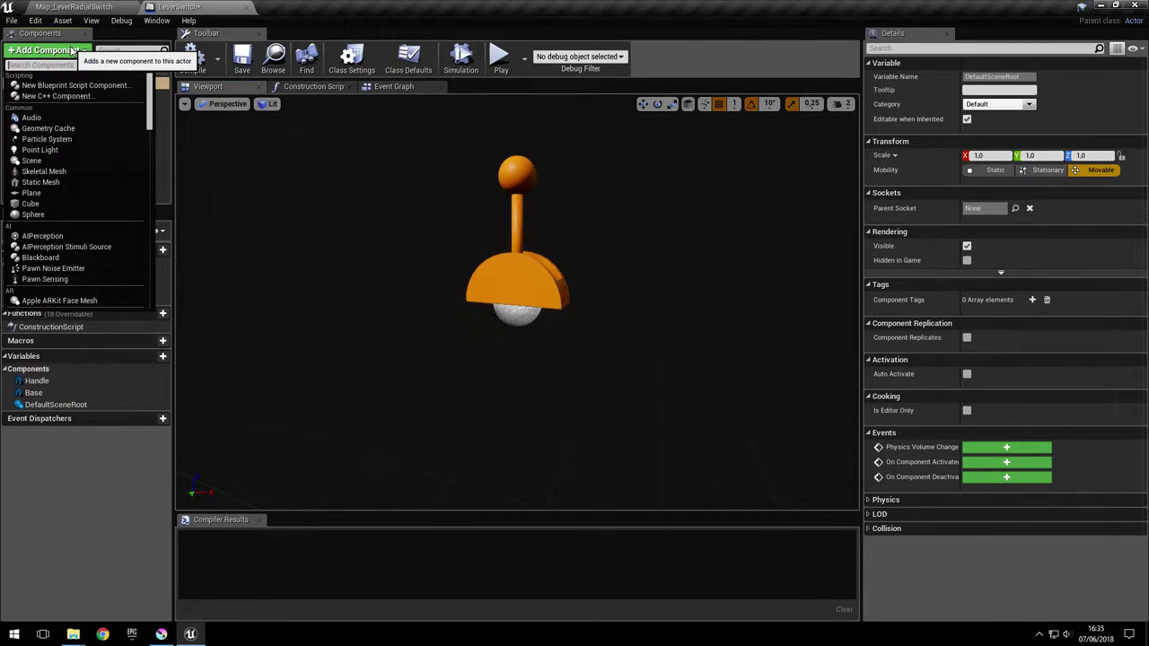
text(physics)
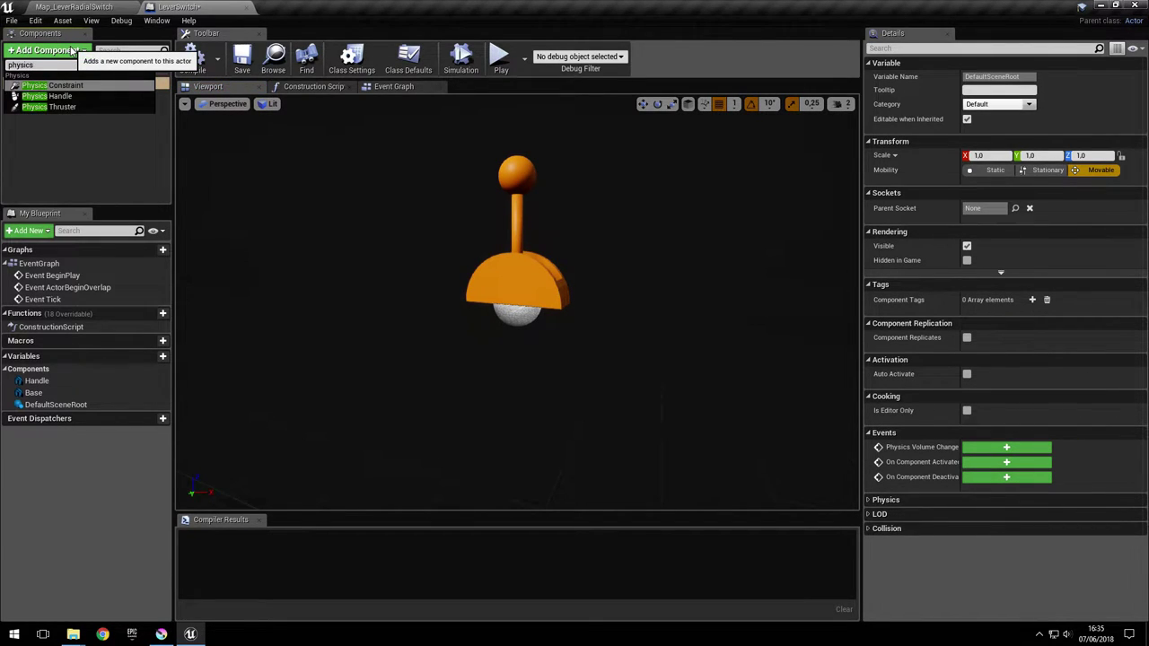
key(Return)
click(54, 162)
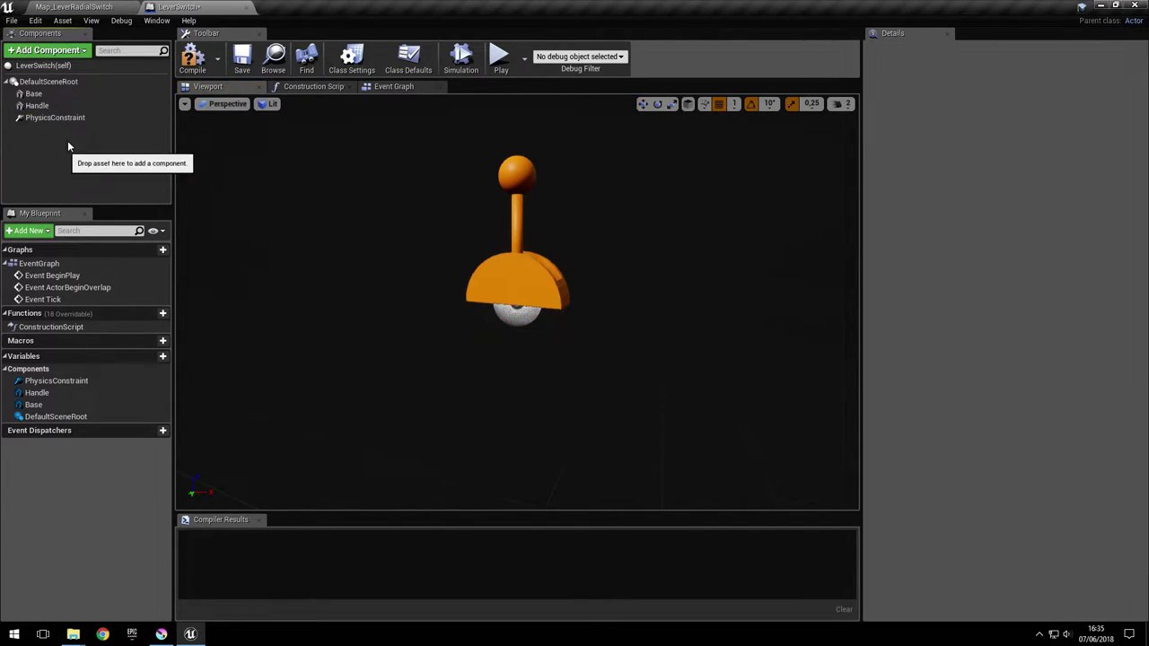
Step: Enable physics simulation on the Handle component and override its mass with 0.5 kg
click(37, 105)
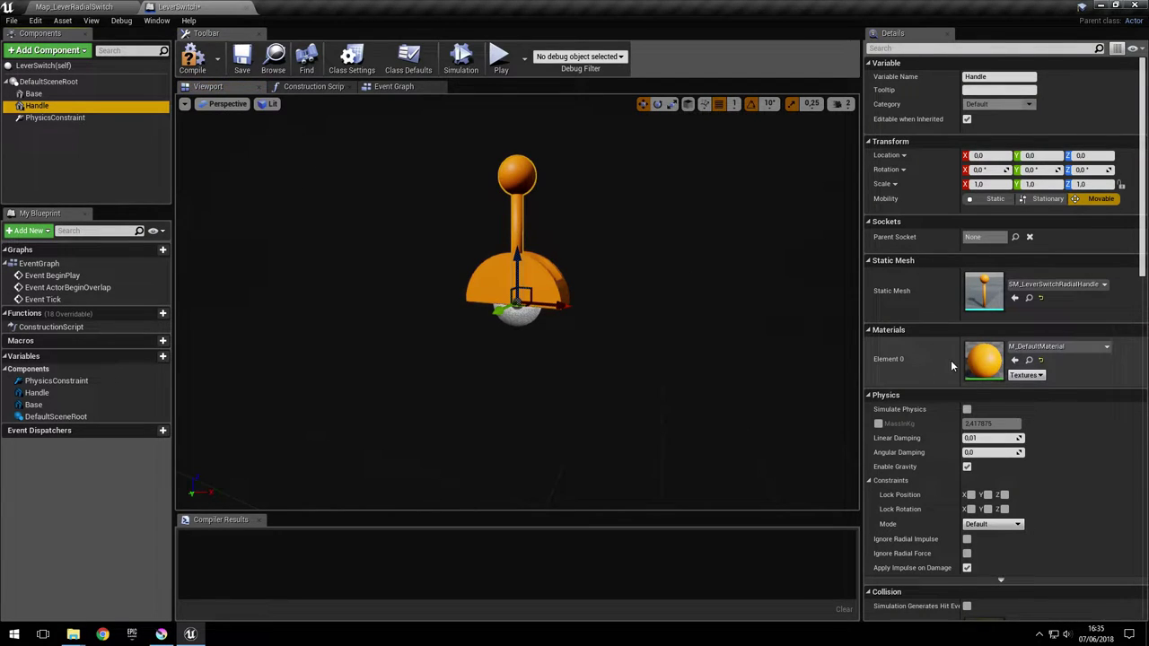
scroll(988, 363, down, 2)
click(968, 352)
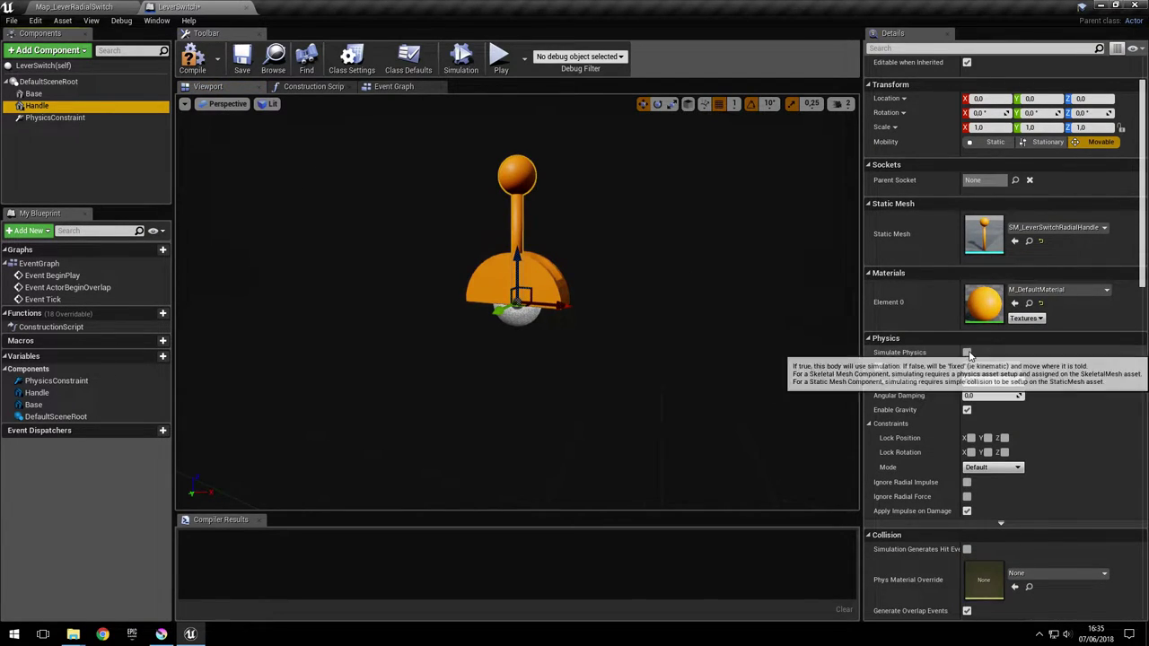
click(878, 367)
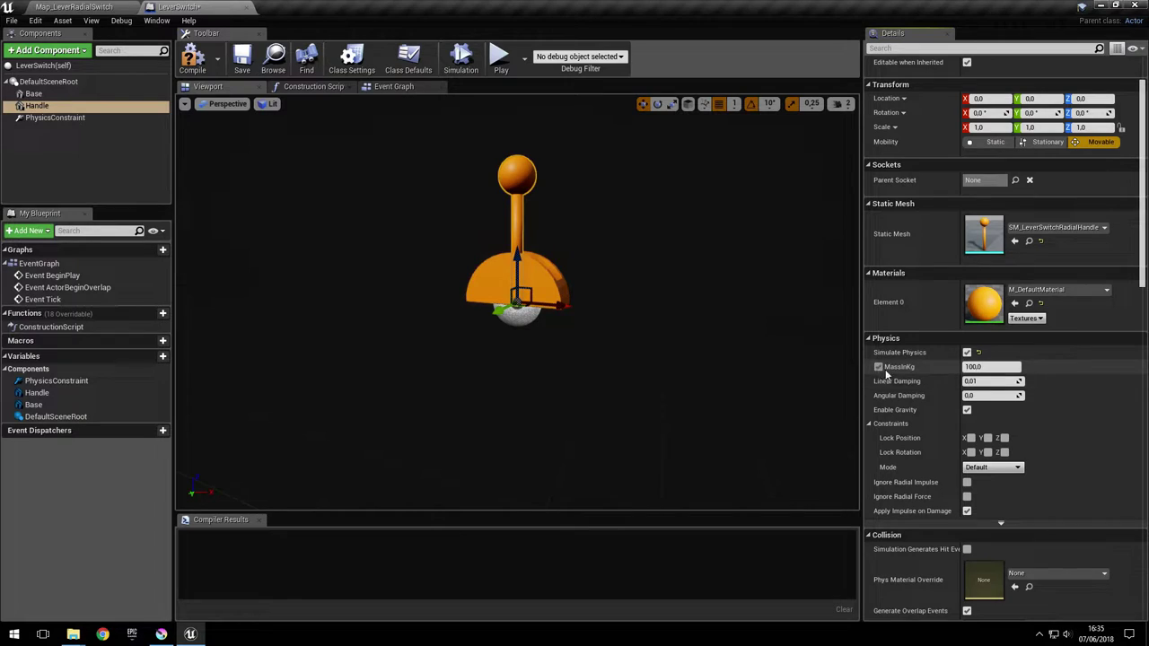
click(1010, 367)
key(Return)
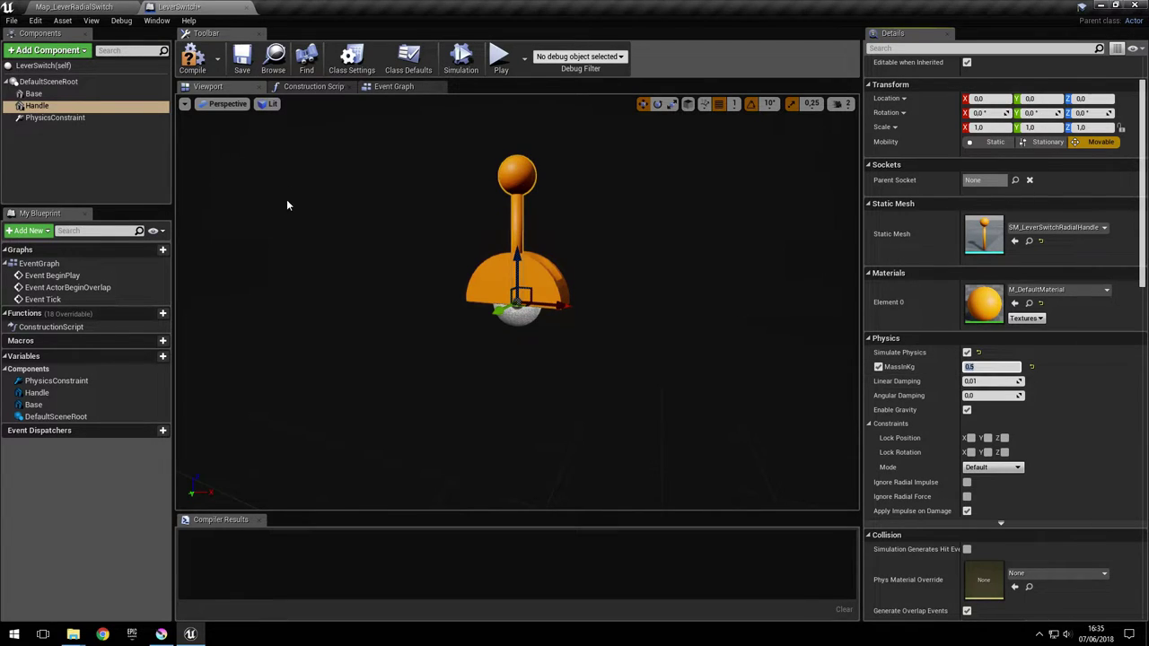
Step: Link the physics constraint to the two meshes, with Base as component 1 and Handle as component 2
click(55, 118)
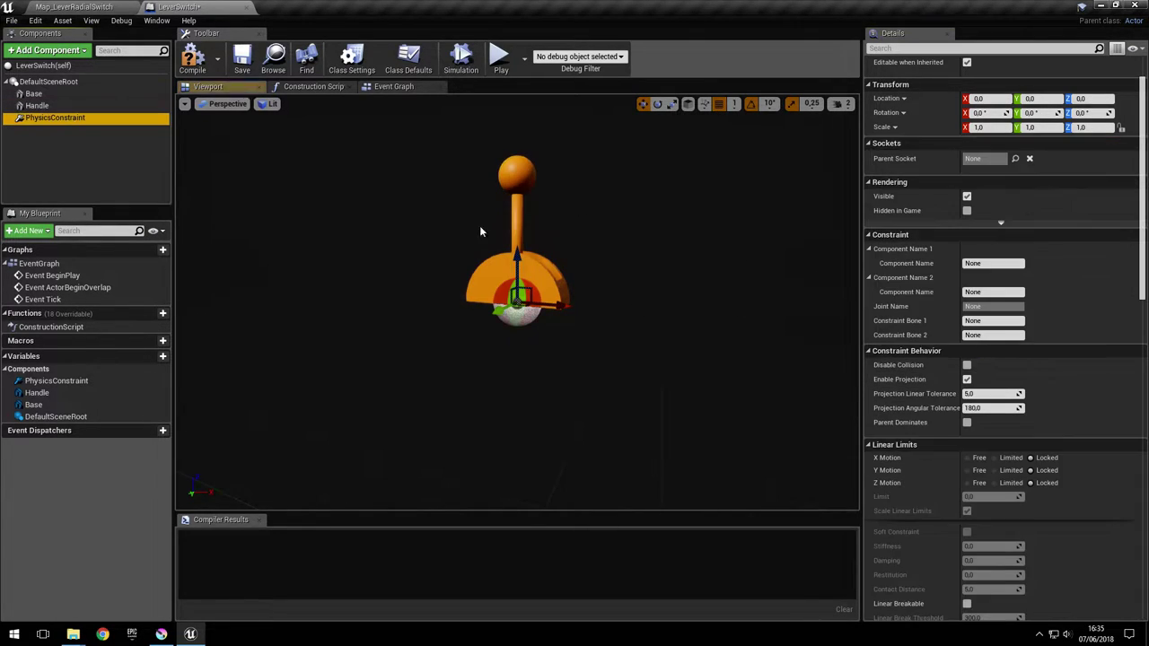
click(1004, 264)
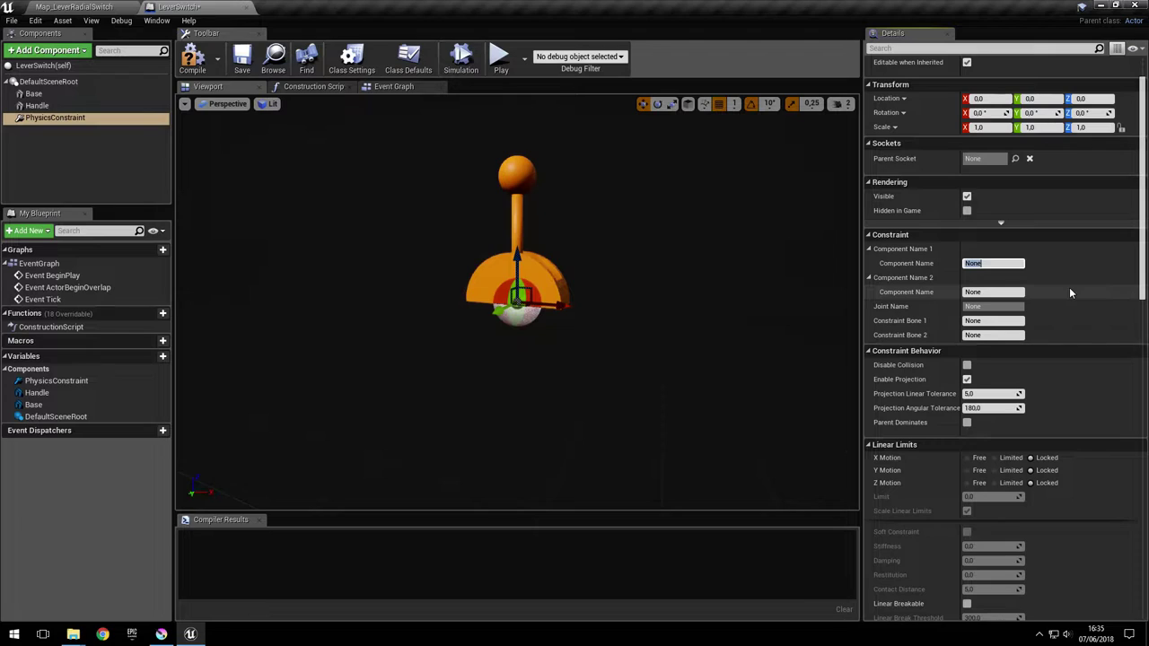
text(Base)
key(Tab)
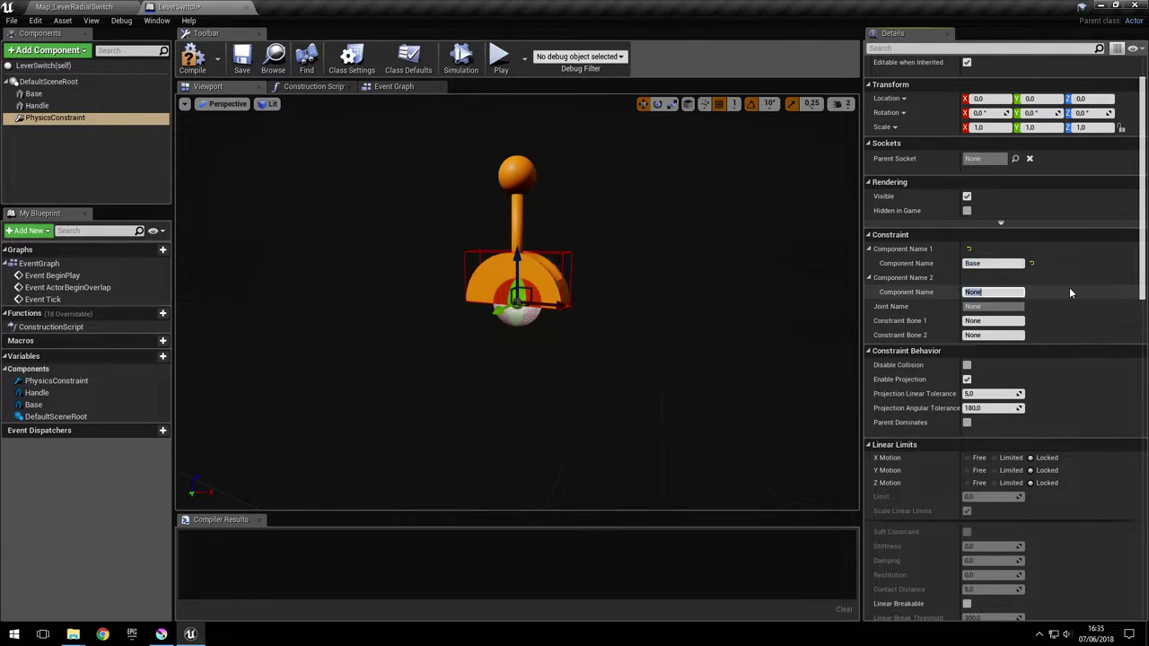
text(Handle)
key(Return)
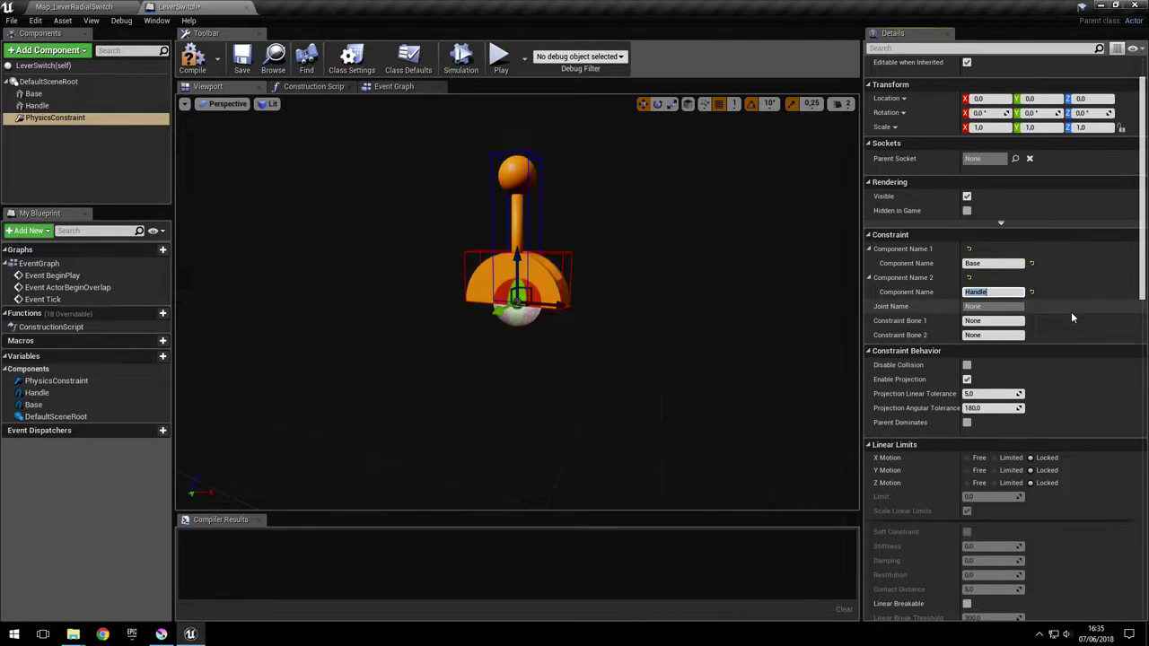
Step: Disable collision between the bodies joined by the physics constraint, and save the blueprint
click(1001, 50)
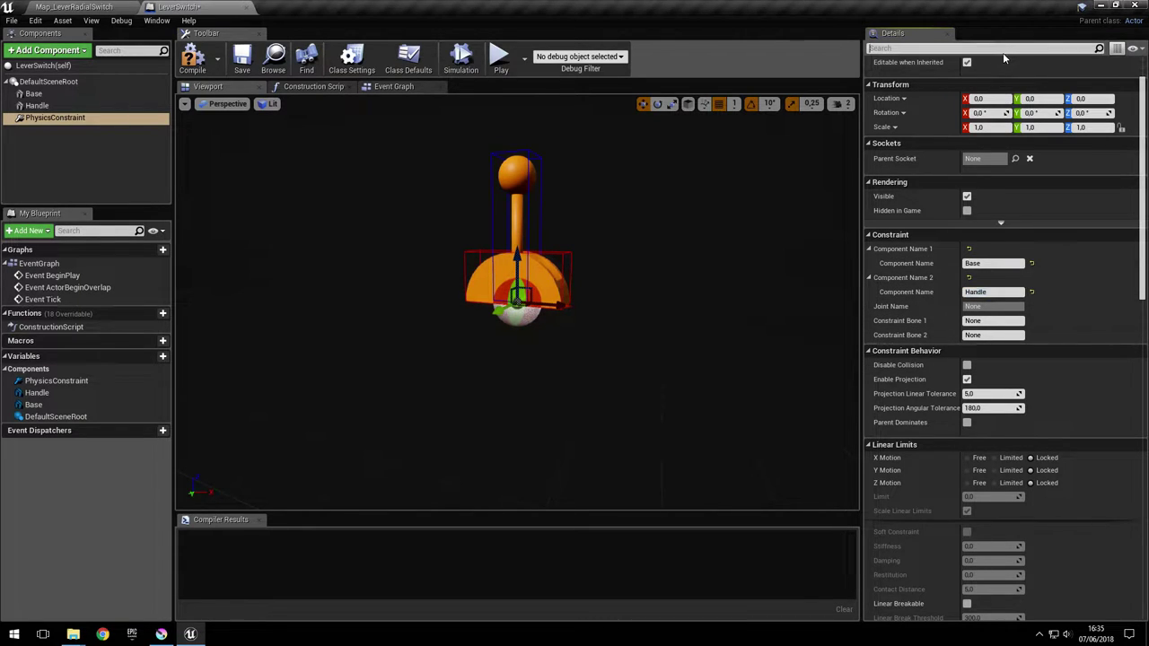
text(collis)
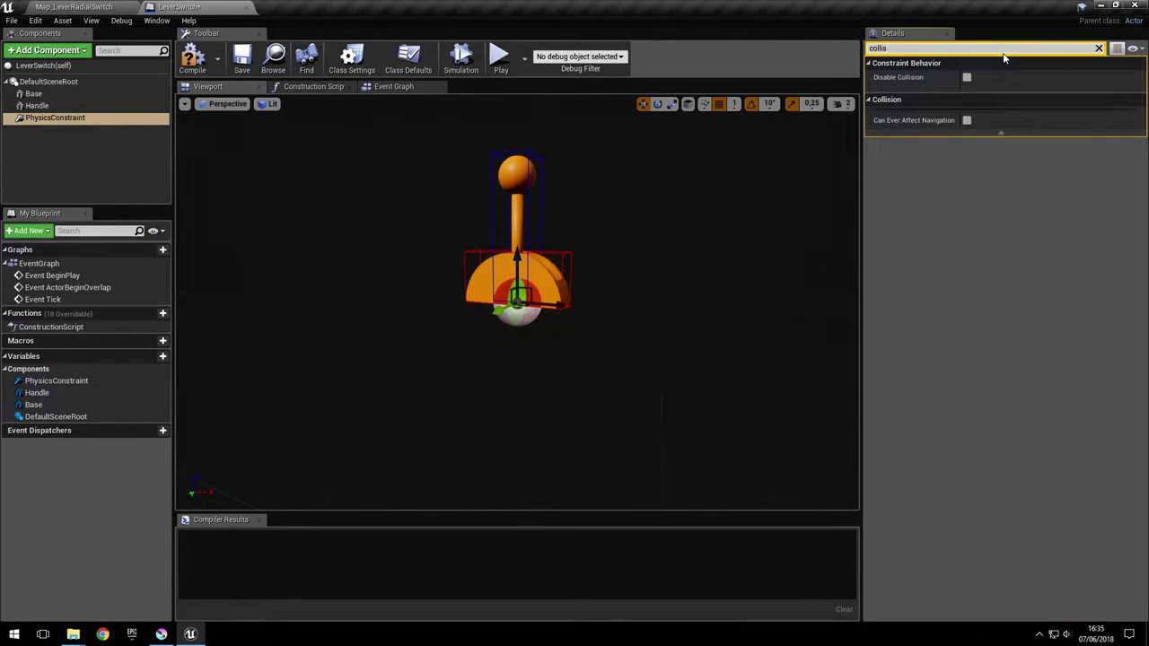
click(967, 77)
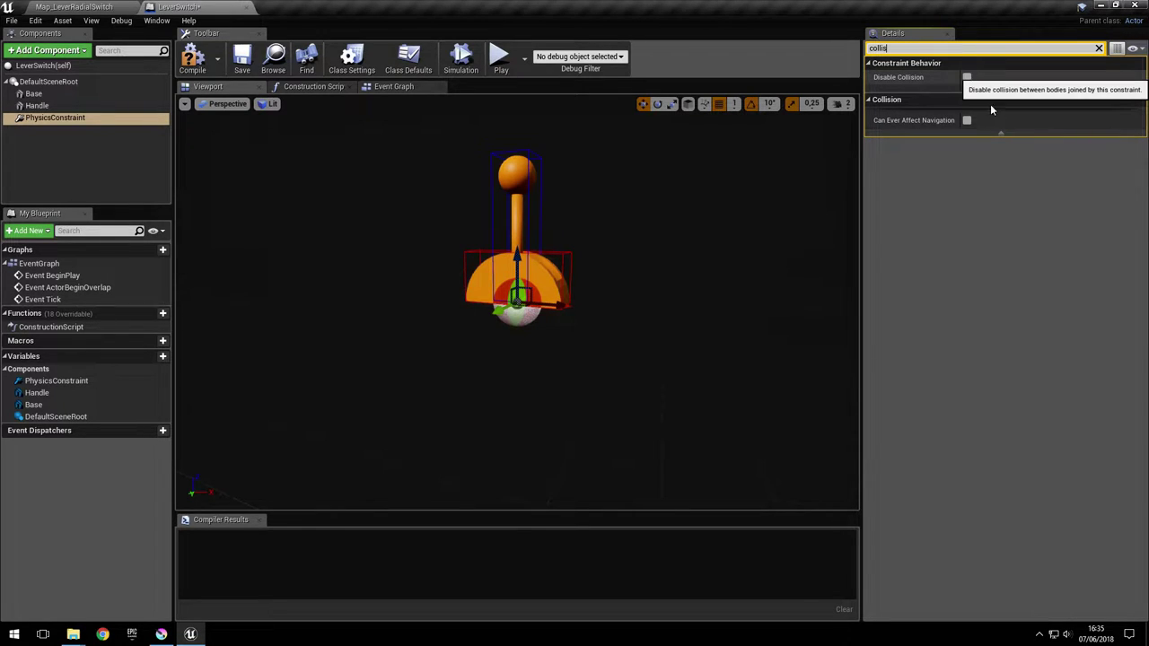
click(1099, 49)
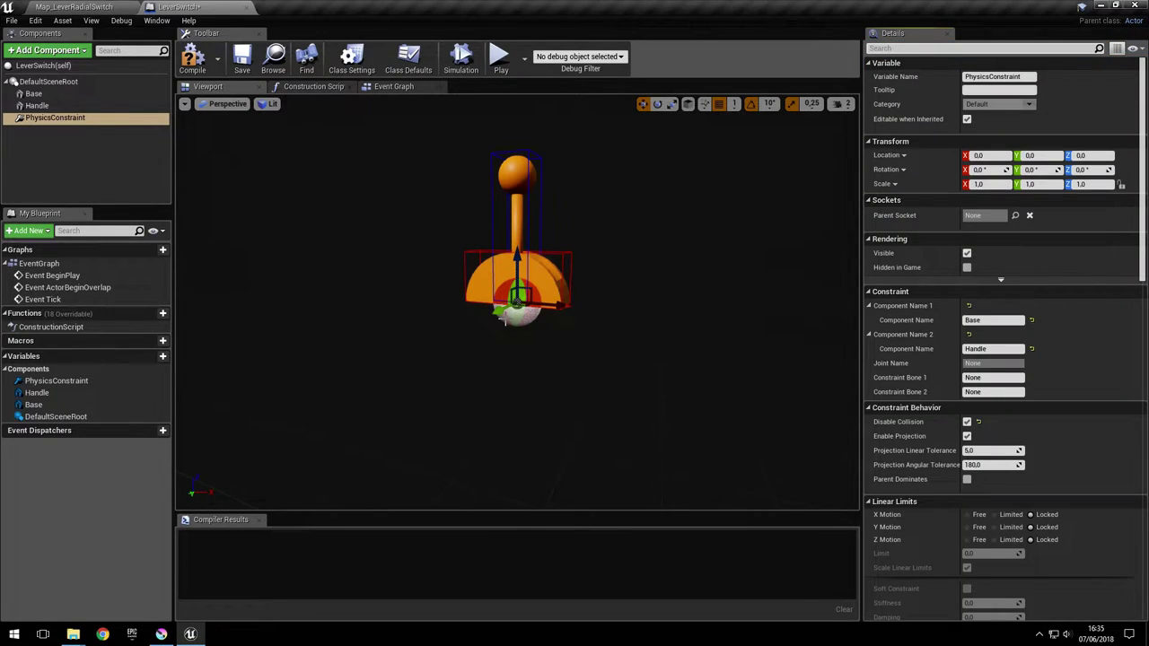
right_drag(502, 319, 519, 297)
key(ctrl+s)
mouse_move(603, 316)
right_down()
mouse_move(585, 314)
mouse_move(601, 316)
right_up()
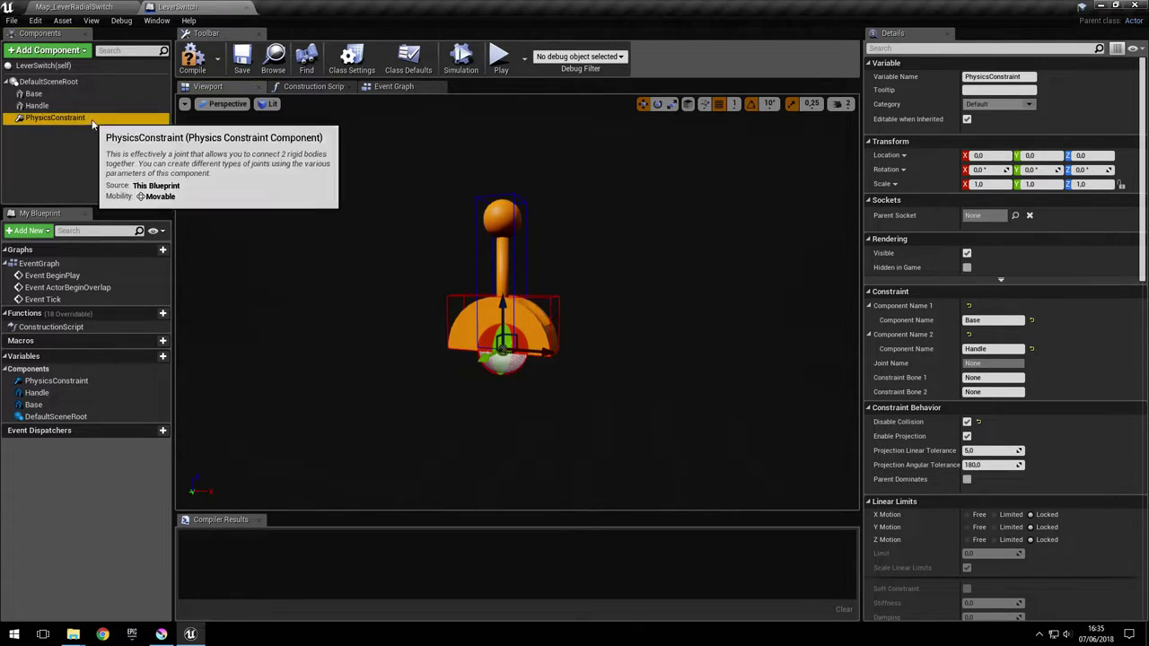
Step: Lock the Swing 1 and Twist motions in the physics constraint's angular limits
click(54, 118)
scroll(1073, 368, down, 5)
scroll(1079, 364, down, 3)
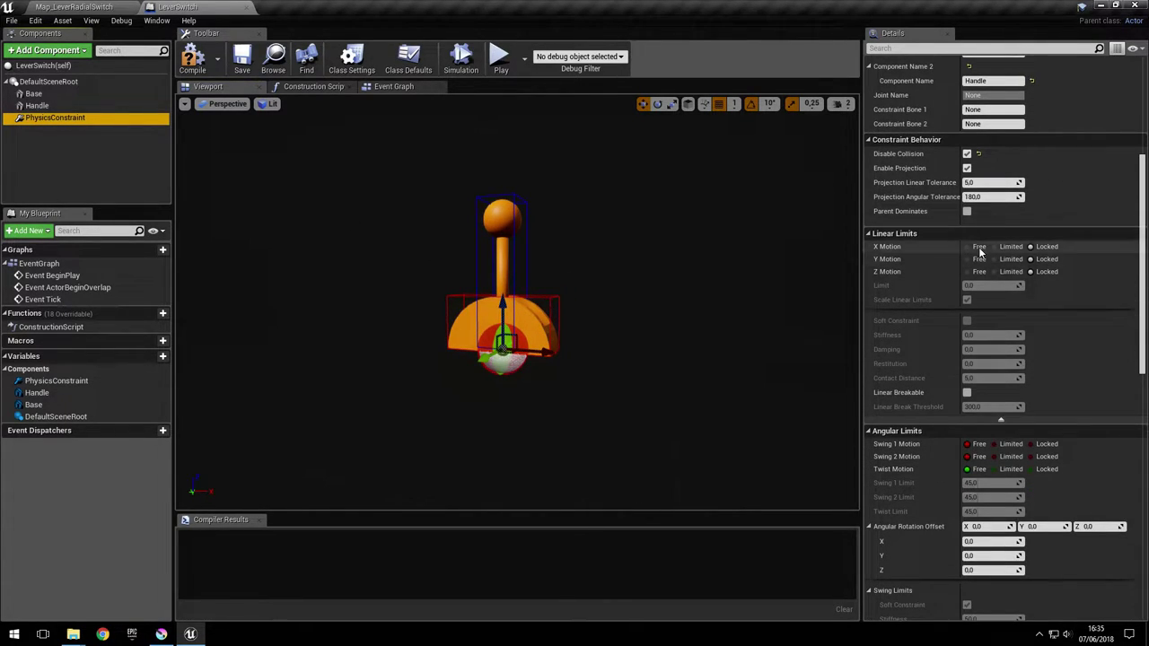
scroll(1079, 414, down, 3)
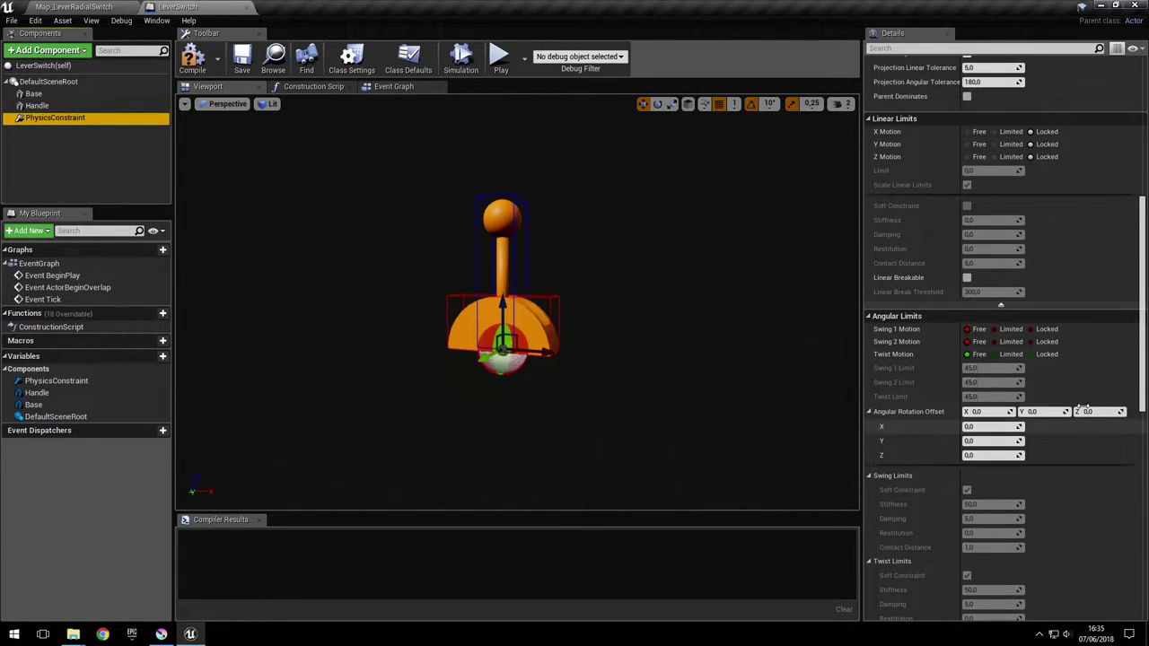
click(1047, 329)
click(1049, 355)
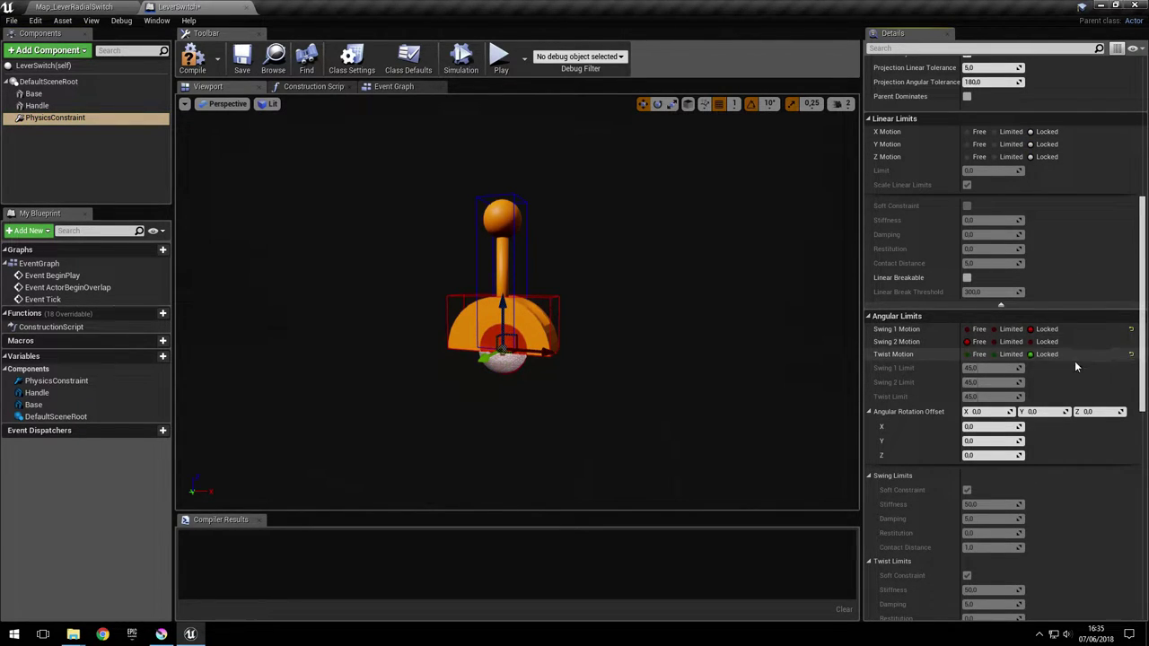
mouse_move(623, 330)
right_down()
mouse_move(682, 328)
mouse_move(624, 328)
right_up()
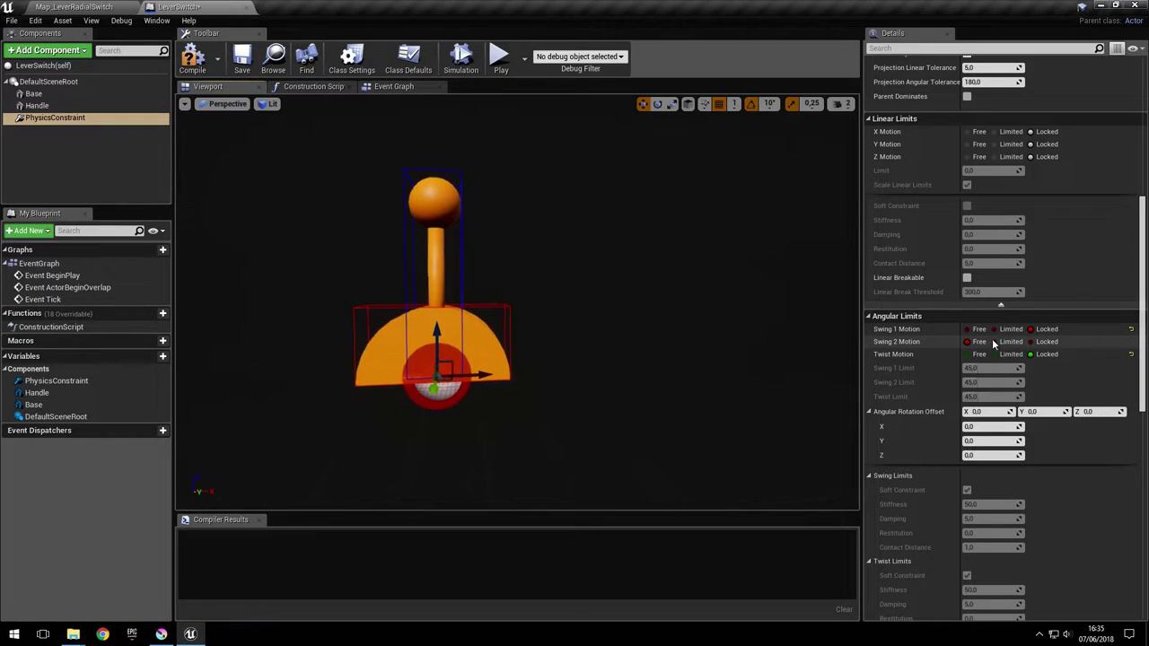
Step: Set the physics constraint's Swing 2 motion to Limited so the handle can swing around one axis
click(1033, 342)
right_drag(695, 330, 763, 330)
right_drag(458, 388, 440, 394)
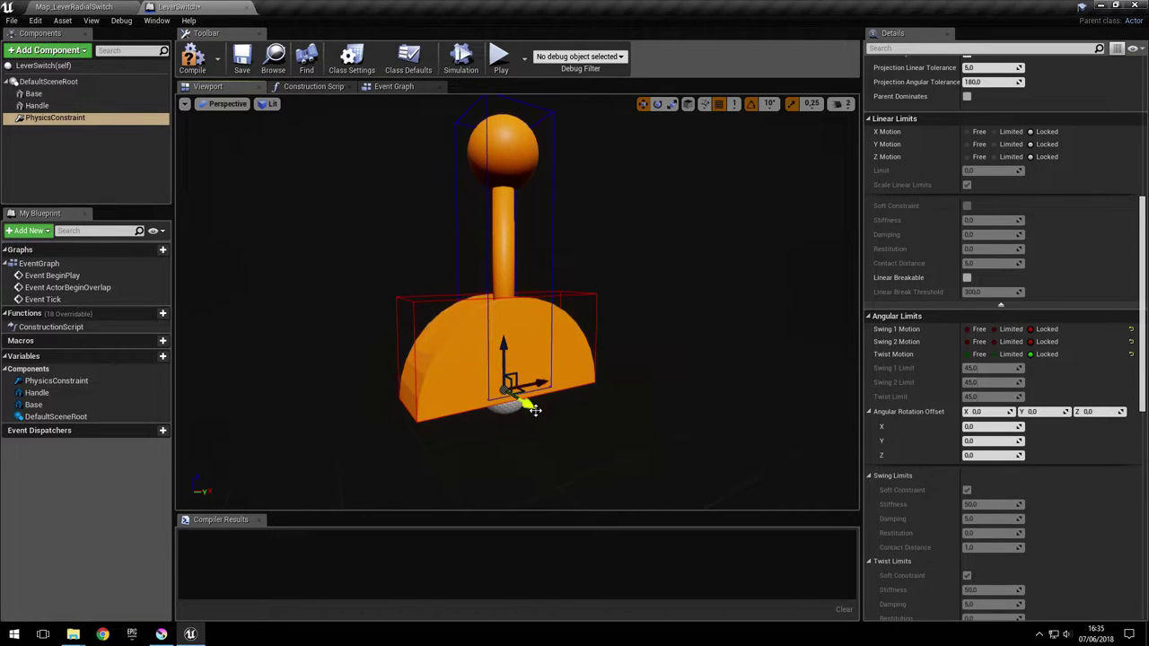
click(1011, 343)
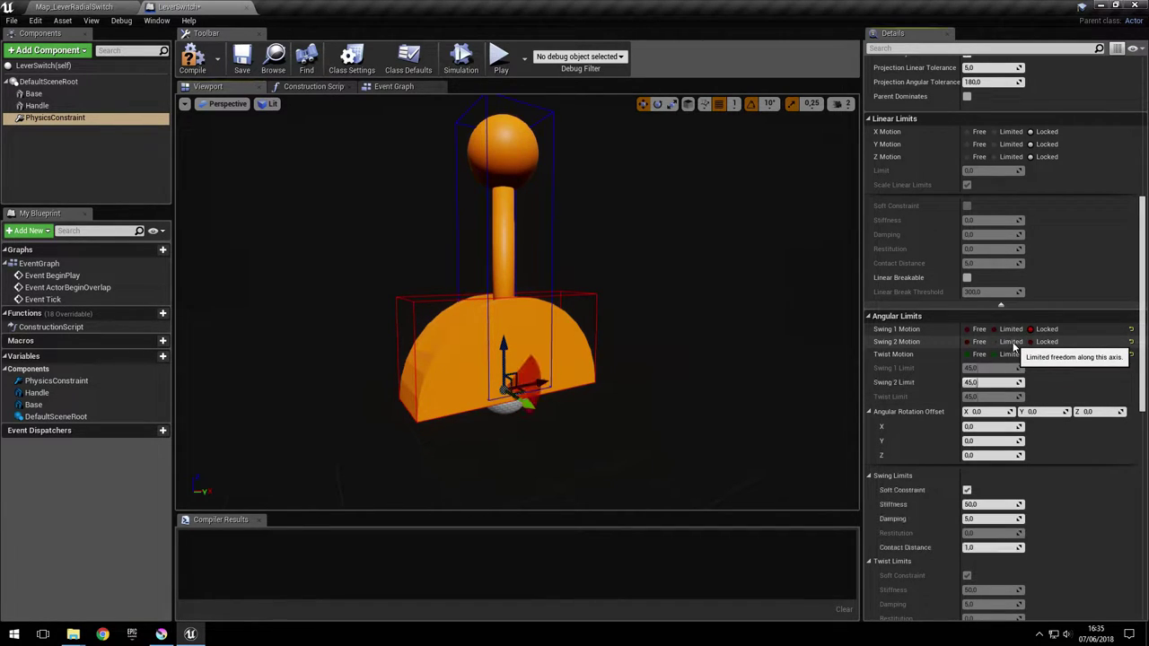
mouse_move(407, 316)
right_down()
mouse_move(380, 338)
mouse_move(434, 327)
mouse_move(408, 316)
right_up()
right_drag(376, 255, 353, 215)
right_drag(552, 302, 563, 334)
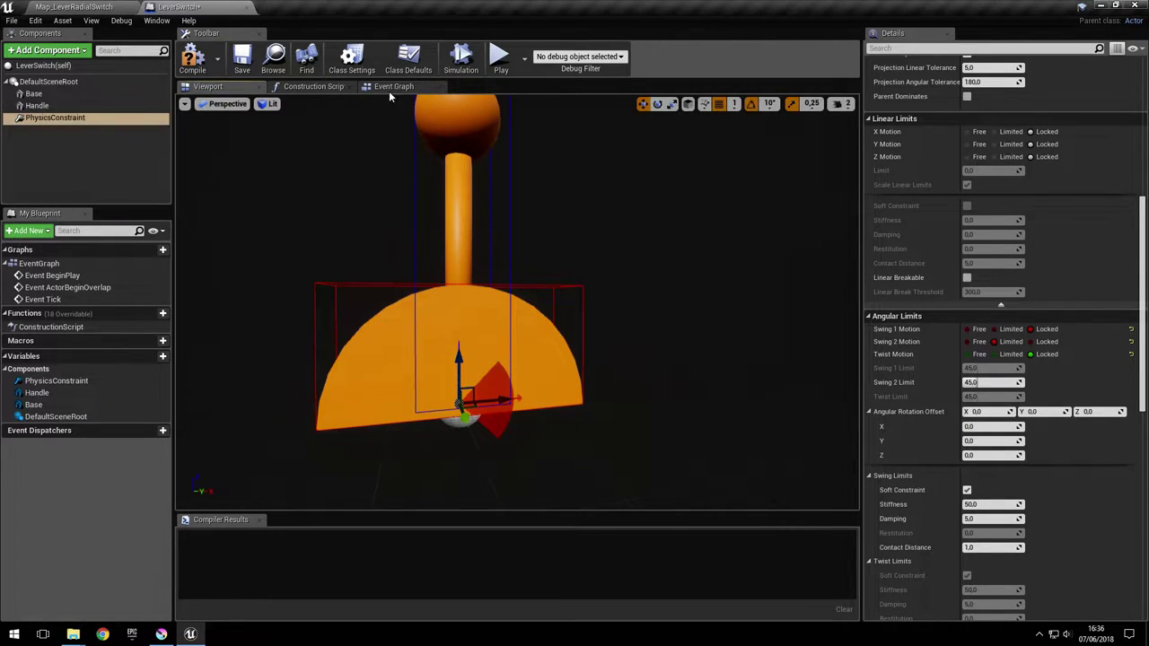
Step: Rotate the physics constraint 90 degrees around its Y axis so the swing limit sector points up along the handle
click(657, 104)
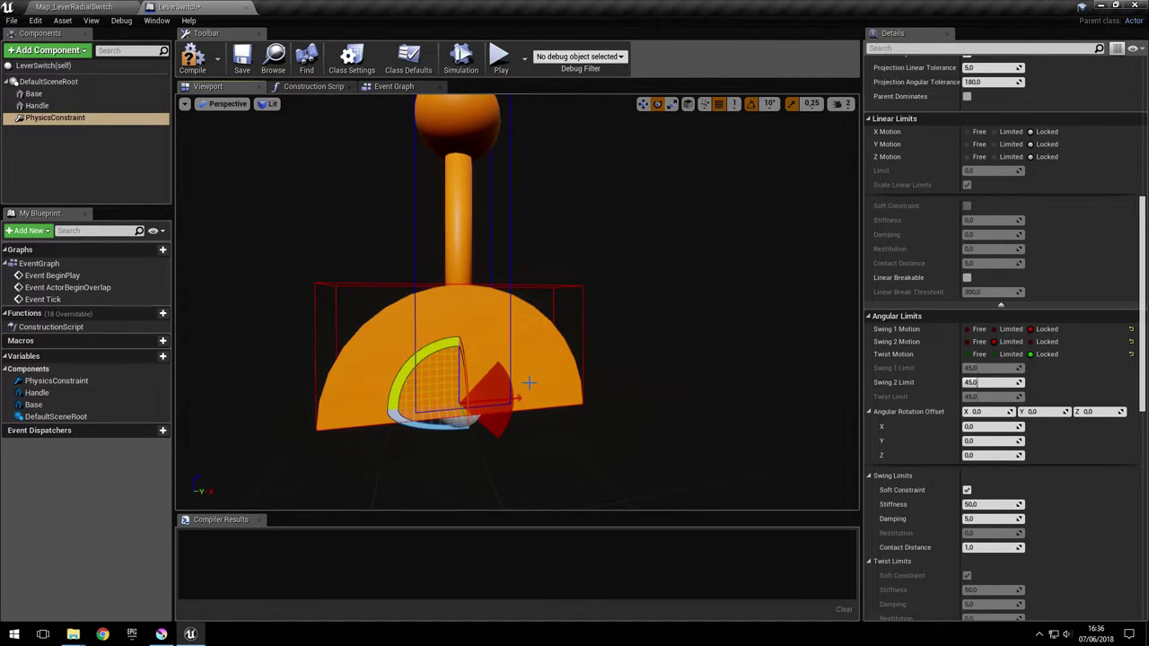
mouse_move(427, 351)
right_down()
mouse_move(386, 350)
mouse_move(420, 353)
right_up()
right_drag(470, 407, 466, 405)
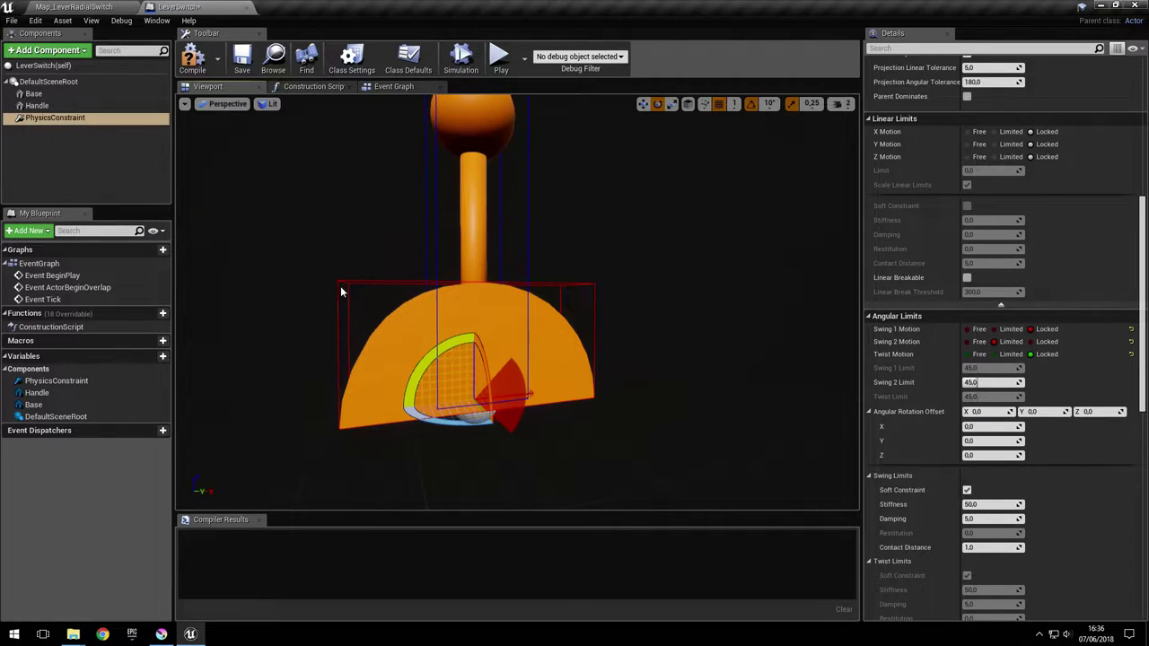
drag(445, 351, 434, 417)
right_drag(516, 338, 505, 319)
scroll(1033, 359, up, 10)
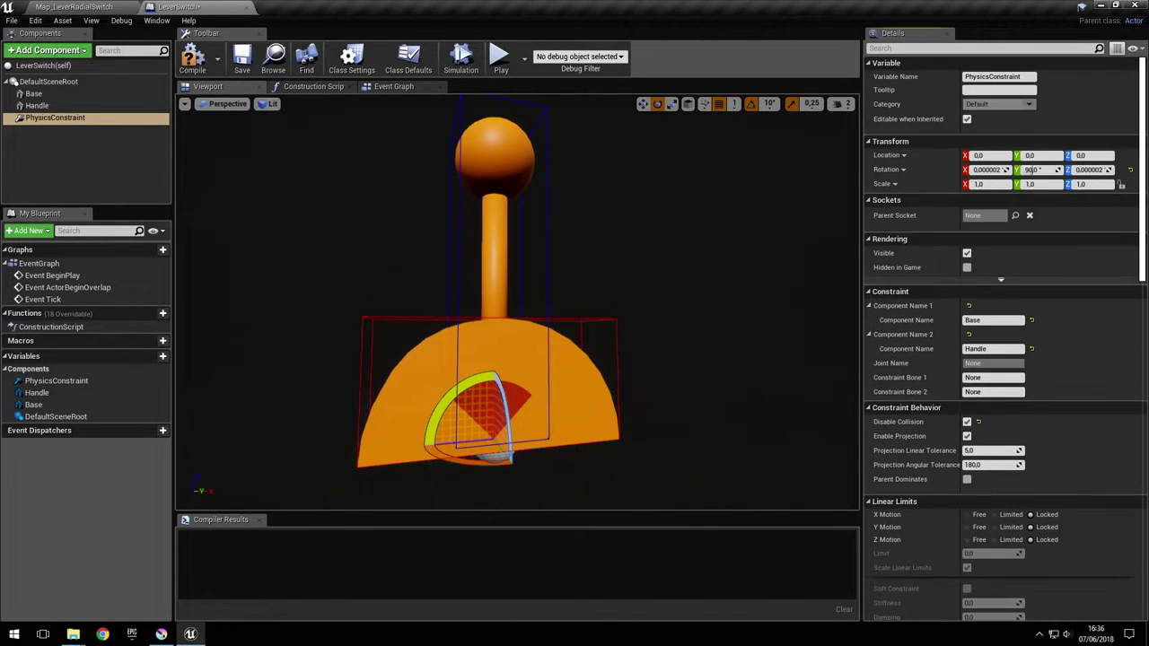
mouse_move(592, 342)
right_down()
mouse_move(579, 333)
mouse_move(594, 361)
mouse_move(611, 344)
right_up()
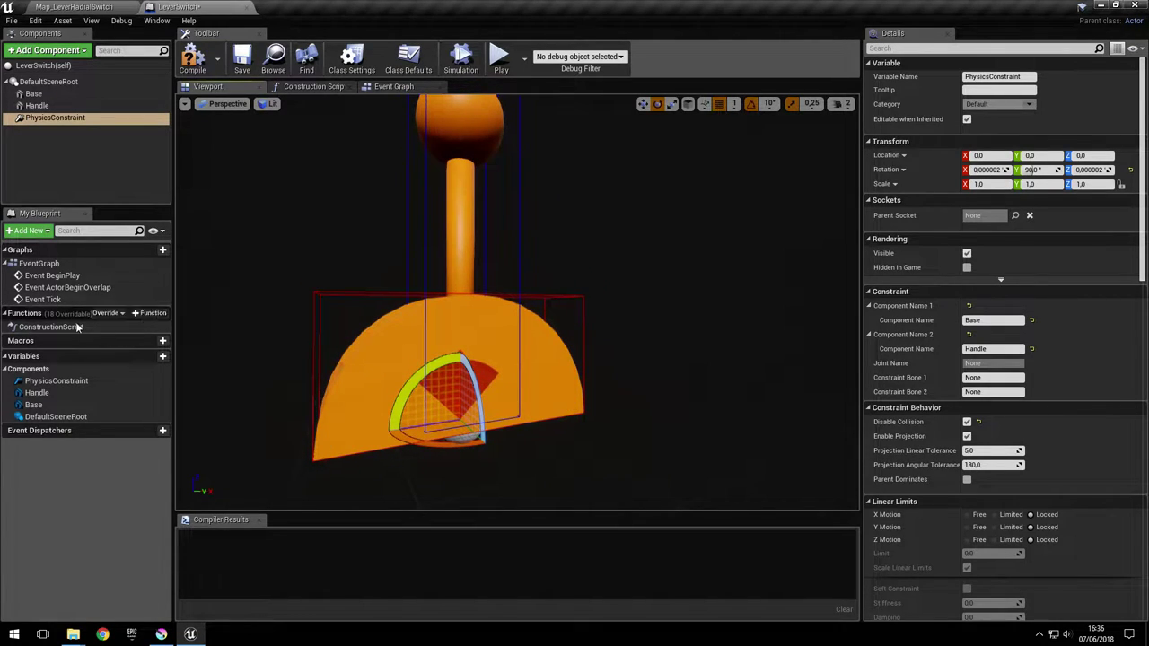
Step: Turn off the soft constraint for the physics constraint's swing limits
scroll(1082, 386, down, 10)
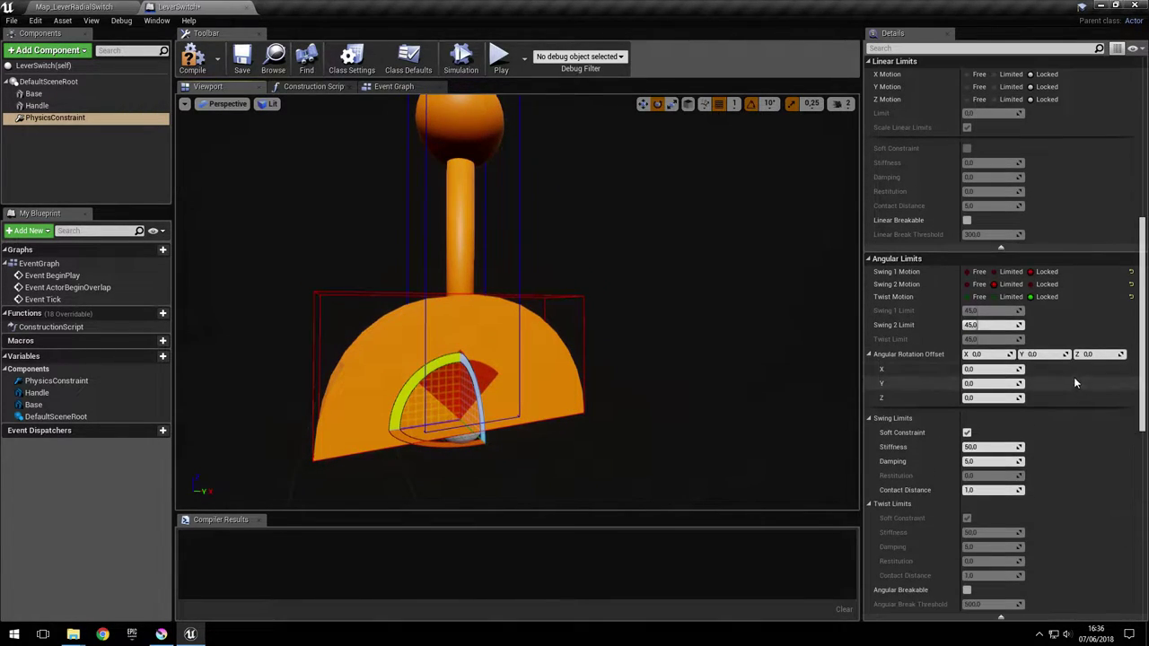
click(1015, 284)
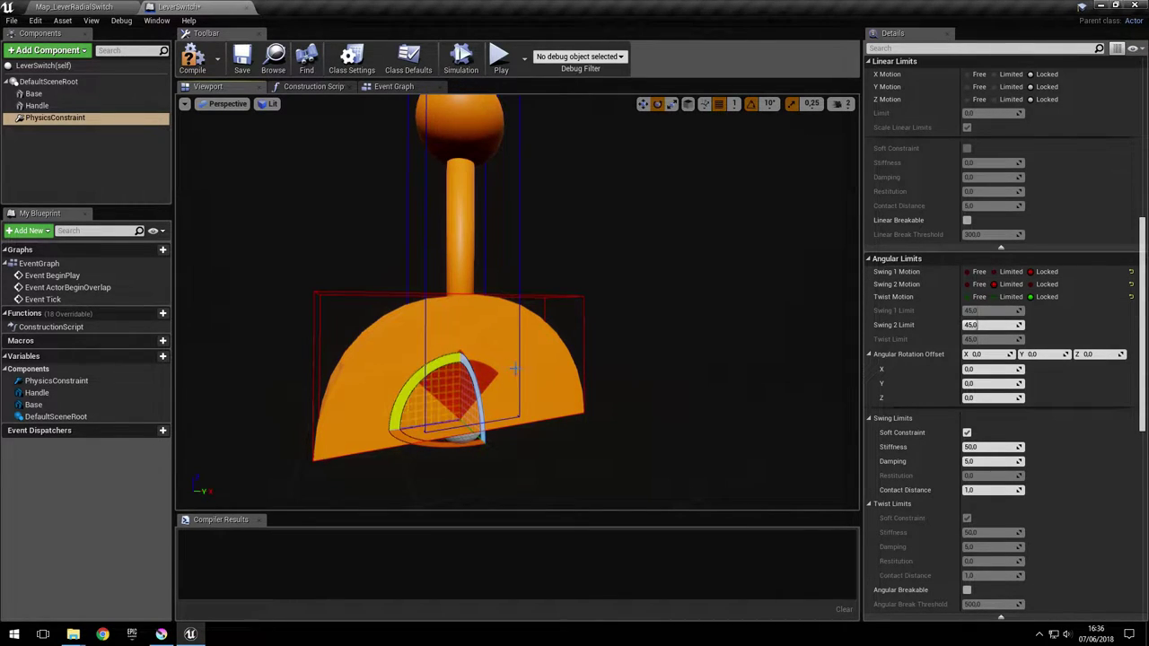
click(986, 325)
scroll(1010, 423, down, 1)
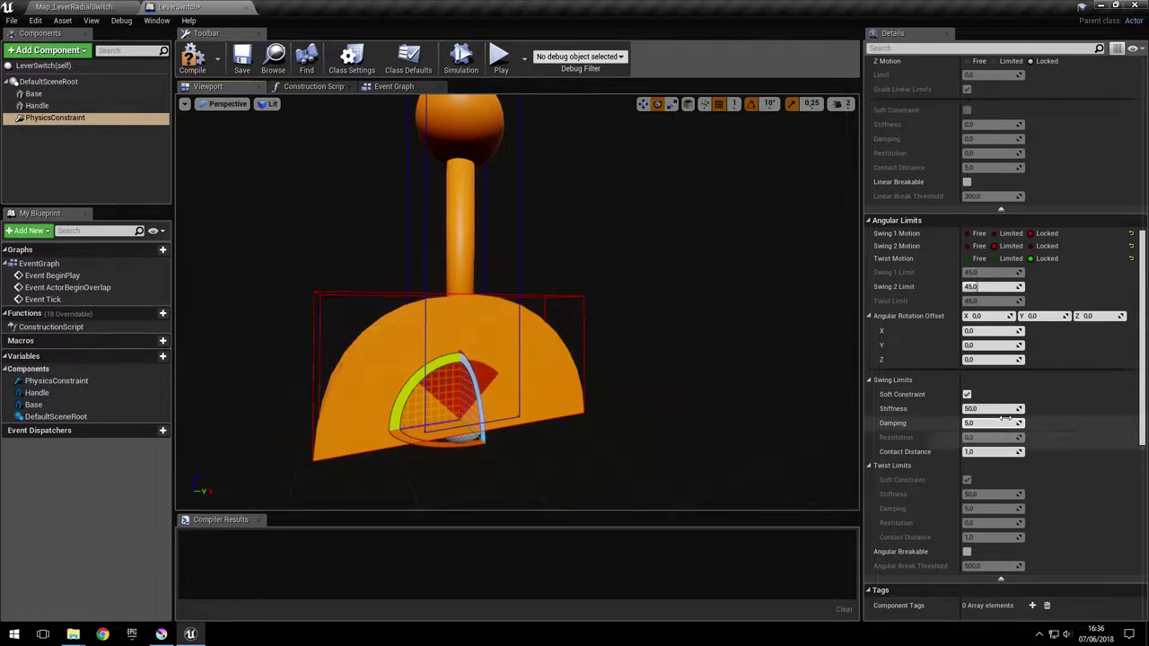
click(967, 395)
Step: Set the angular motor's drive mode to Twist and Swing and enable the Swing drive for target orientation
scroll(1129, 373, down, 8)
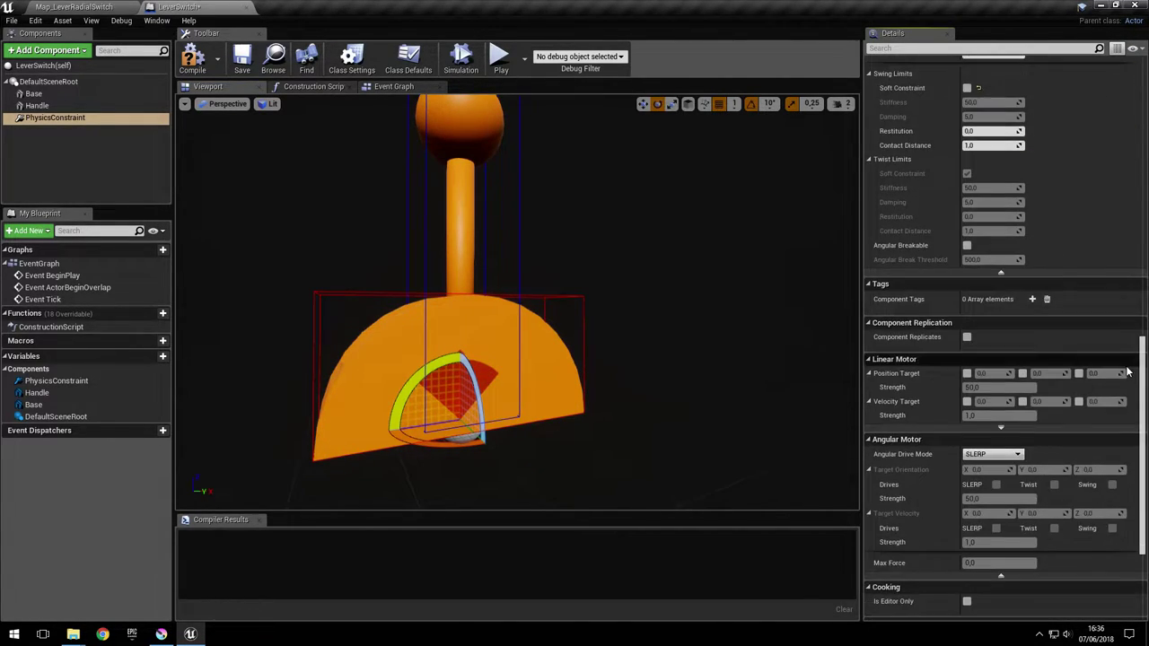
scroll(1129, 372, down, 3)
scroll(1095, 375, up, 1)
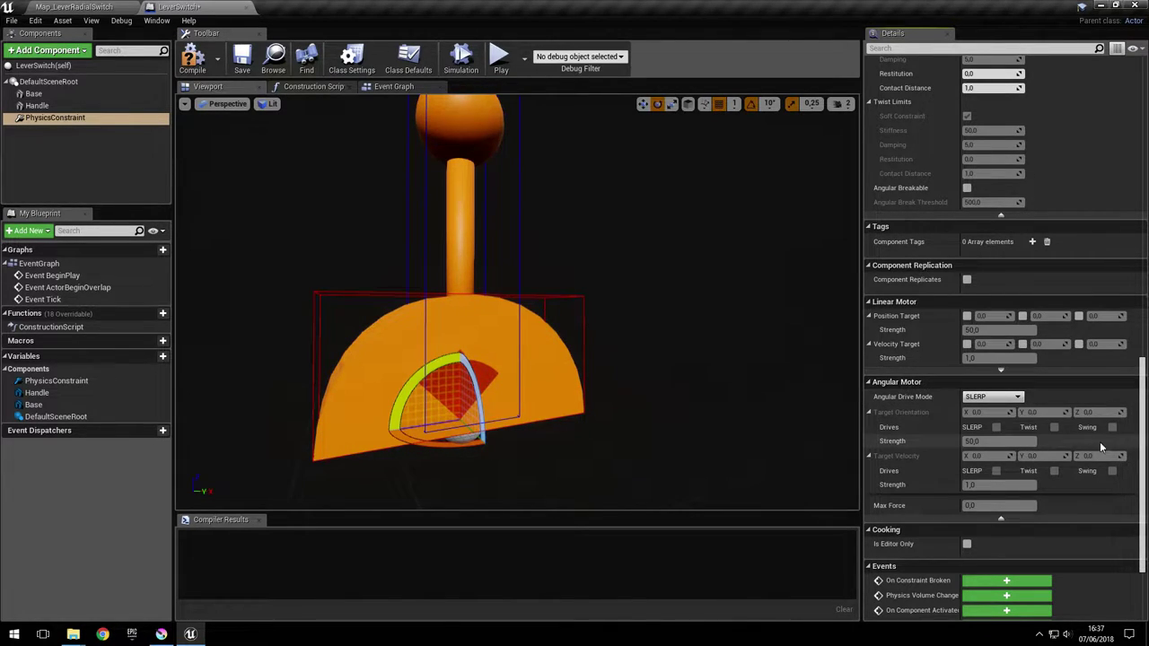
click(1017, 397)
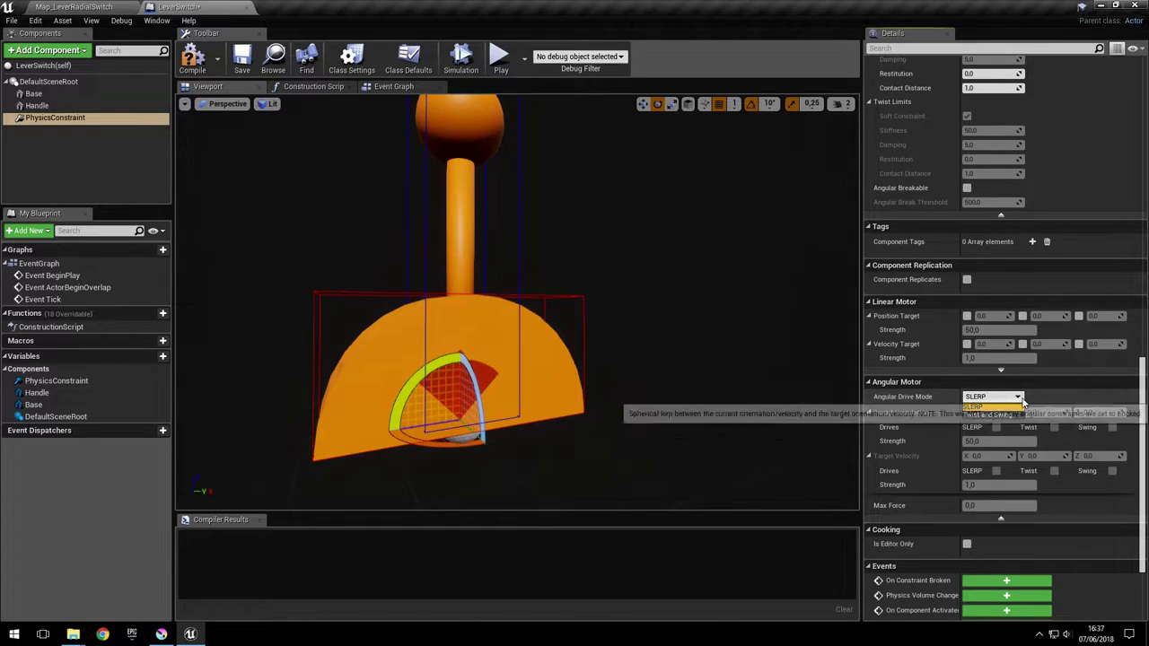
click(995, 415)
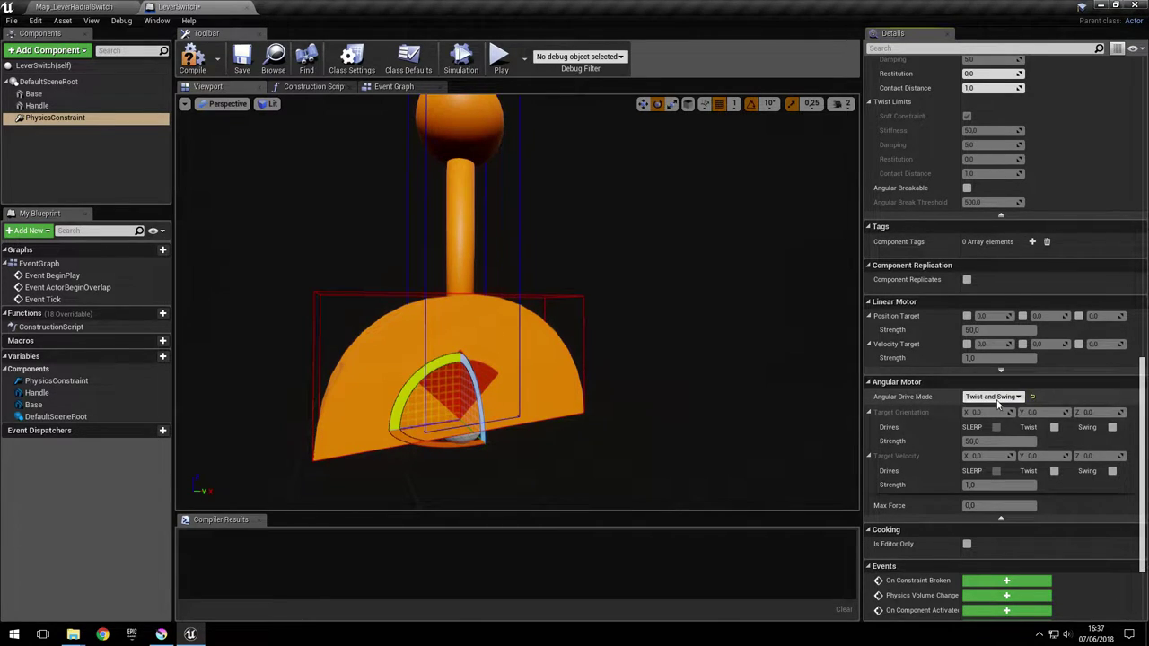
click(1112, 427)
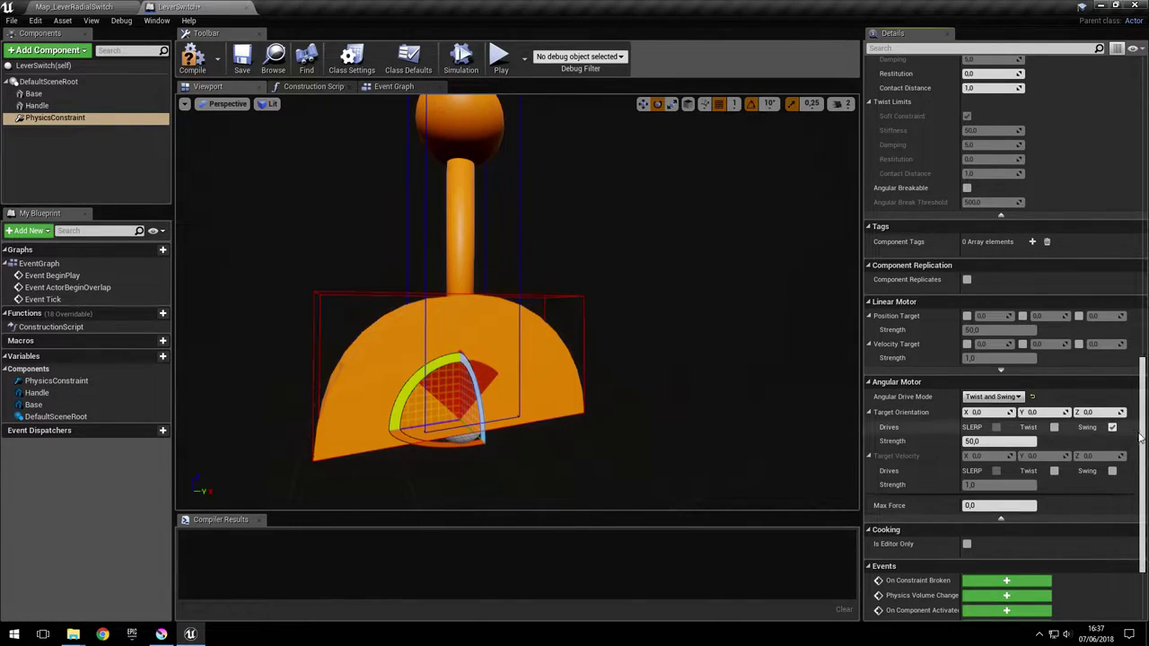
scroll(1141, 437, down, 1)
Step: Try tilting the Handle about 40 degrees around its Y axis, and undo the rotation
right_drag(596, 334, 485, 188)
key(s)
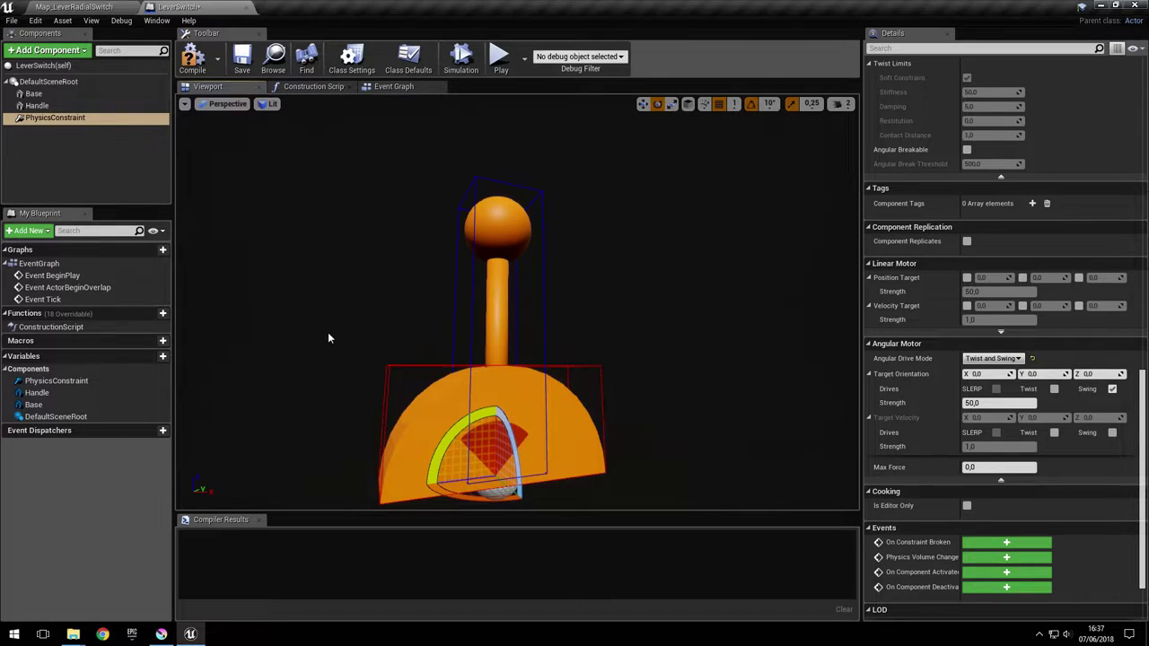
drag(451, 430, 423, 469)
key(ctrl+z)
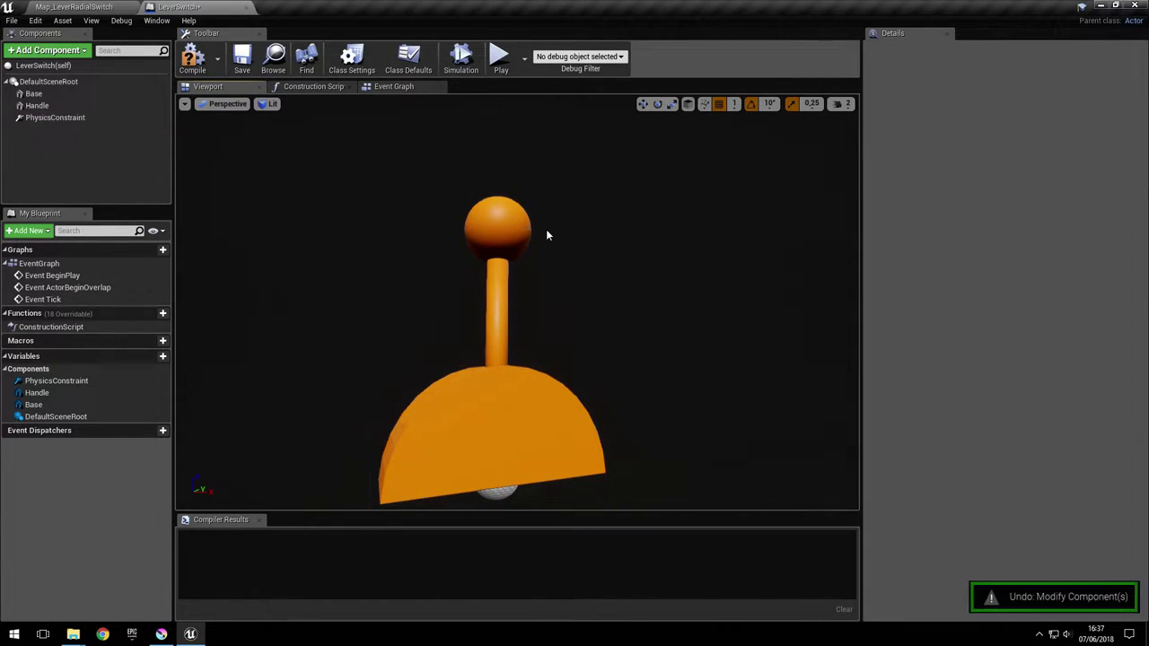
click(510, 249)
drag(457, 425, 539, 431)
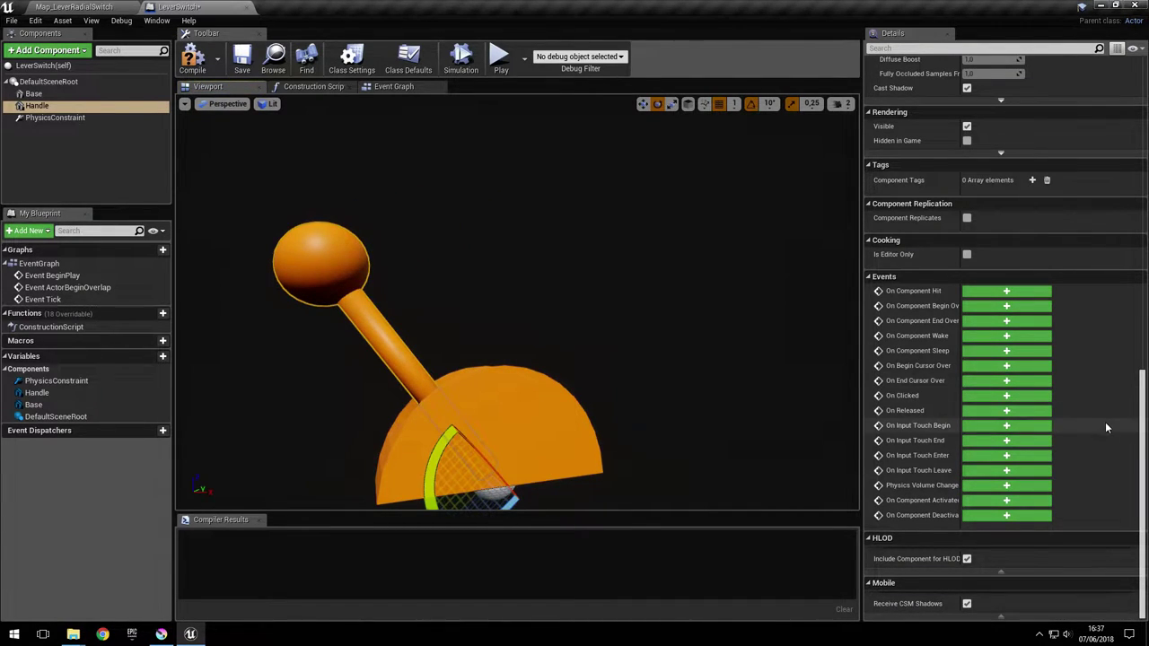
scroll(1033, 182, up, 15)
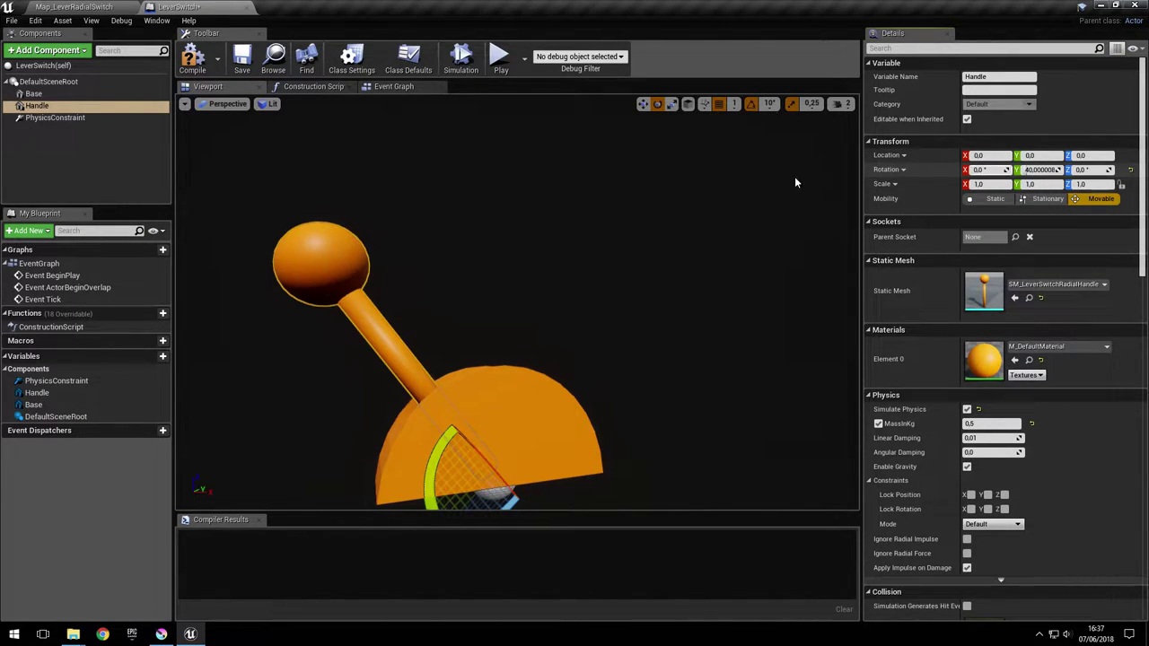
key(ctrl+z)
Step: Set the angular motor's target orientation to 45 degrees in Y with a drive strength of 3000
click(55, 118)
scroll(1104, 422, down, 10)
scroll(1104, 426, down, 5)
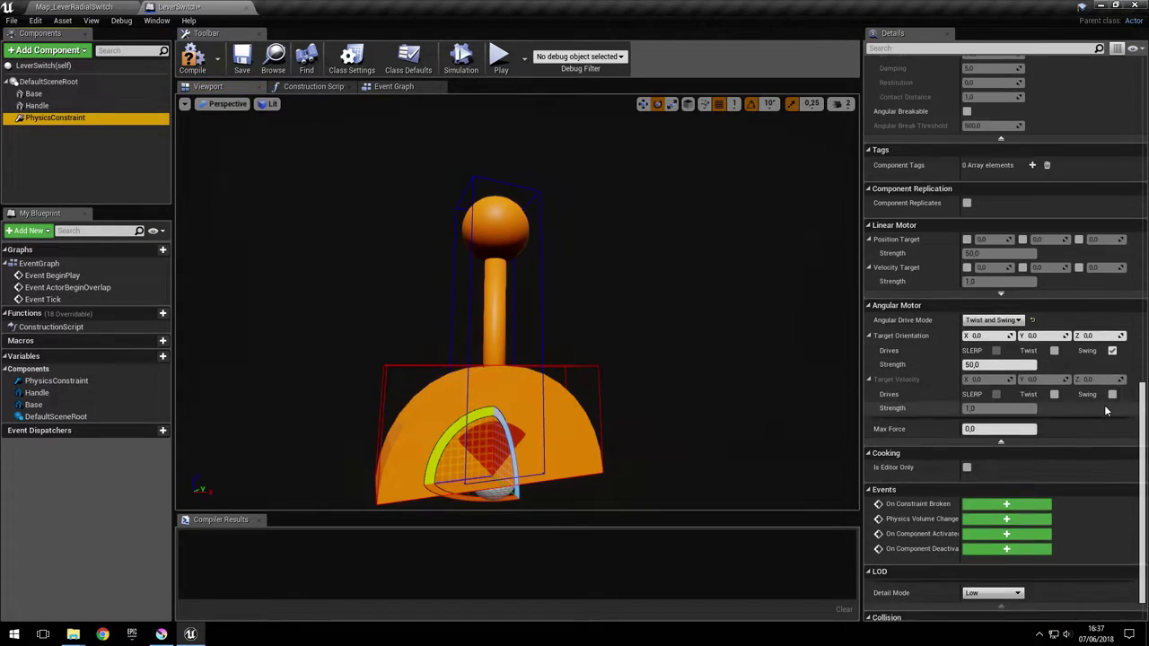
scroll(897, 404, up, 1)
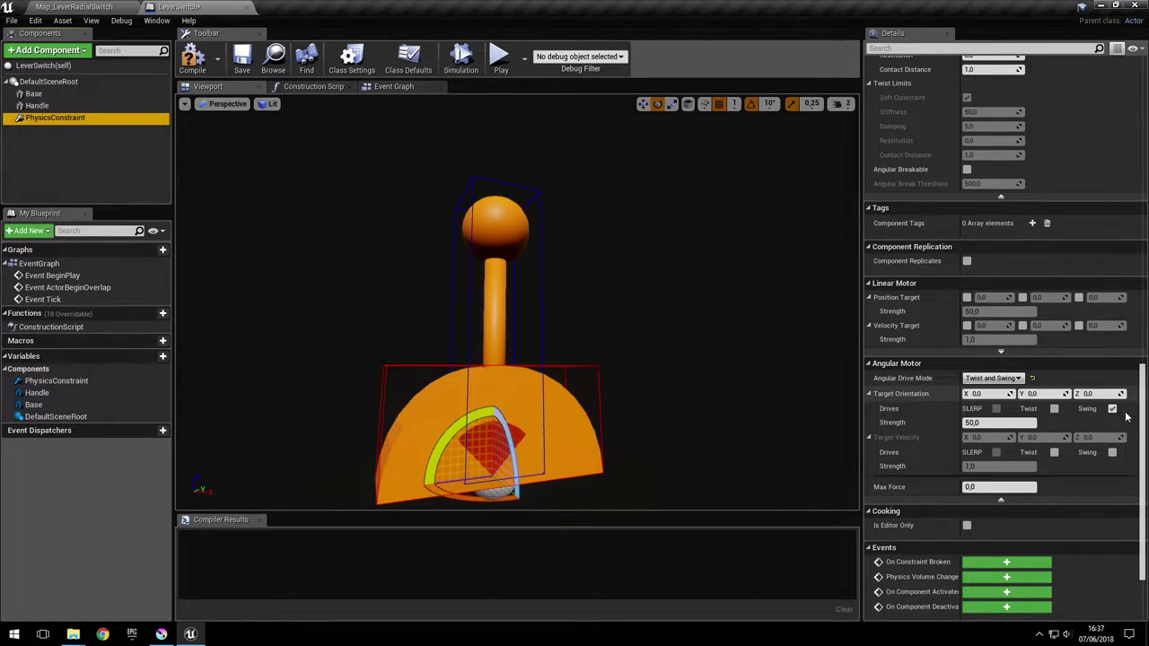
click(1049, 394)
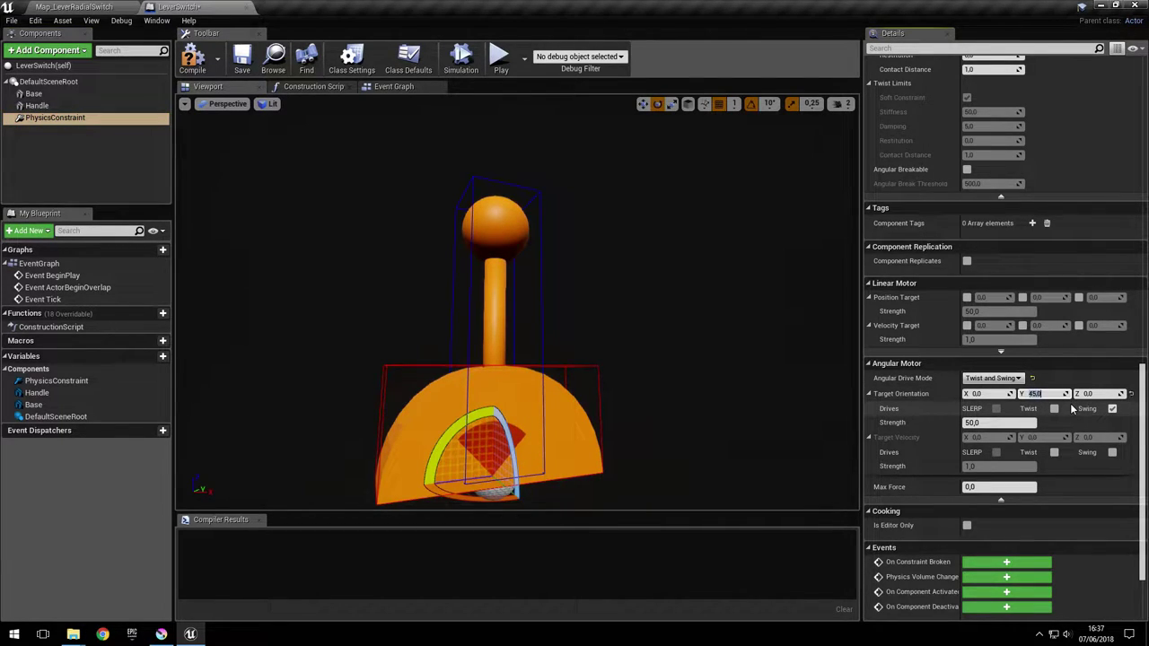
key(Tab)
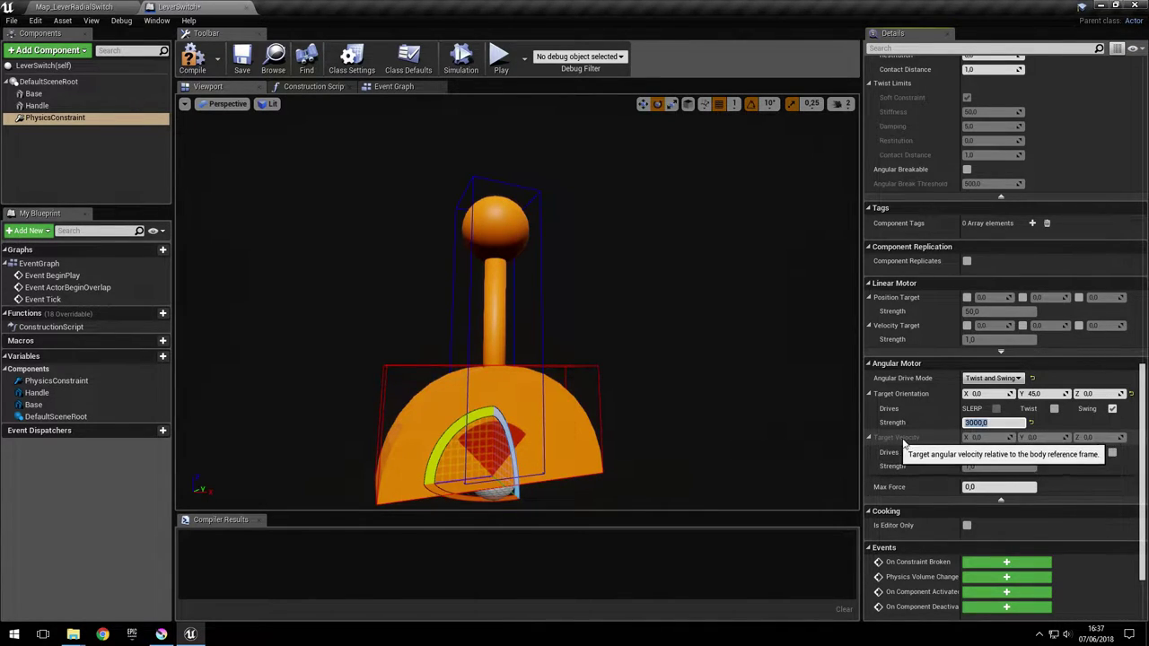
Step: Enable the angular motor's Swing drive for target velocity with a strength of 50, and compile and save the blueprint
click(1112, 452)
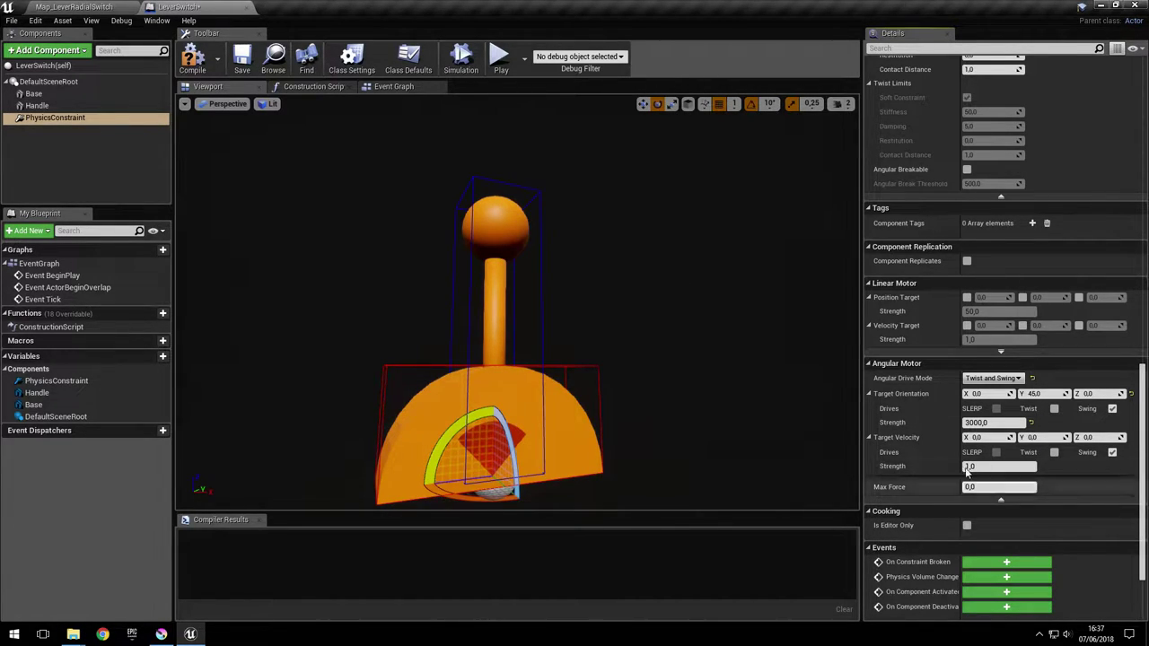
click(994, 467)
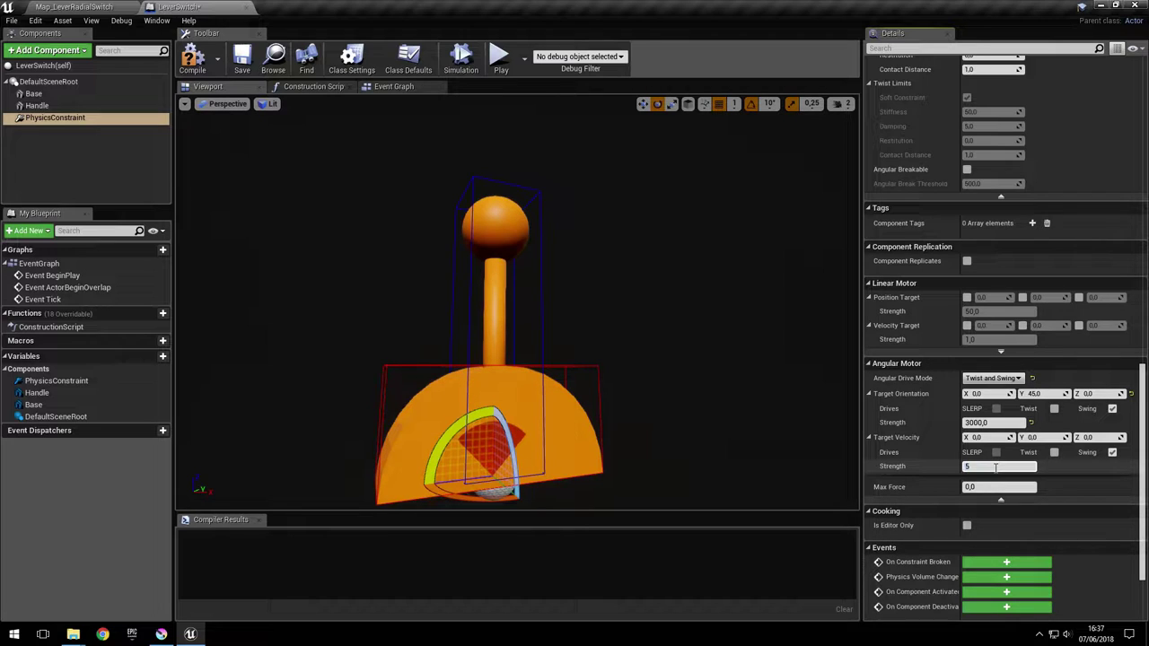
key(Return)
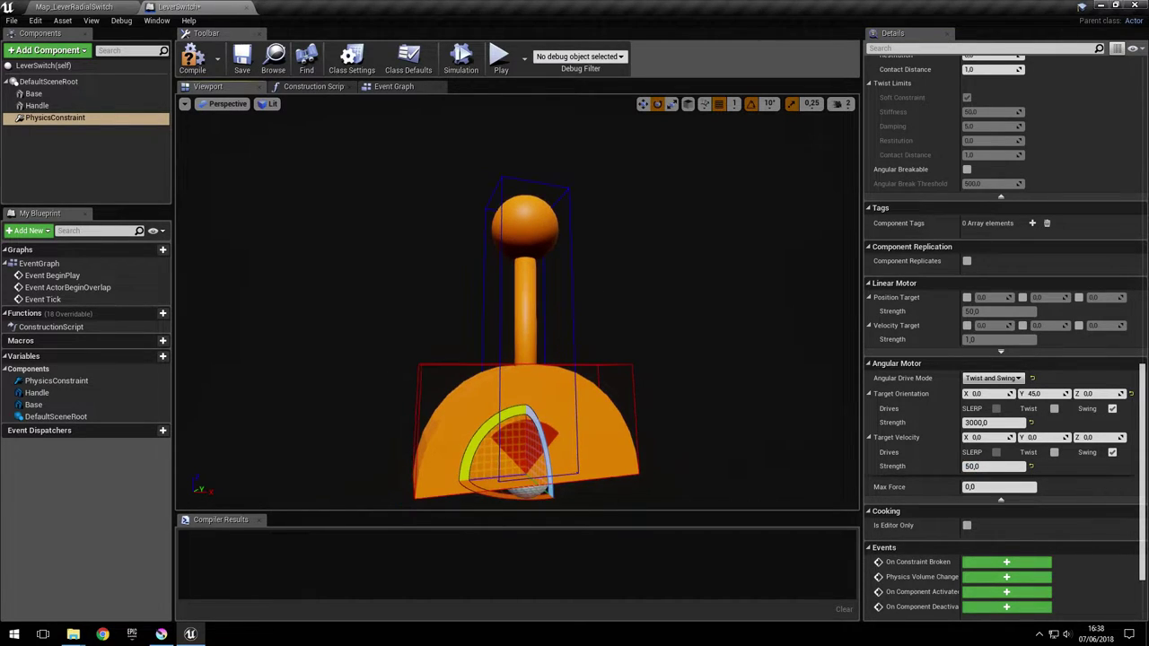
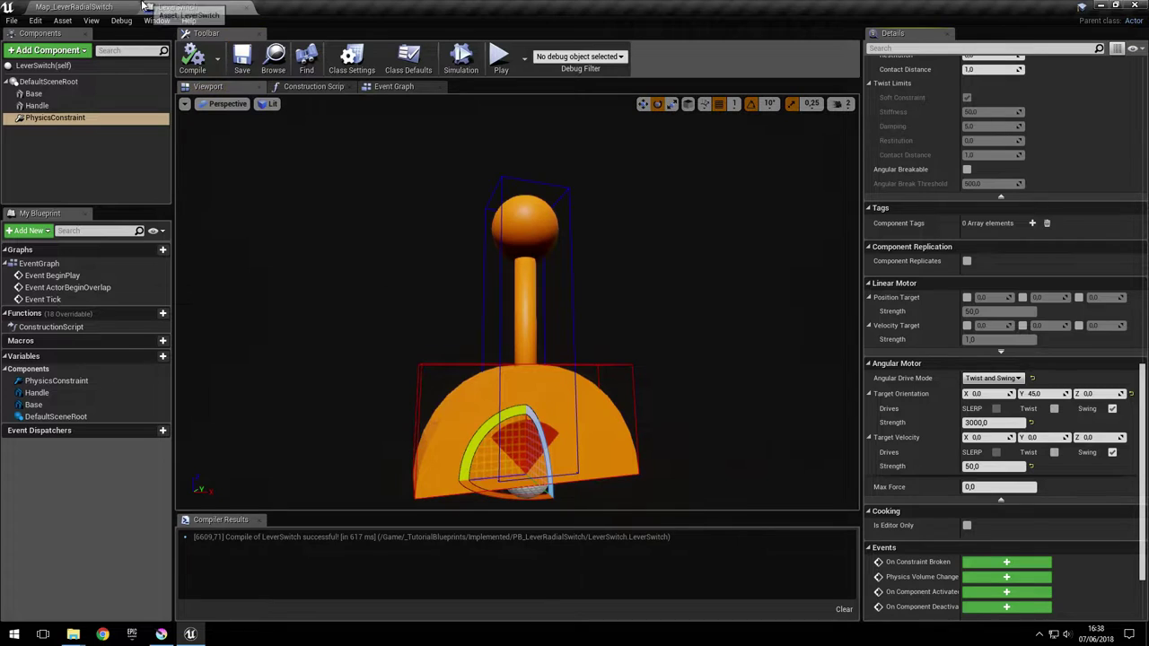
Step: Place a LeverSwitch blueprint instance in the Map_LeverRadialSwitch level
key(s)
right_drag(419, 225, 359, 270)
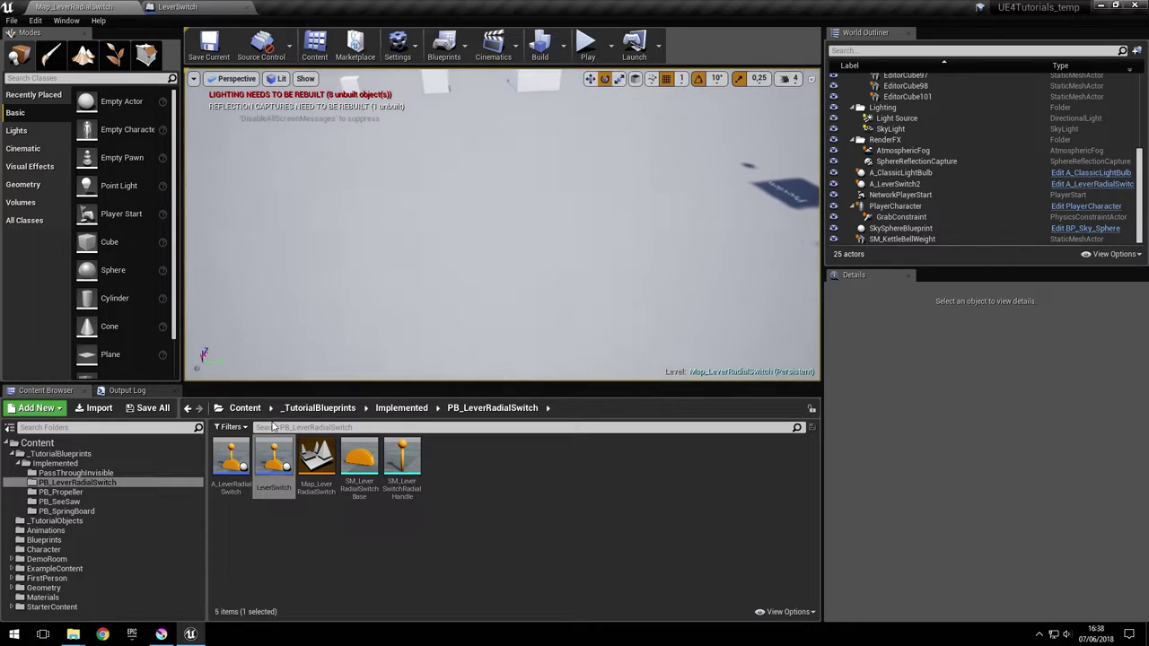
drag(273, 458, 530, 332)
right_drag(530, 332, 643, 124)
key(w)
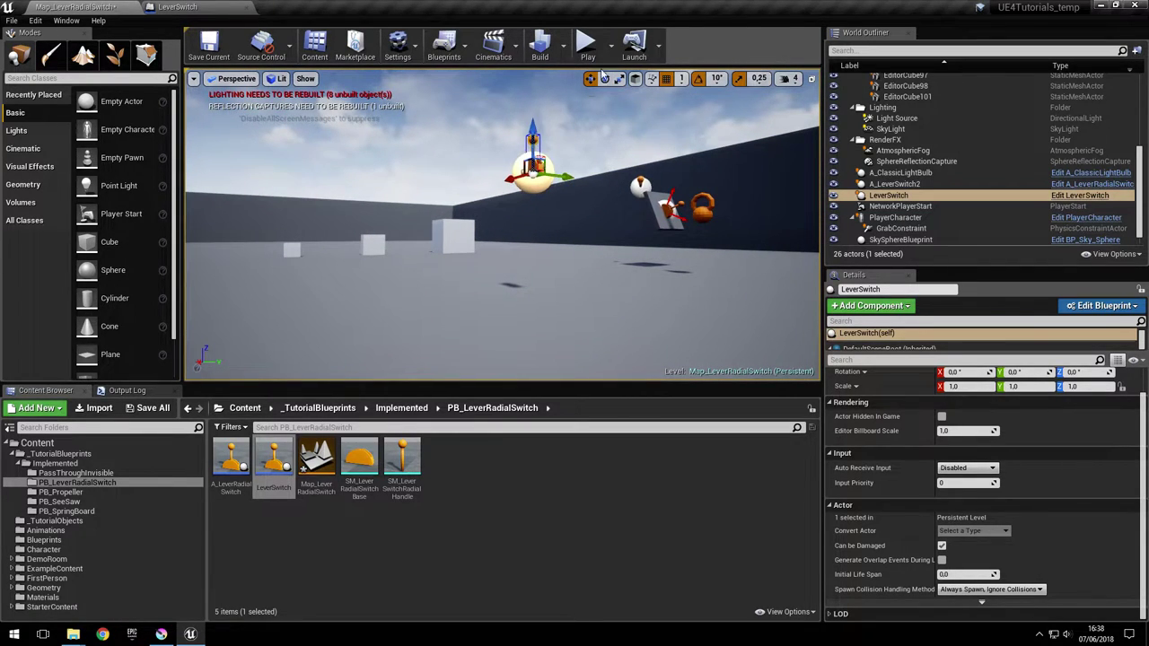
Step: Play the level, walk up to the LeverSwitch and operate its handle to test the motion, and end the session
click(587, 46)
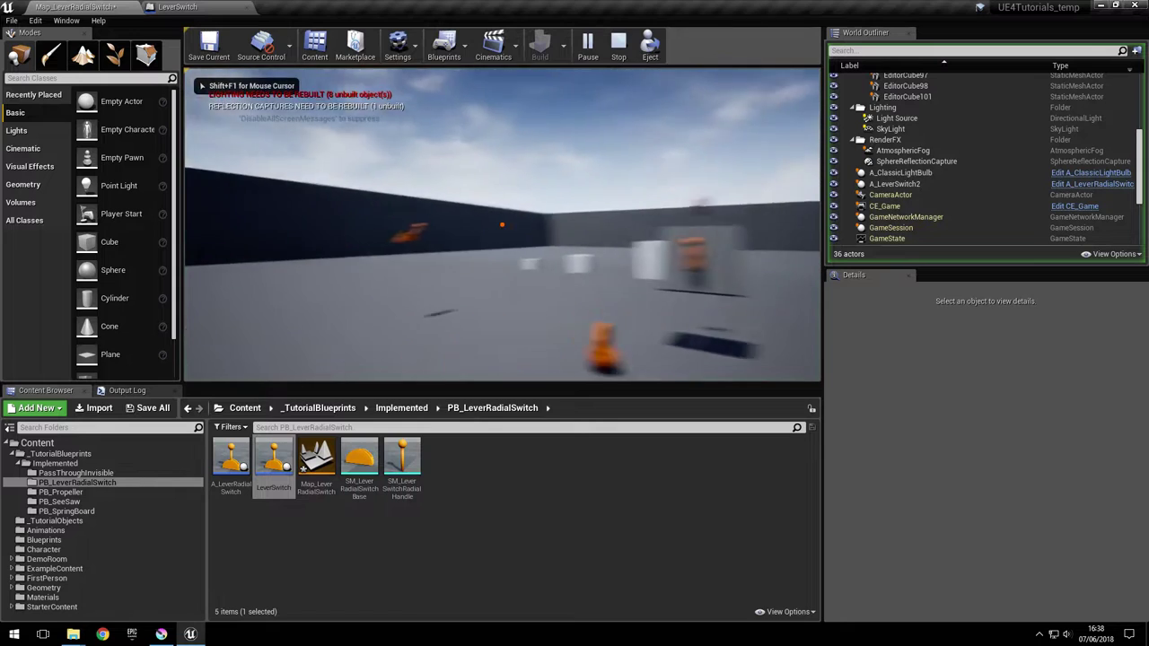
key(w)
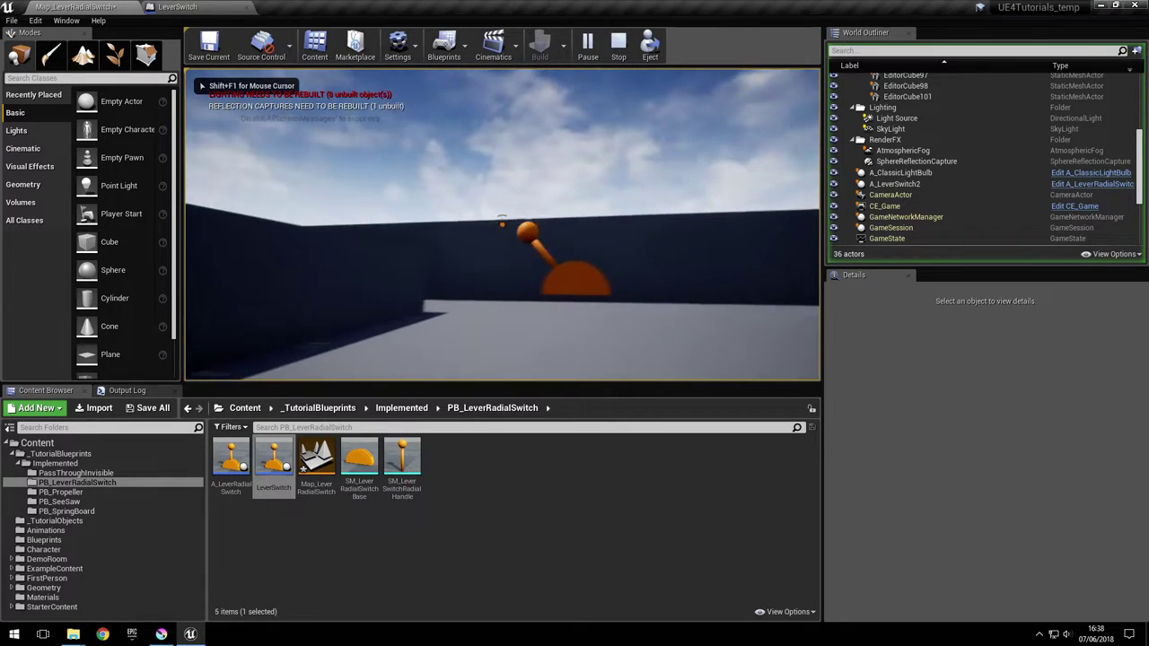
key(e)
key(e)
key(e)
key(e)
key(e)
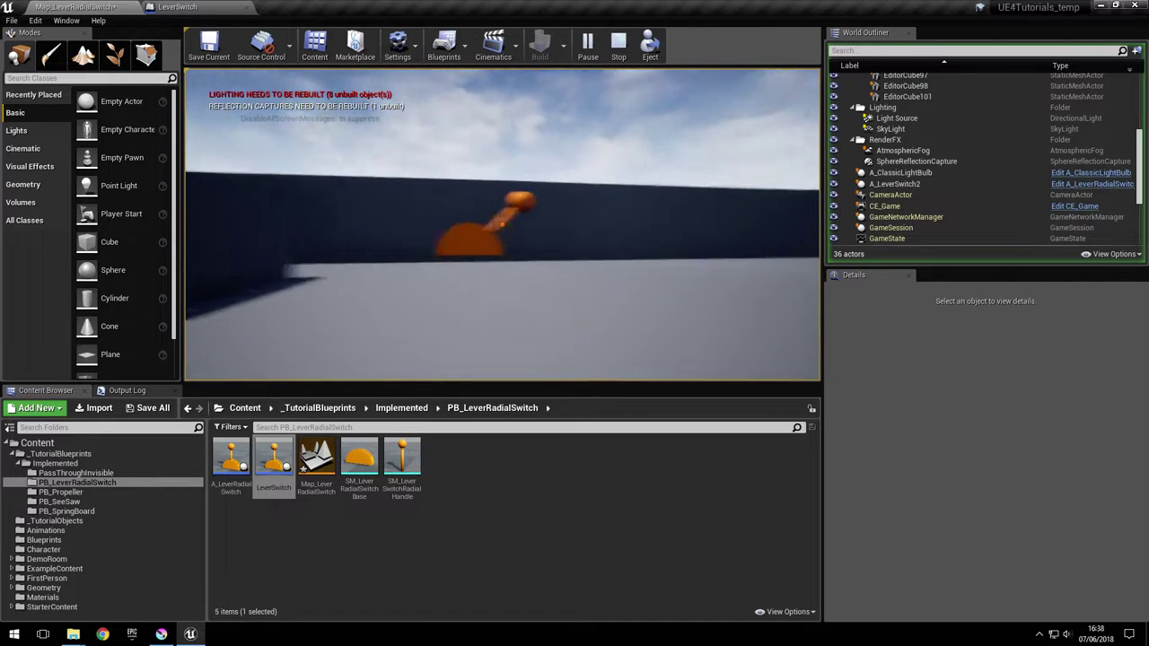
key(Escape)
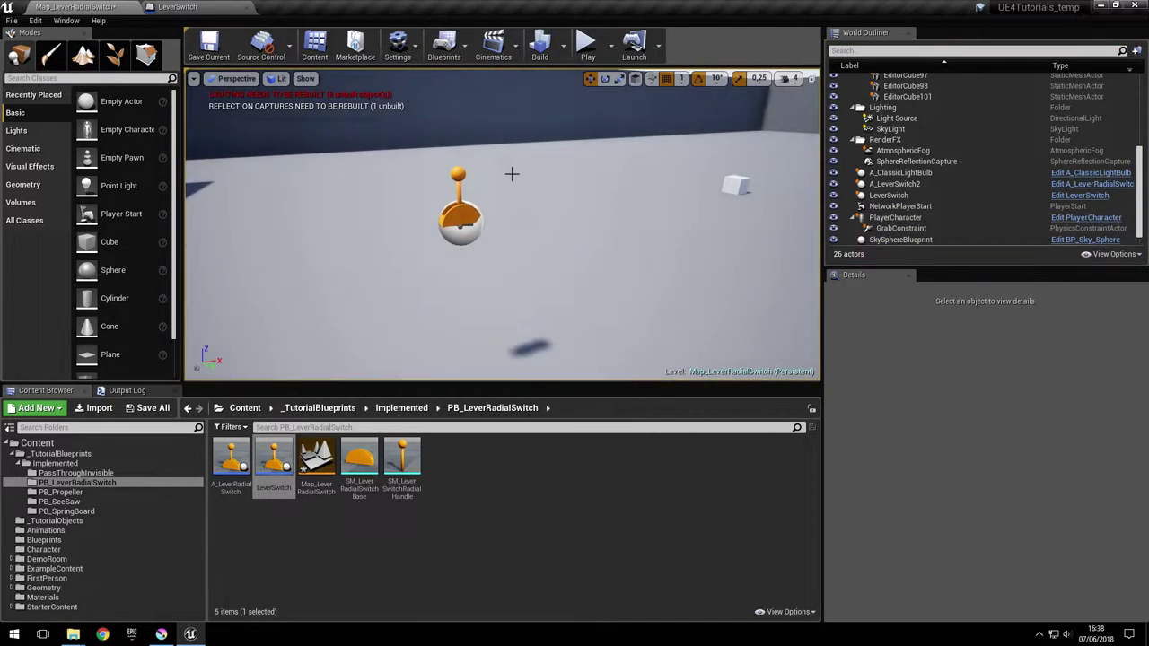
Step: Return to the LeverSwitch blueprint and select the Handle to view its transform values
click(457, 208)
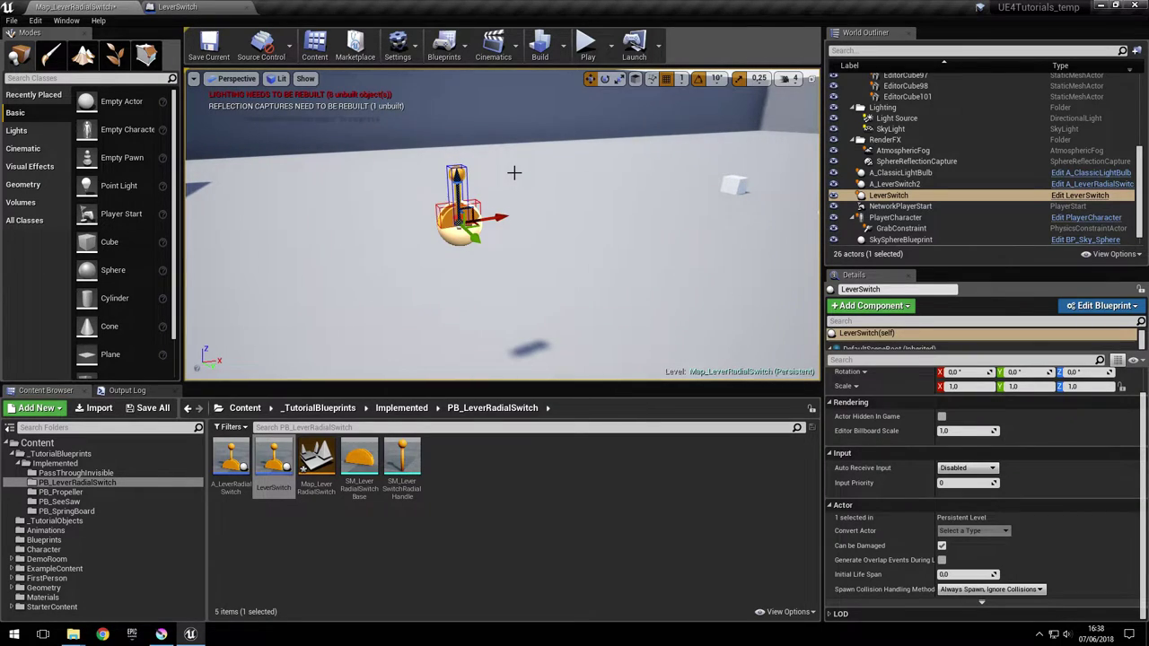
right_drag(437, 243, 437, 244)
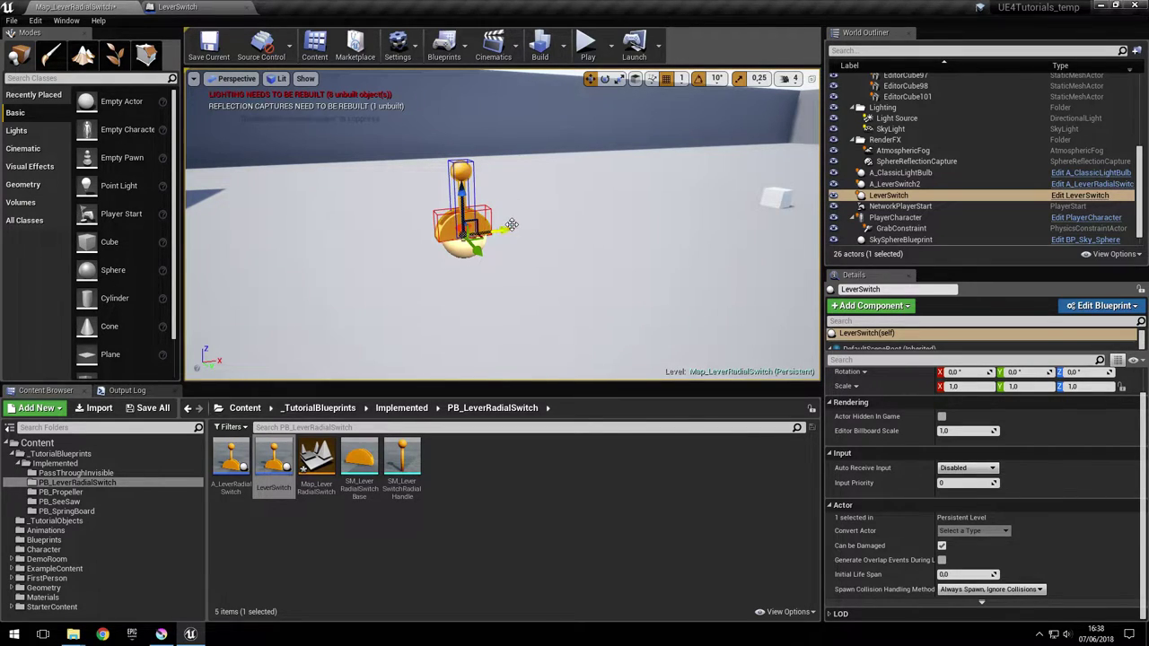
click(193, 7)
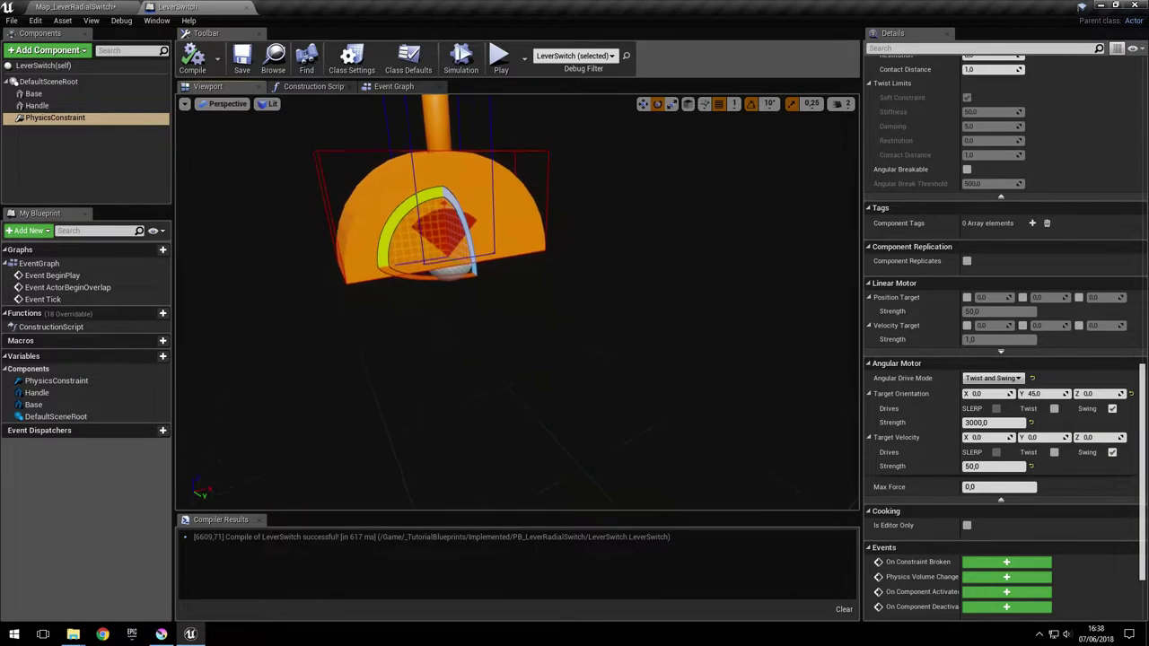
click(643, 104)
right_drag(541, 355, 575, 257)
click(542, 285)
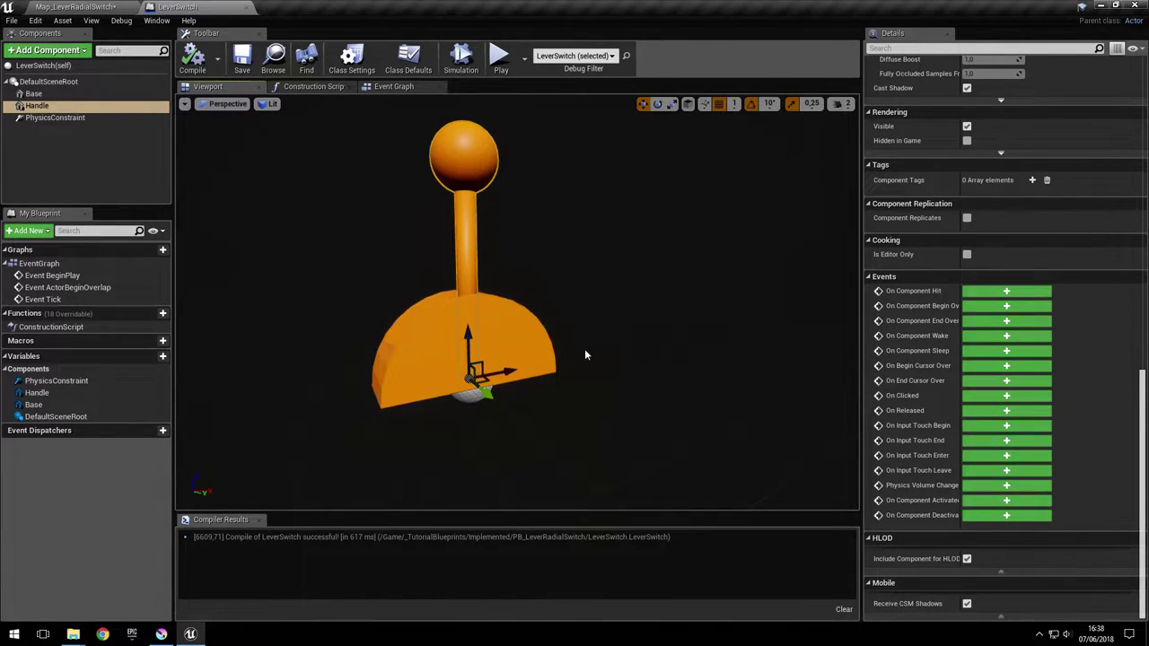
right_drag(494, 364, 459, 314)
right_drag(575, 235, 595, 236)
drag(1145, 388, 1081, 129)
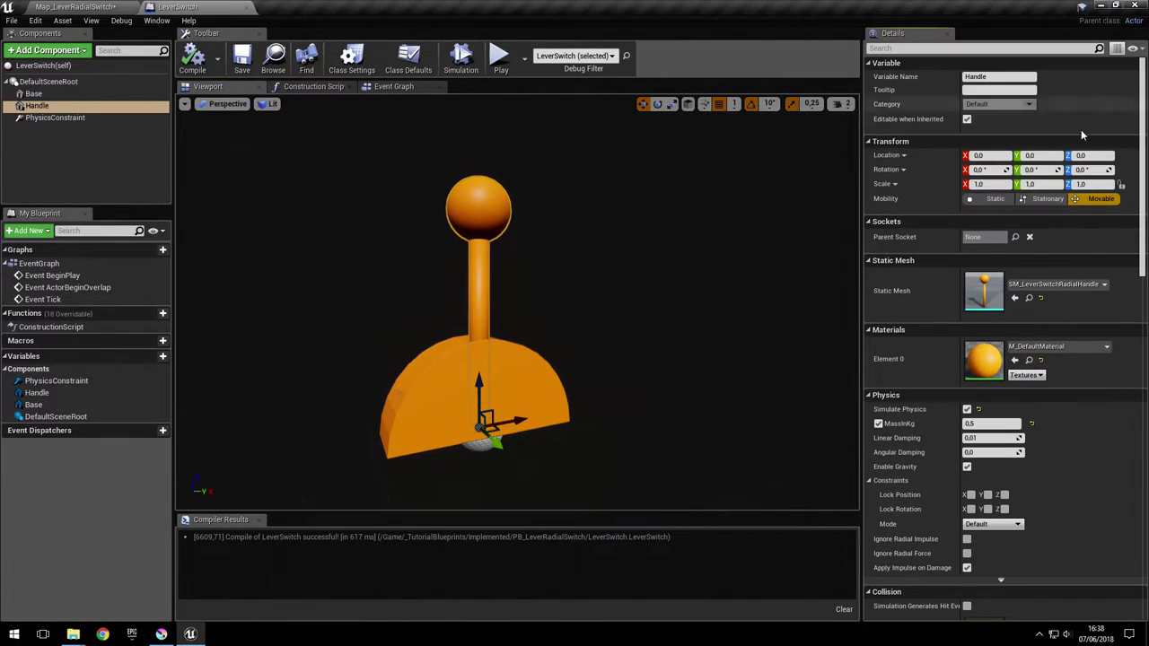
Step: Try tilting the Handle around its Y axis and undo the rotation
click(657, 103)
right_drag(443, 387, 504, 382)
drag(363, 411, 394, 386)
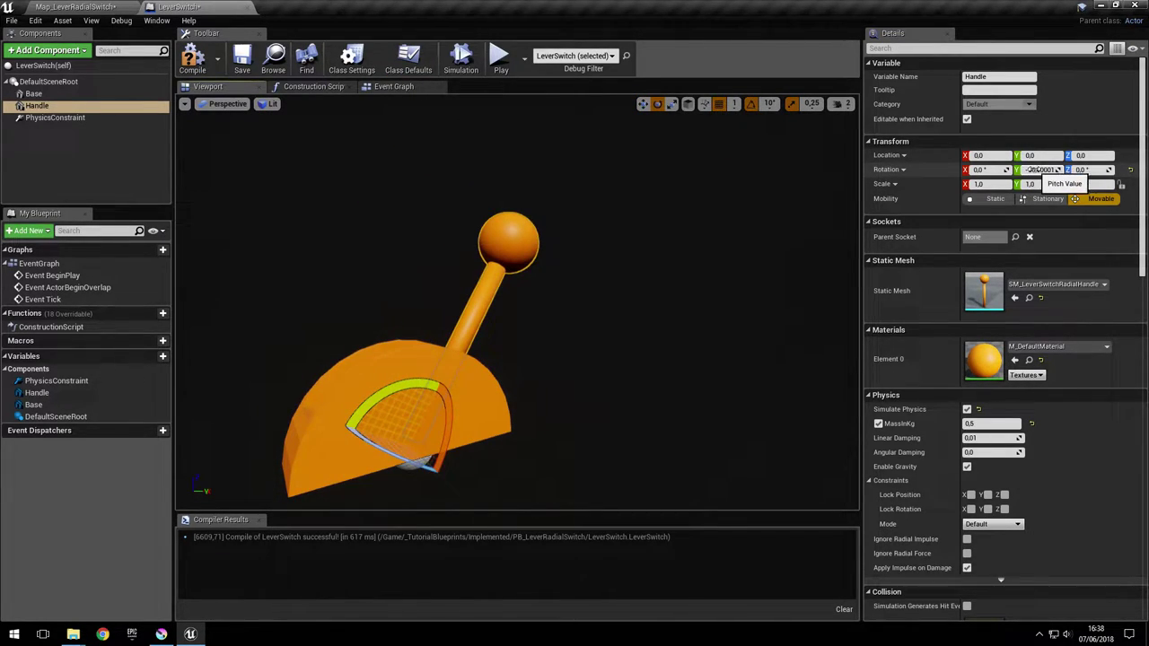
right_drag(575, 320, 548, 325)
key(ctrl+z)
key(s)
key(w)
Step: Examine the PhysicsConstraint's rotation and its angular motor target orientation
click(60, 118)
right_drag(592, 260, 585, 311)
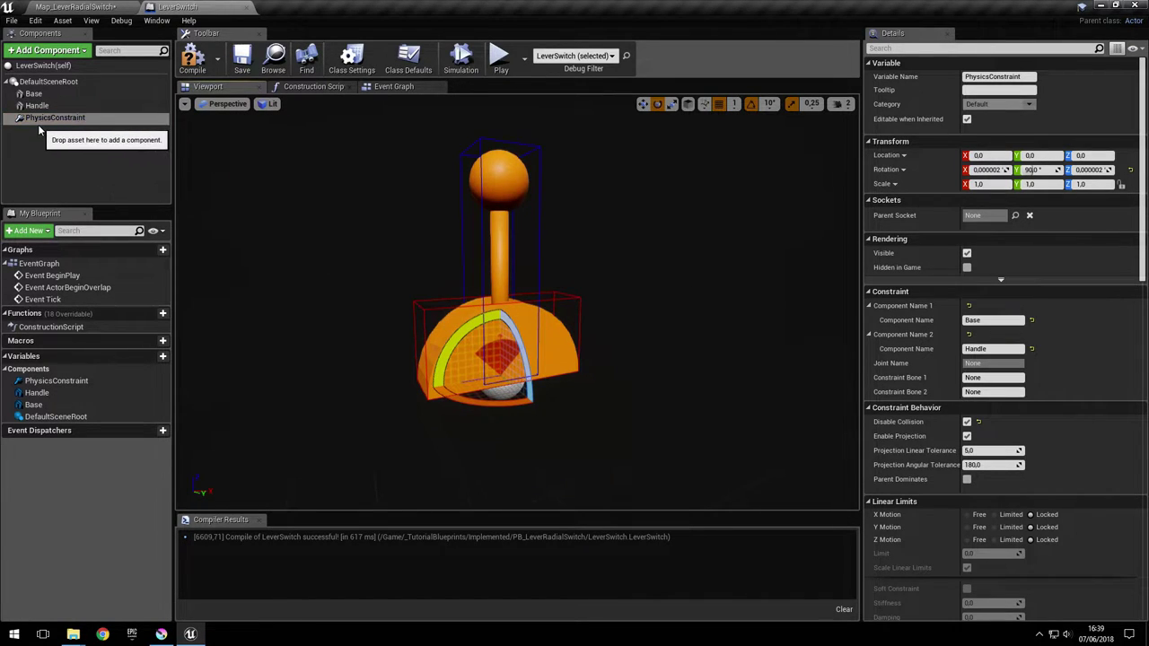
mouse_move(463, 263)
right_down()
mouse_move(448, 253)
mouse_move(464, 244)
right_up()
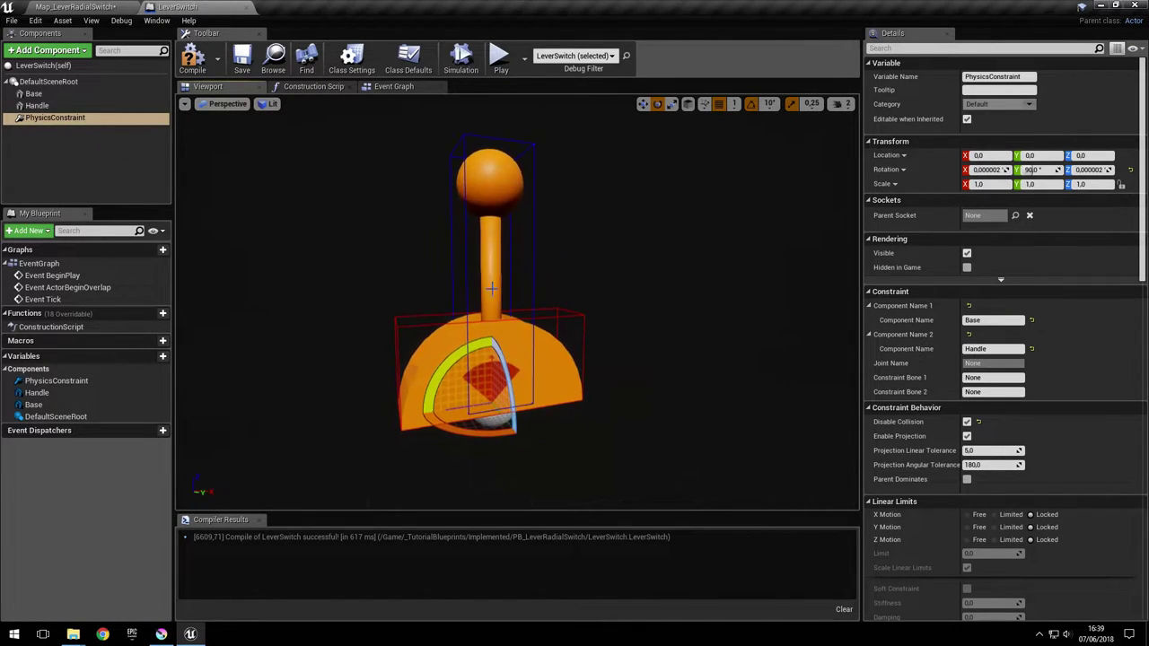
scroll(1126, 483, down, 10)
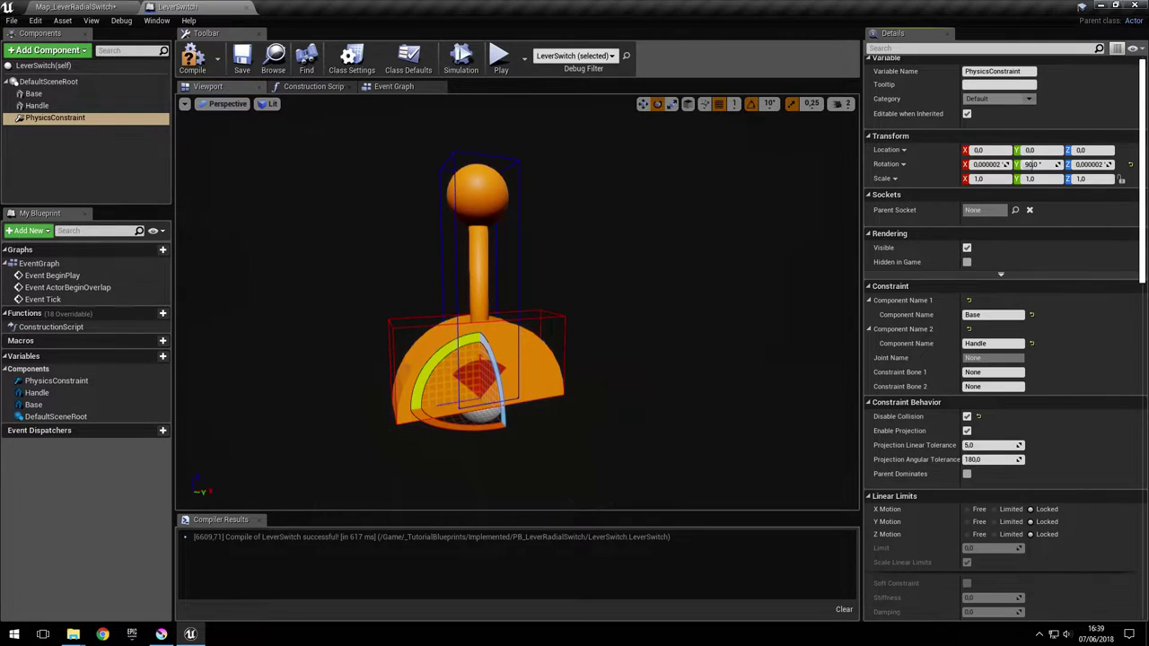
scroll(1126, 483, down, 5)
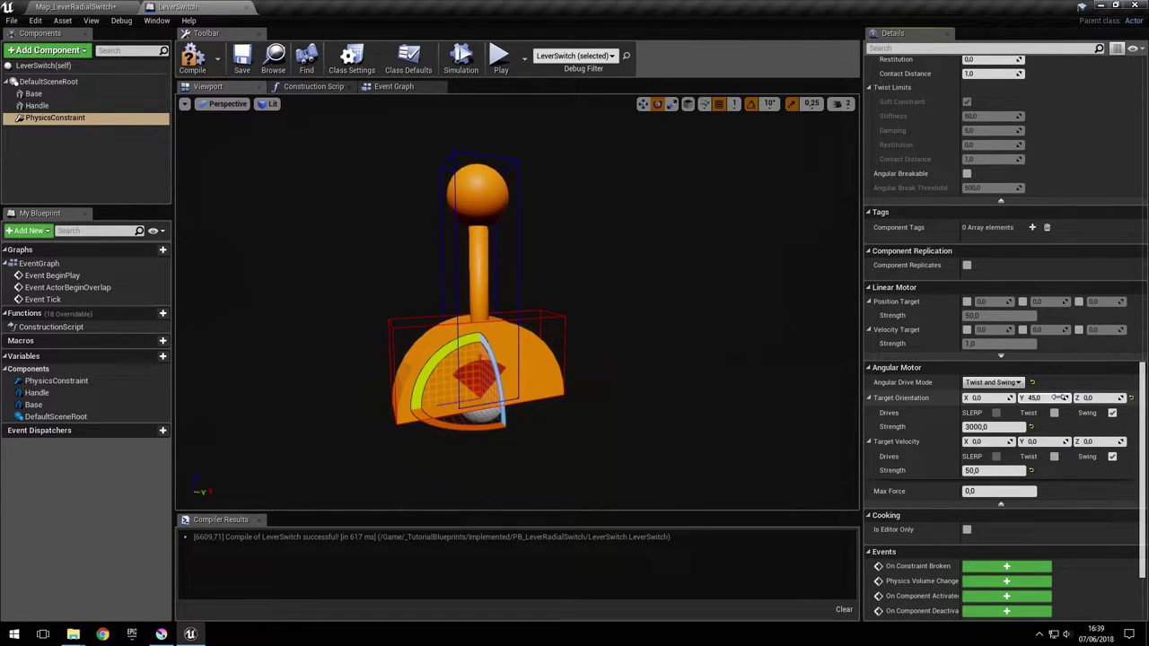
right_drag(654, 387, 676, 370)
right_drag(488, 426, 496, 433)
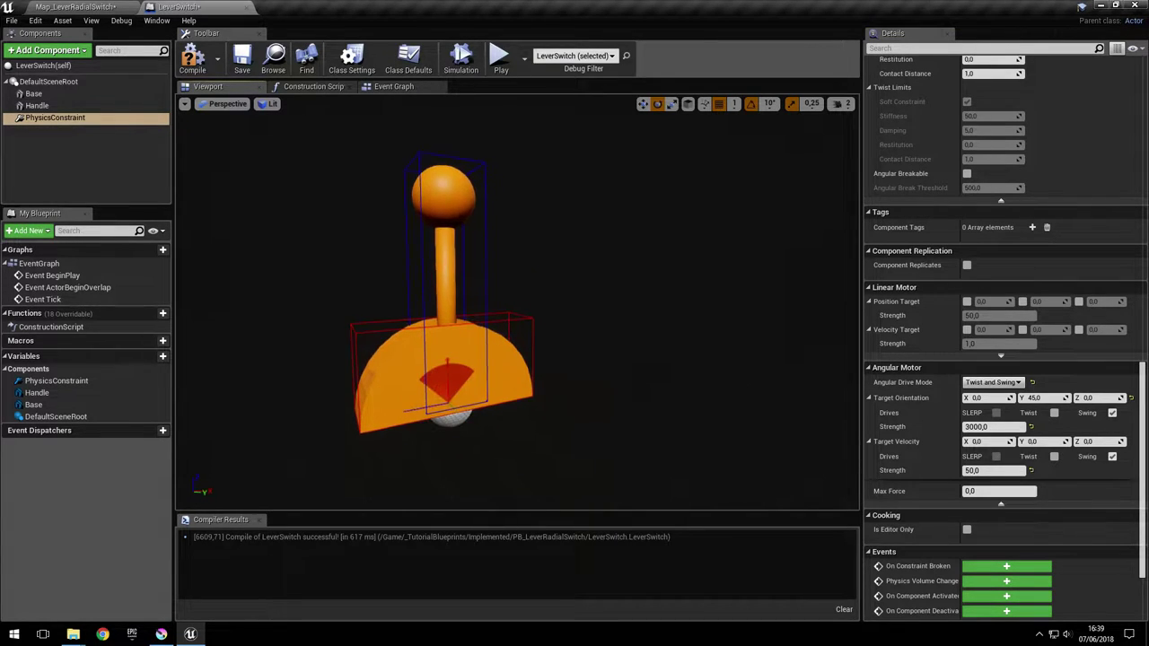
drag(1141, 388, 1140, 81)
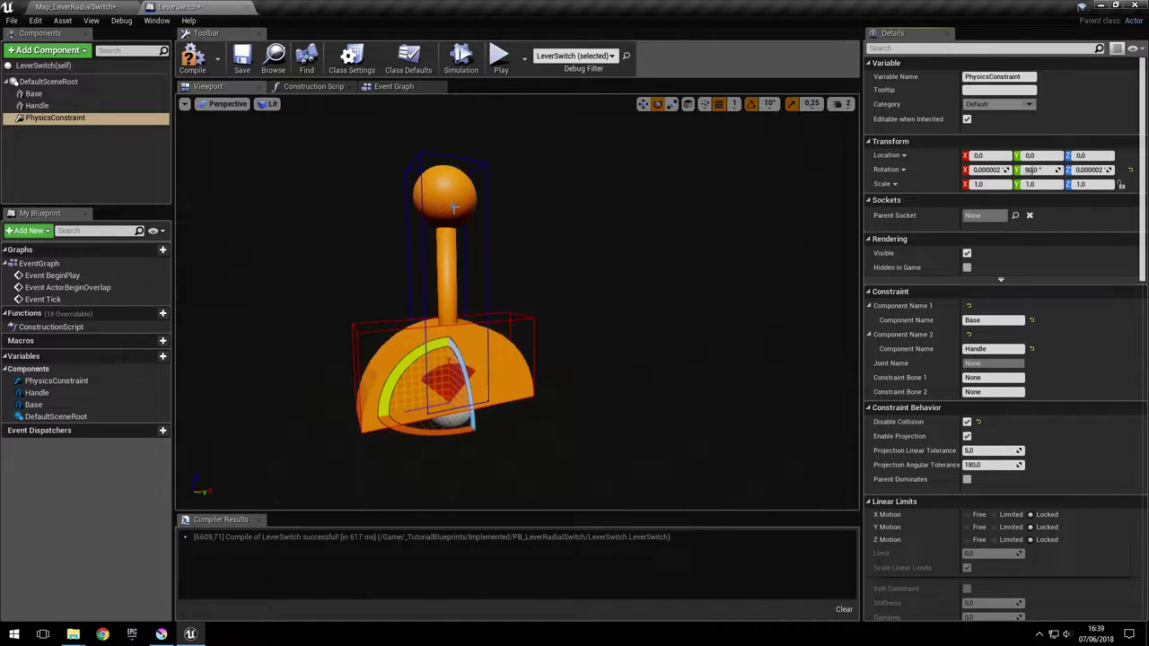
Step: Set the PhysicsConstraint's rotation to 0 degrees in X and 180 degrees in Z, and compile the blueprint
click(64, 122)
click(993, 173)
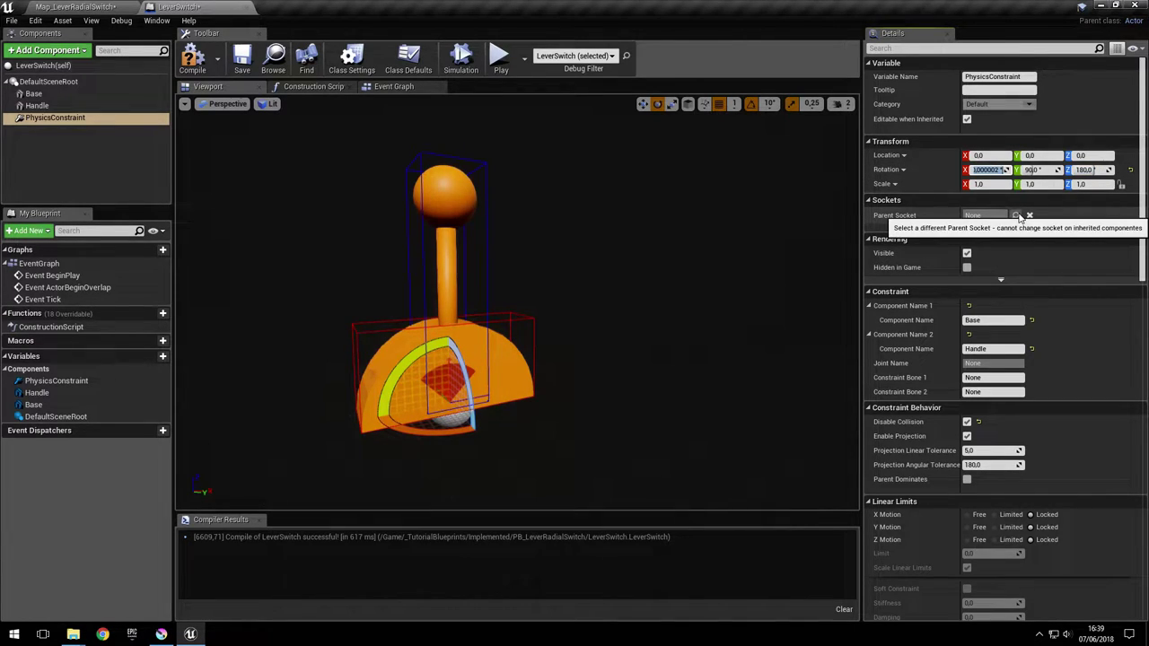
right_drag(593, 283, 584, 285)
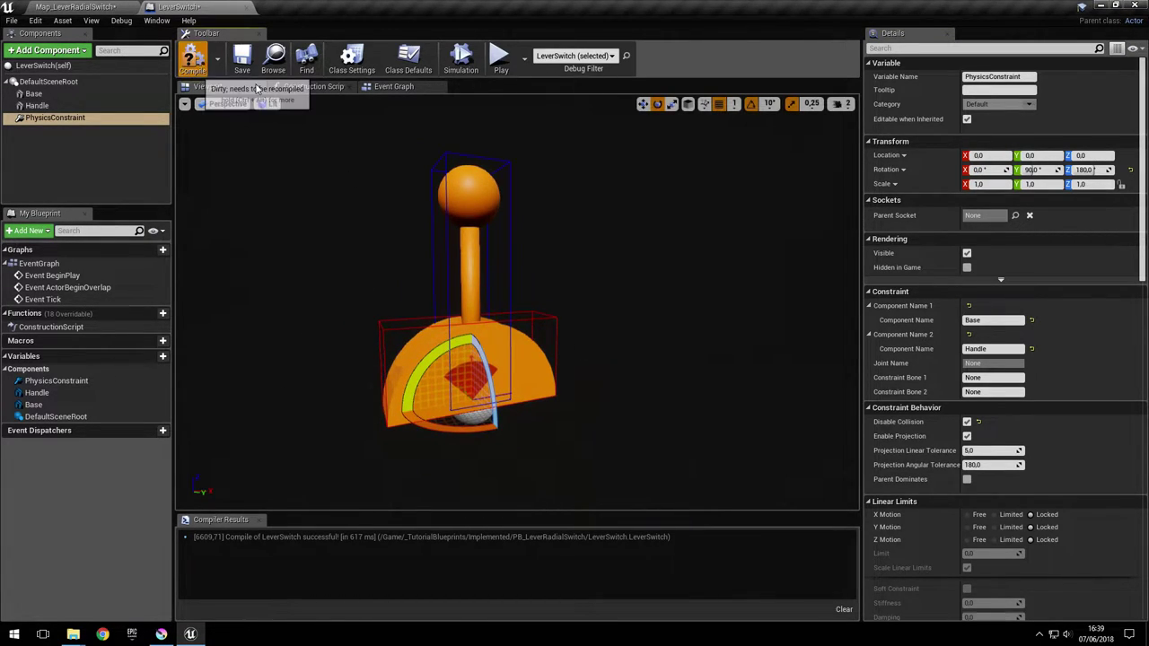
Step: Play the Map_LeverRadialSwitch level again to check the handle's resting direction, and end the session
click(76, 7)
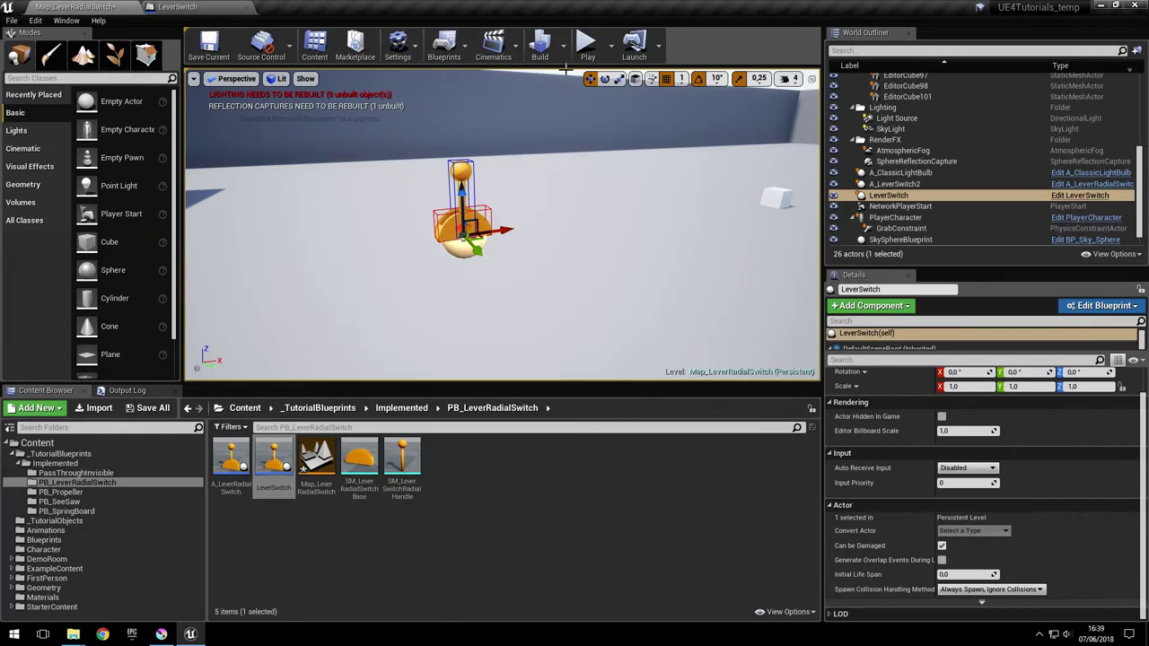
click(584, 50)
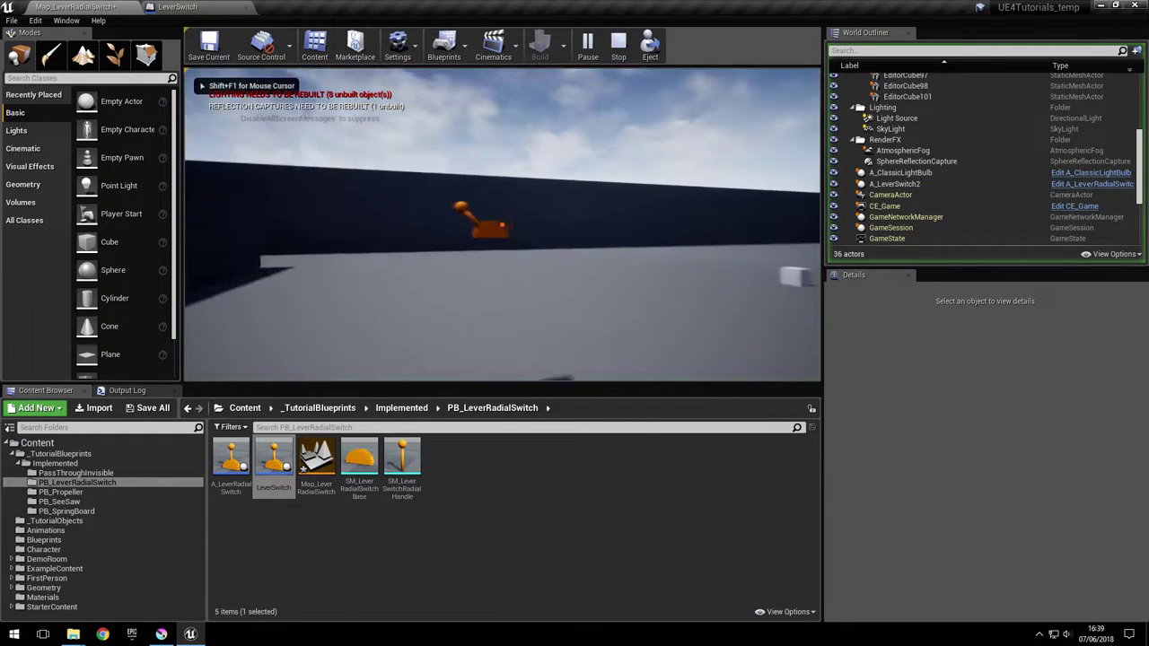
key(w)
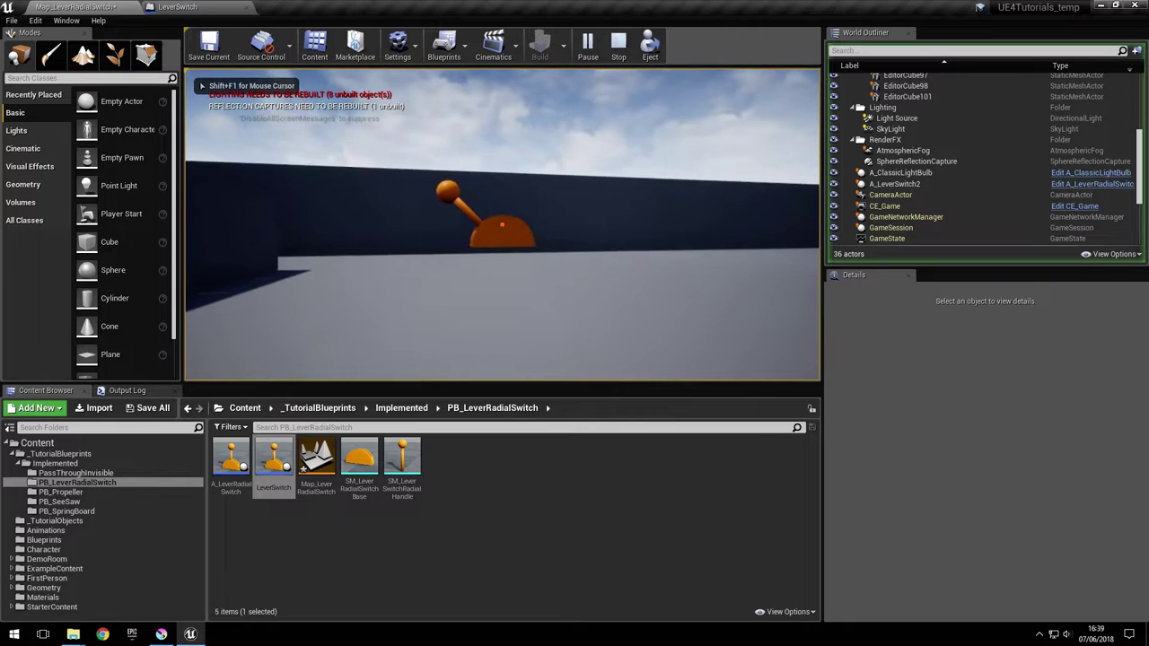
key(w)
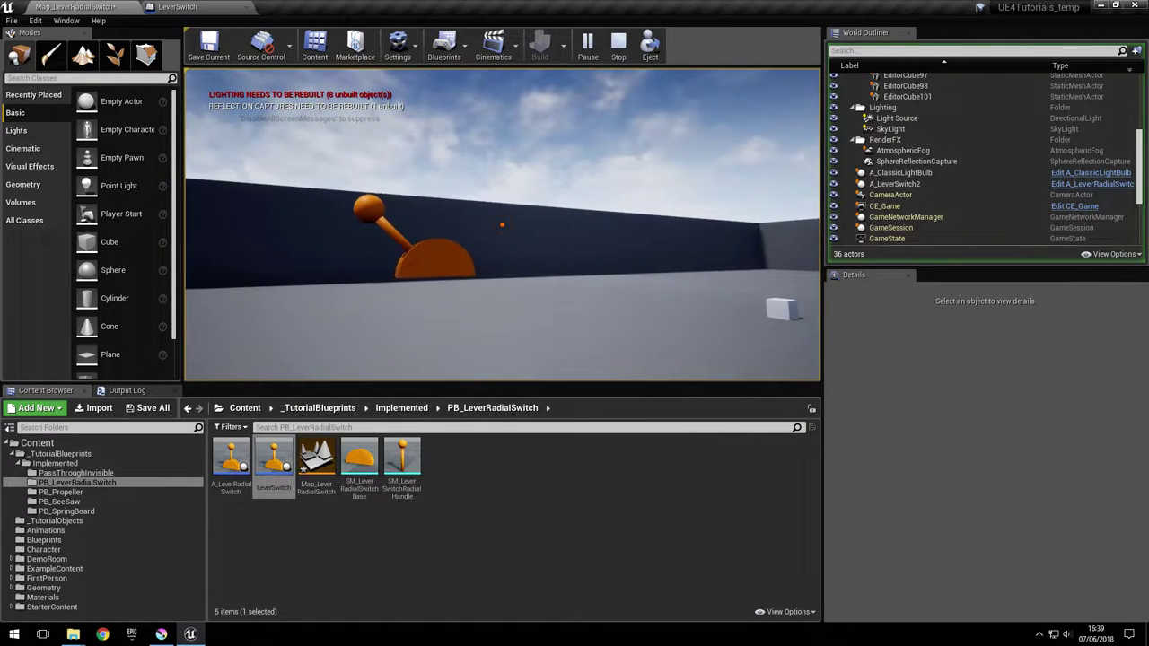
key(Escape)
Step: Inspect the A_ClassicLightBulb actor and the LeverSwitch instance in the level
right_drag(375, 126, 429, 197)
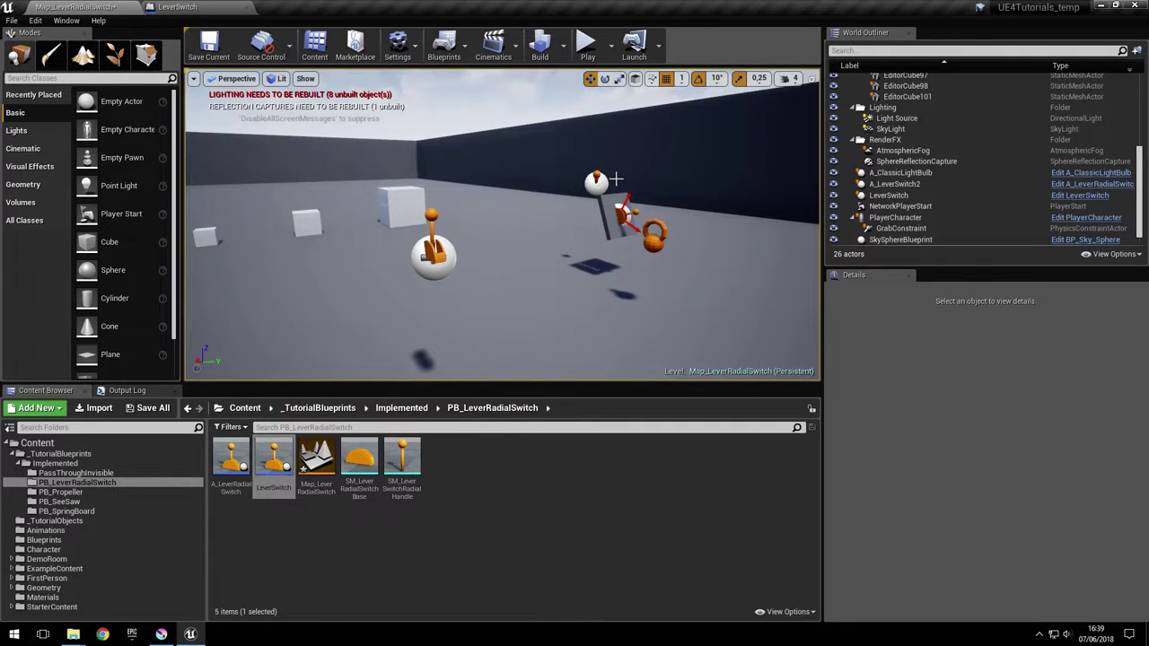
right_drag(429, 263, 514, 186)
click(404, 262)
click(516, 183)
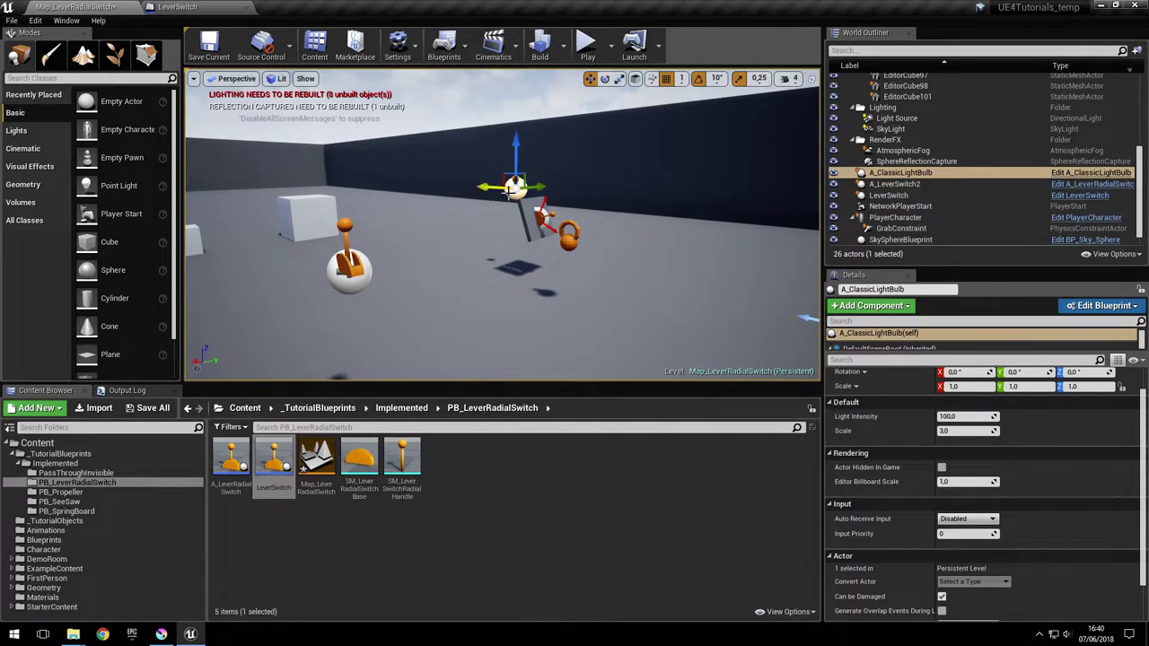
right_drag(516, 184, 524, 192)
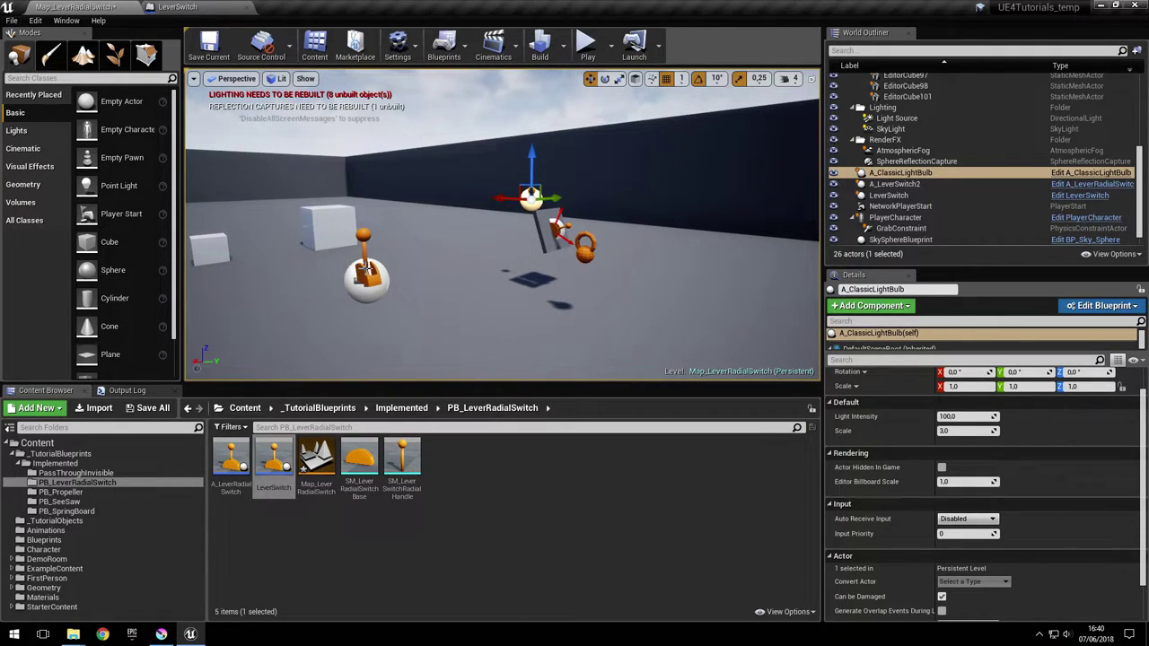
click(366, 269)
Step: Add a variable named LinkedObject to the LeverSwitch blueprint
click(177, 6)
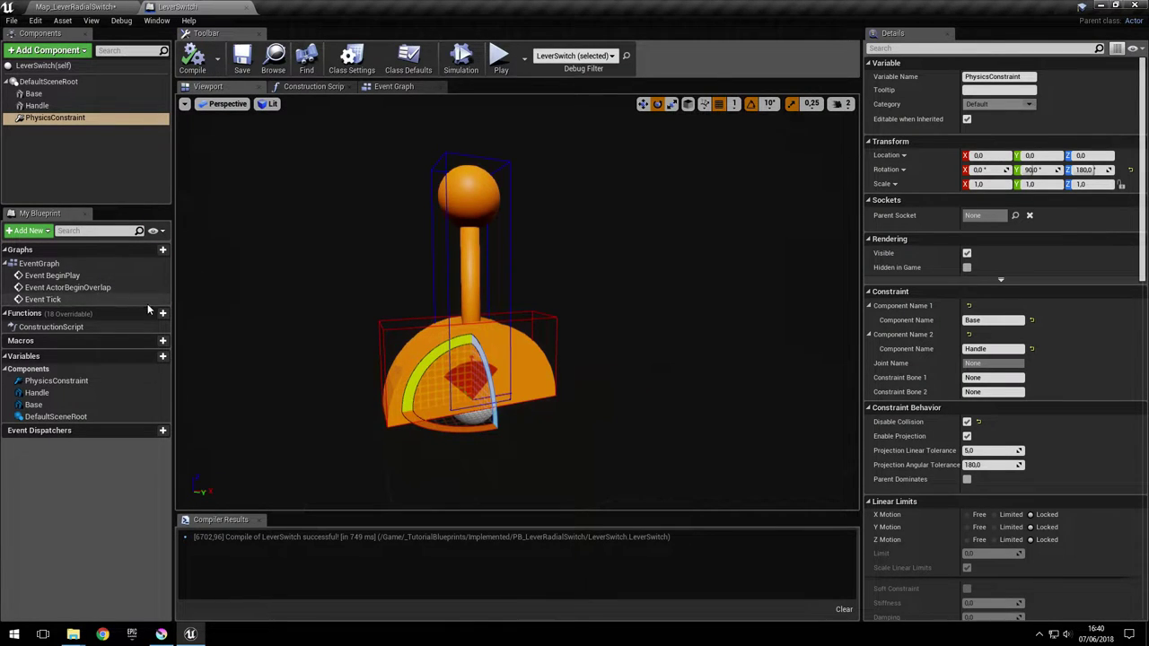
click(151, 357)
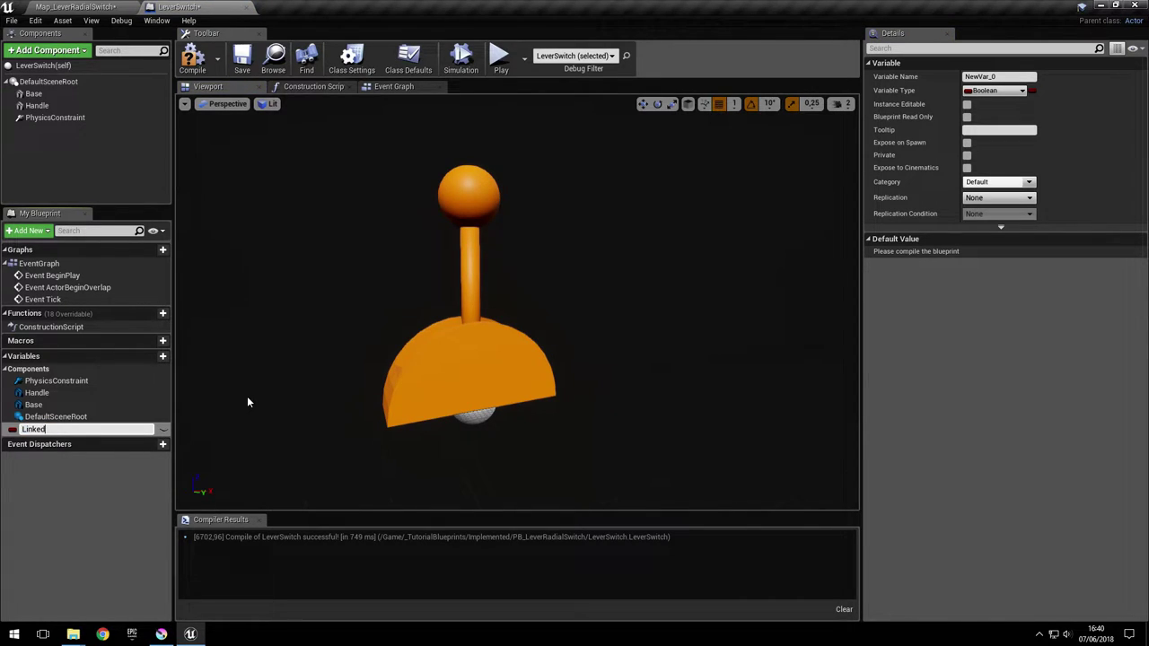
text(LinkedObject)
key(Return)
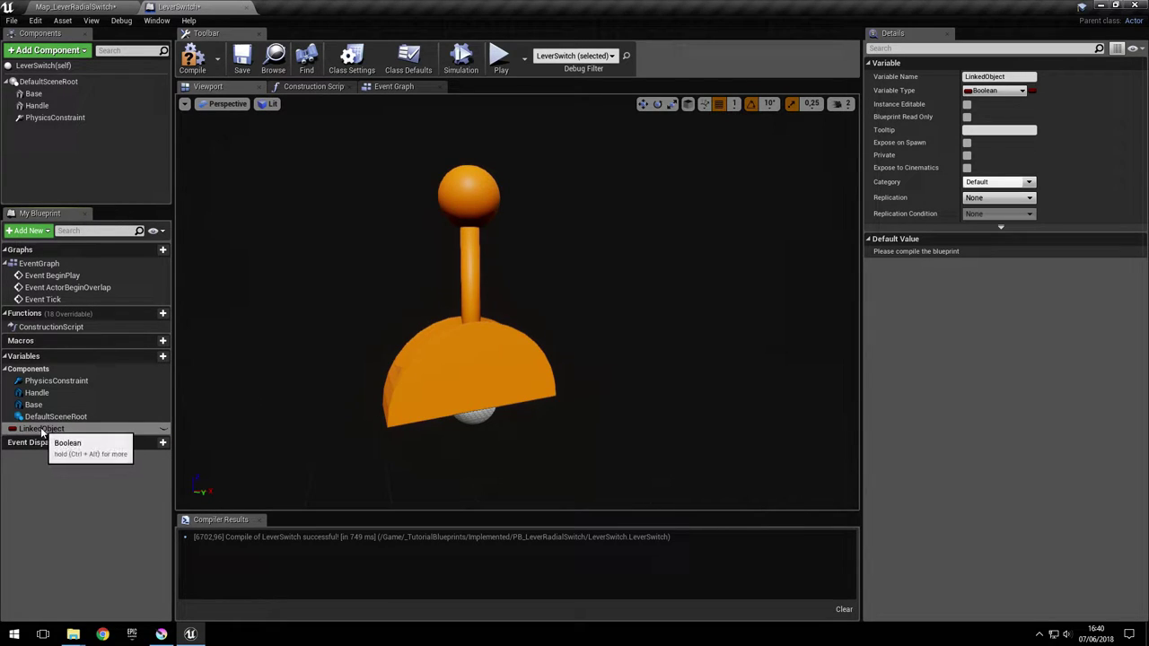
Step: Make LinkedObject instance editable with the type Actor Object Reference, and compile and save the blueprint
click(162, 429)
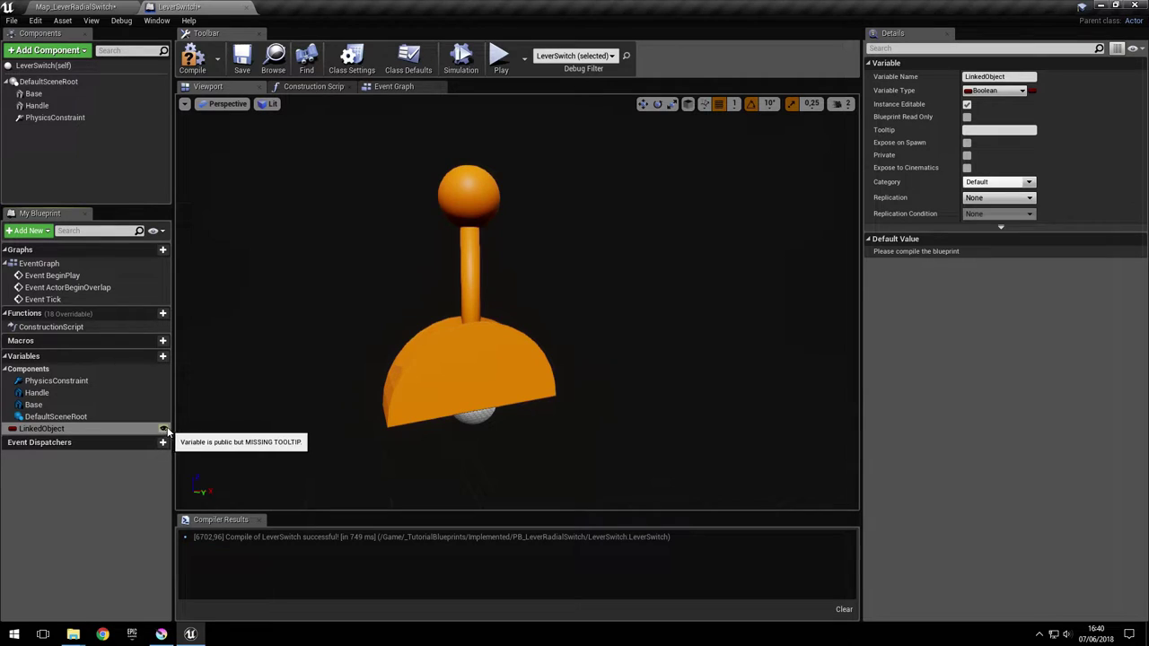
click(996, 91)
text(actor)
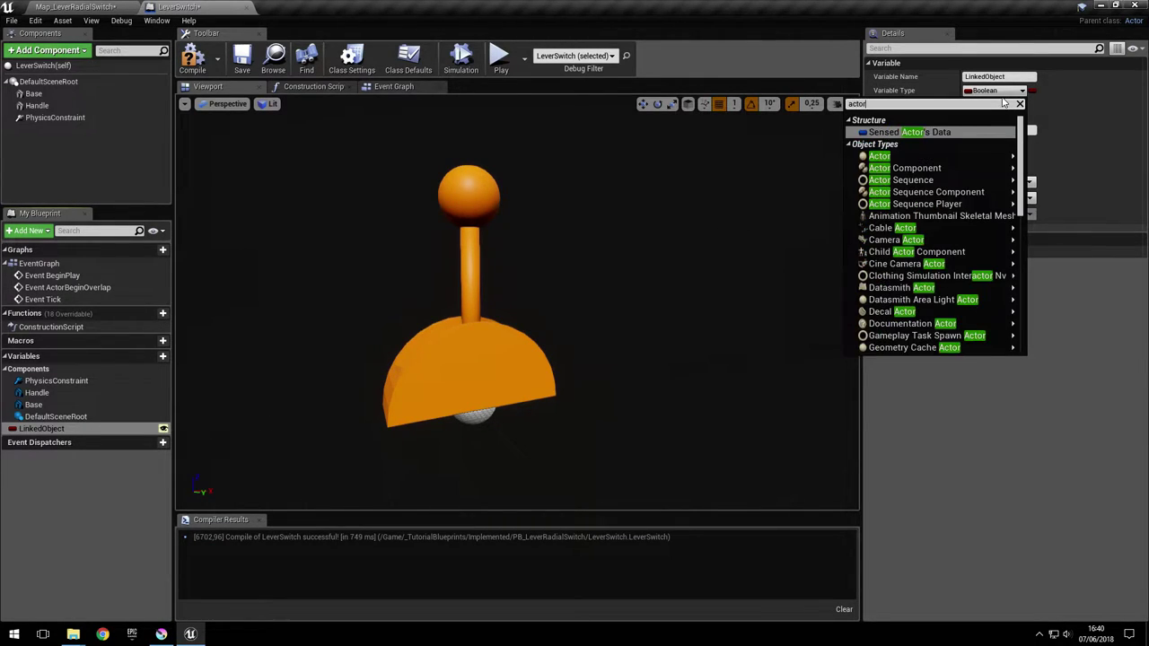
mouse_move(996, 157)
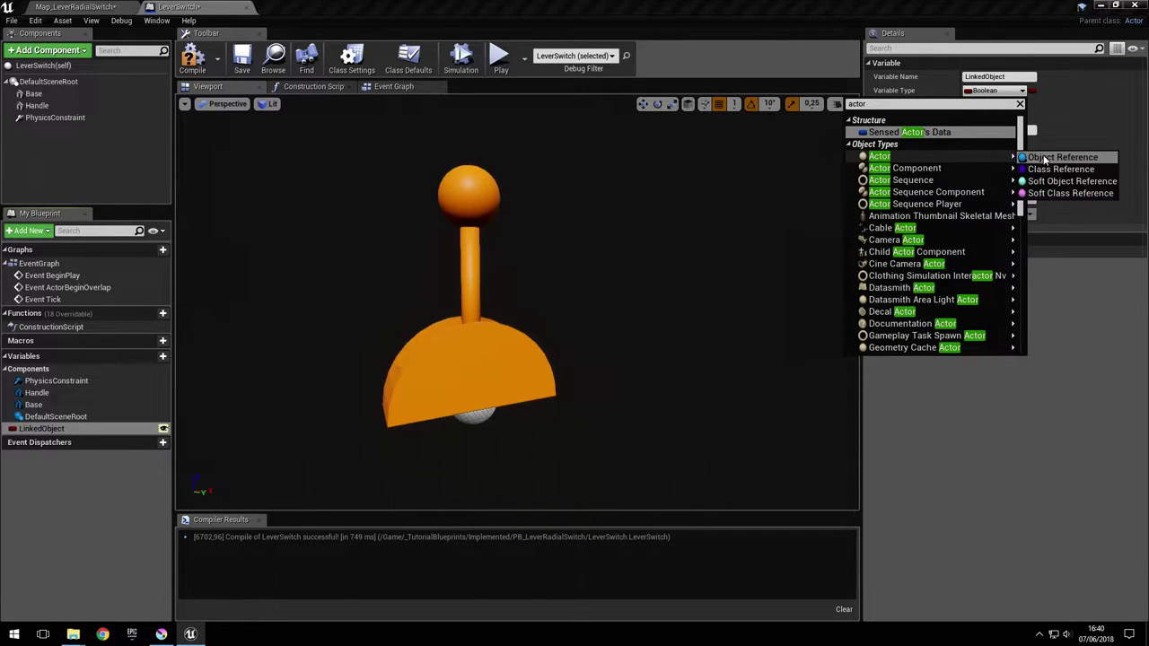
click(1063, 158)
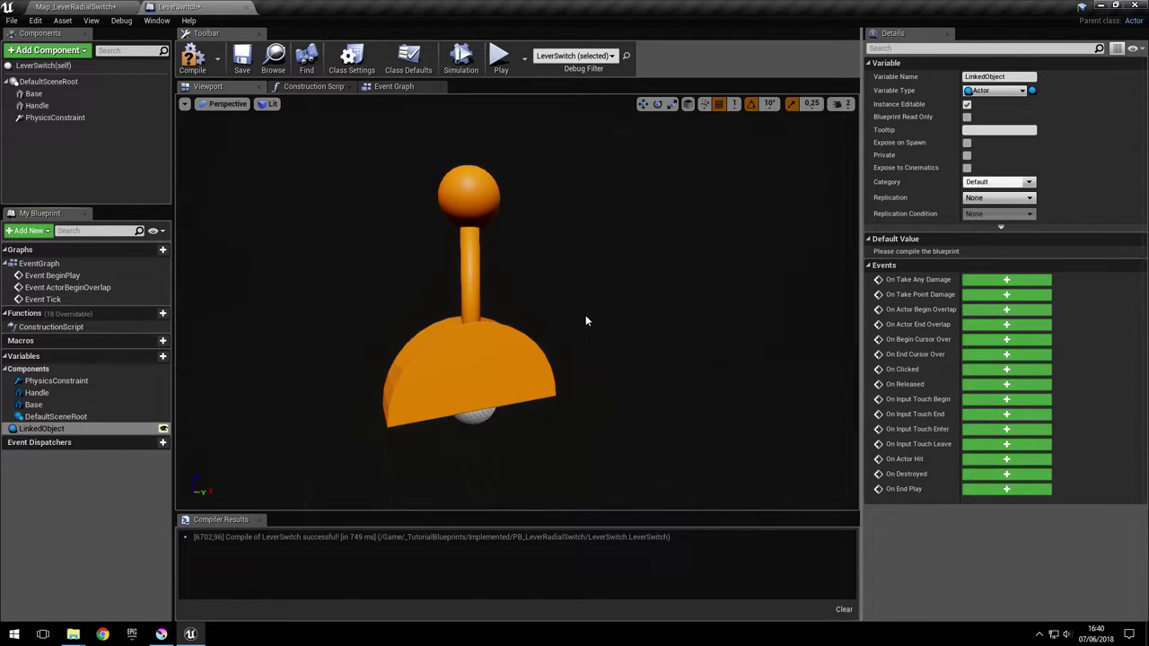
click(194, 55)
click(241, 67)
Step: Assign A_ClassicLightBulb as the Linked Object of the LeverSwitch instance in the level
click(112, 6)
right_drag(413, 119, 458, 131)
key(a)
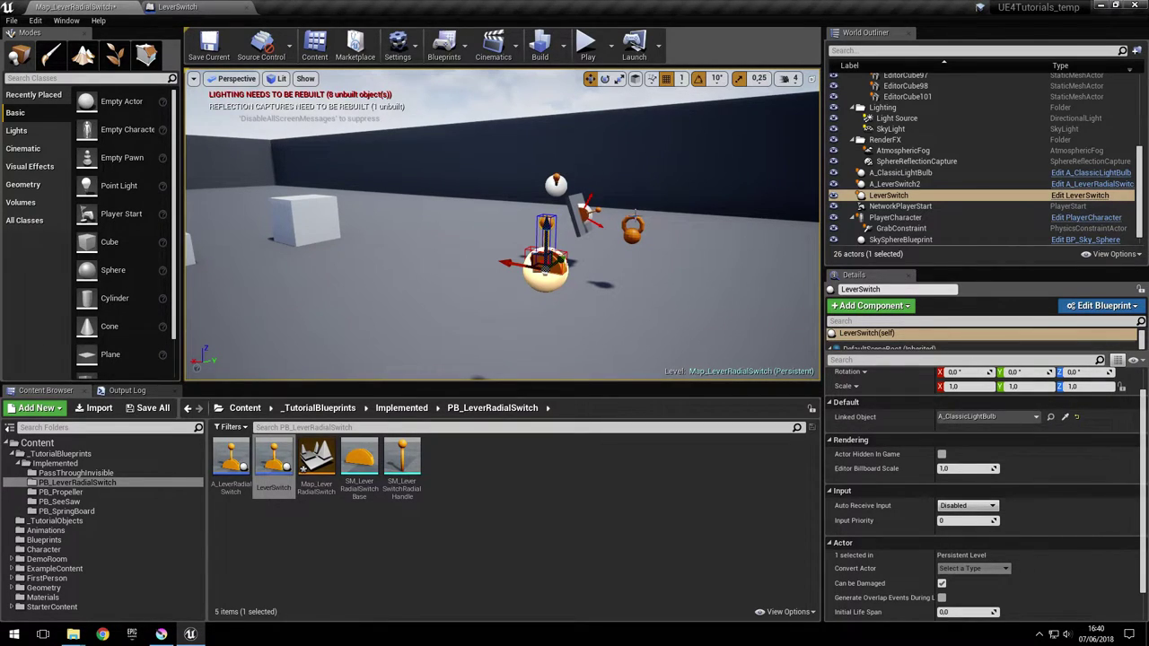
Step: Go back to the LeverSwitch blueprint and view the lever model in its viewport
double_click(546, 259)
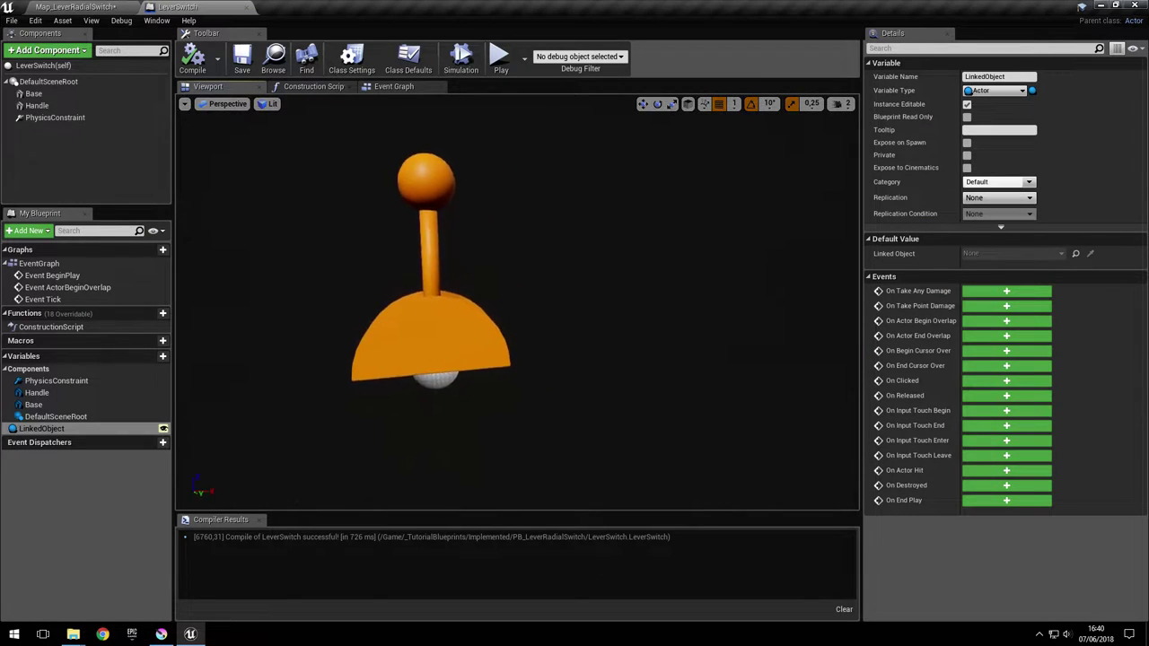
mouse_move(456, 201)
right_down()
mouse_move(431, 242)
mouse_move(455, 208)
right_up()
drag(426, 278, 431, 250)
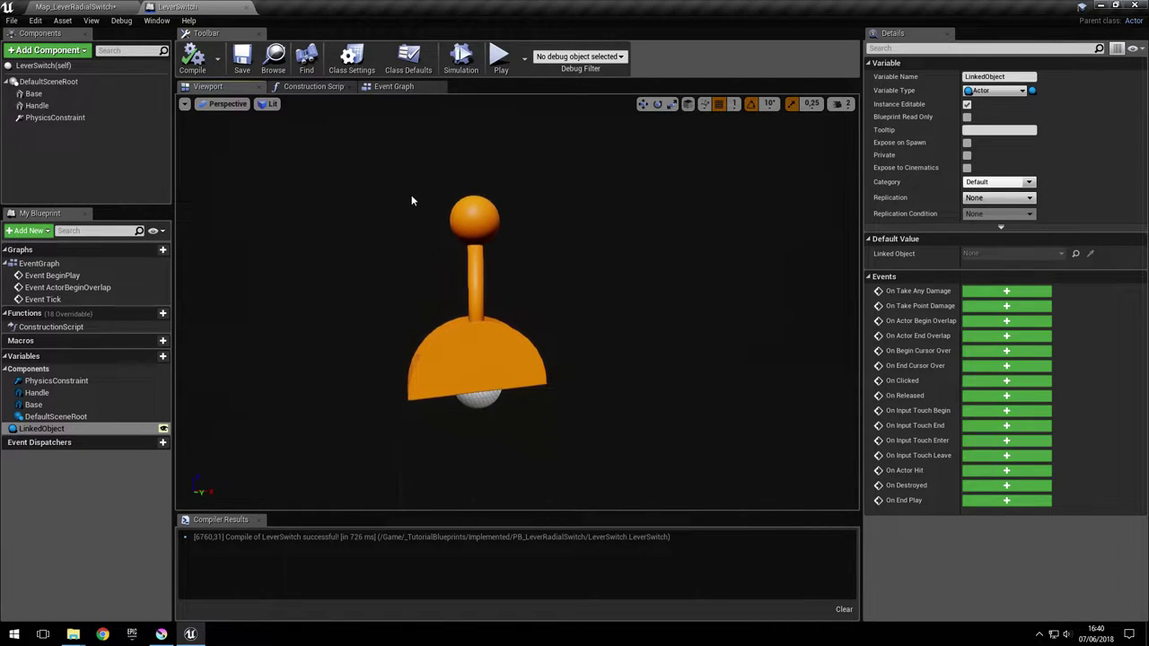
Step: Try tilting the Handle to pitch 40° and -40° in the viewport, and undo the rotation
right_drag(478, 272, 476, 266)
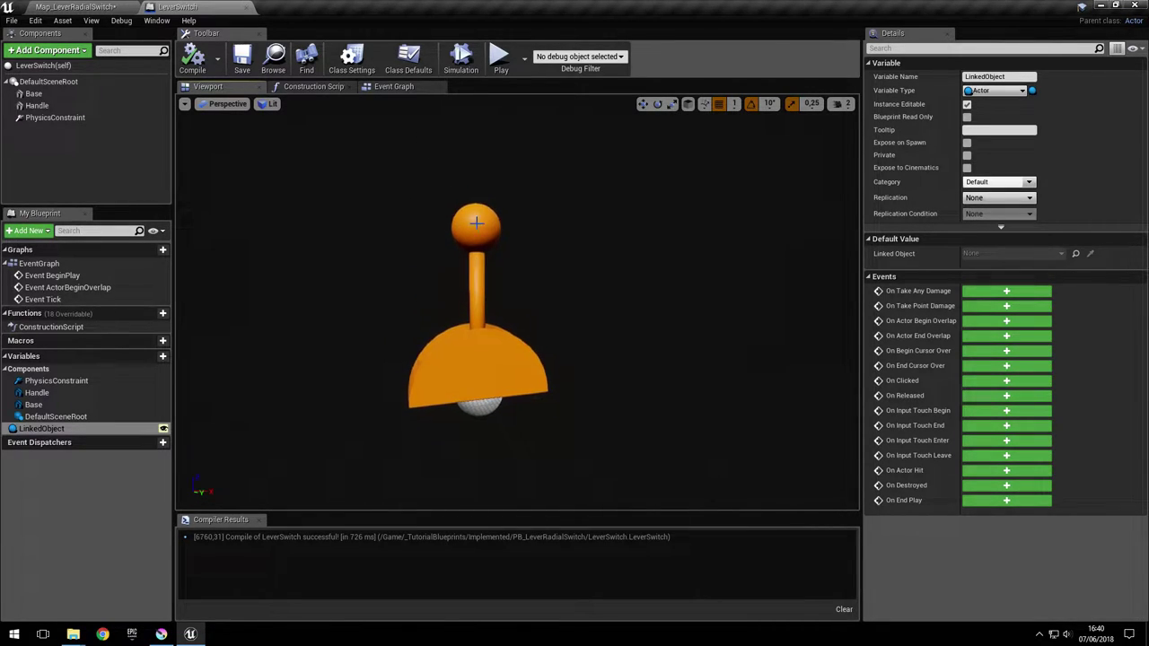
click(475, 223)
key(f)
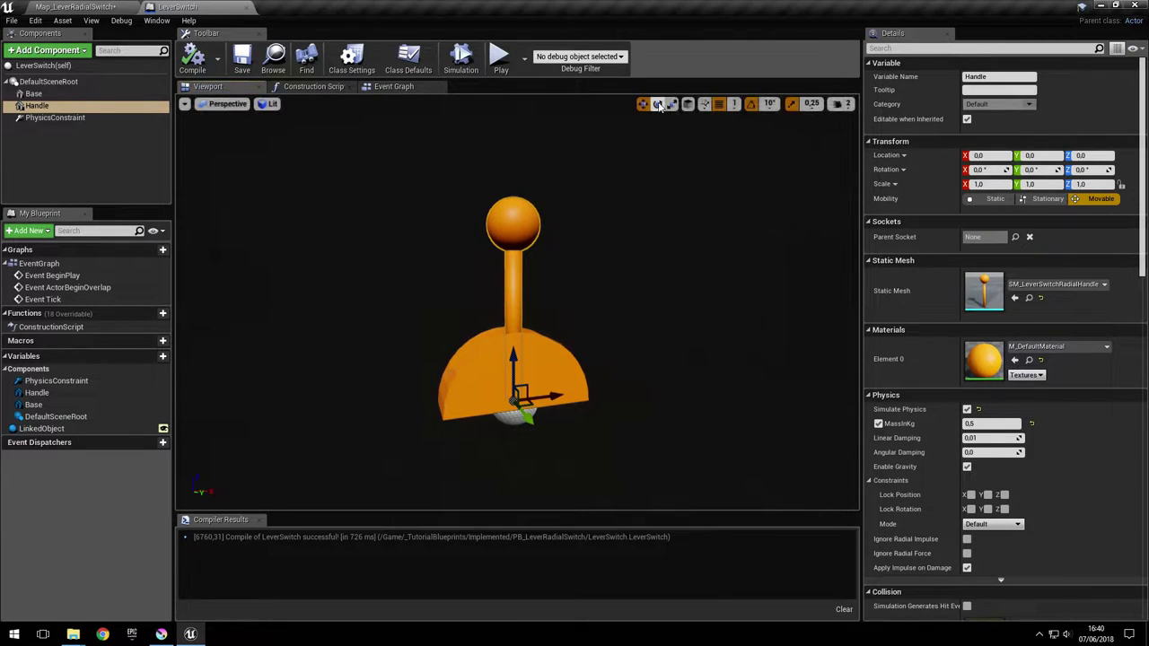
click(658, 105)
drag(462, 358, 438, 406)
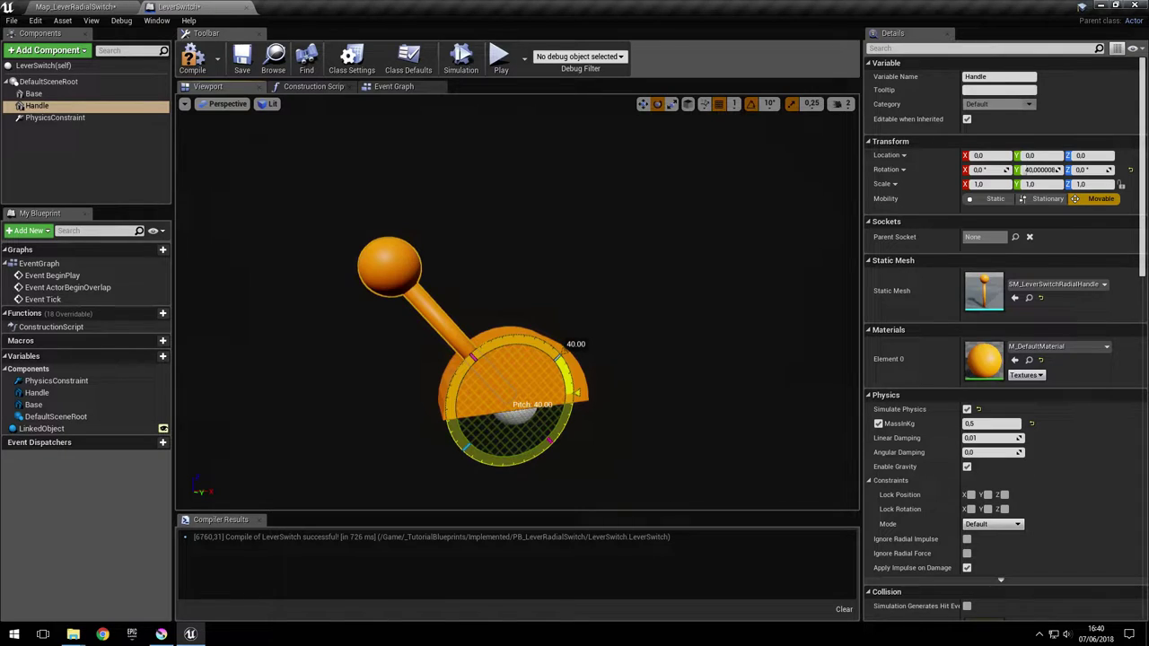
drag(438, 406, 538, 321)
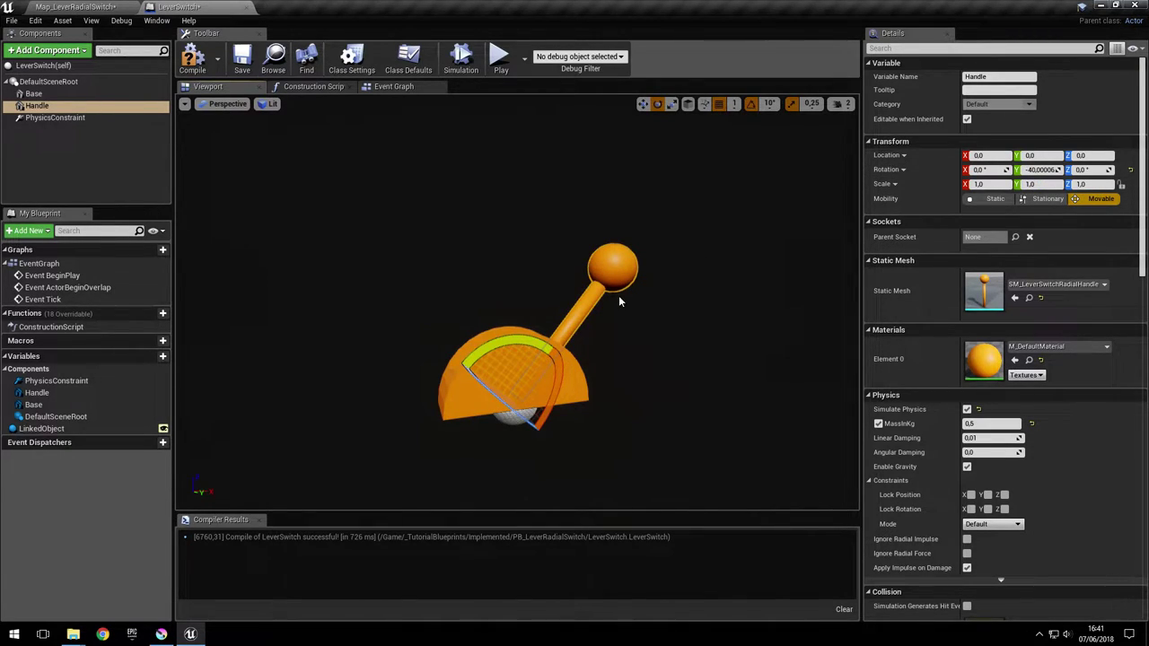
key(ctrl+z)
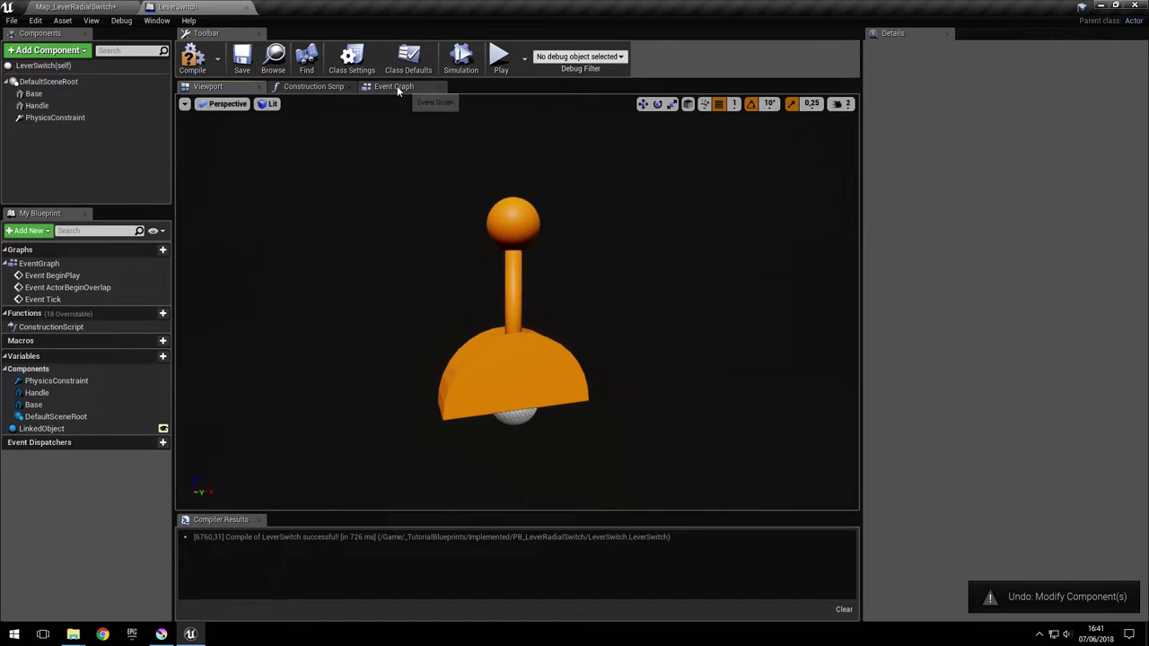
Step: Add a reference to the Handle component in the Event Graph and place it below Event Tick
click(395, 86)
drag(37, 105, 302, 433)
right_drag(436, 456, 509, 370)
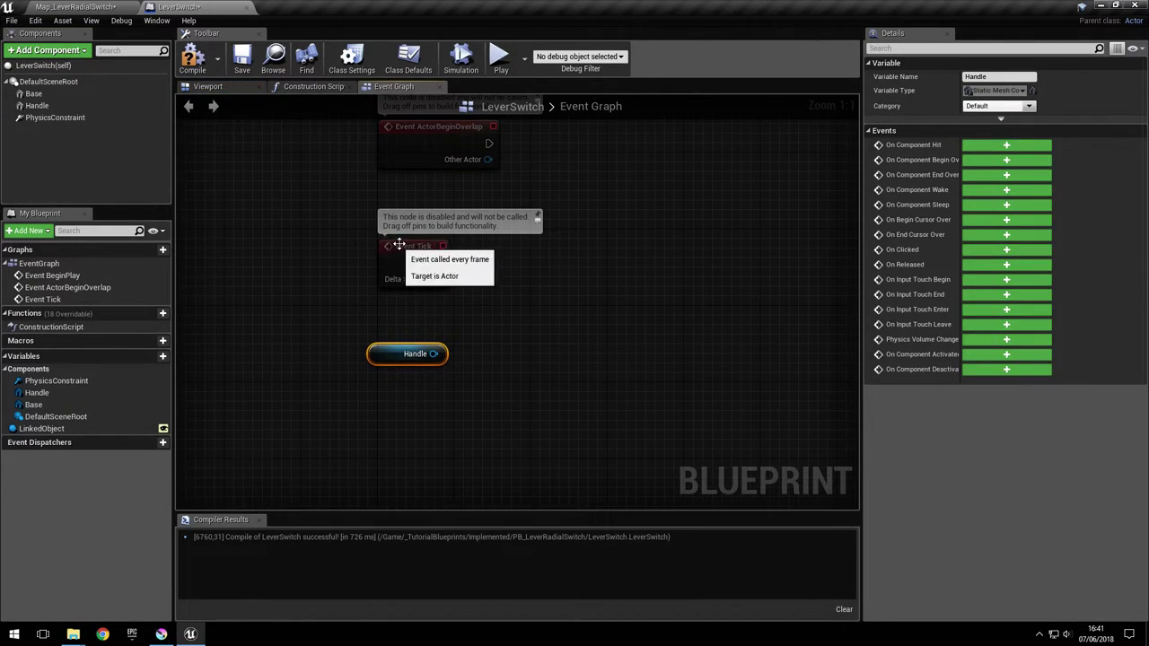
drag(397, 245, 394, 240)
right_drag(490, 293, 515, 257)
drag(425, 320, 358, 322)
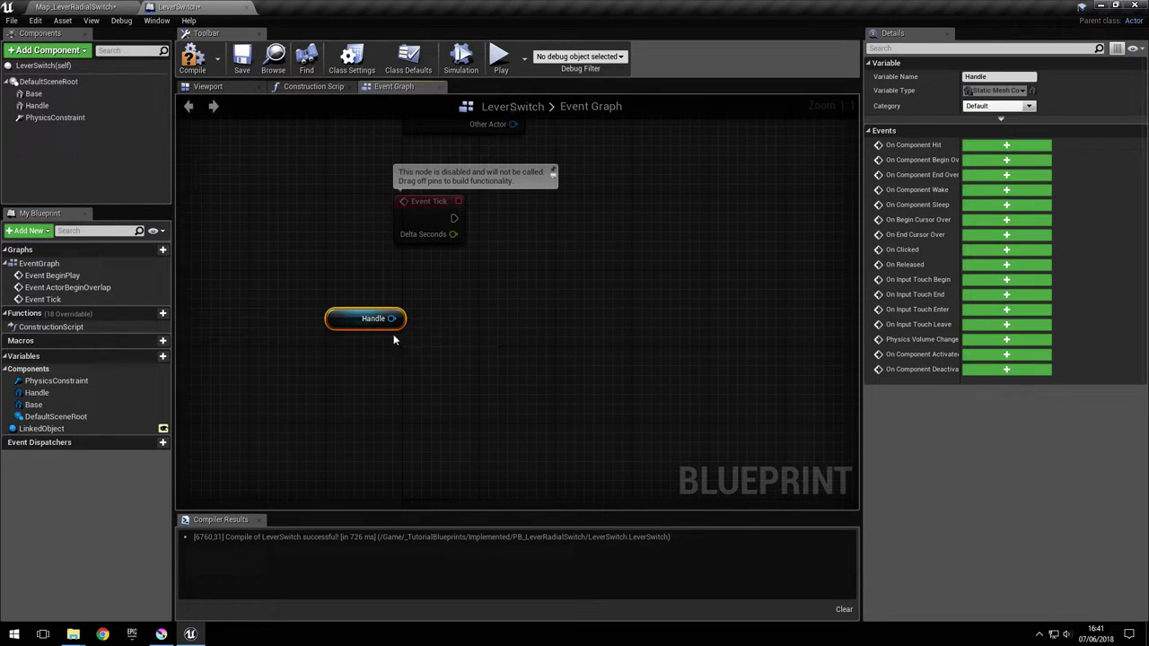
Step: Add a GetWorldRotation node fed by the Handle reference and arrange both nodes below Event Tick
drag(479, 327, 478, 326)
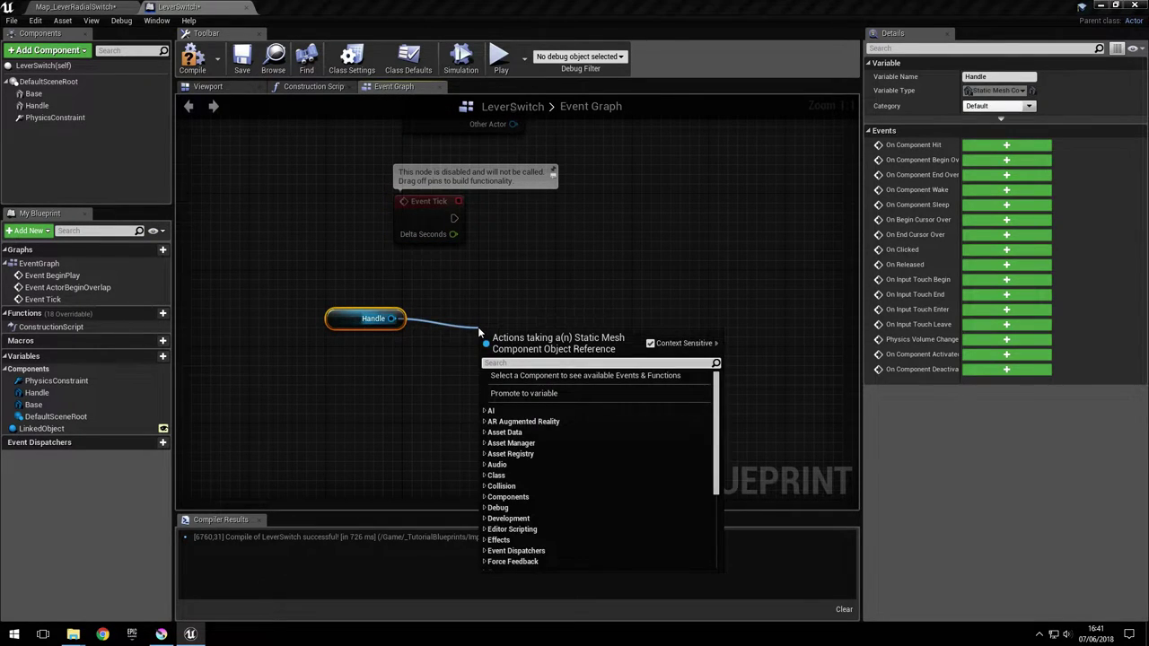
text(get w)
key(BackSpace)
text(rotation)
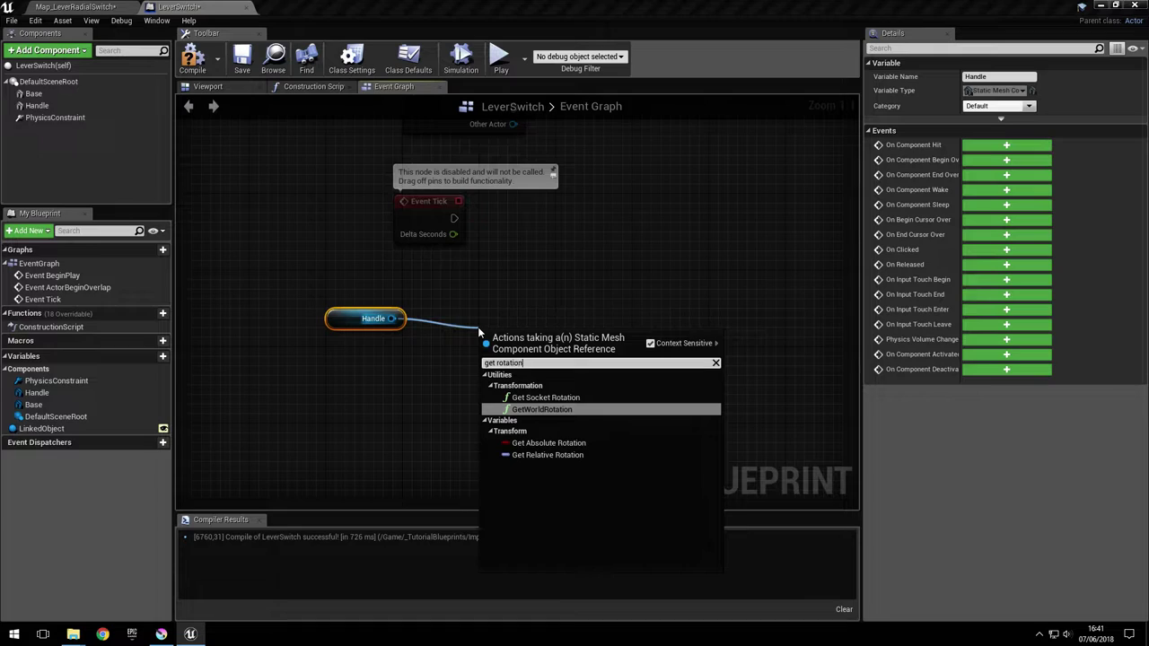
key(Return)
drag(302, 299, 347, 348)
drag(348, 322, 378, 359)
click(569, 335)
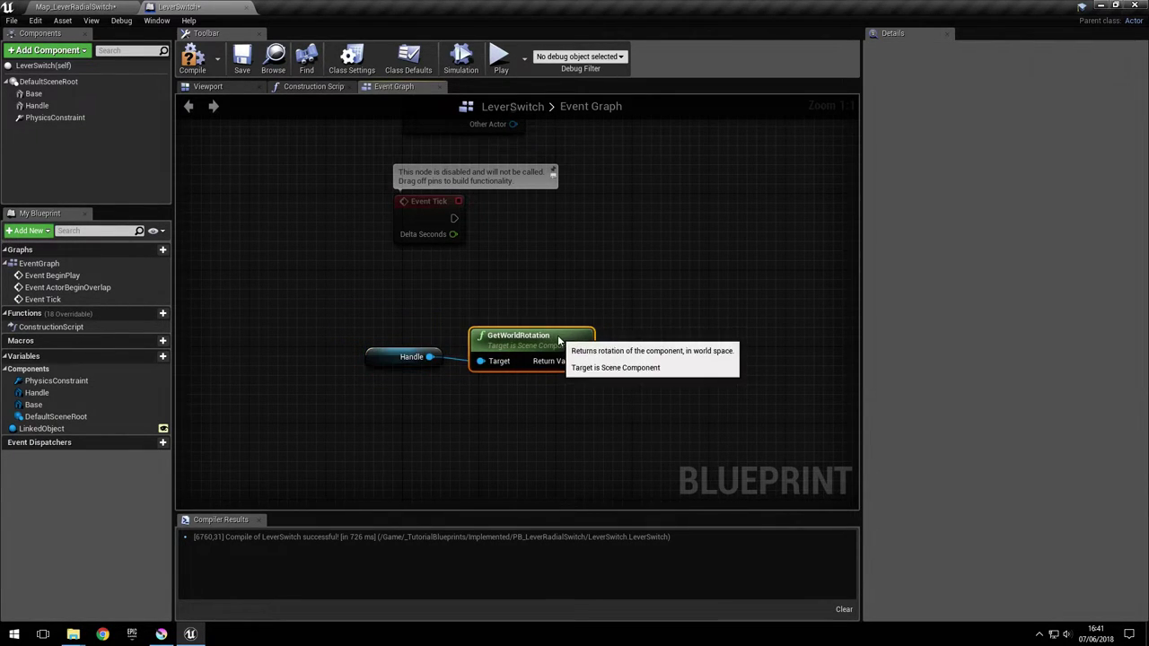
right_drag(569, 335, 517, 346)
right_drag(478, 307, 454, 347)
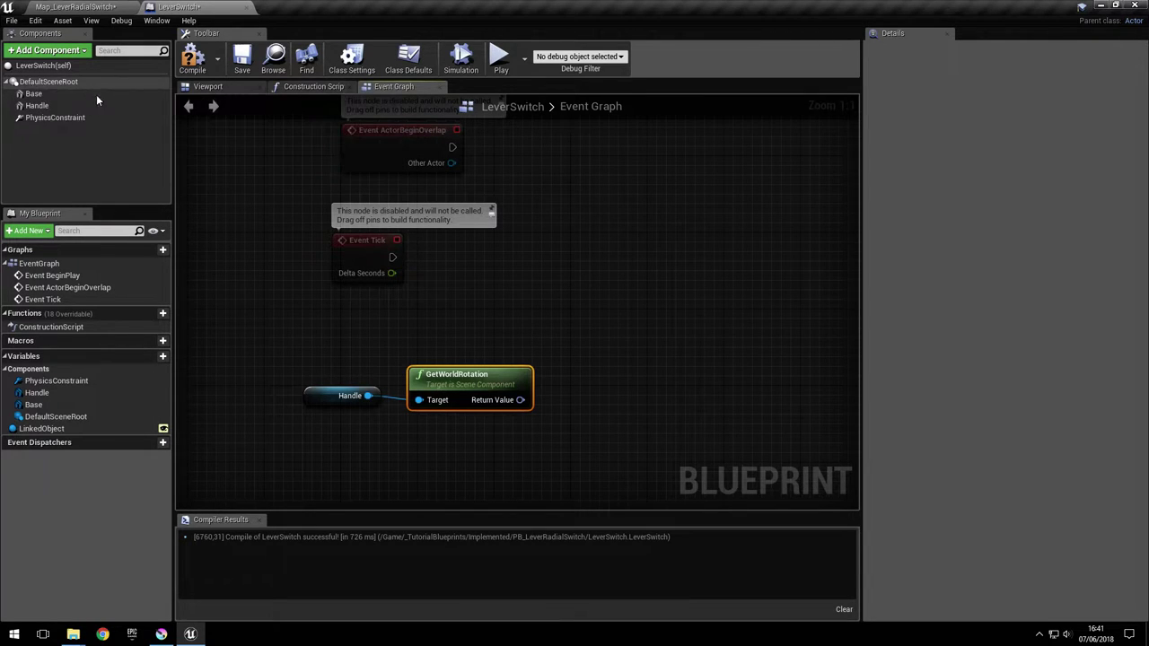
Step: Add a GetActorTransform node with self as target and place it directly above GetWorldRotation
right_drag(325, 301, 329, 269)
right_click(443, 299)
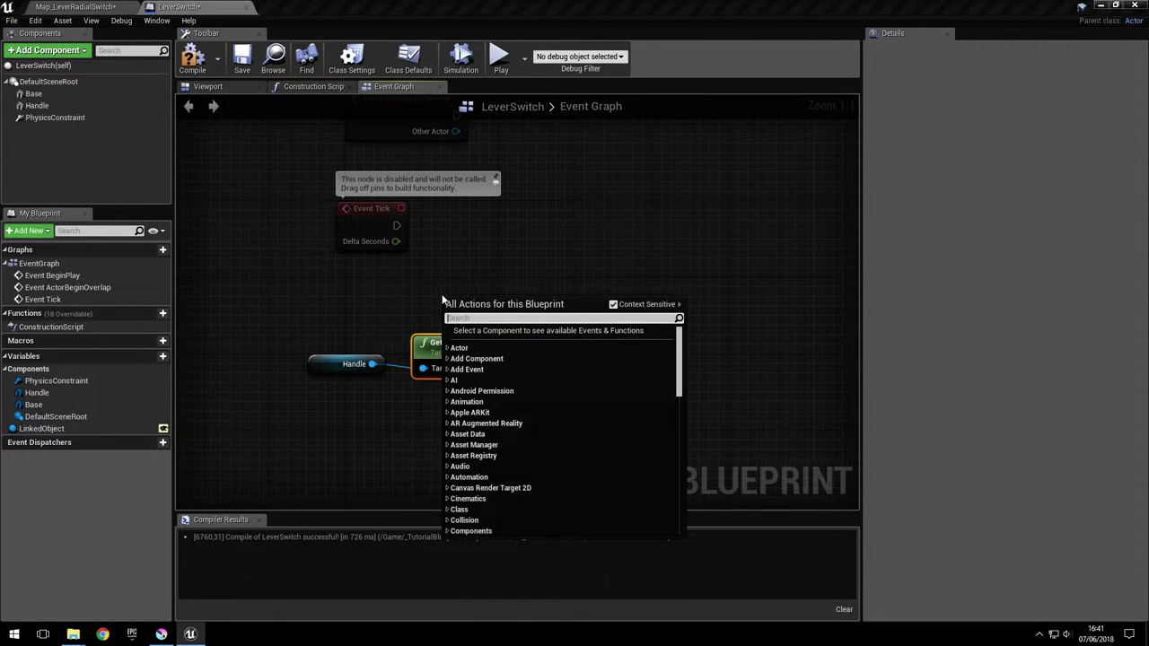
text(get acto)
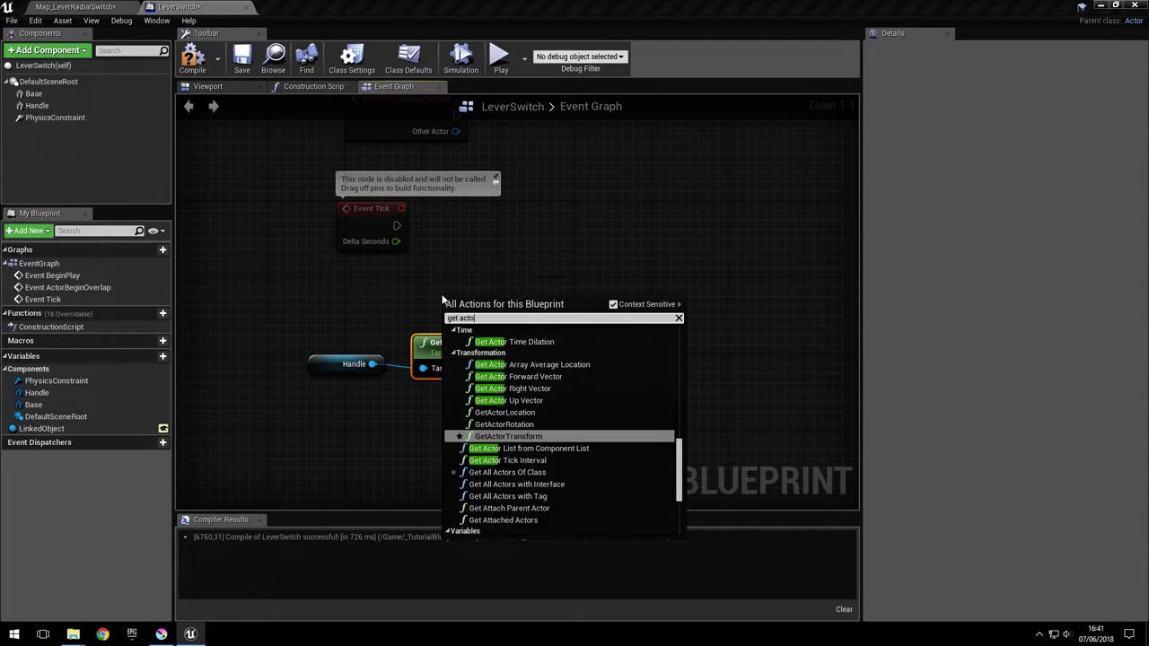
text(r tra)
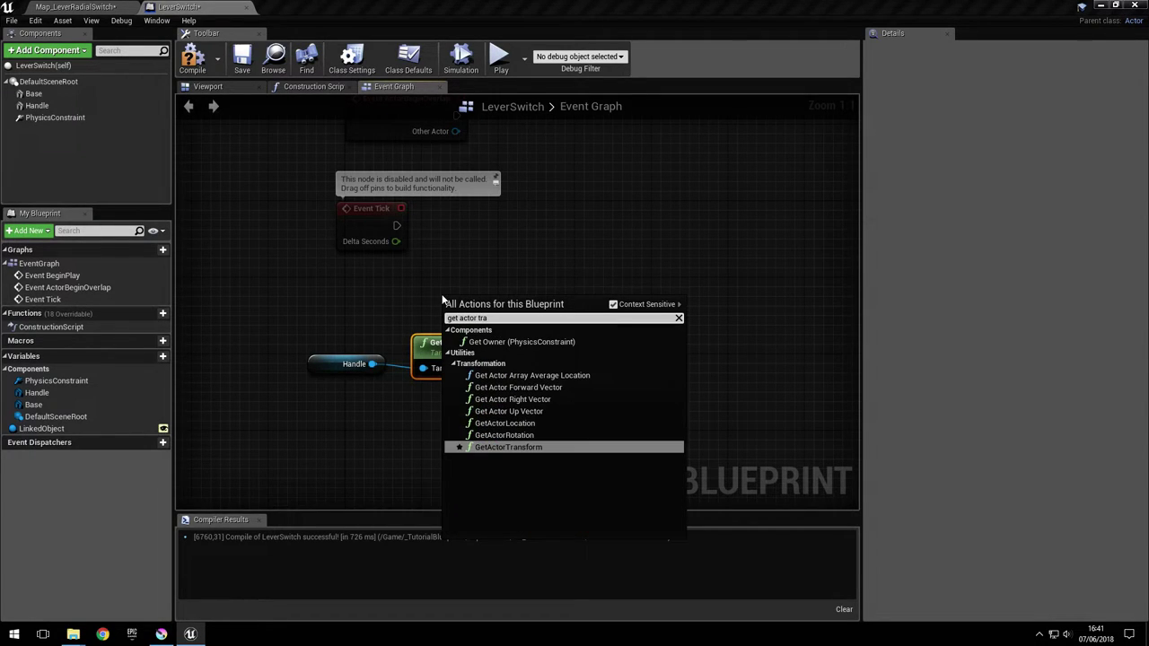
key(Return)
drag(519, 307, 489, 284)
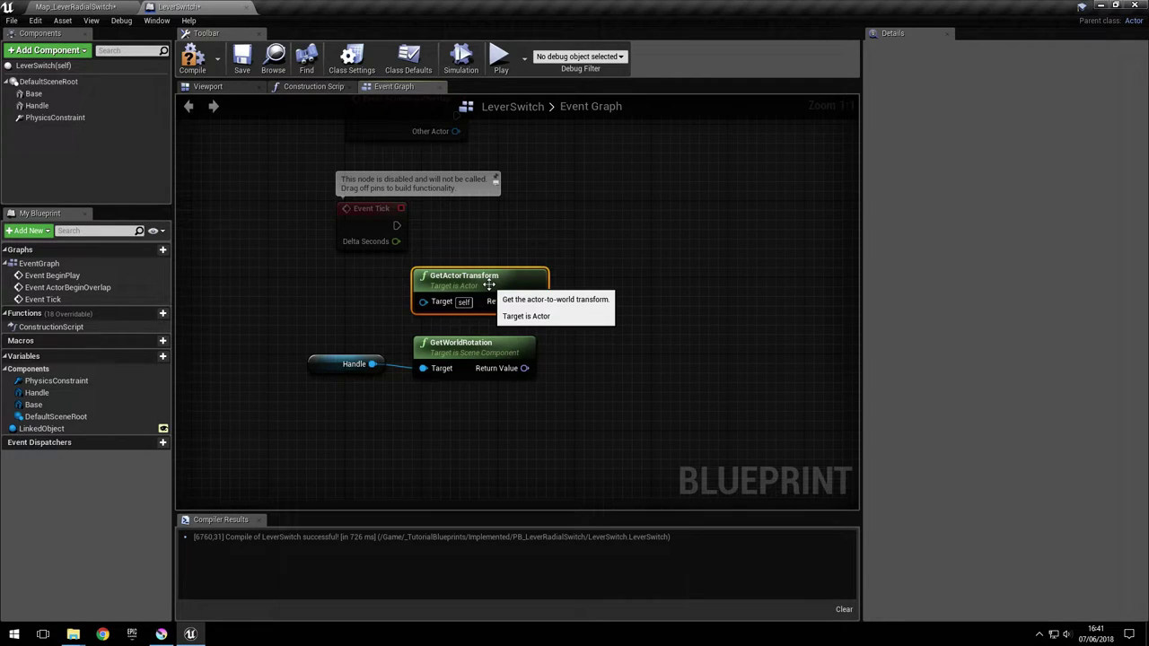
Step: Add an Inverse Transform Rotation node taking GetWorldRotation as Rotation and GetActorTransform as T
right_drag(353, 381, 287, 366)
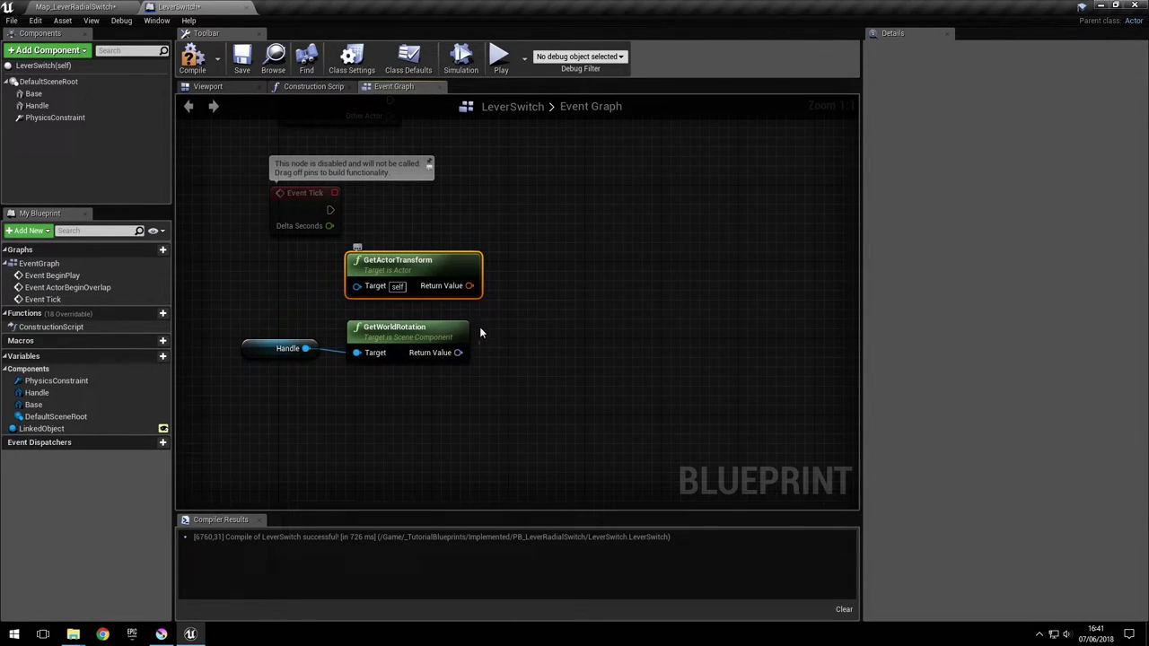
drag(458, 353, 529, 330)
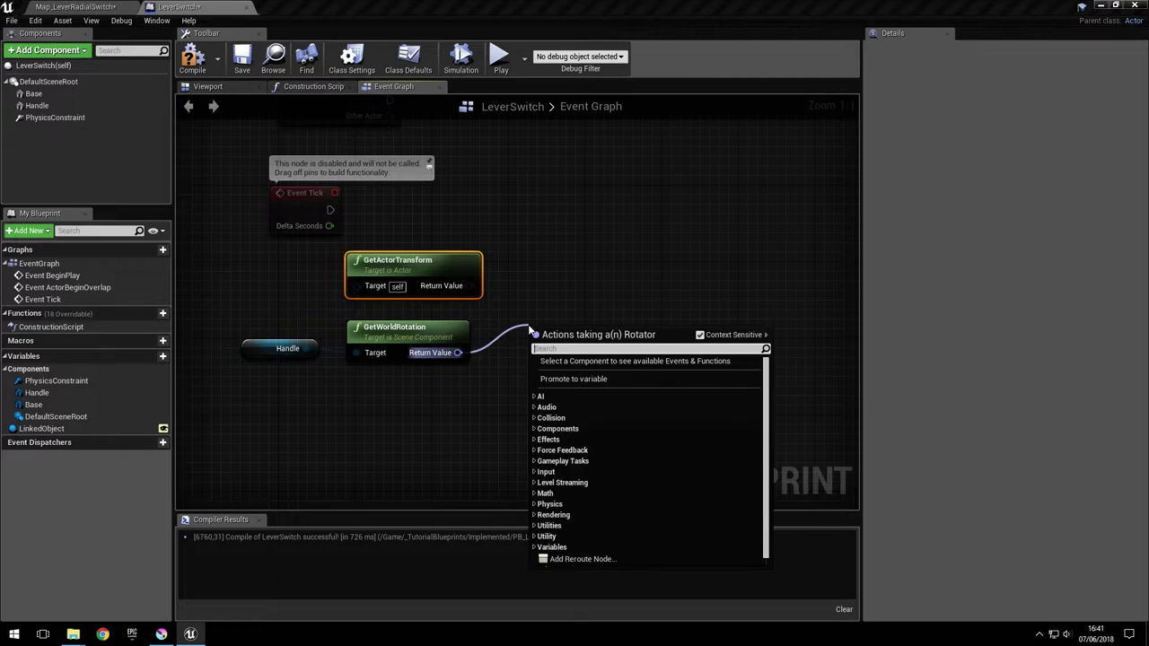
text(inver)
key(Down)
key(Up)
key(Down)
key(Return)
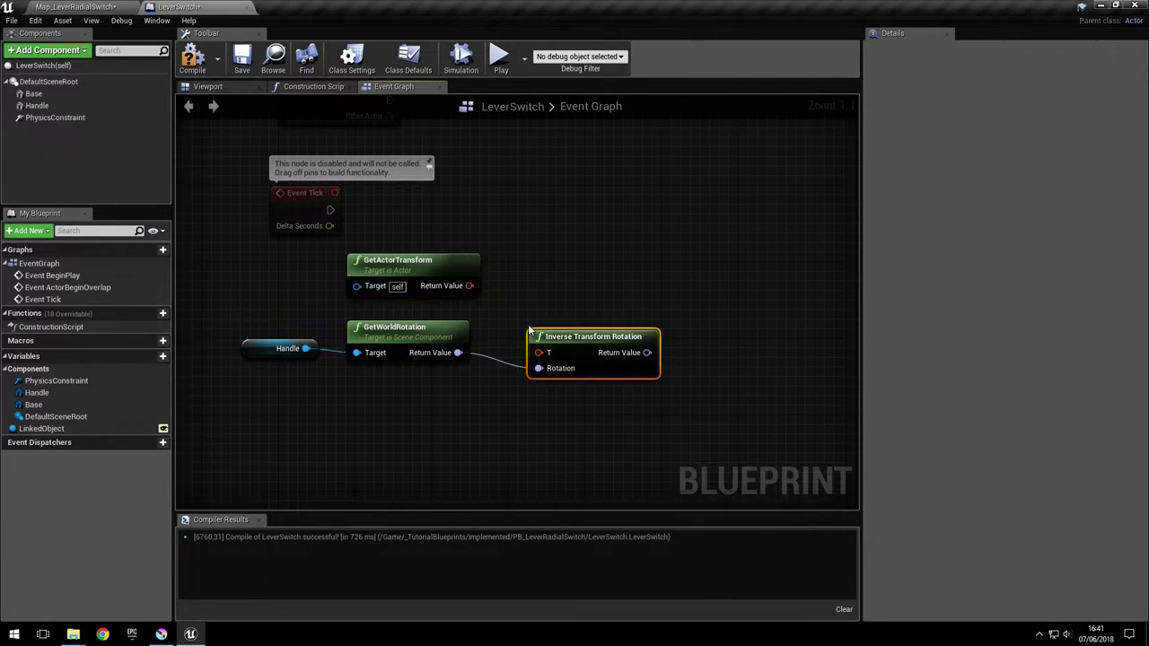
drag(595, 335, 587, 287)
drag(467, 288, 536, 309)
Step: Check in the blueprint viewport which local axis the Handle rotates around, using the rotate and move gizmos
right_drag(622, 341, 500, 345)
click(208, 87)
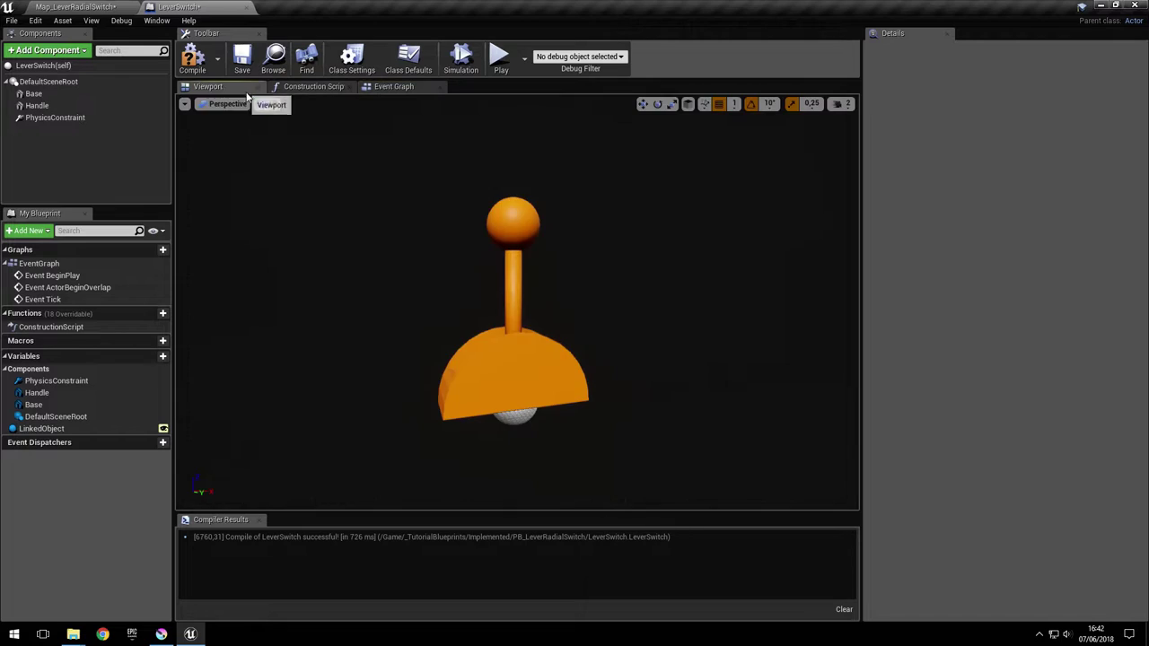
click(525, 239)
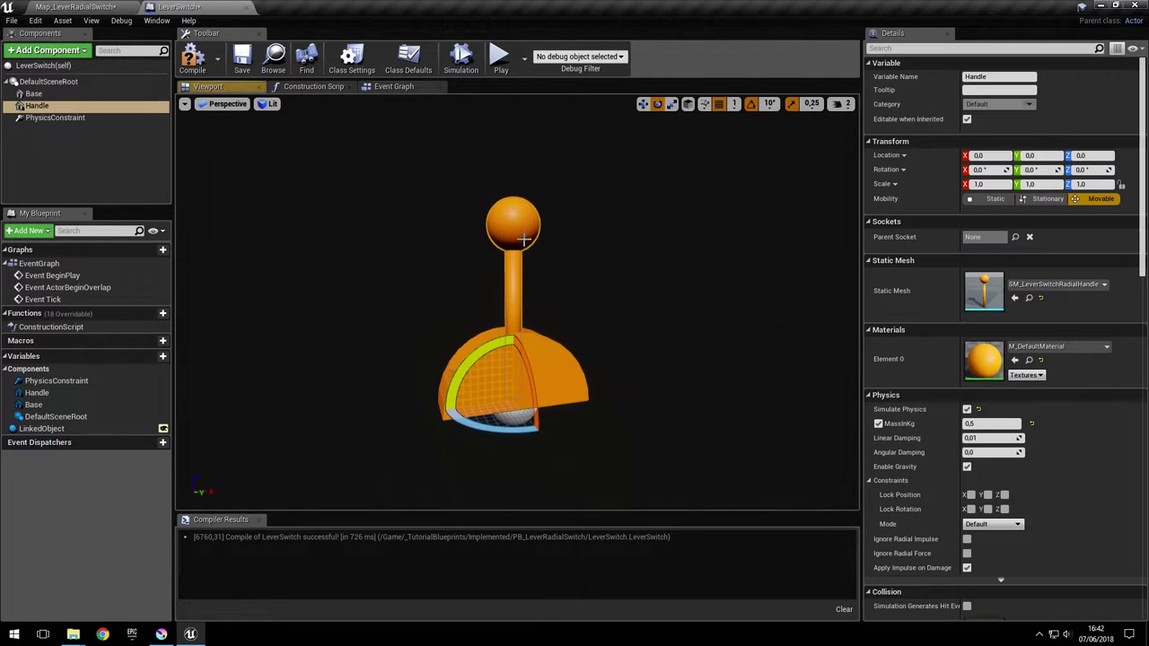
click(642, 103)
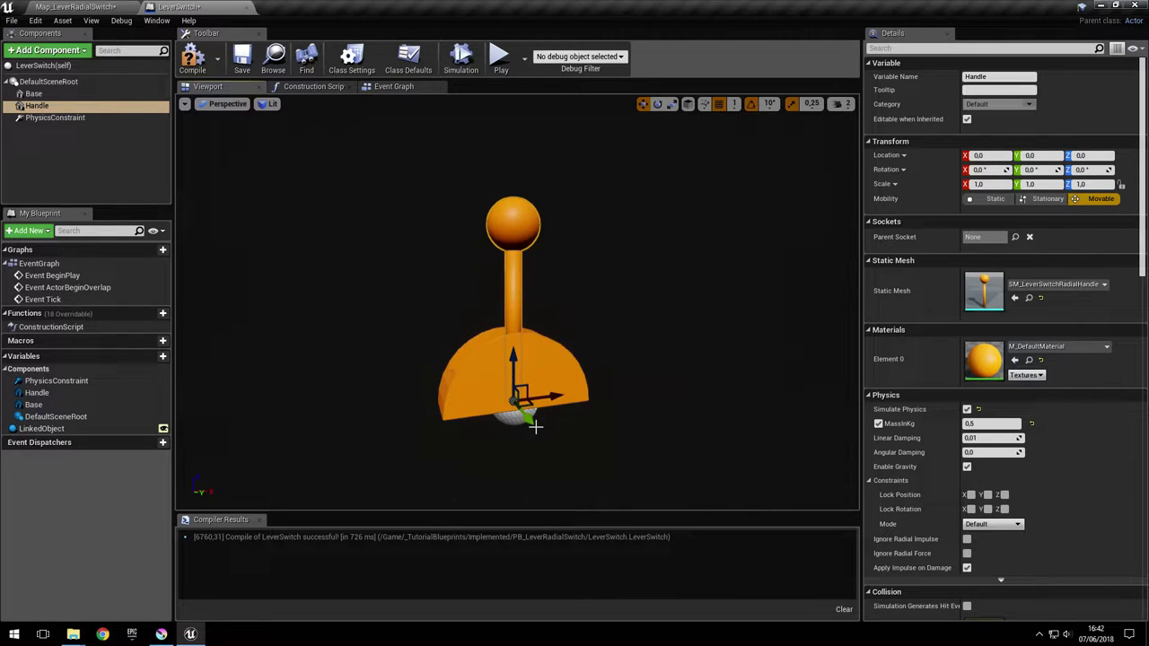
Step: Return to the Event Graph and break the Inverse Transform Rotation result with a Break Rotator node
click(393, 86)
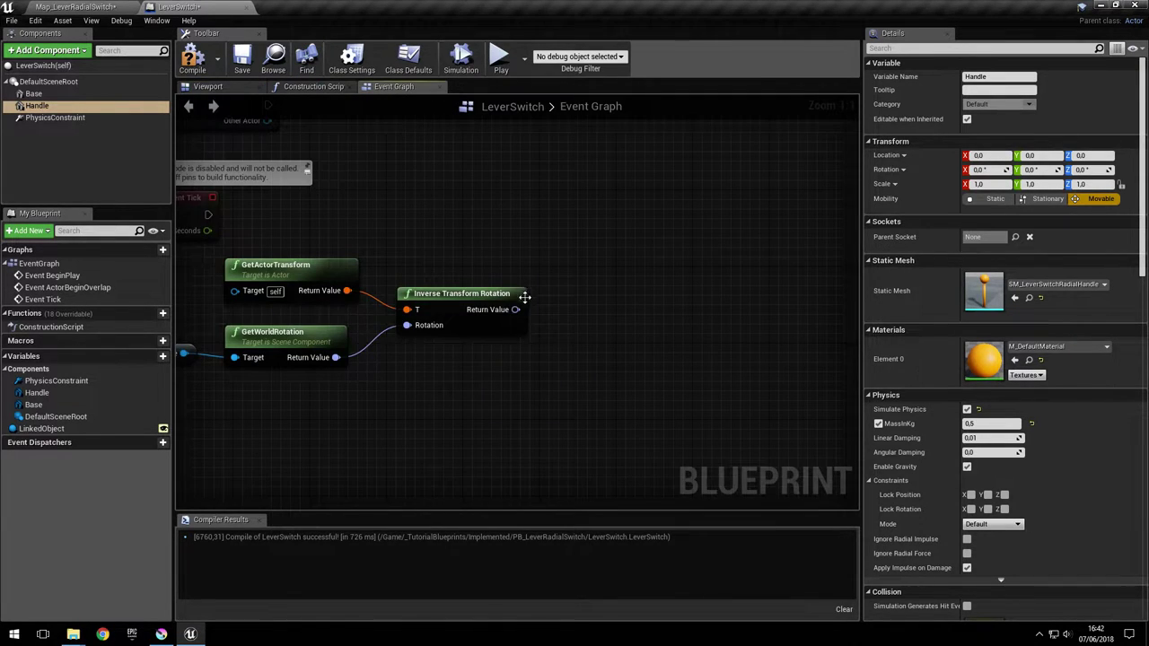
drag(515, 309, 582, 294)
text(break rot)
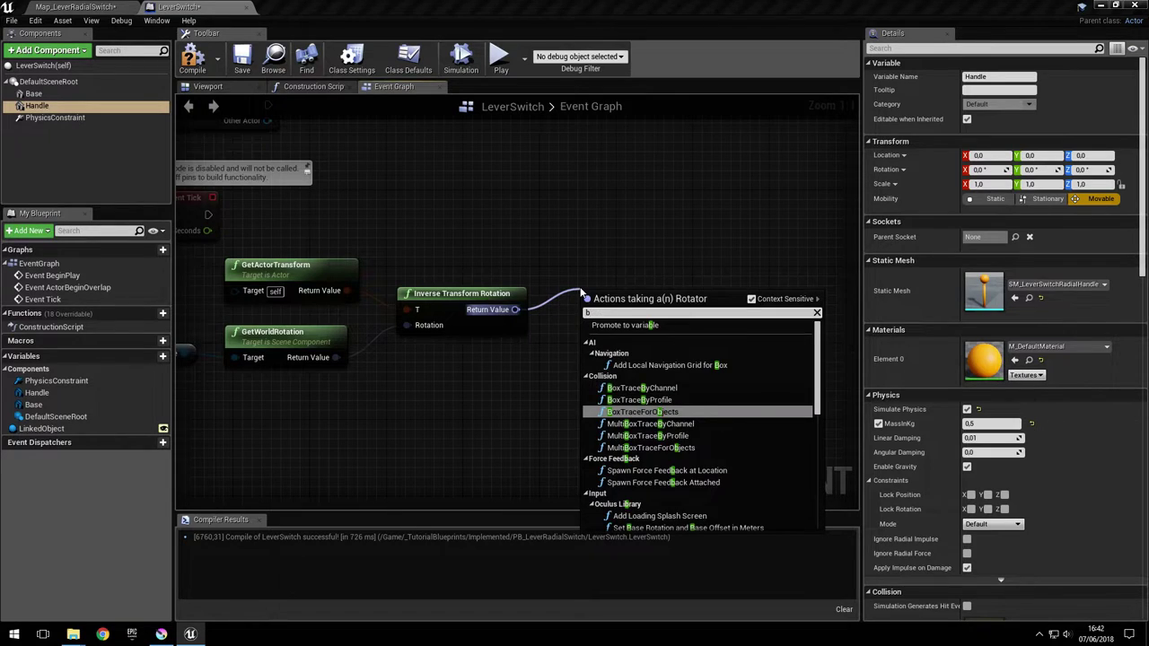
key(Return)
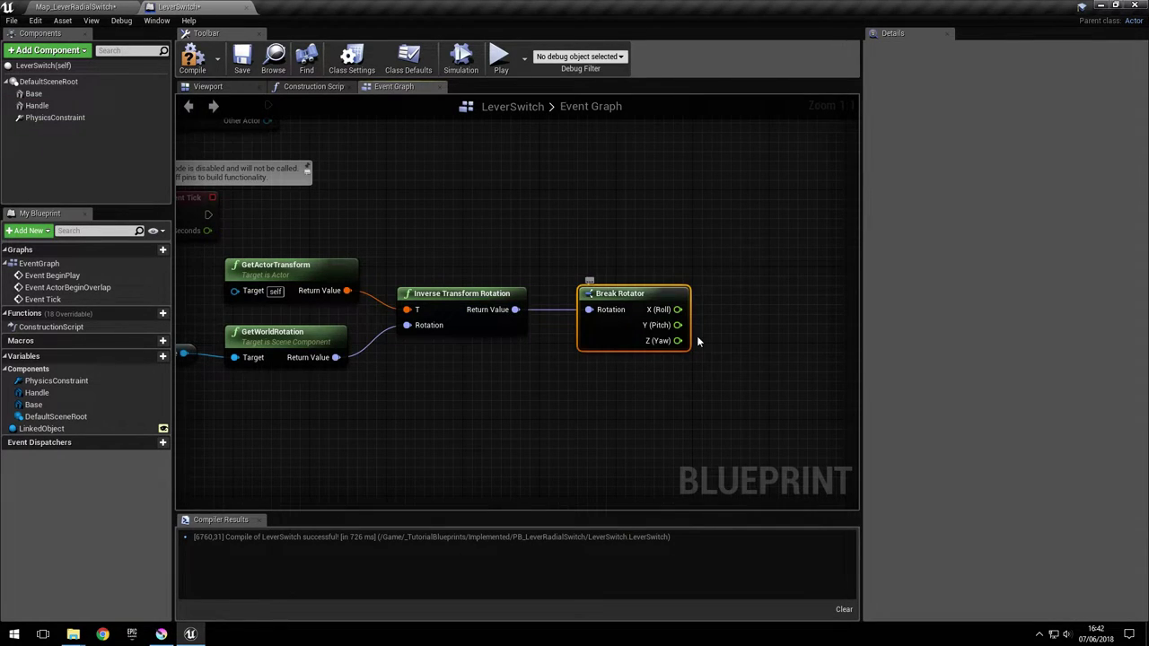
Step: Compare the Break Rotator's Y (Pitch) output with 0.0 using a float less-than node
right_drag(699, 342, 460, 343)
drag(439, 327, 514, 283)
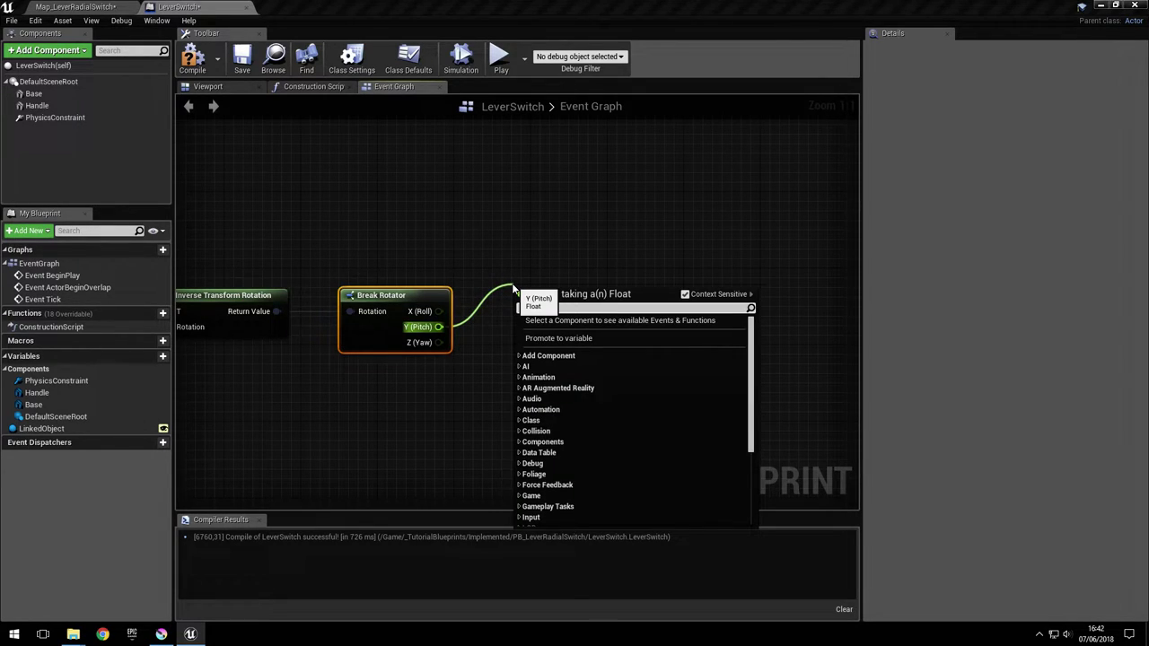
text(<)
key(Return)
drag(528, 289, 523, 302)
Step: Add a reroute node to the Boolean output of the less-than comparison
right_drag(593, 325, 490, 355)
drag(468, 346, 523, 316)
text(rerou)
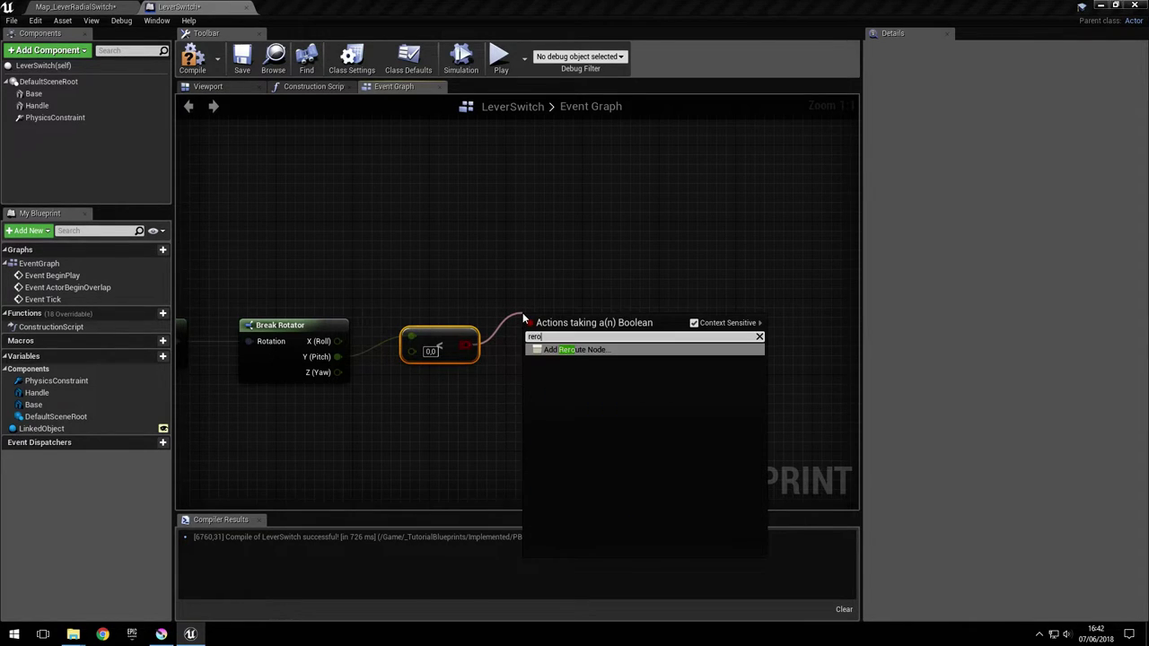
key(Return)
right_drag(531, 324, 464, 345)
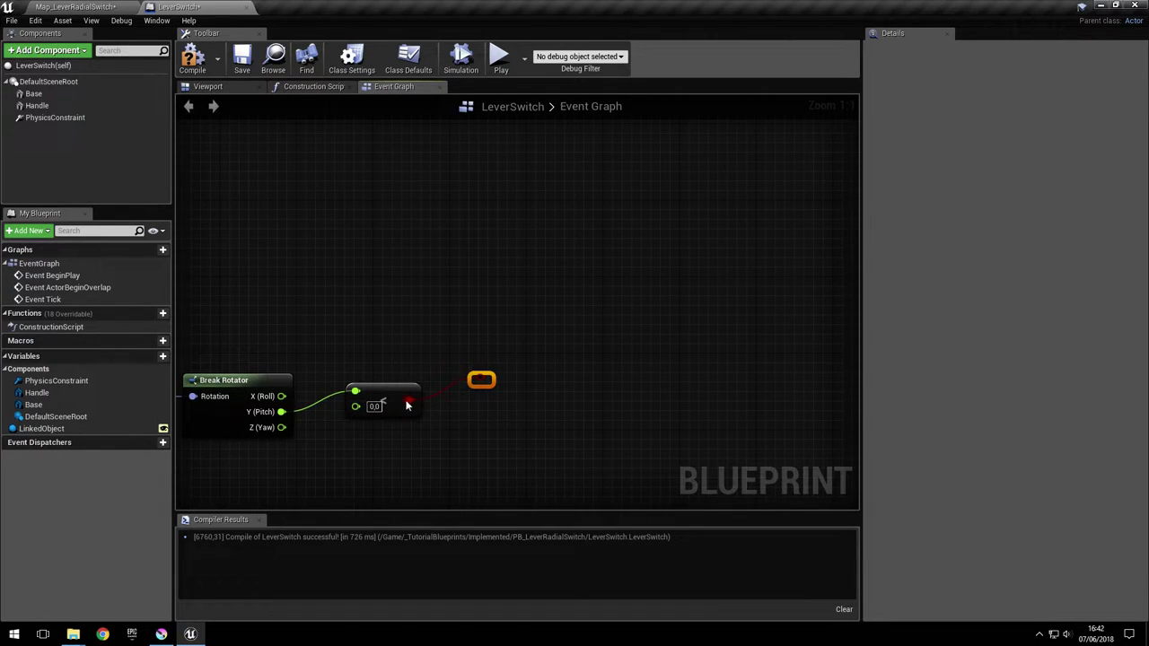
right_drag(452, 395, 434, 396)
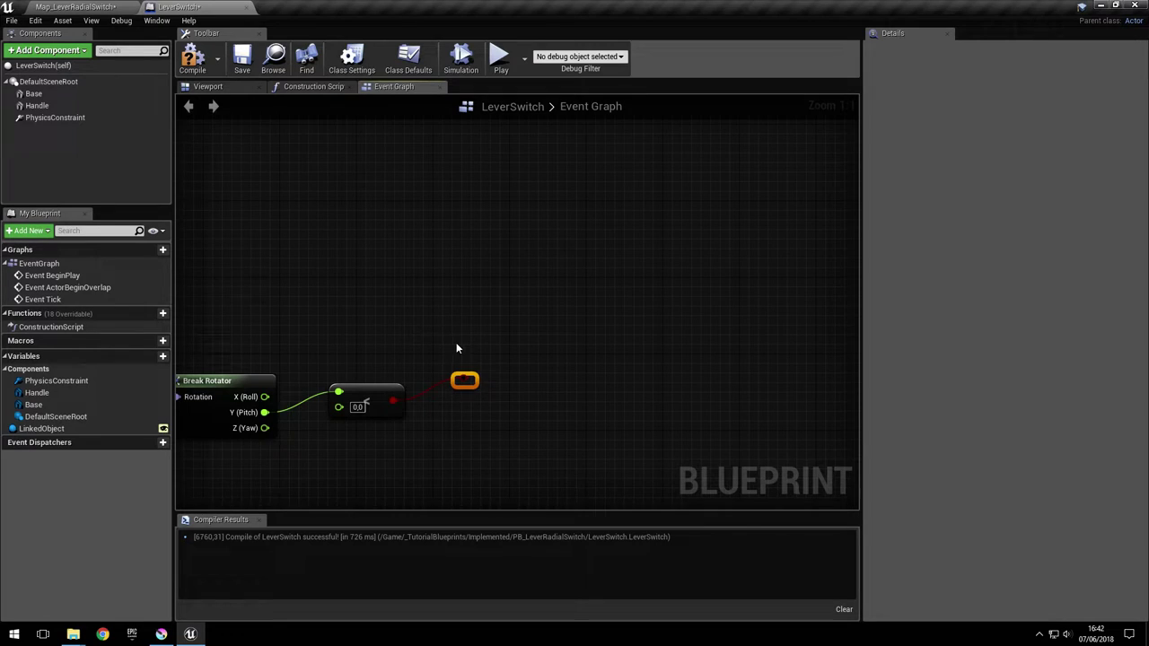
right_drag(423, 351, 476, 356)
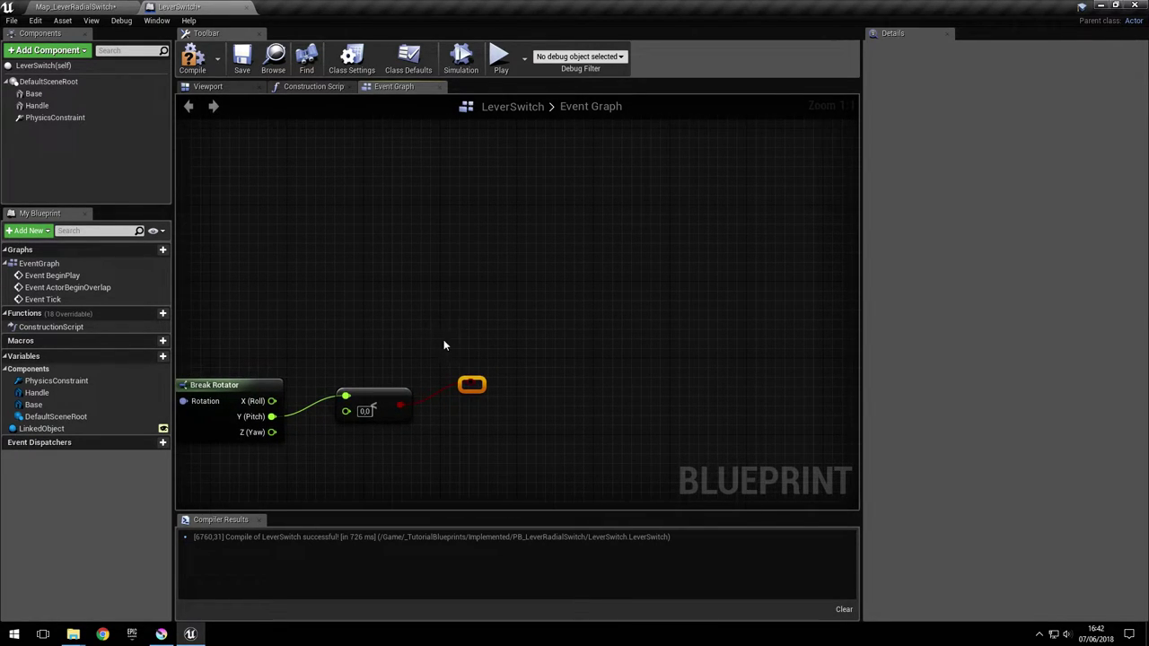
Step: Add a new variable named On and set its type to Boolean
click(151, 357)
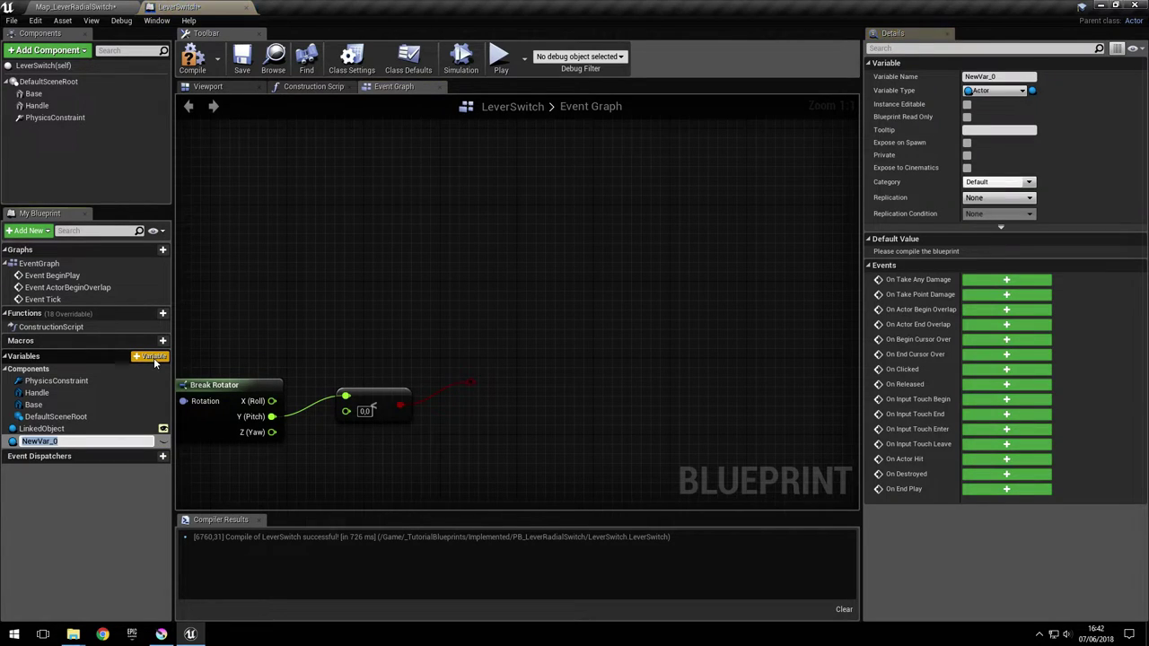
text(On)
key(Return)
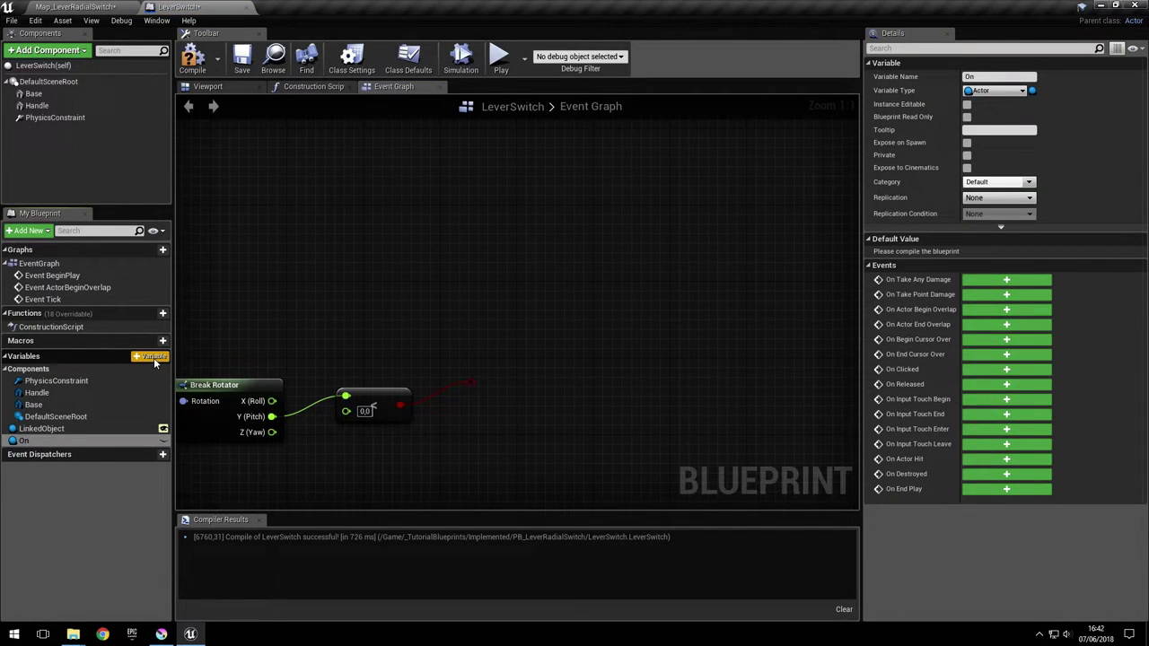
click(37, 444)
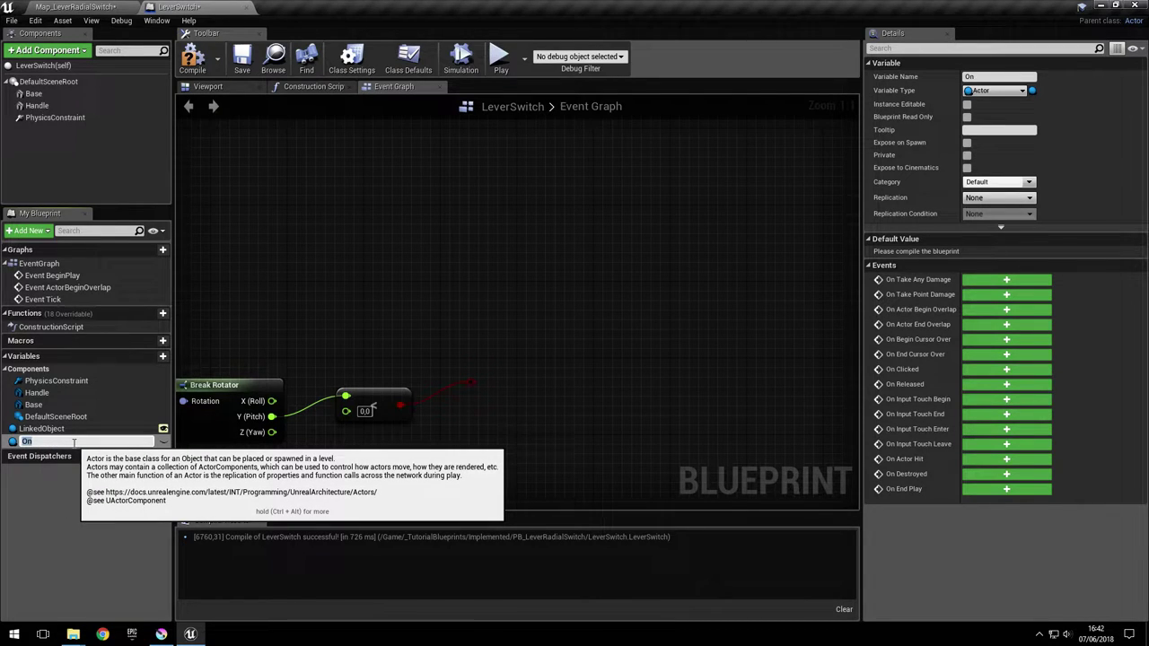
key(Return)
click(1019, 90)
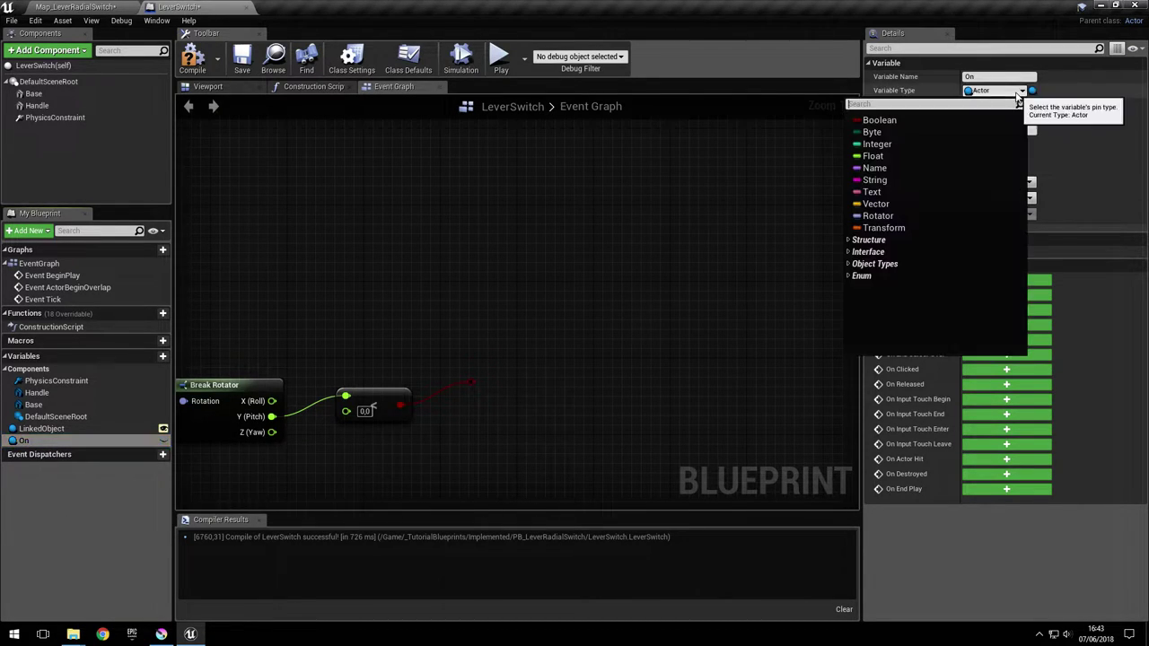
text(boo)
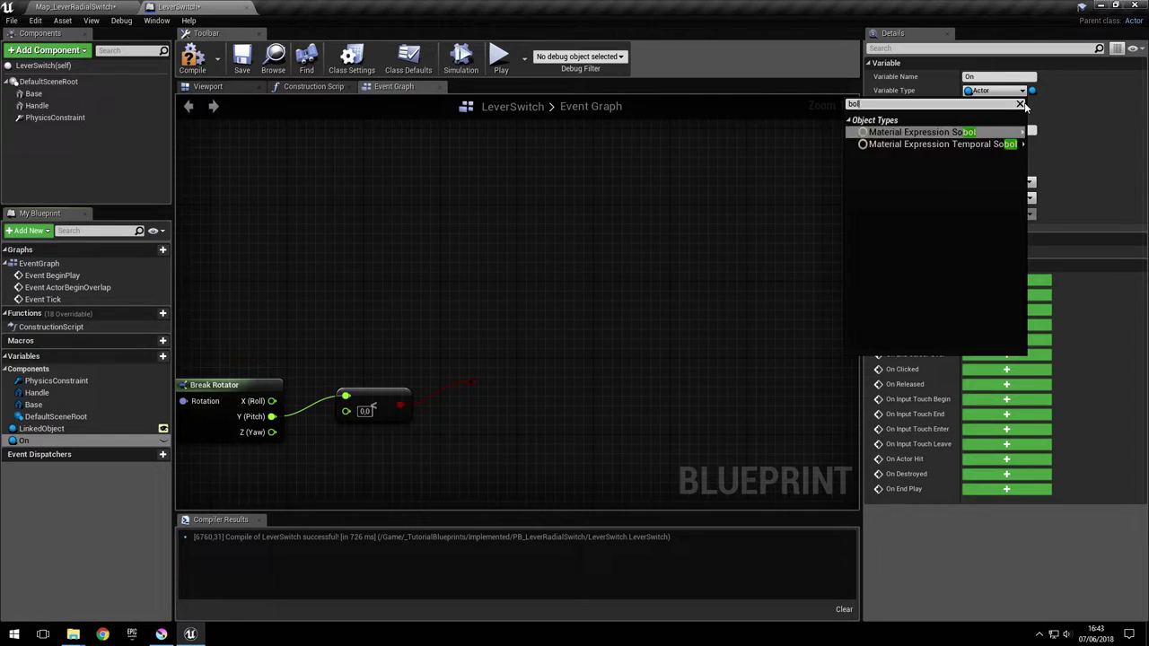
key(Return)
Step: Compare the On variable with the less-than result using a Boolean not-equal (!=) node, and tidy the reroute node's position
right_drag(555, 386, 522, 340)
drag(159, 441, 464, 296)
click(417, 292)
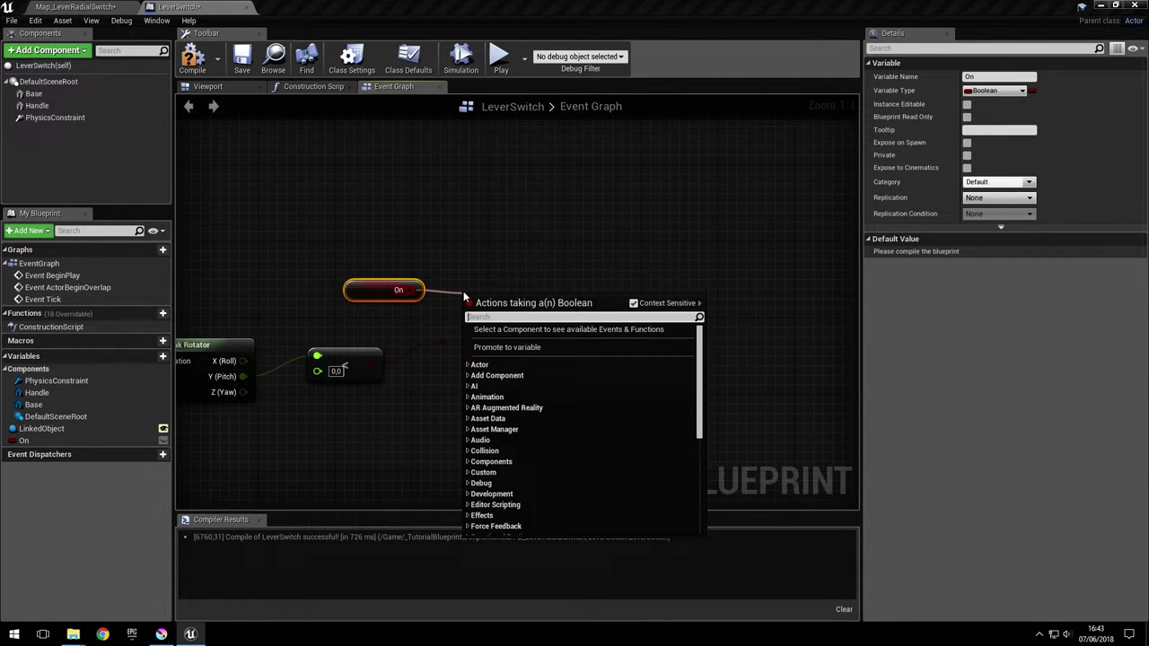
text(!=)
key(Return)
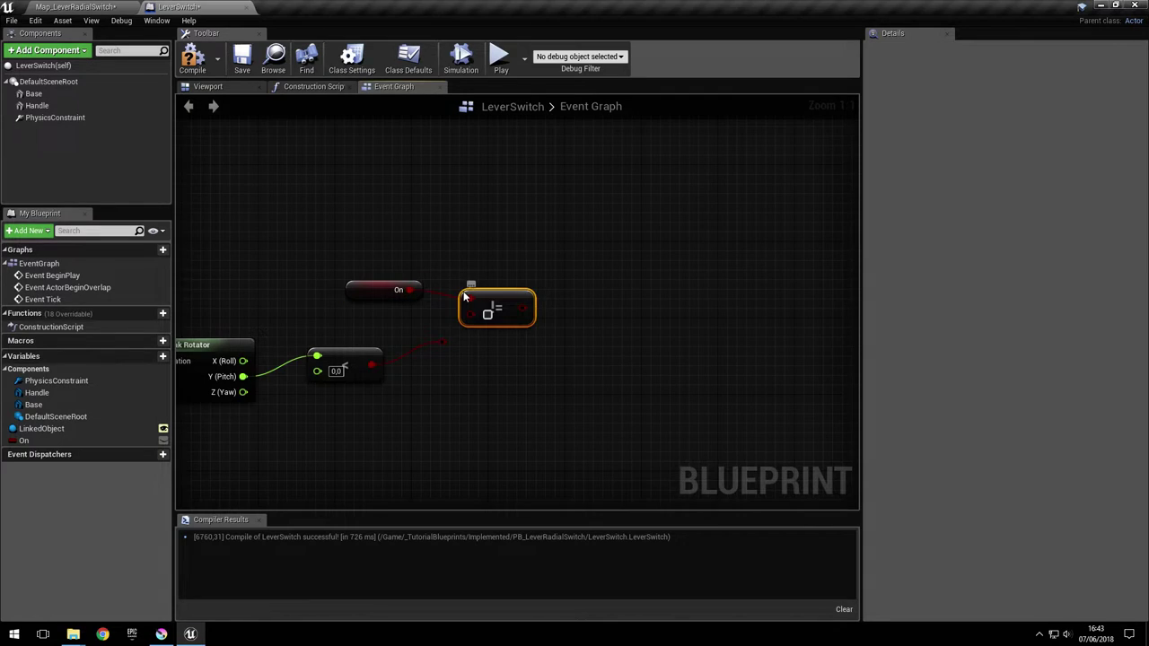
drag(472, 314, 443, 341)
drag(416, 332, 447, 350)
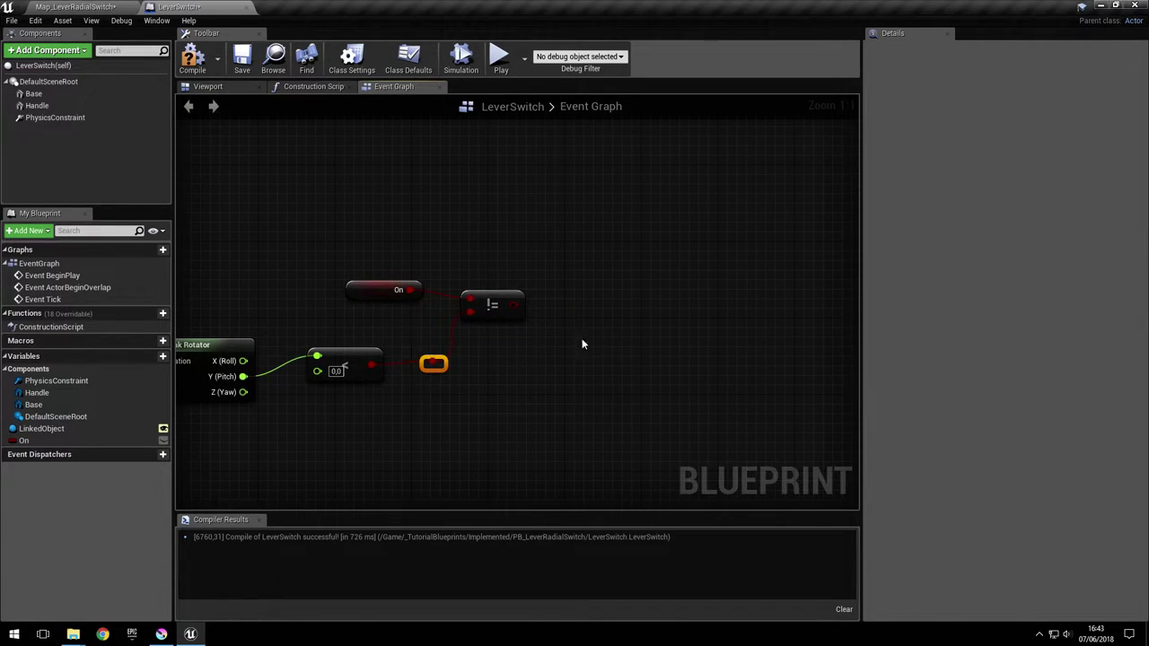
Step: Add a Branch driven by the not-equal result and connect the incoming execution flow to it
right_drag(581, 344, 502, 376)
drag(441, 342, 497, 299)
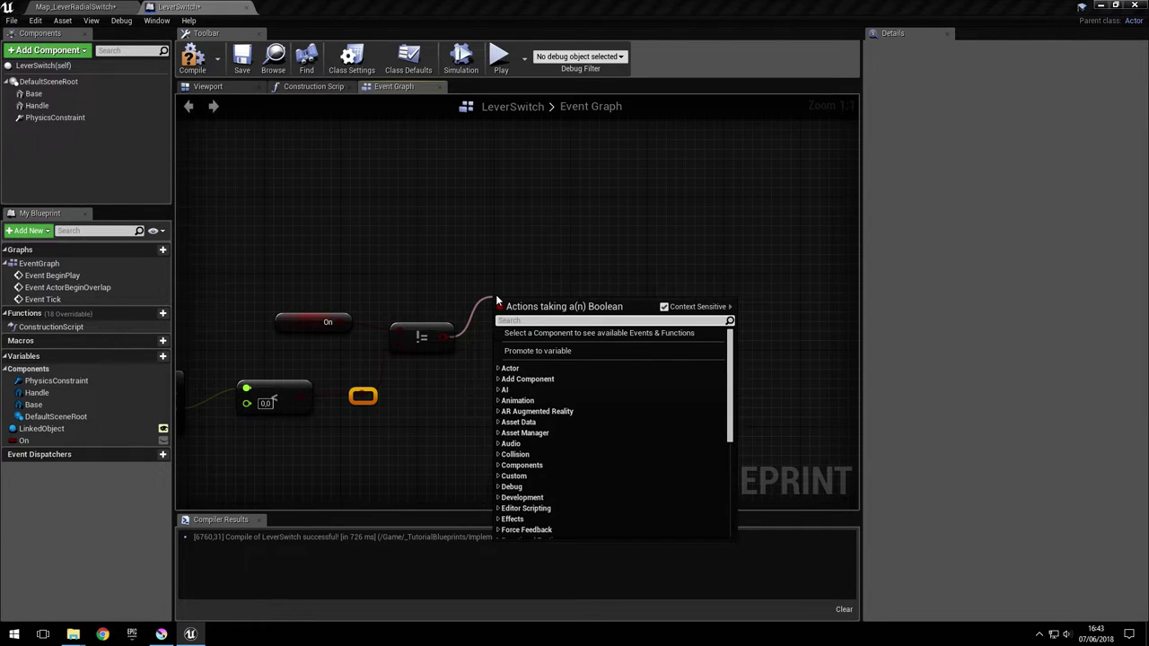
text(bran)
key(Return)
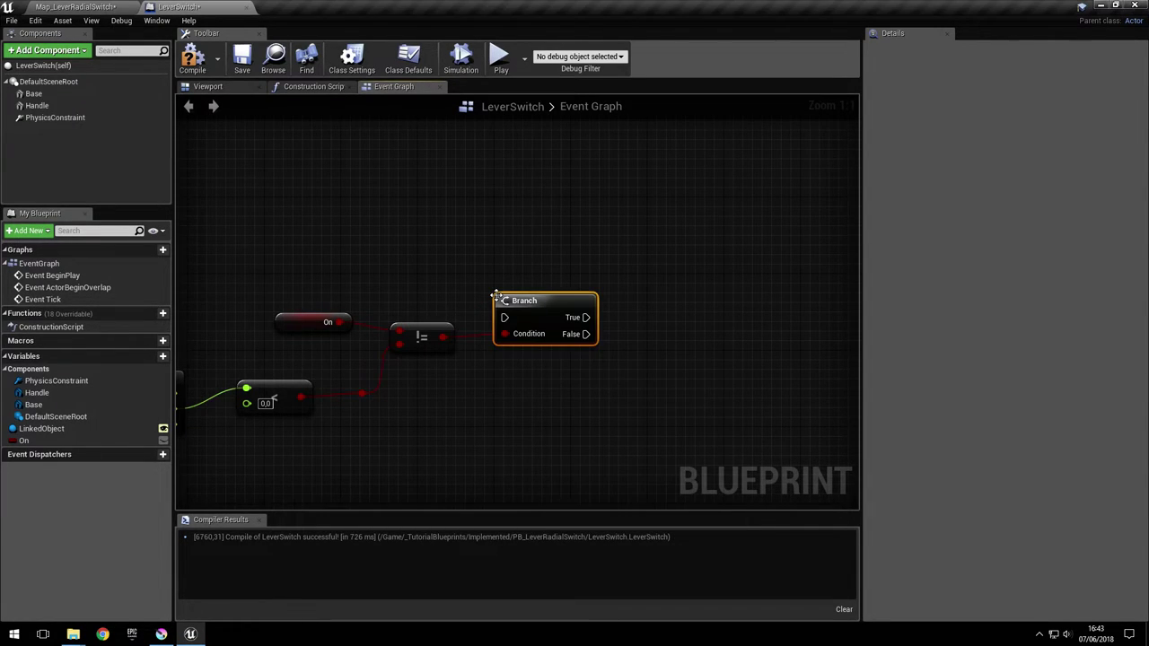
drag(546, 306, 539, 274)
right_drag(395, 369, 615, 374)
scroll(615, 373, down, 3)
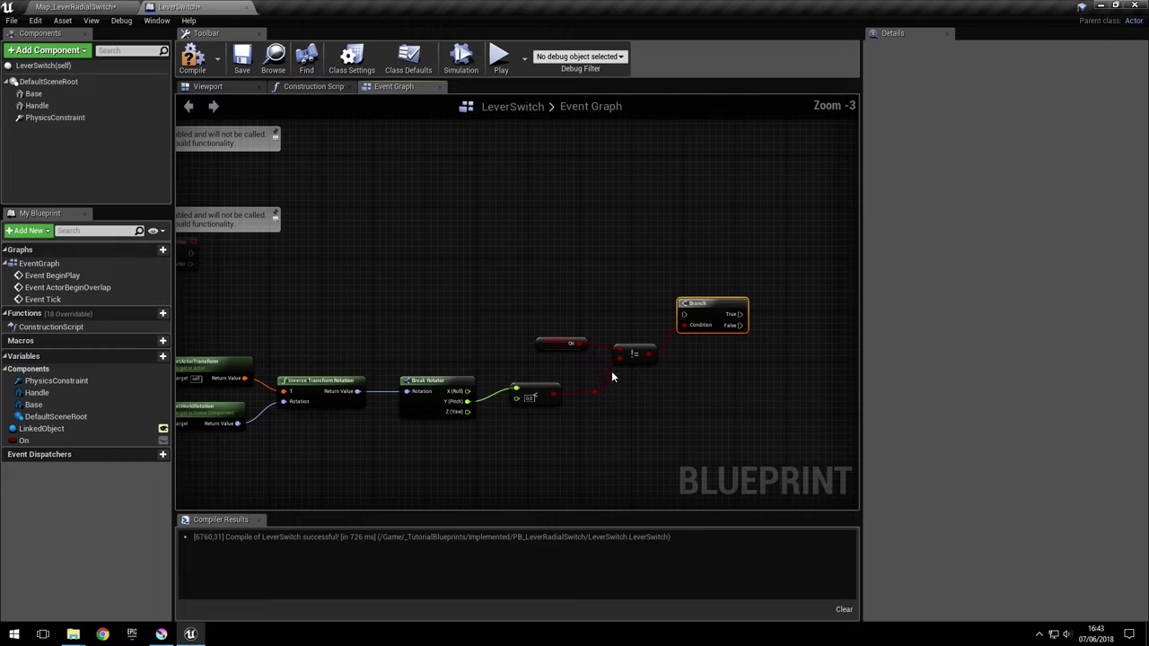
right_drag(341, 357, 521, 359)
drag(329, 328, 532, 322)
scroll(600, 368, up, 3)
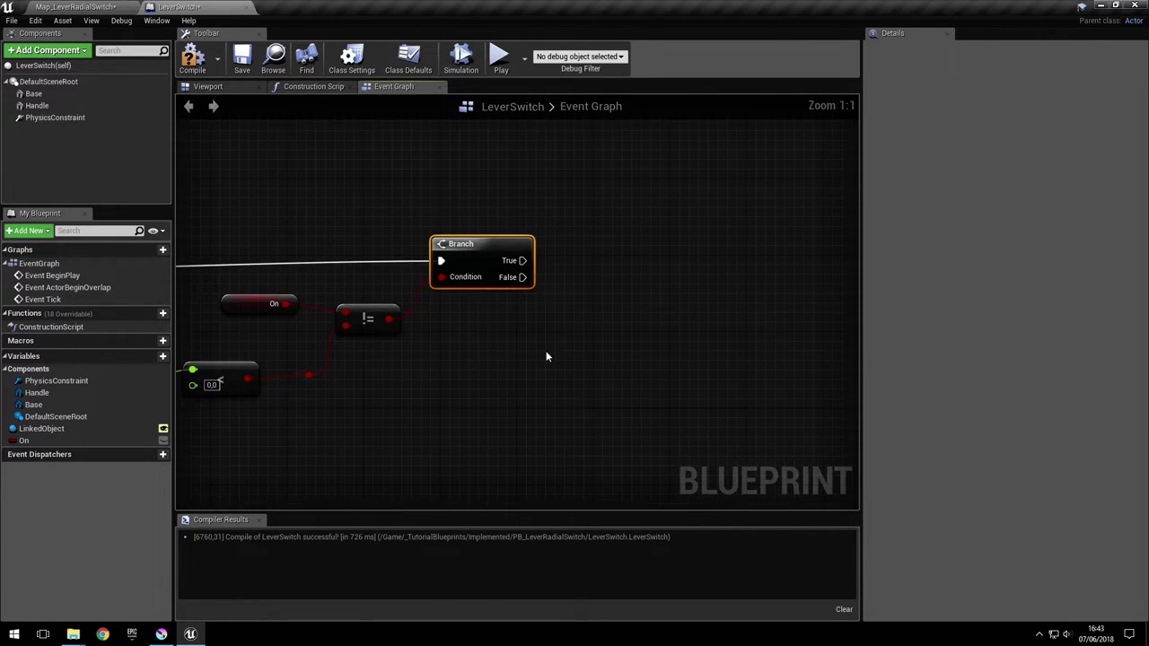
Step: Add a Set On node to the Branch's True output, feed it the less-than result, and align it with the Branch
drag(508, 270, 606, 271)
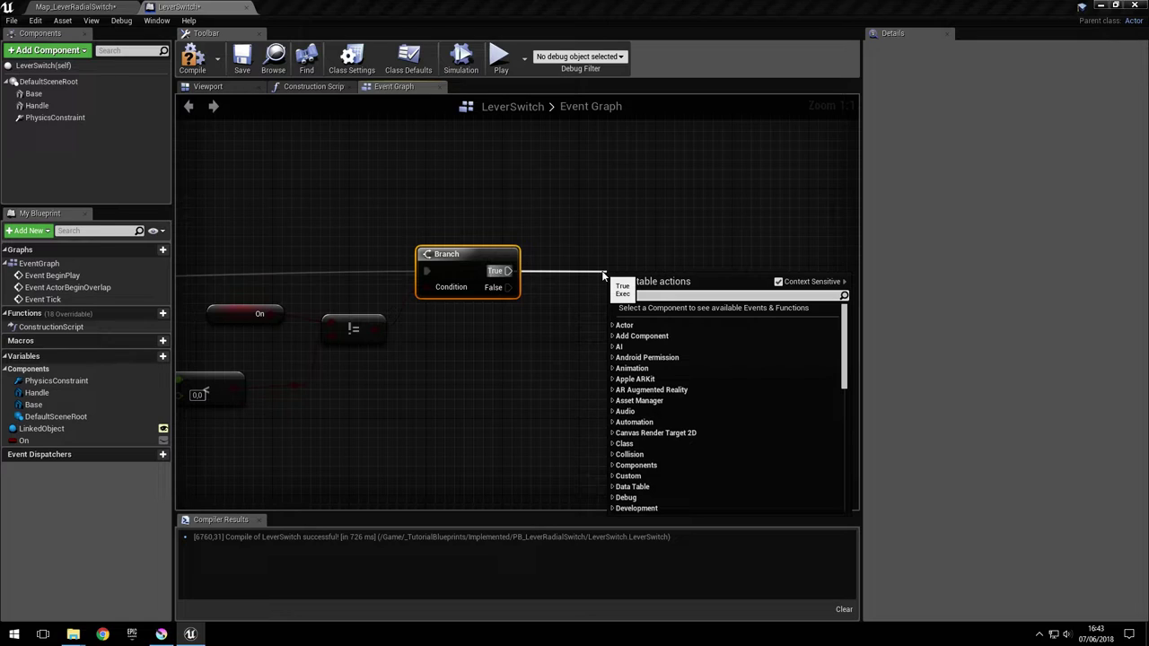
click(581, 255)
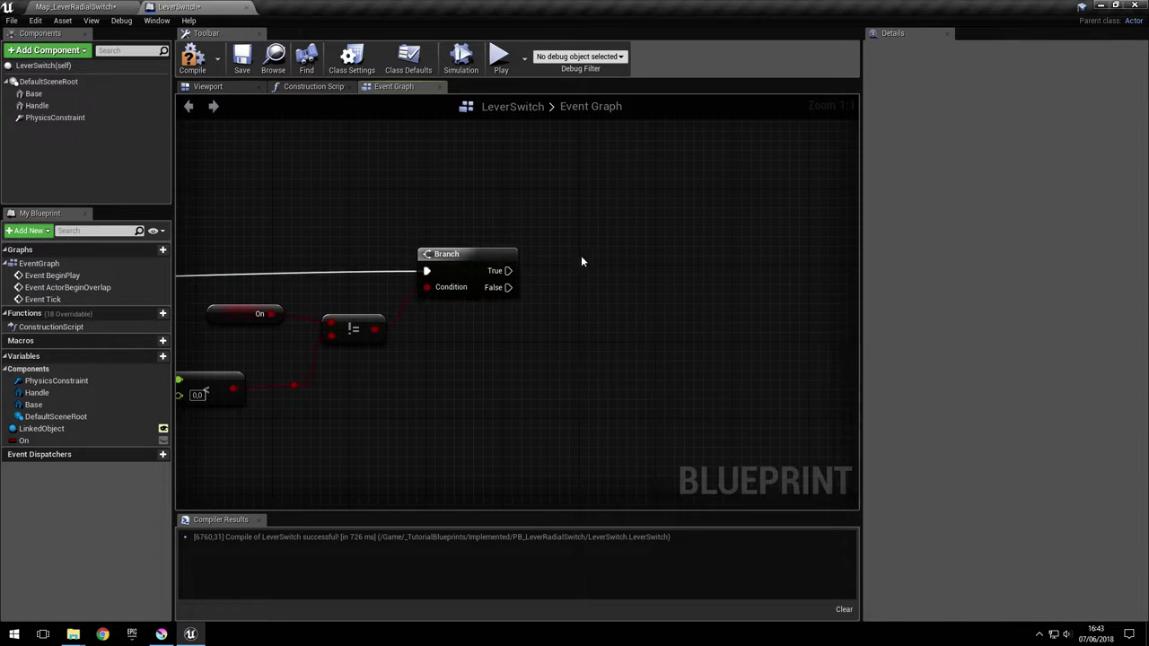
click(70, 442)
drag(69, 441, 600, 257)
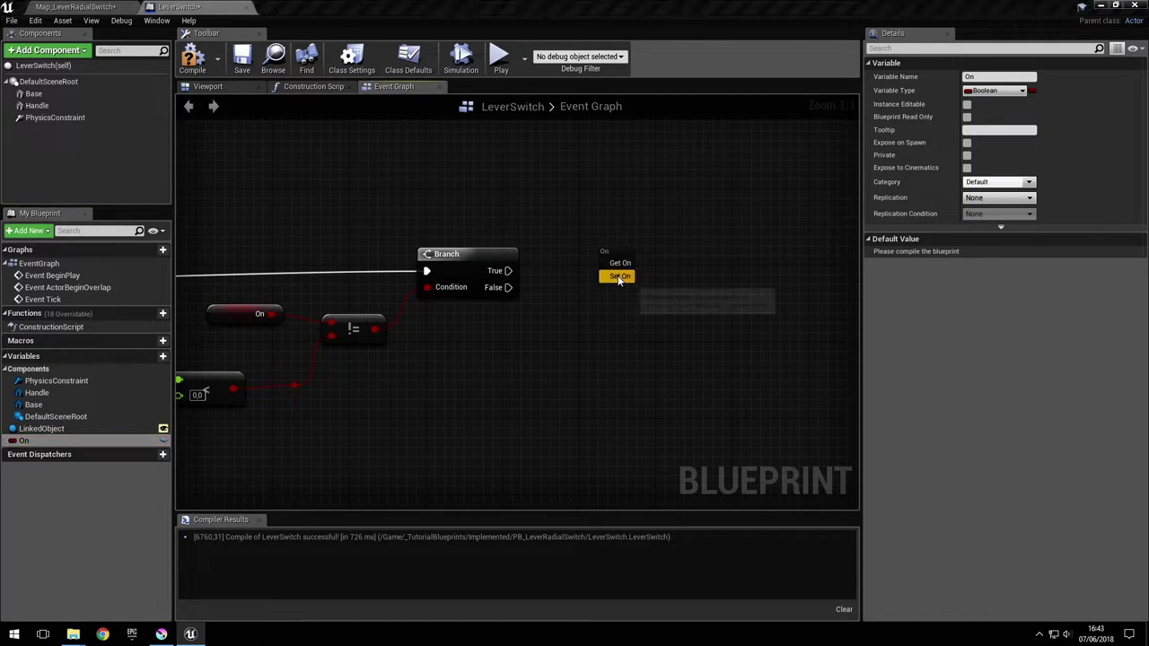
click(632, 275)
drag(508, 270, 294, 390)
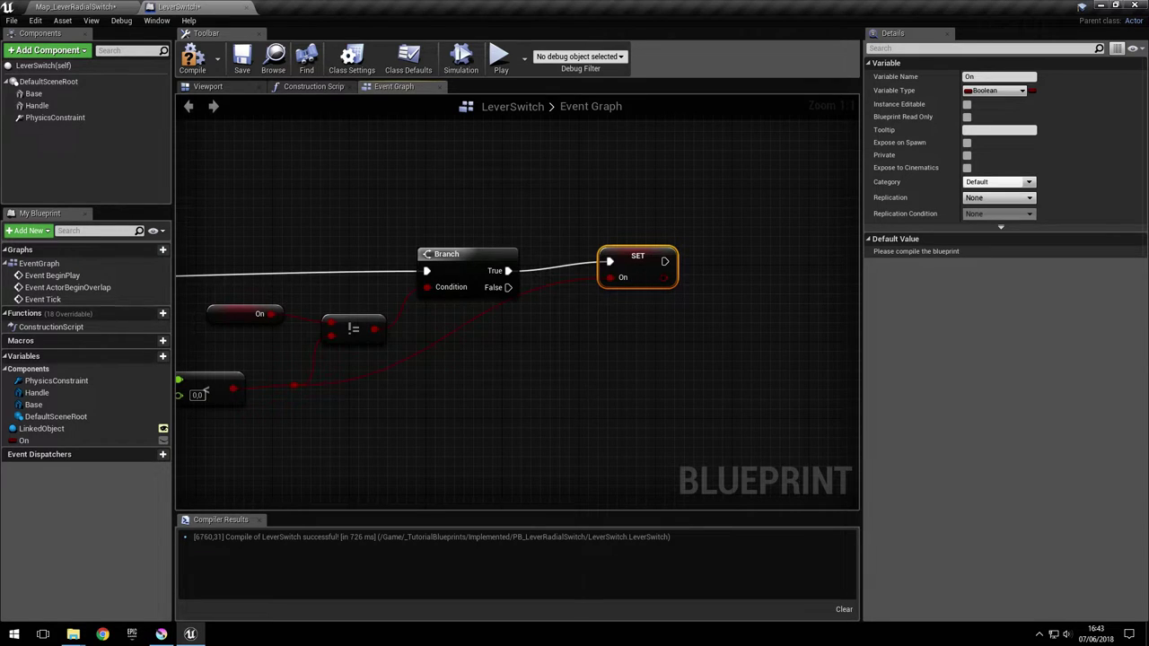
right_drag(635, 351, 545, 334)
drag(555, 252, 542, 270)
right_drag(643, 315, 560, 332)
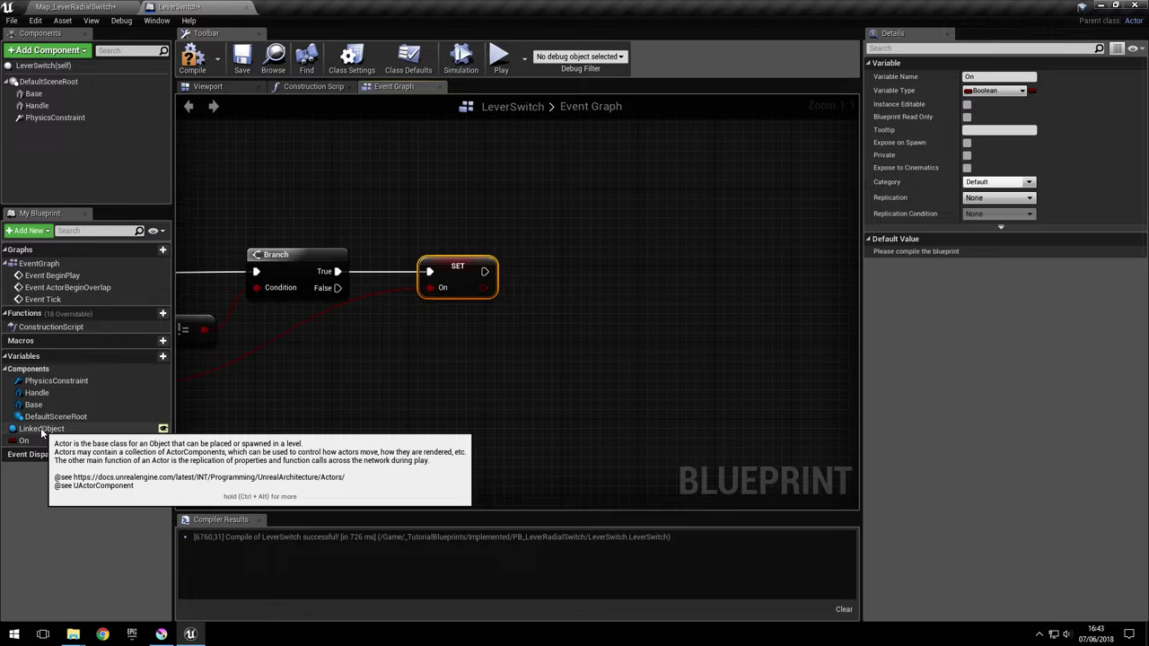
Step: Place a Get node for the LinkedObject variable beside the Set On node
drag(41, 432, 526, 327)
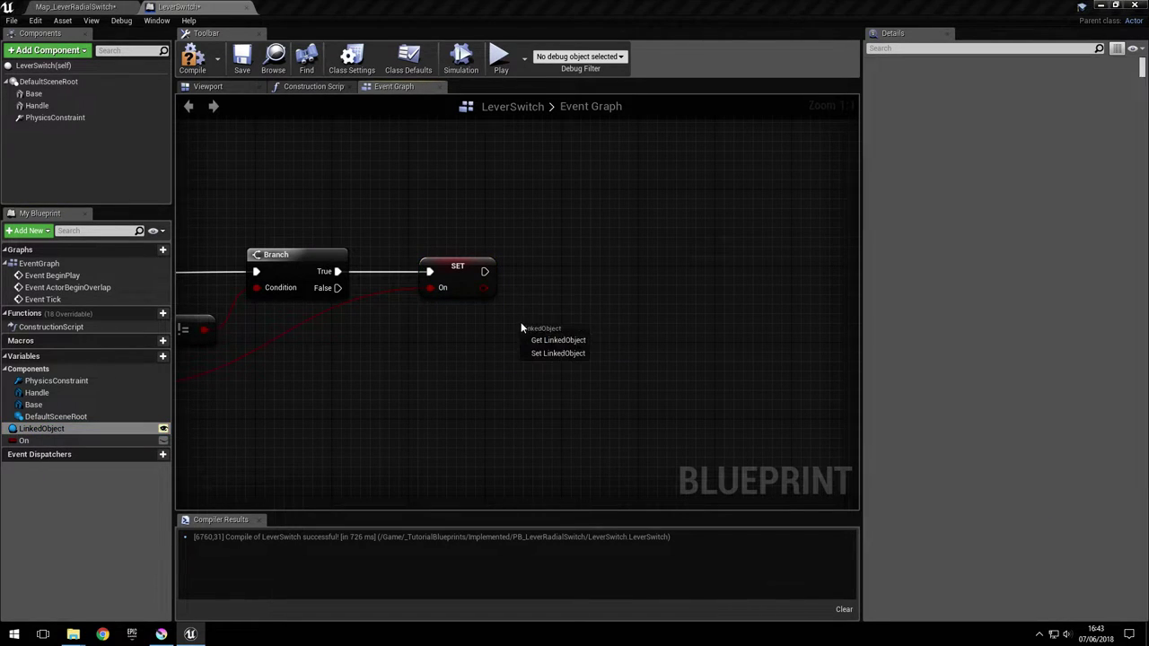
right_drag(613, 344, 530, 339)
drag(41, 429, 458, 336)
click(458, 336)
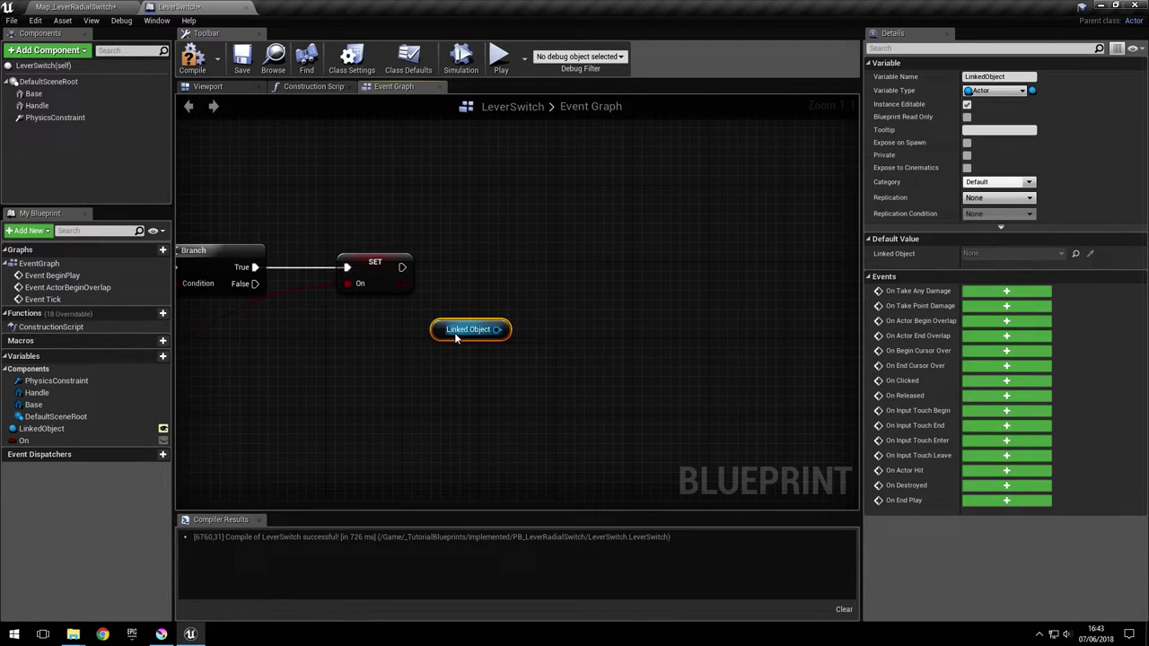
Step: Cast Linked Object to I_Use, with Context Sensitive turned off to find the cast, and execute it after Set On
drag(494, 329, 523, 306)
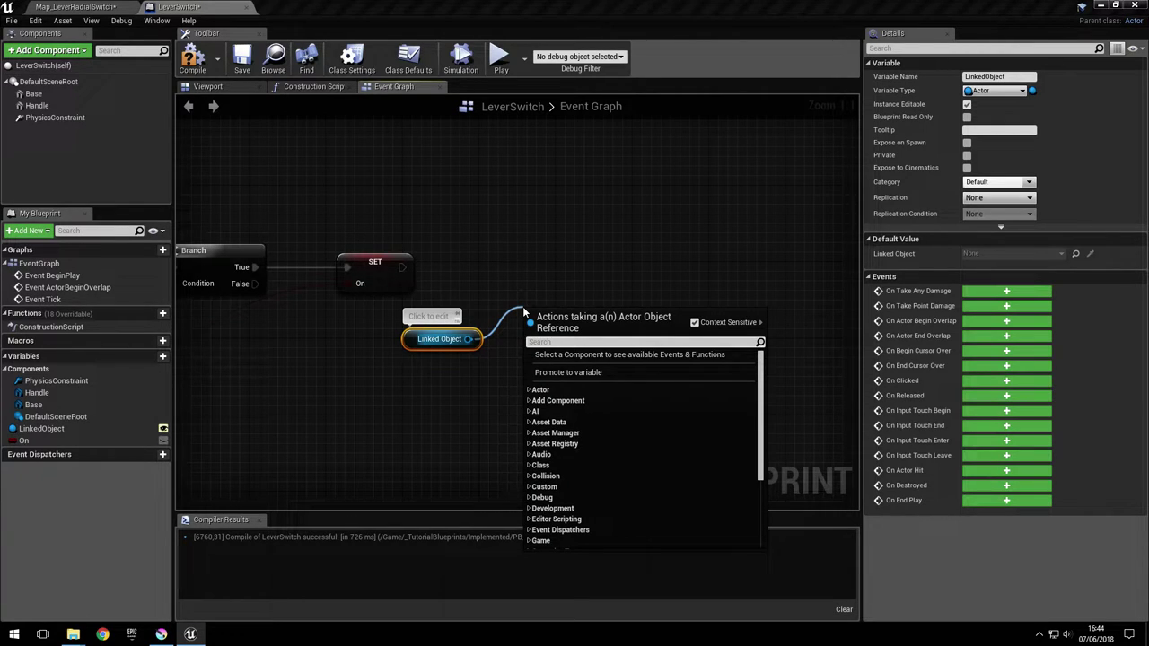
text(cast)
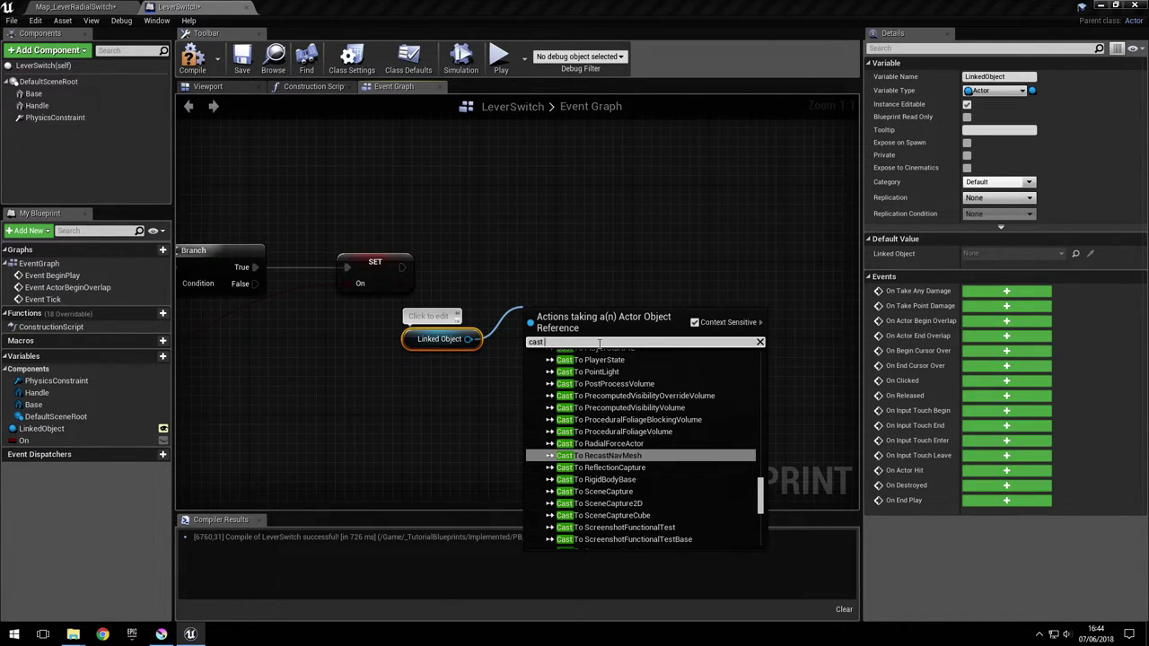
text(use)
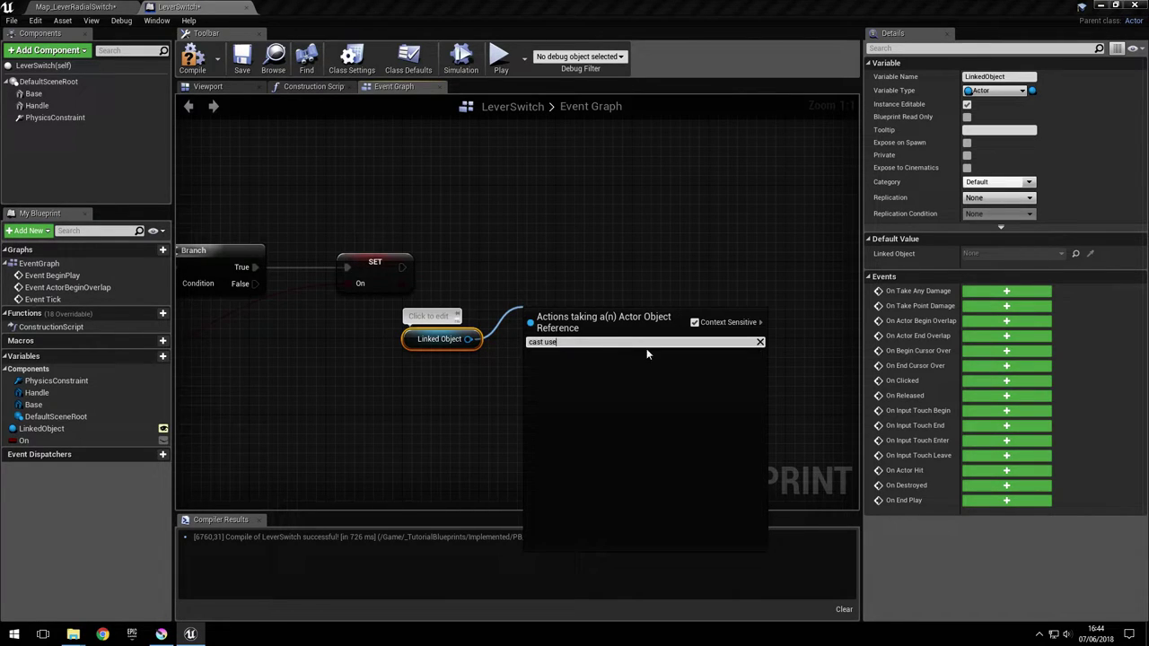
click(695, 322)
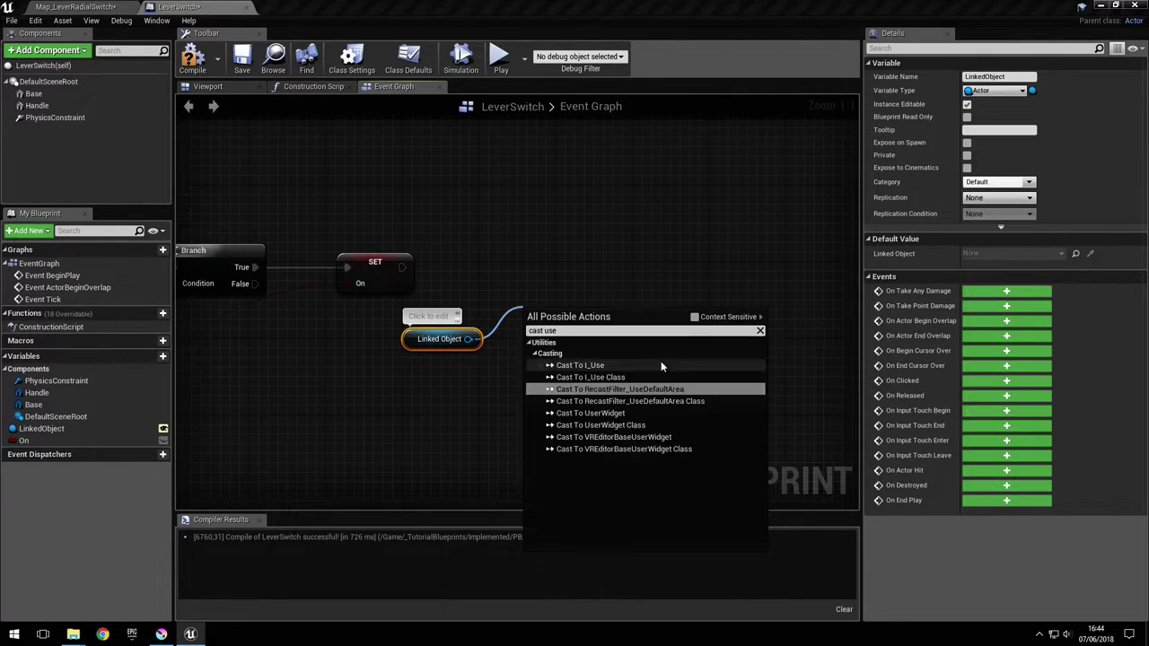
click(628, 365)
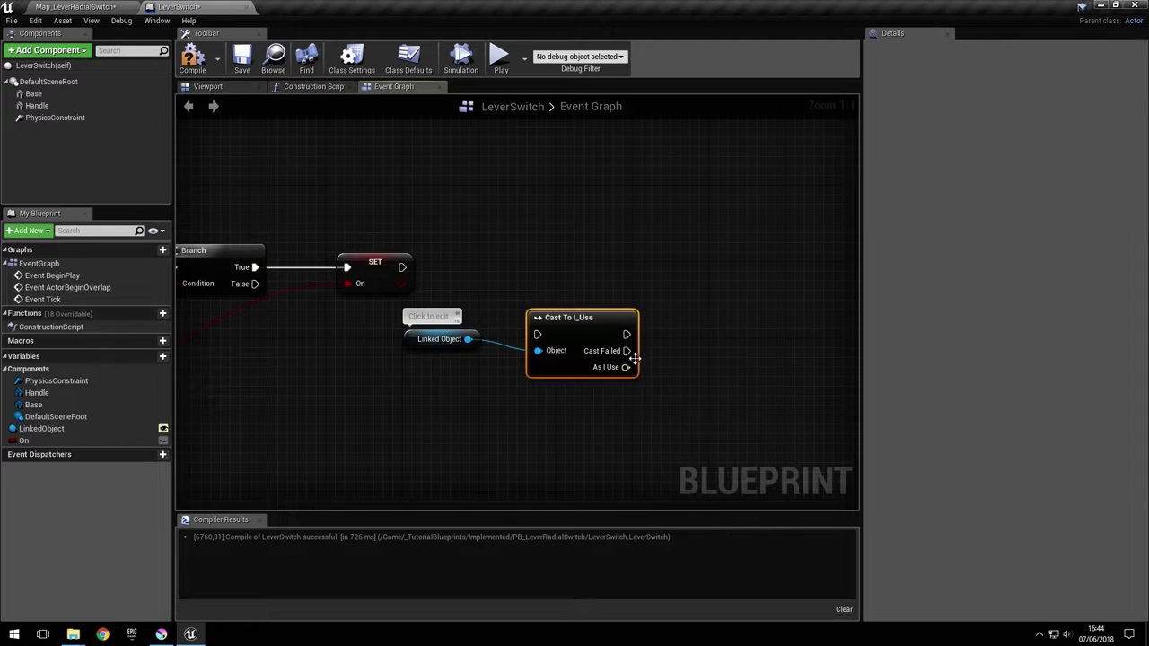
drag(403, 267, 537, 276)
right_drag(651, 375, 555, 391)
right_drag(470, 348, 525, 317)
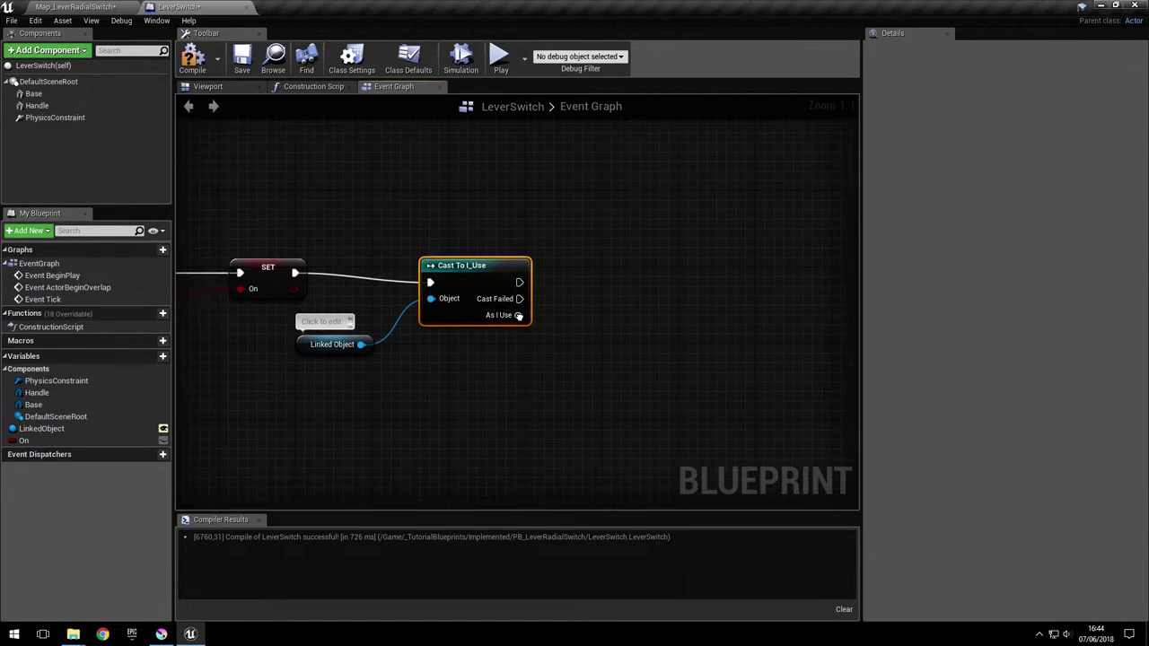
Step: Call the I_Use interface's Use function on the As I Use output and line its node up with the cast
drag(513, 318, 595, 297)
text(use i)
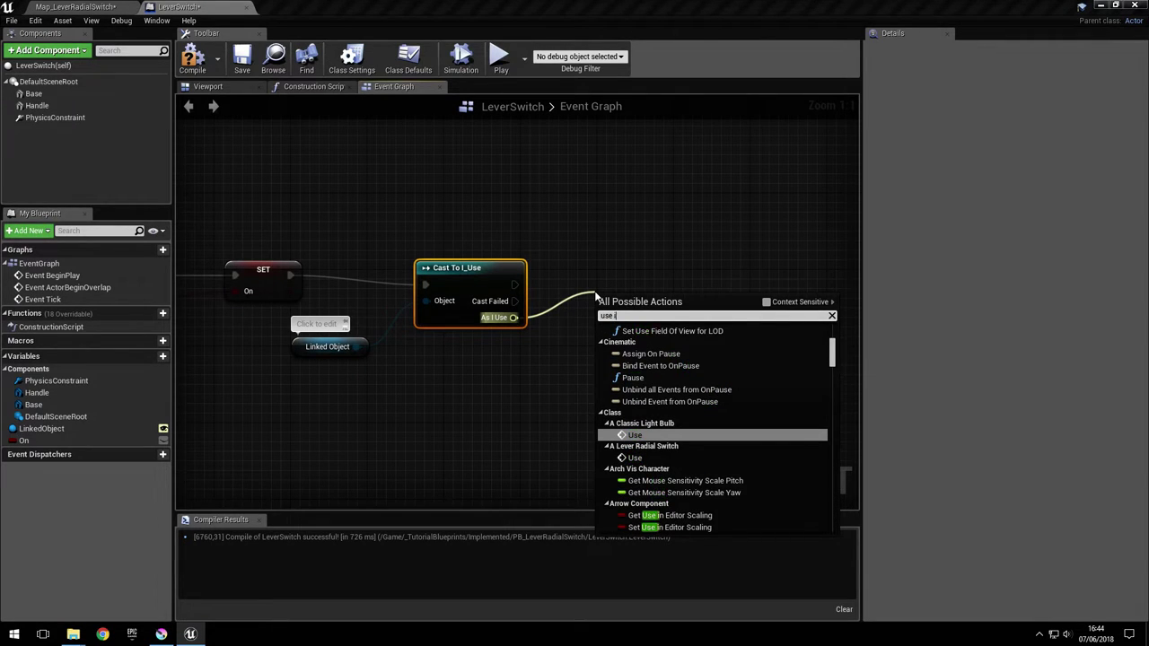
text(nter)
key(Return)
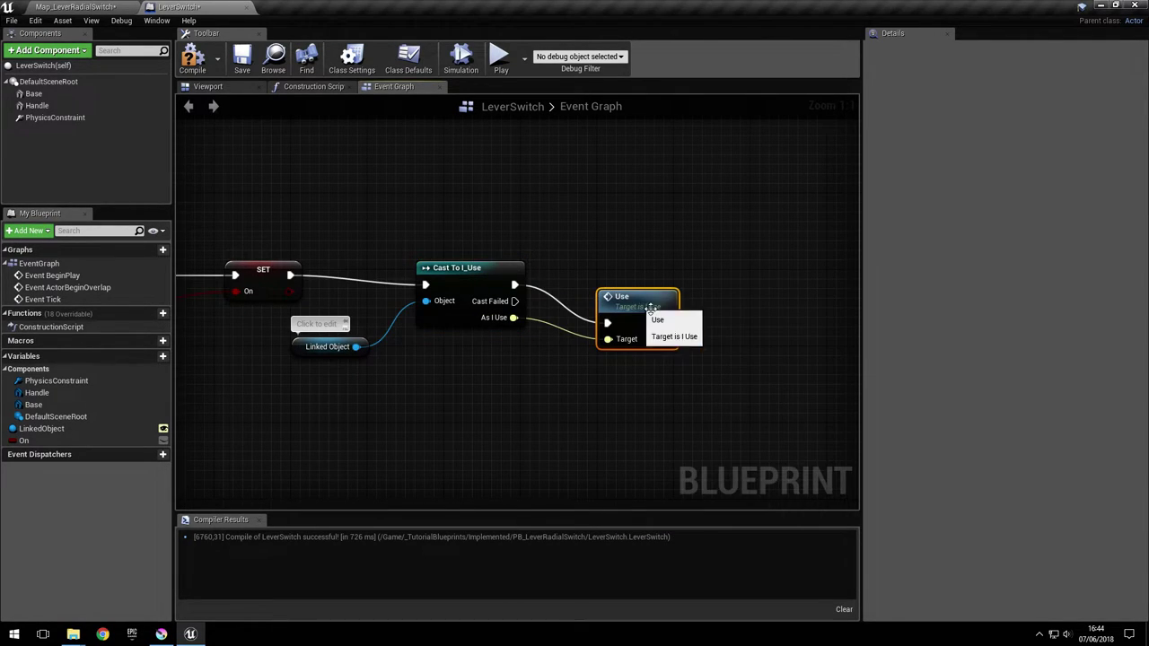
right_drag(579, 355, 606, 367)
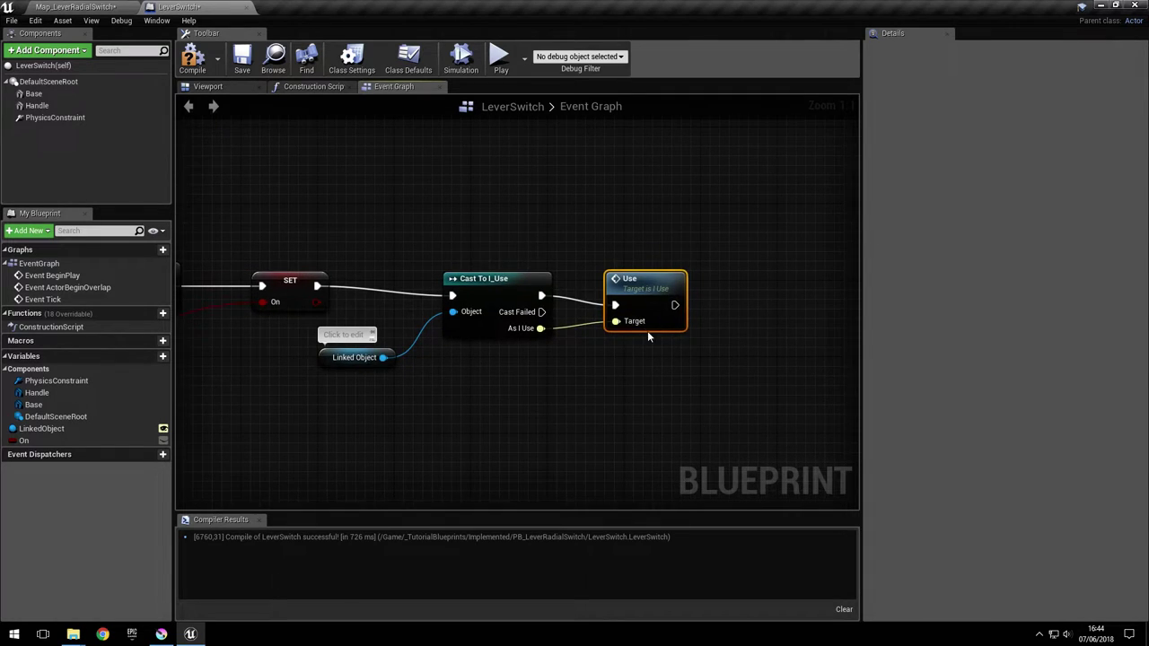
Step: Inspect the Use function's definition in the I_Use interface and return to the LeverSwitch Event Graph
right_drag(642, 328, 576, 323)
double_click(571, 286)
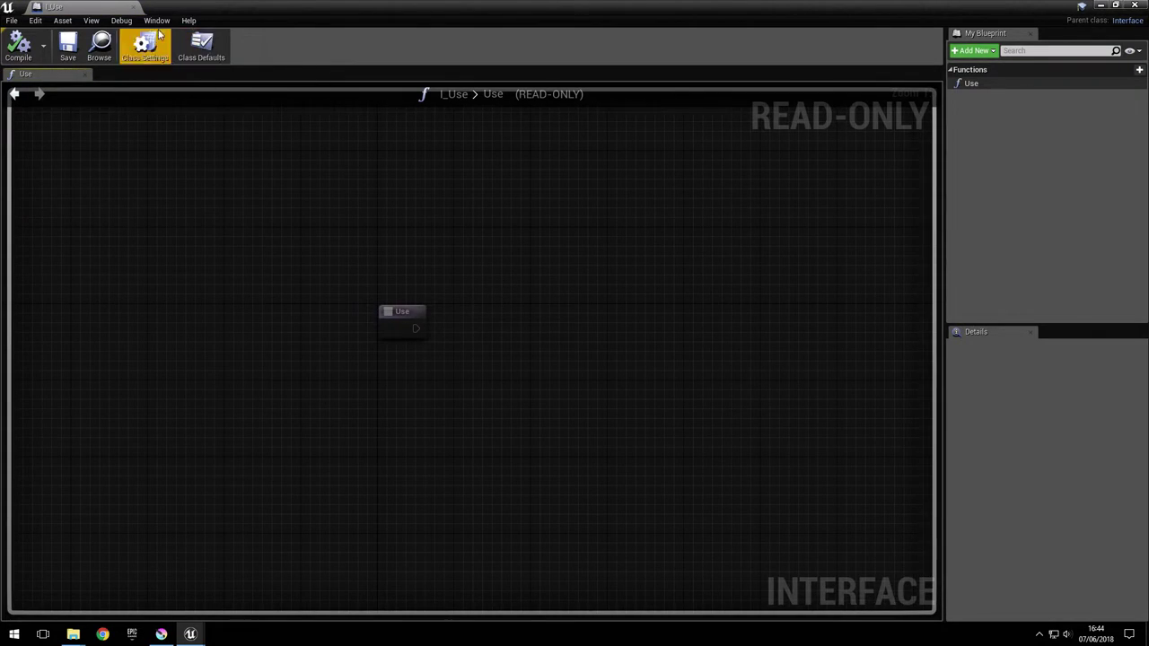
click(133, 7)
right_drag(515, 254, 551, 316)
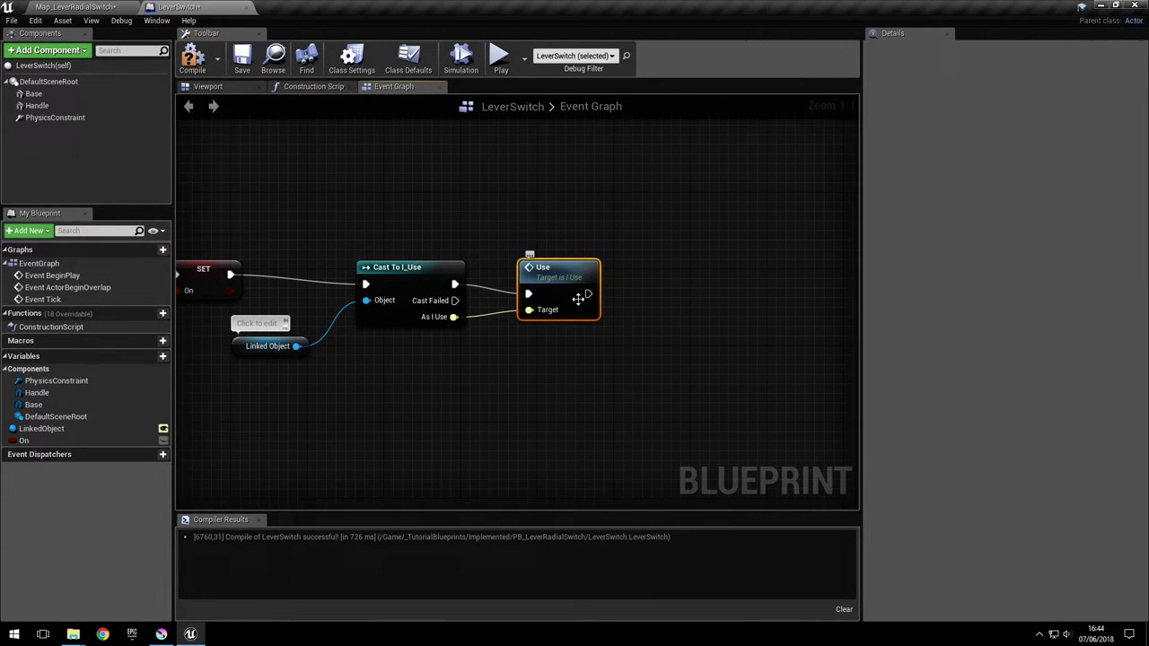
Step: Review the node chain from the Branch through Set On and Cast To I_Use to the Use call
right_drag(596, 302, 580, 297)
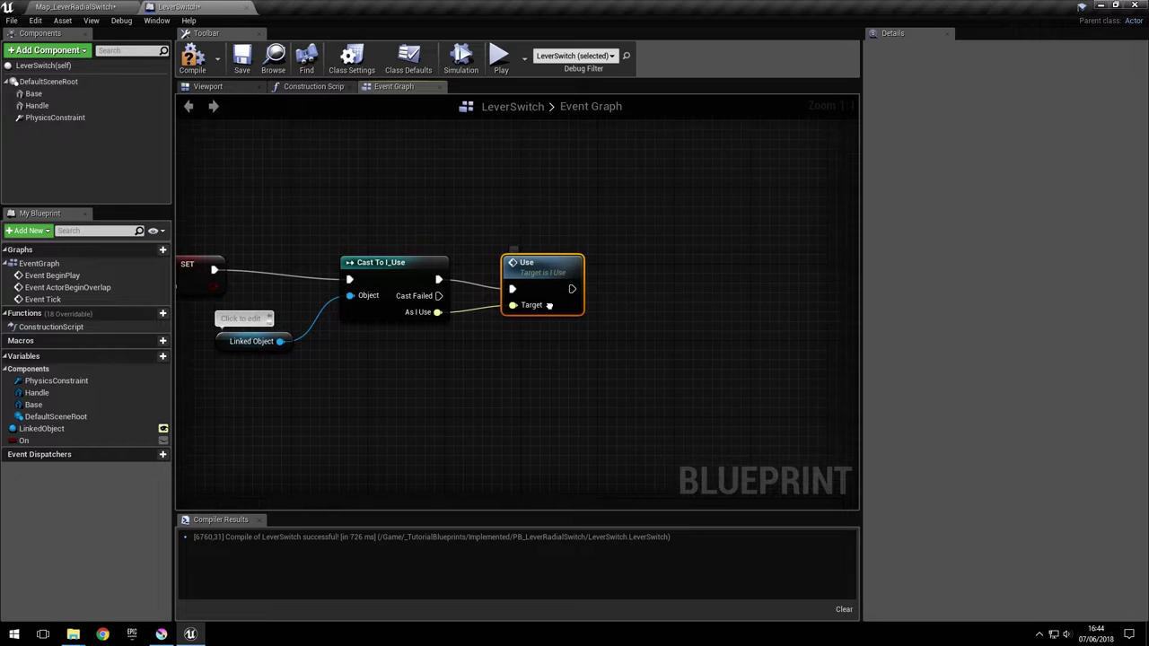
mouse_move(618, 341)
right_down()
mouse_move(655, 350)
mouse_move(623, 346)
mouse_move(624, 325)
right_up()
click(536, 338)
right_drag(398, 375, 690, 367)
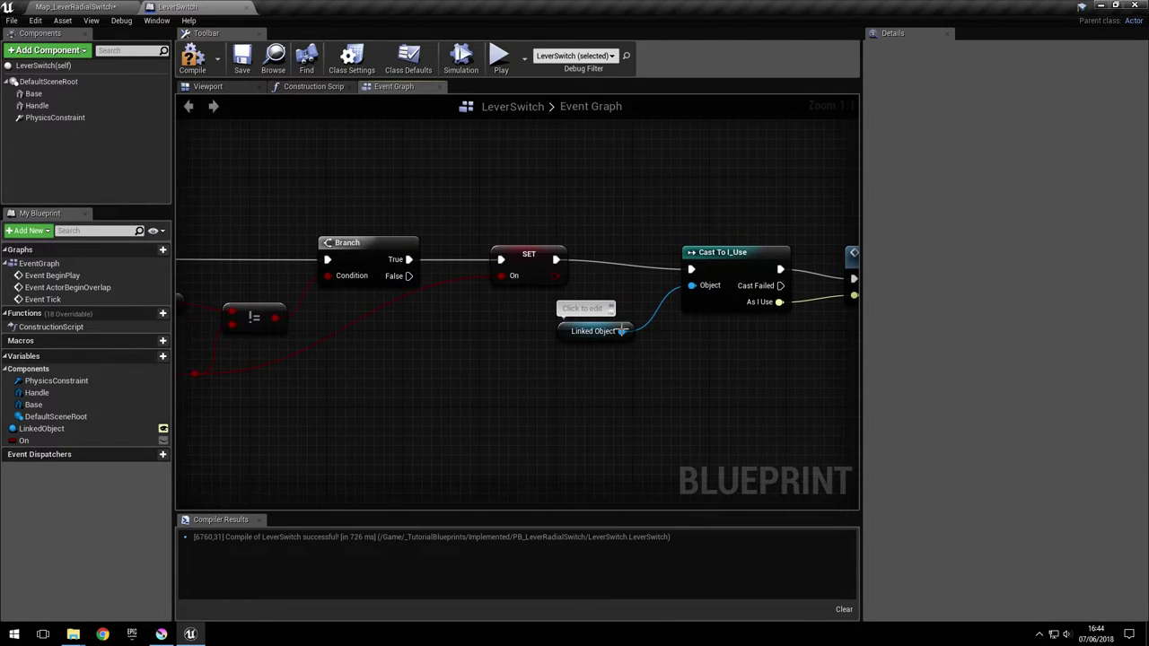
right_drag(516, 260, 427, 268)
right_drag(454, 319, 420, 313)
right_drag(735, 323, 726, 321)
right_drag(347, 332, 294, 326)
right_drag(715, 250, 694, 252)
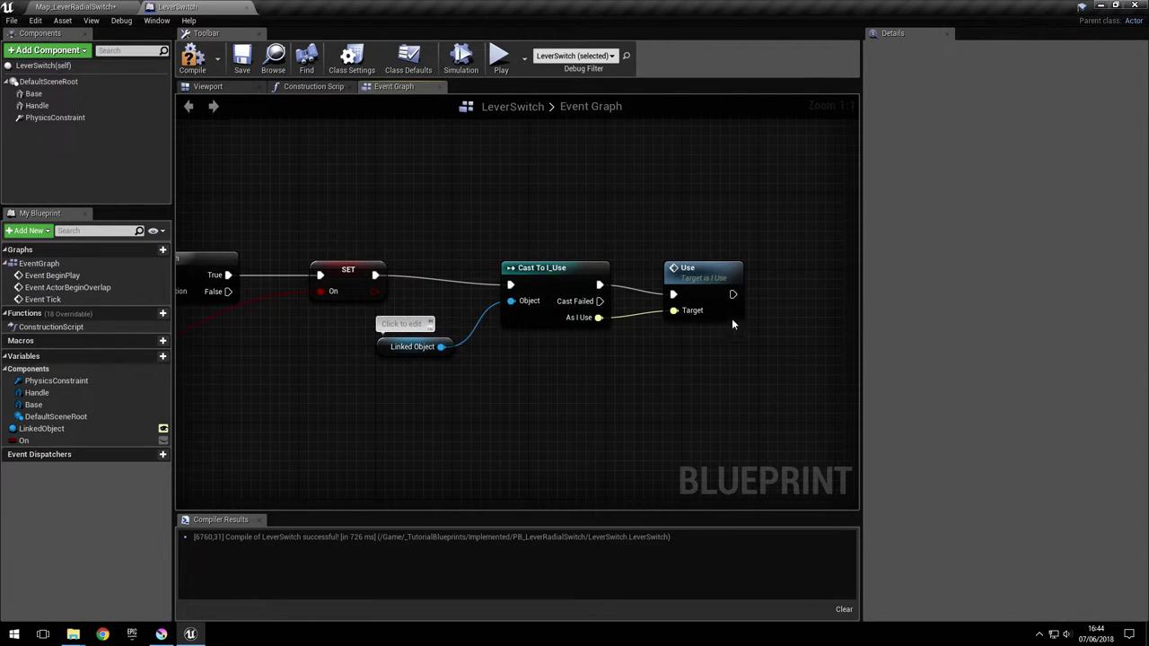
right_drag(664, 374, 800, 344)
right_drag(342, 362, 479, 373)
Step: Compile the LeverSwitch blueprint with the On variable selected to check its default value
click(46, 445)
click(193, 59)
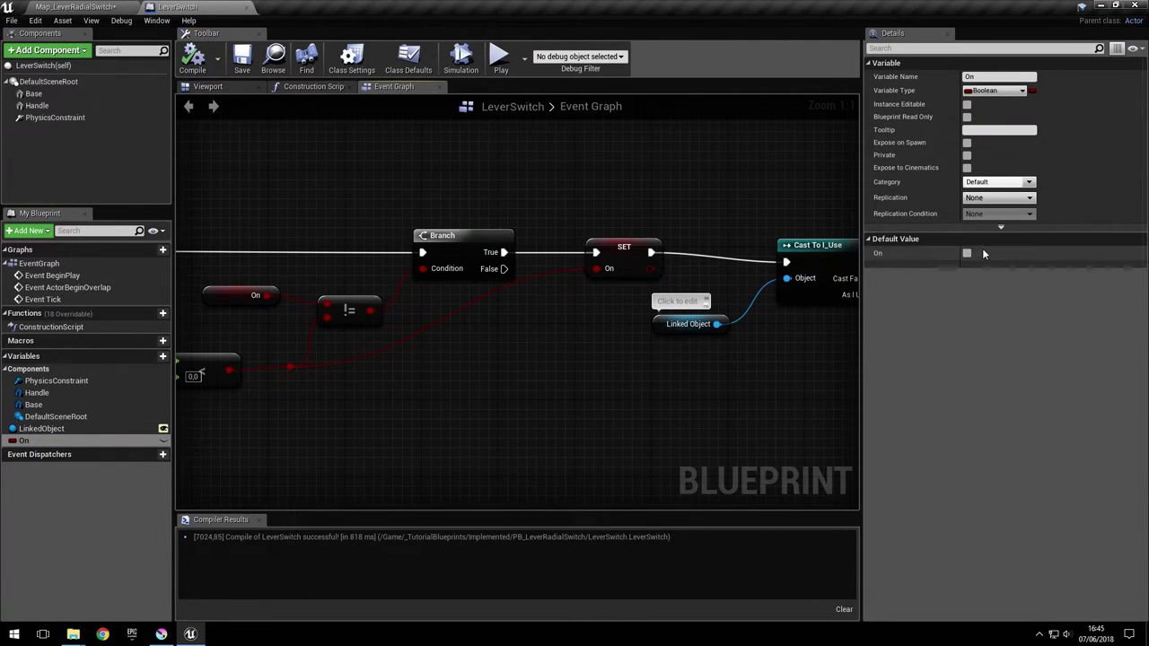
right_drag(554, 327, 518, 319)
Step: Return to the Map_LeverRadialSwitch level and select the A_ClassicLightBulb actor linked to the lever
click(108, 6)
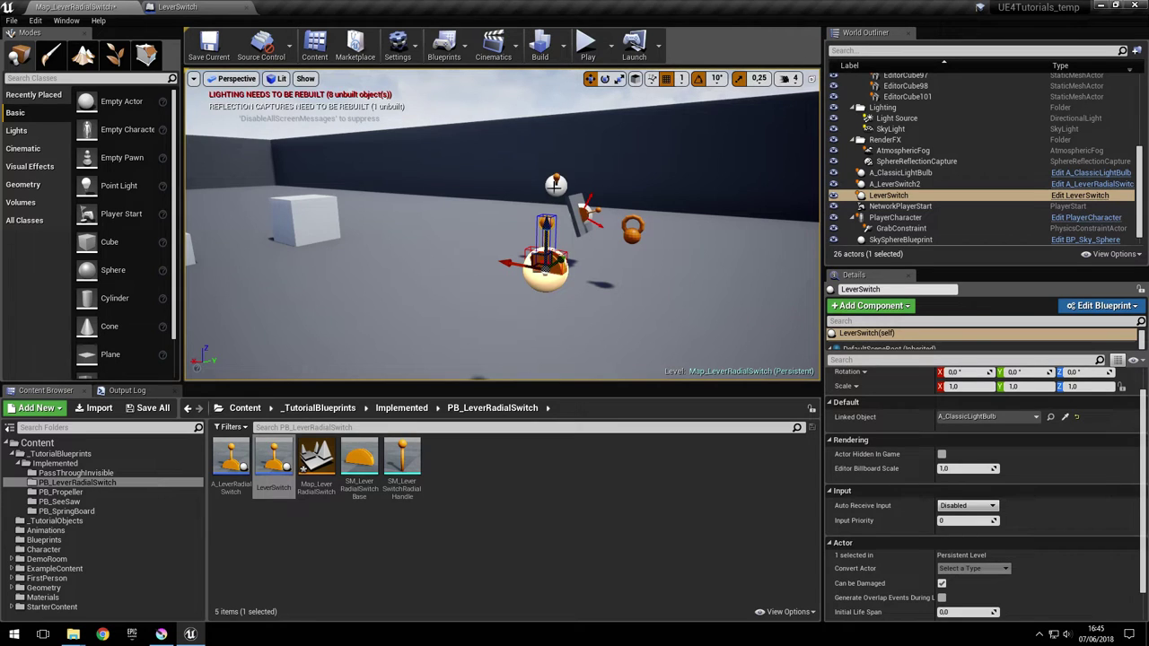
click(556, 183)
right_drag(467, 171, 511, 195)
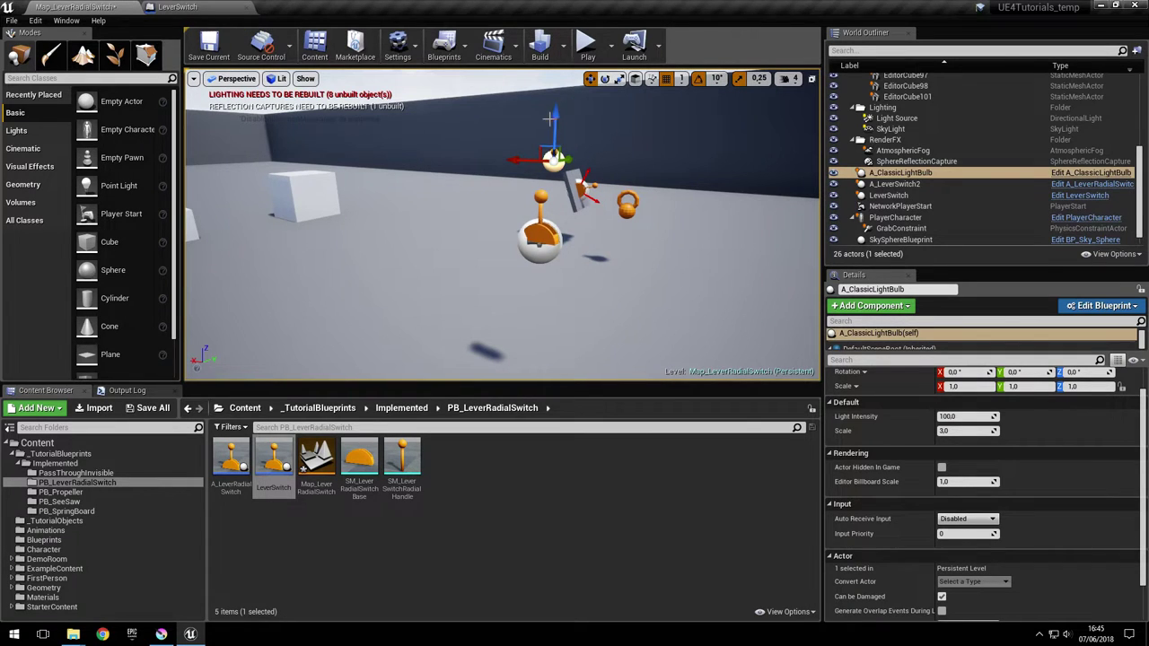
Step: Play the level, walk to the lever switch, swing its handle across to test the linked light bulb, and stop playing
click(587, 45)
key(w)
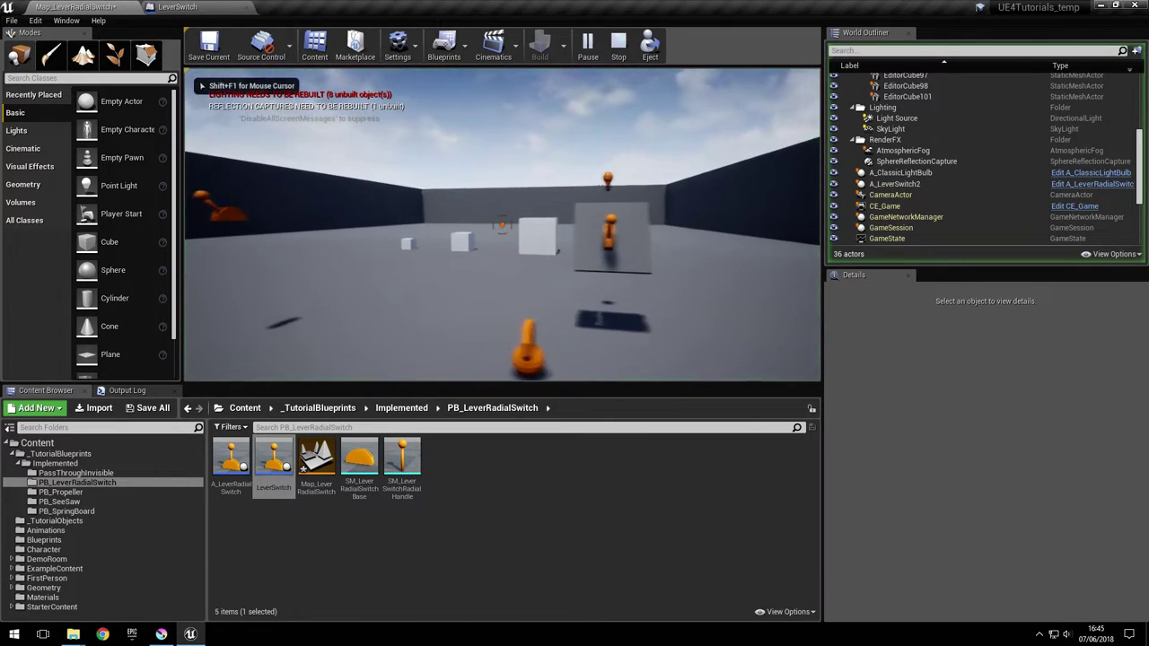
key(a)
key(s)
key(a)
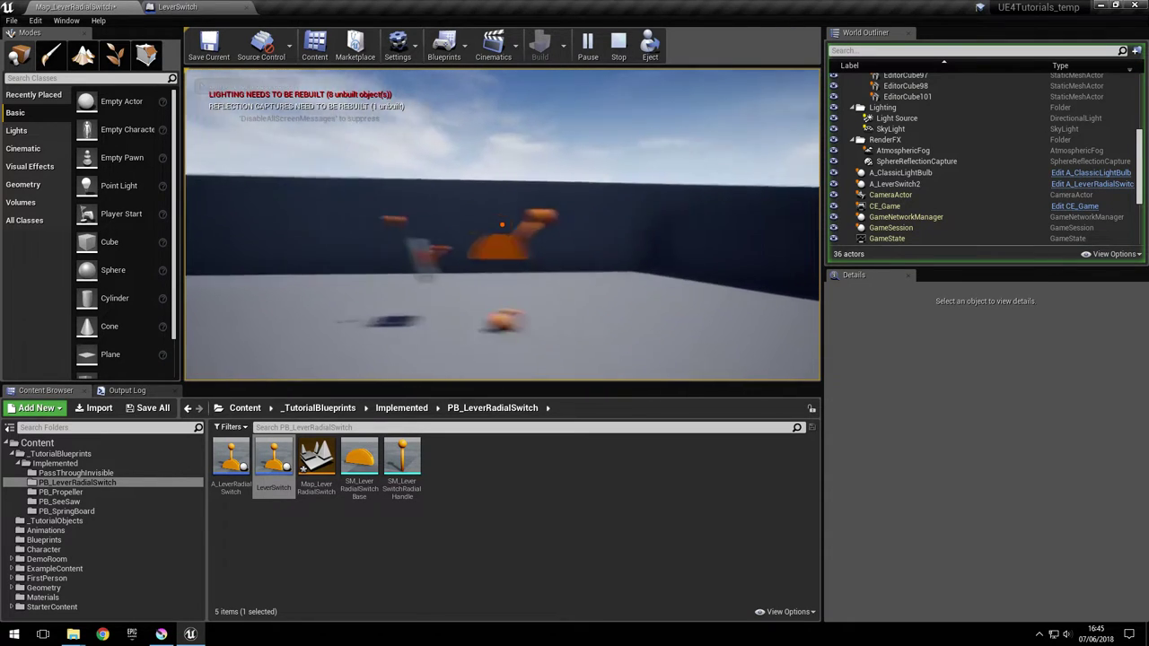
drag(502, 224, 542, 227)
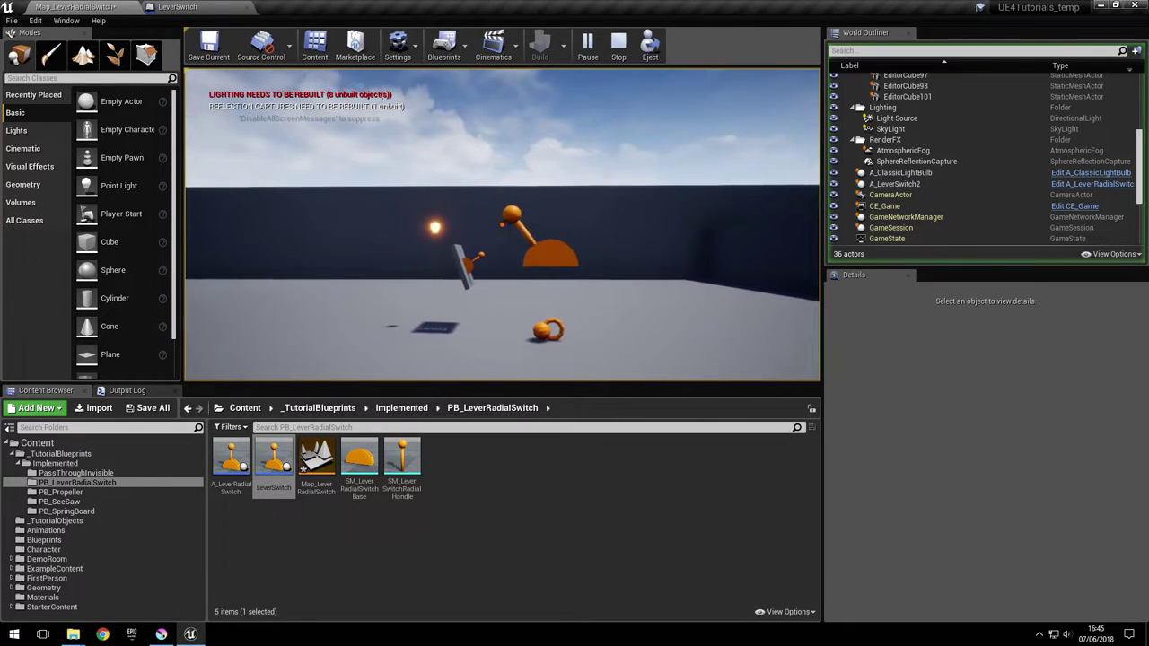
key(Escape)
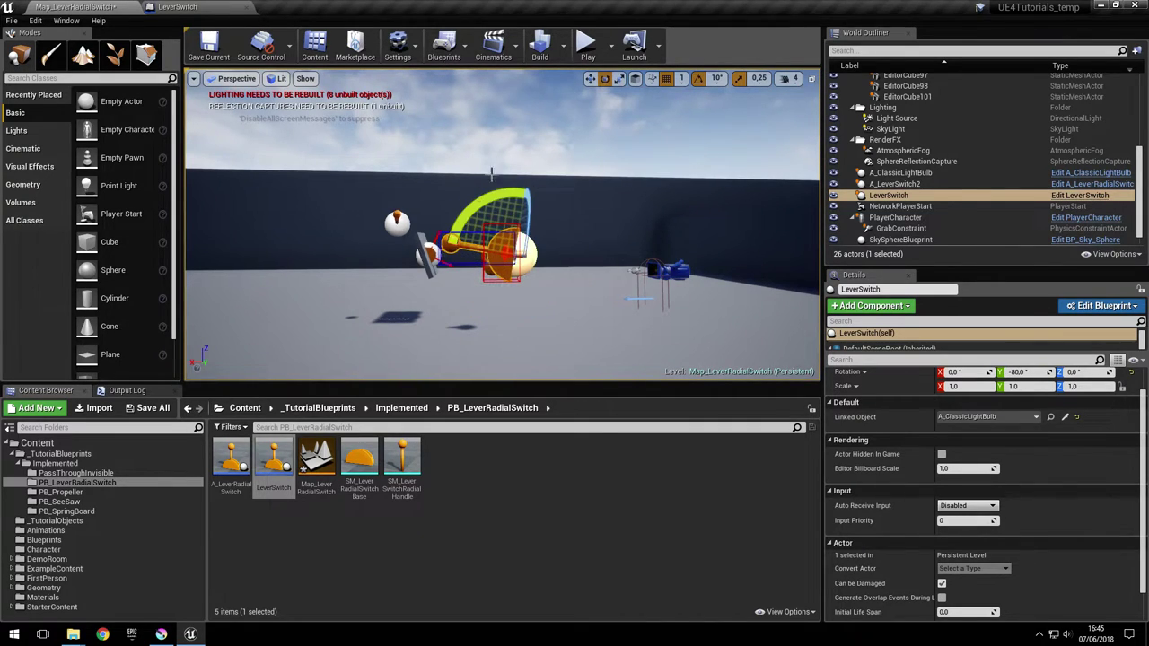
Step: Play the level again, approach the lever switch and grab its handle to test how it moves, and stop playing
click(561, 283)
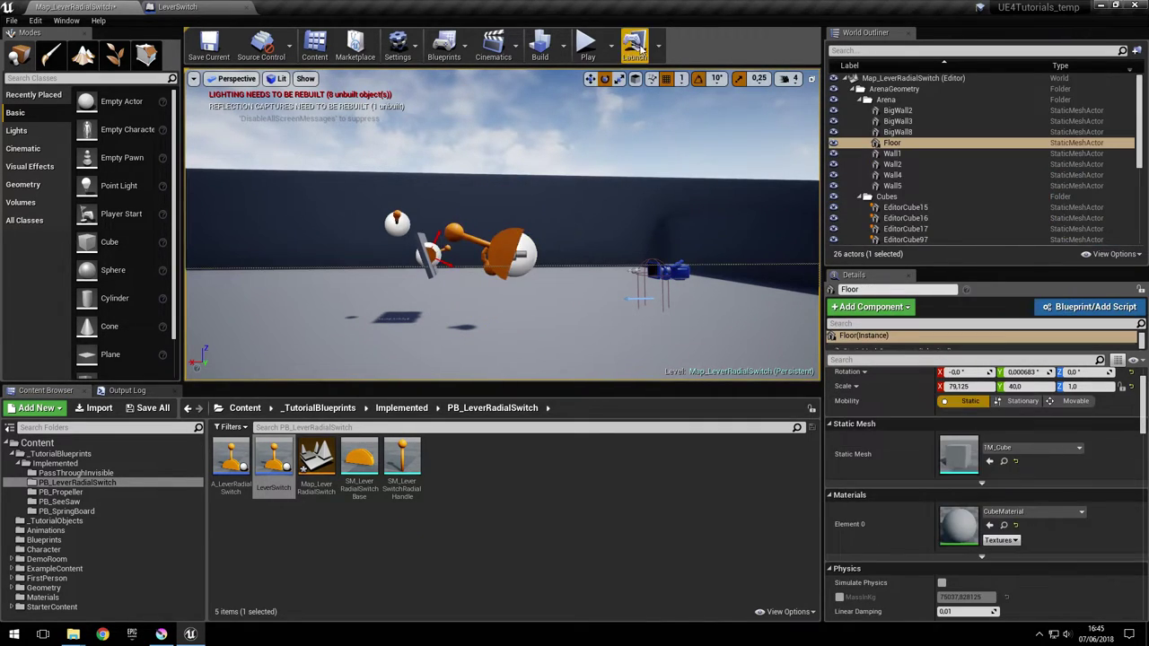
click(586, 45)
key(w)
key(e)
key(a)
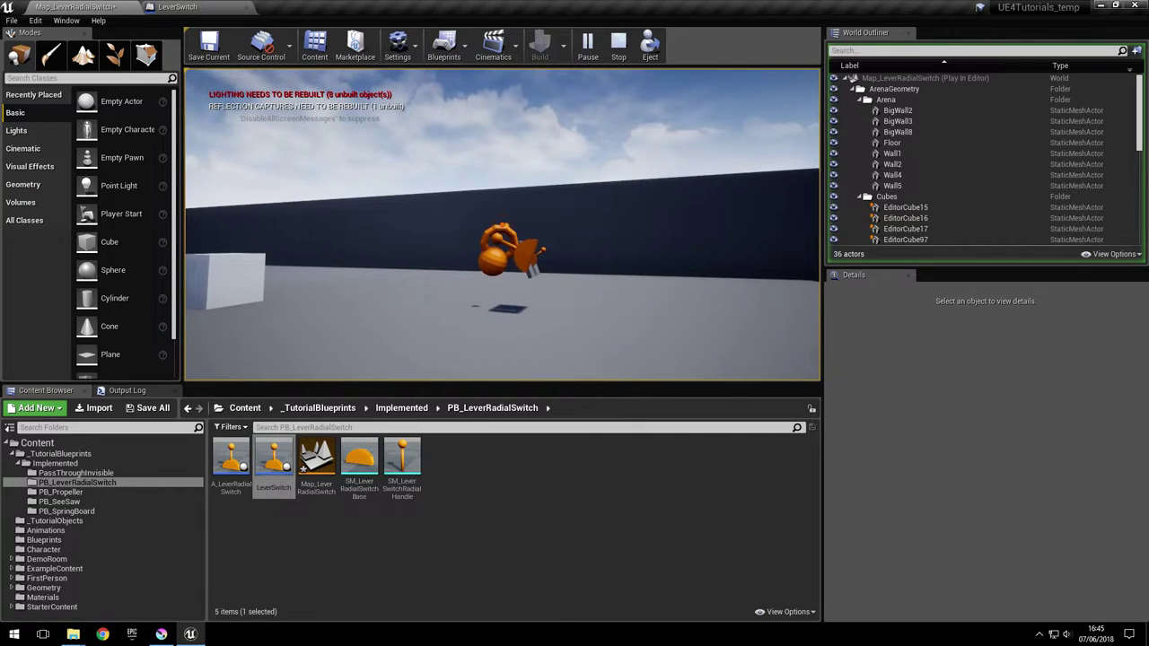
click(502, 225)
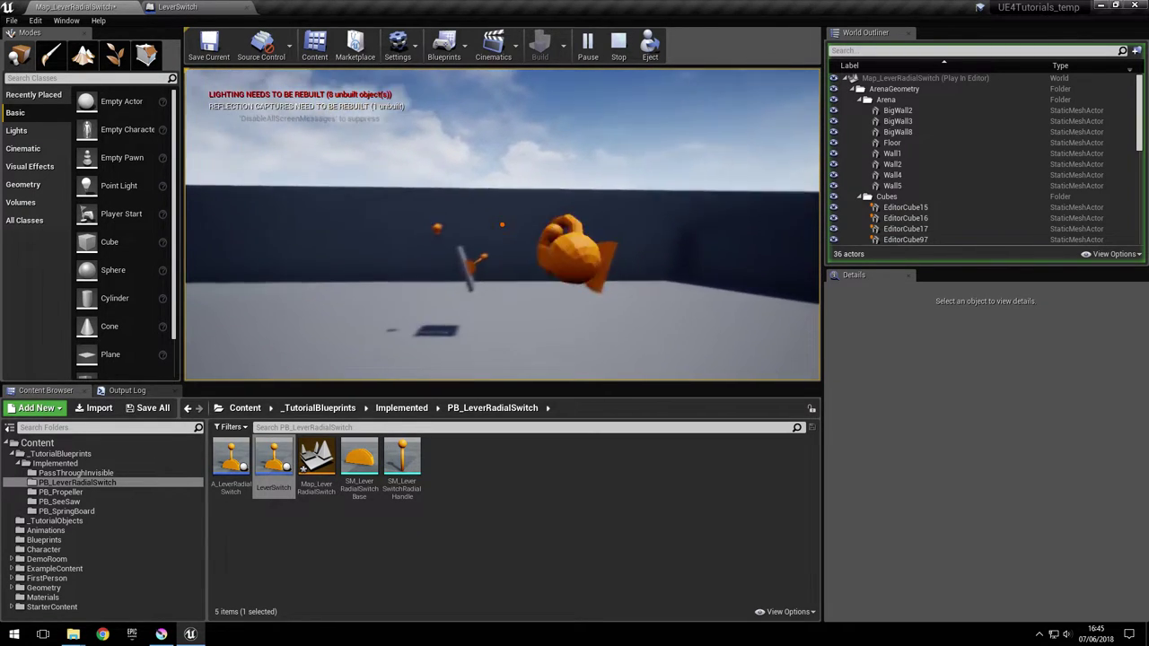
key(Escape)
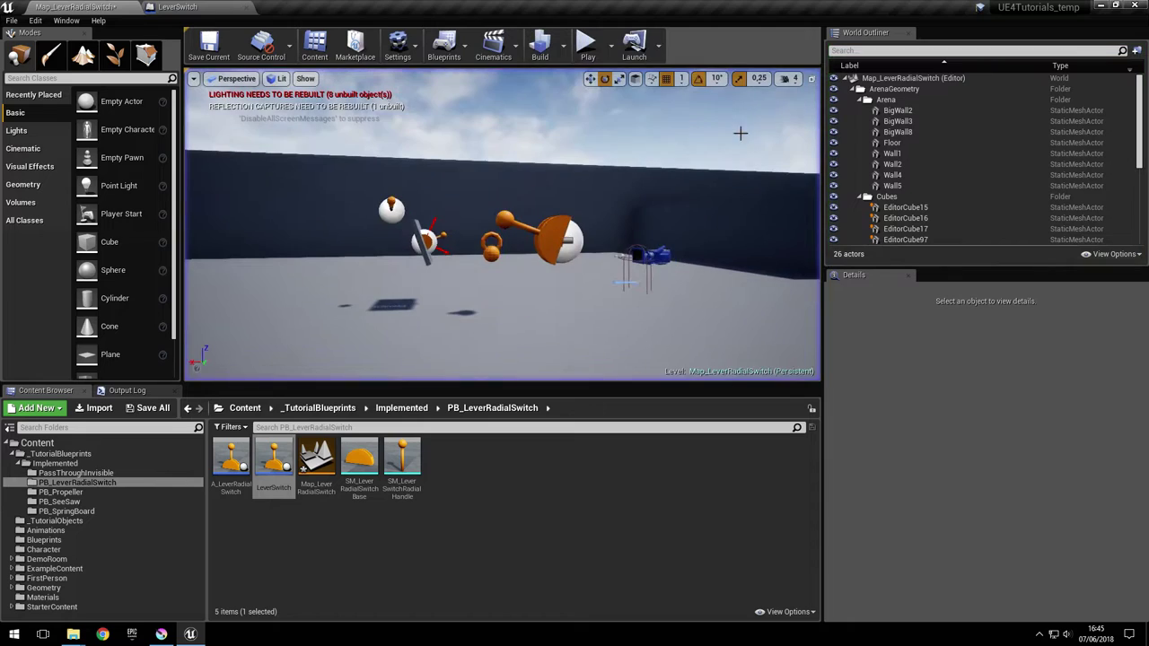
mouse_move(376, 191)
right_down()
mouse_move(412, 192)
mouse_move(400, 212)
mouse_move(377, 190)
right_up()
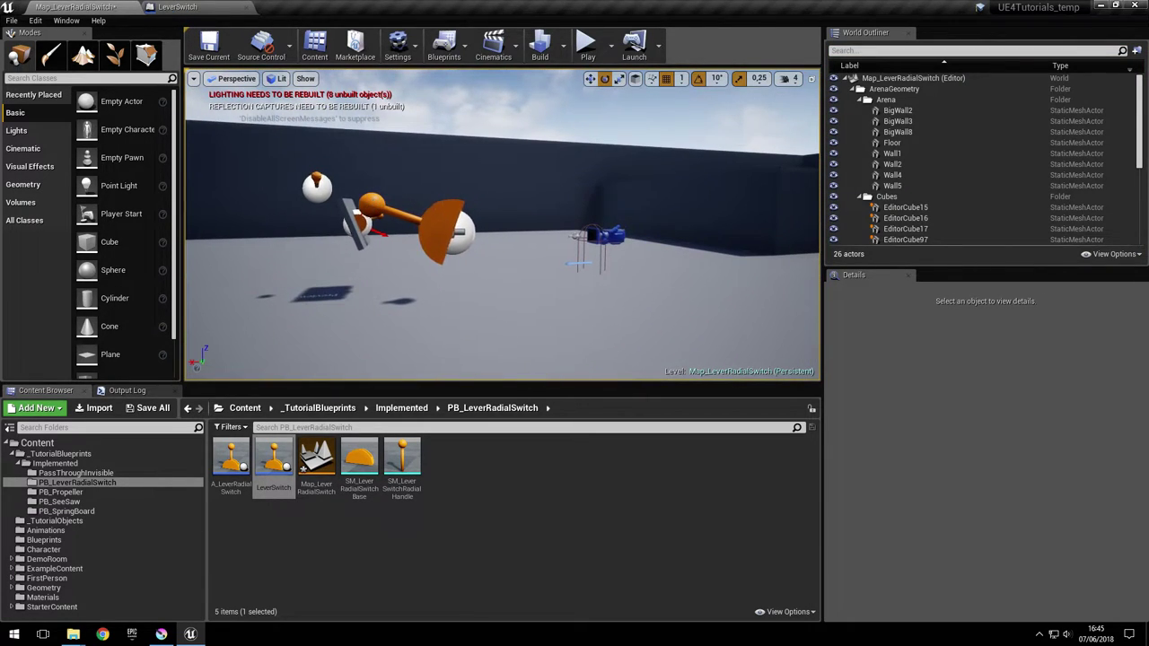
right_drag(436, 210, 446, 209)
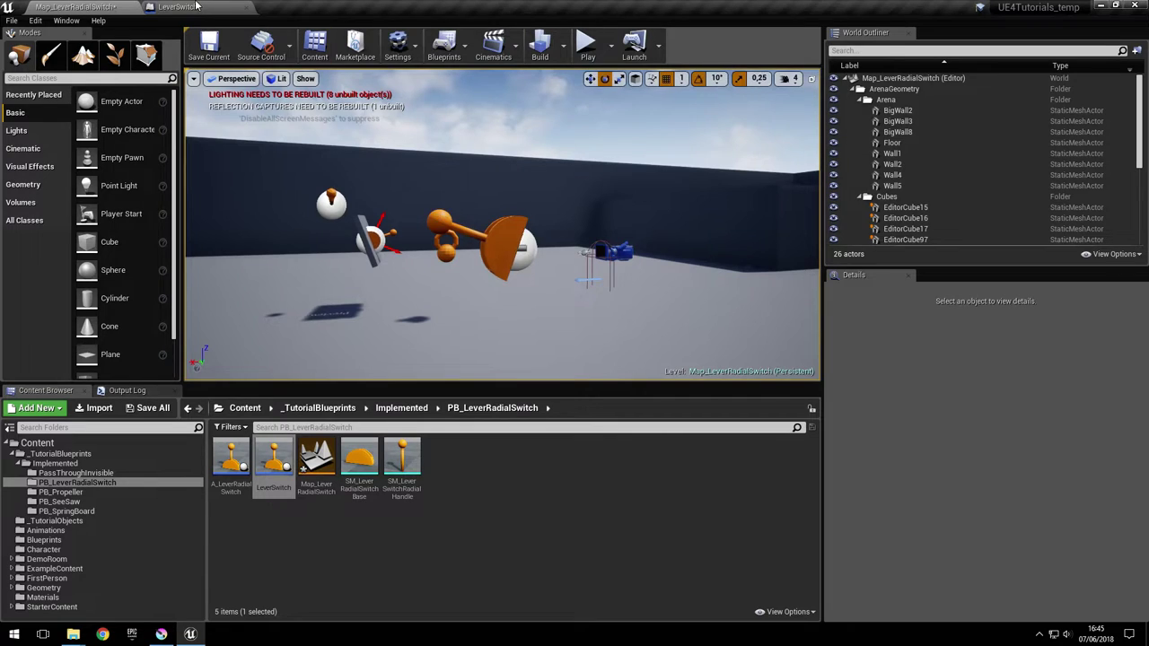
Step: In the LeverSwitch viewport, rotate the Handle's pitch to 40° and across to -40° to preview both positions, and undo the rotation
click(211, 8)
click(207, 86)
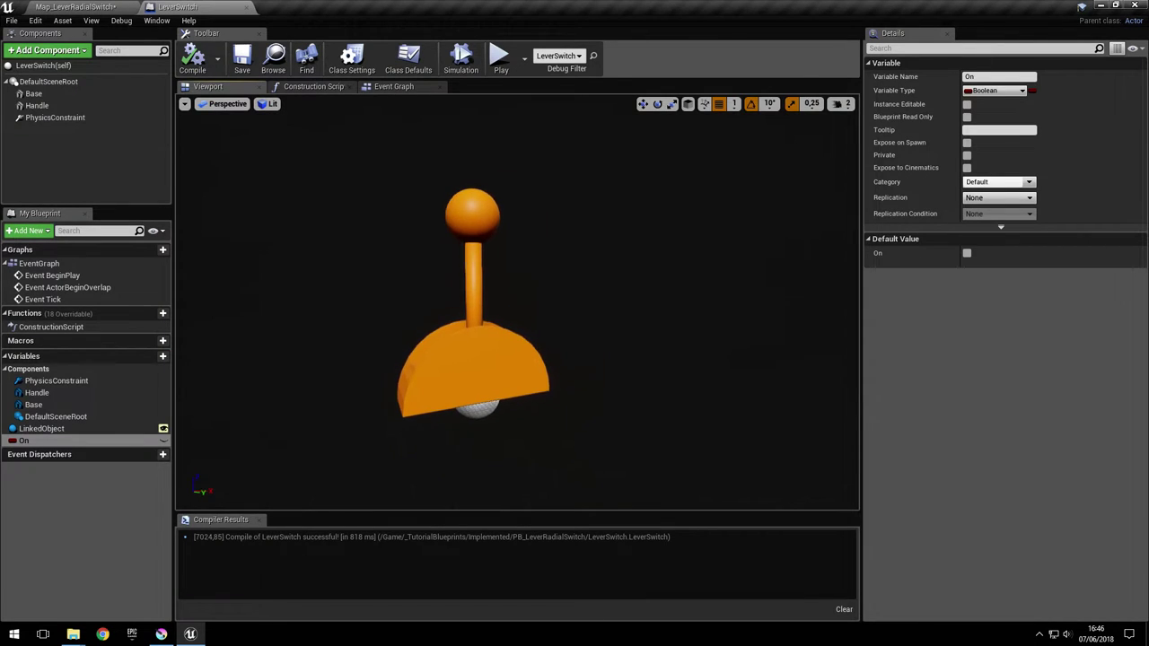
click(475, 203)
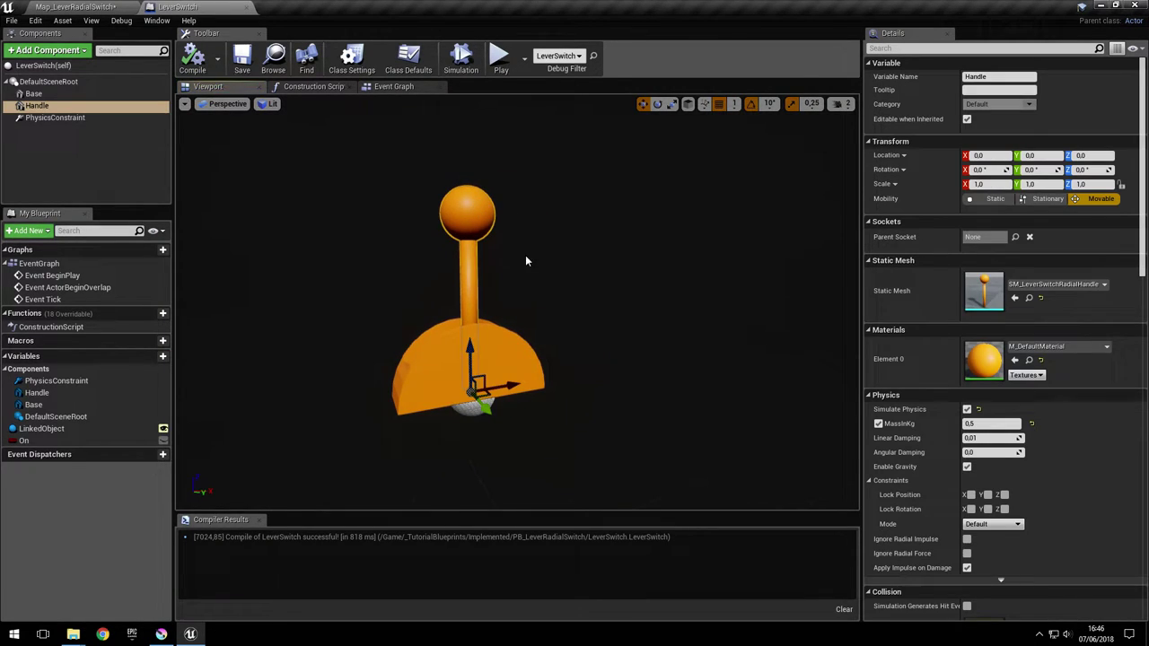
click(658, 106)
right_drag(436, 332, 555, 335)
drag(554, 336, 529, 359)
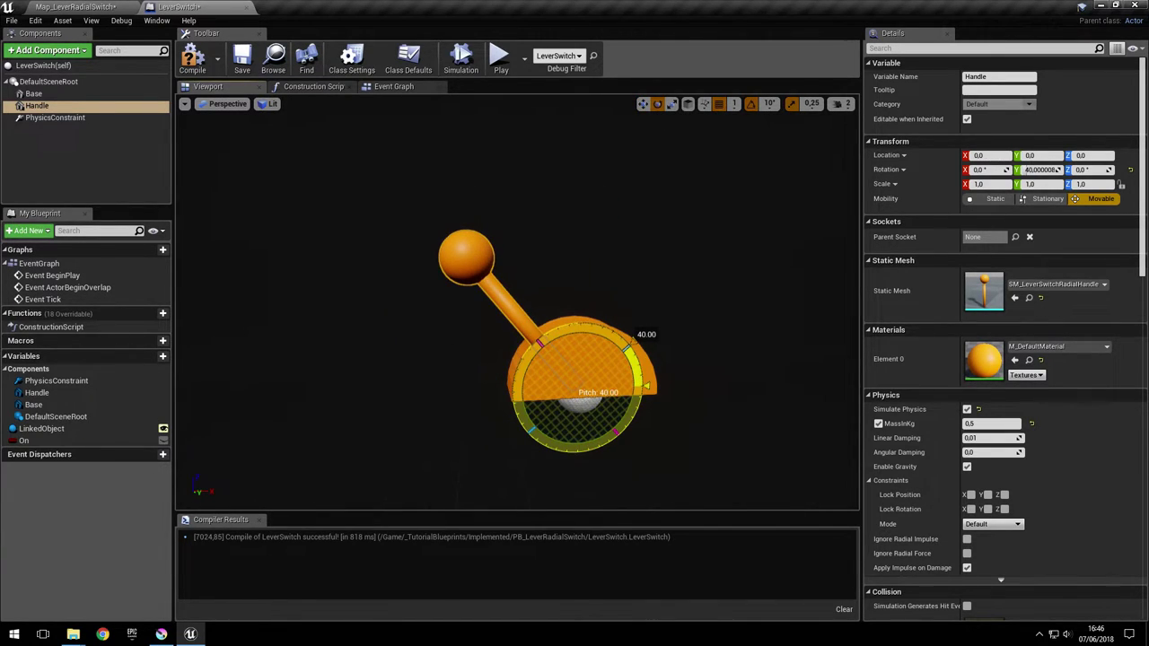
drag(629, 349, 640, 409)
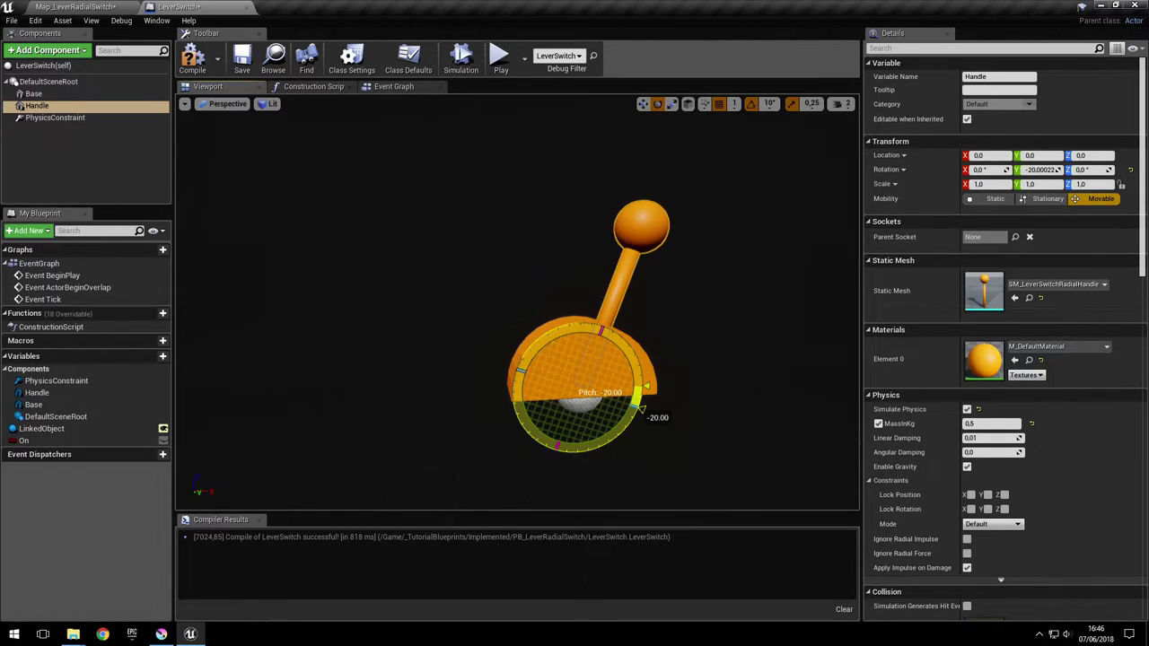
drag(642, 409, 630, 429)
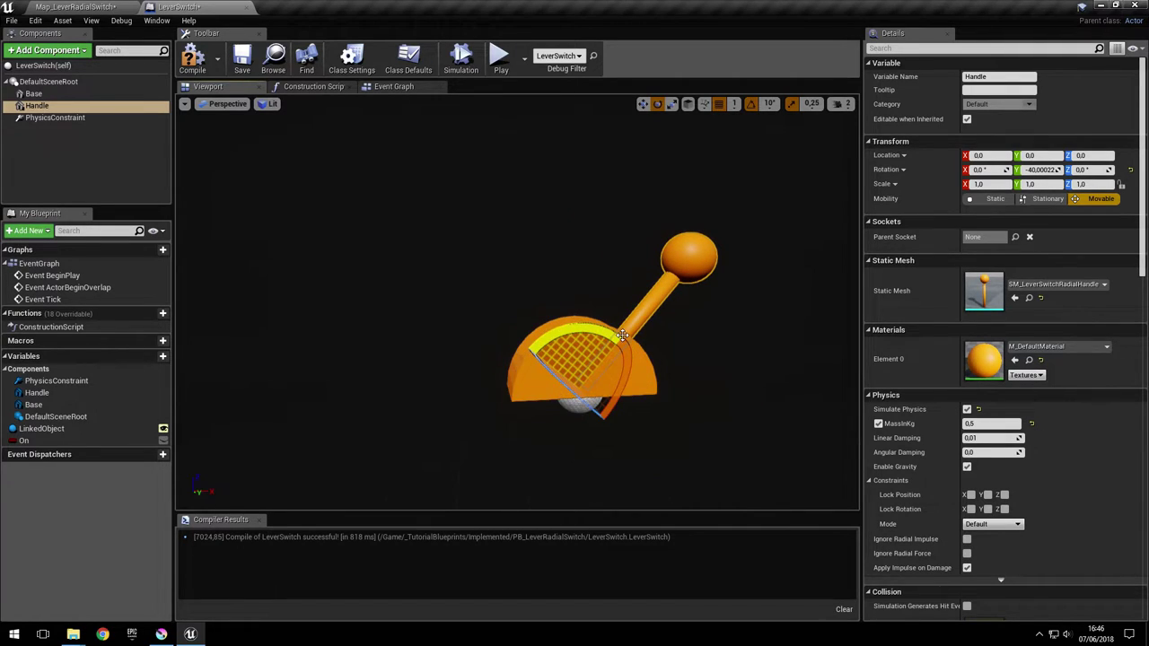
key(ctrl+z)
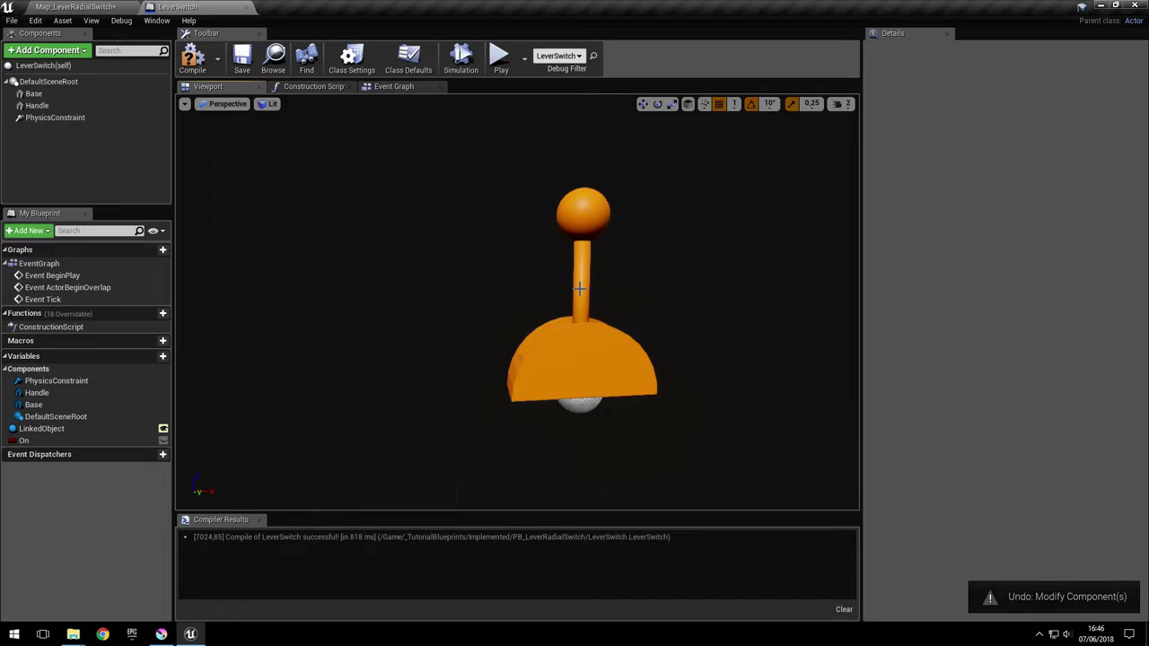
Step: In the Event Graph, move the Break Rotator and less-than nodes together away from the On comparison to make room
click(332, 86)
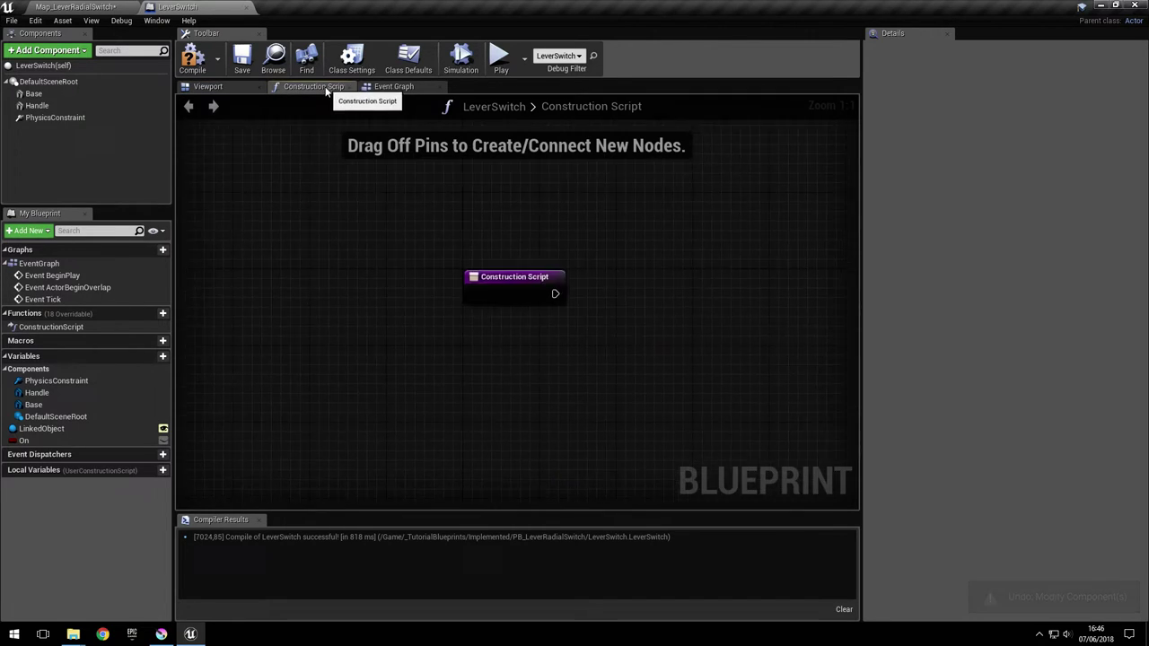
click(392, 89)
right_drag(426, 285, 742, 273)
scroll(562, 386, down, 3)
right_drag(562, 386, 859, 333)
drag(334, 302, 716, 356)
drag(718, 299, 505, 313)
scroll(538, 317, up, 3)
right_drag(532, 312, 479, 337)
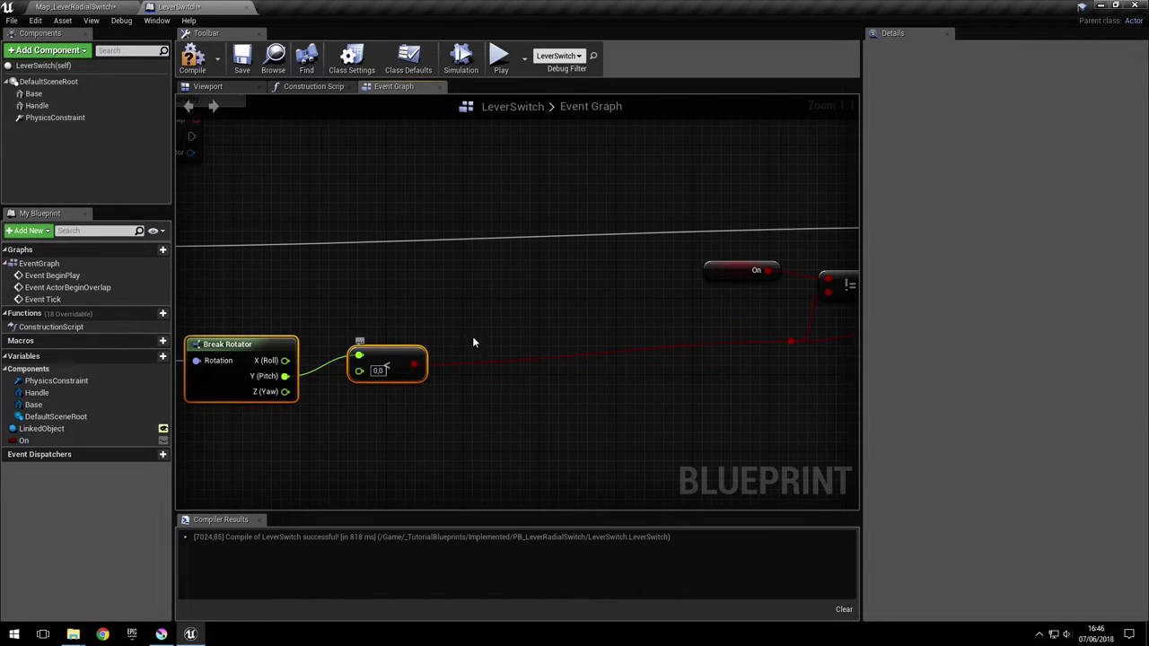
right_drag(496, 333, 518, 347)
right_drag(482, 284, 429, 298)
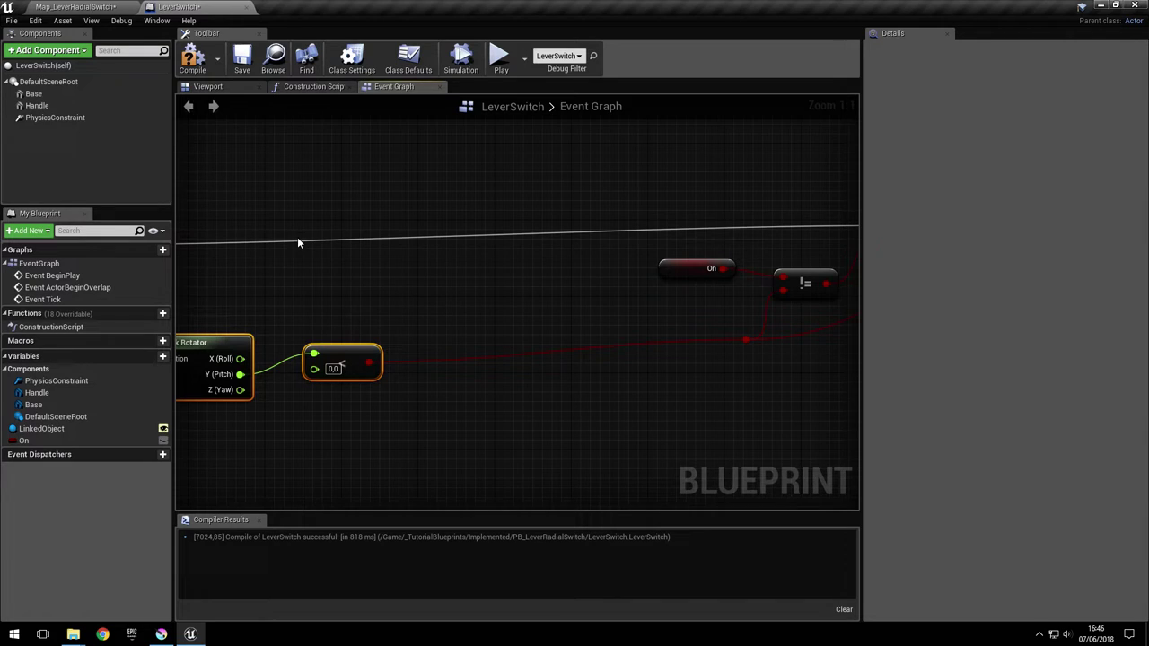
right_drag(382, 288, 433, 269)
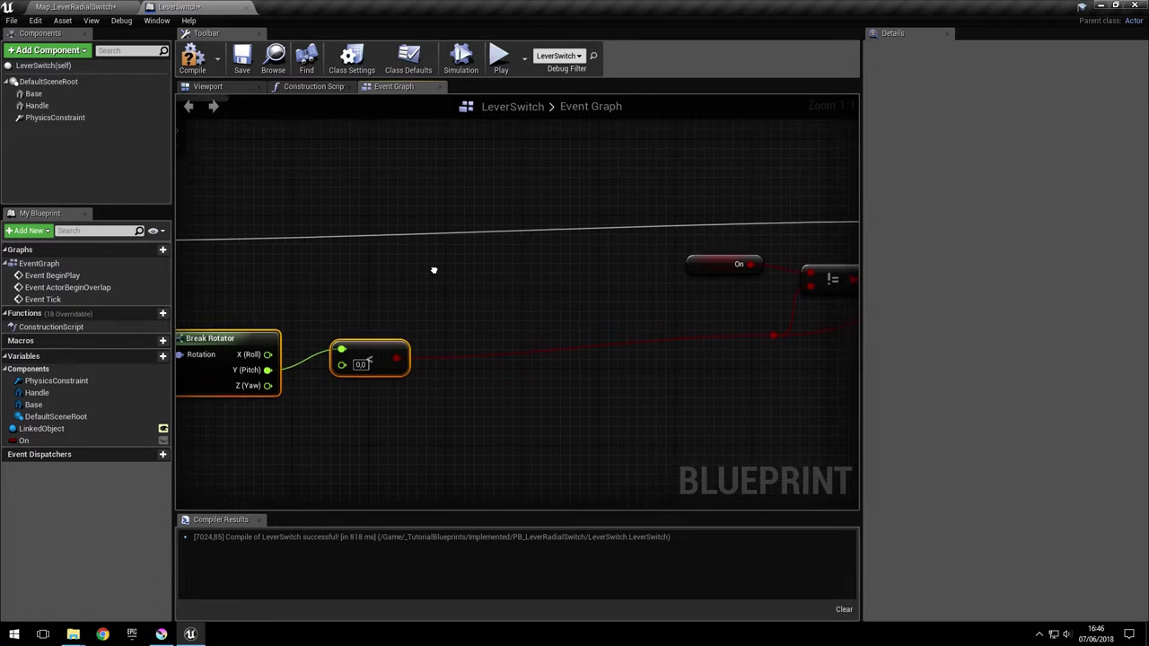
Step: Check the PhysicsConstraint's angular motor target orientation and add a Set Angular Orientation Target node from a PhysicsConstraint reference in the Event Graph
click(54, 117)
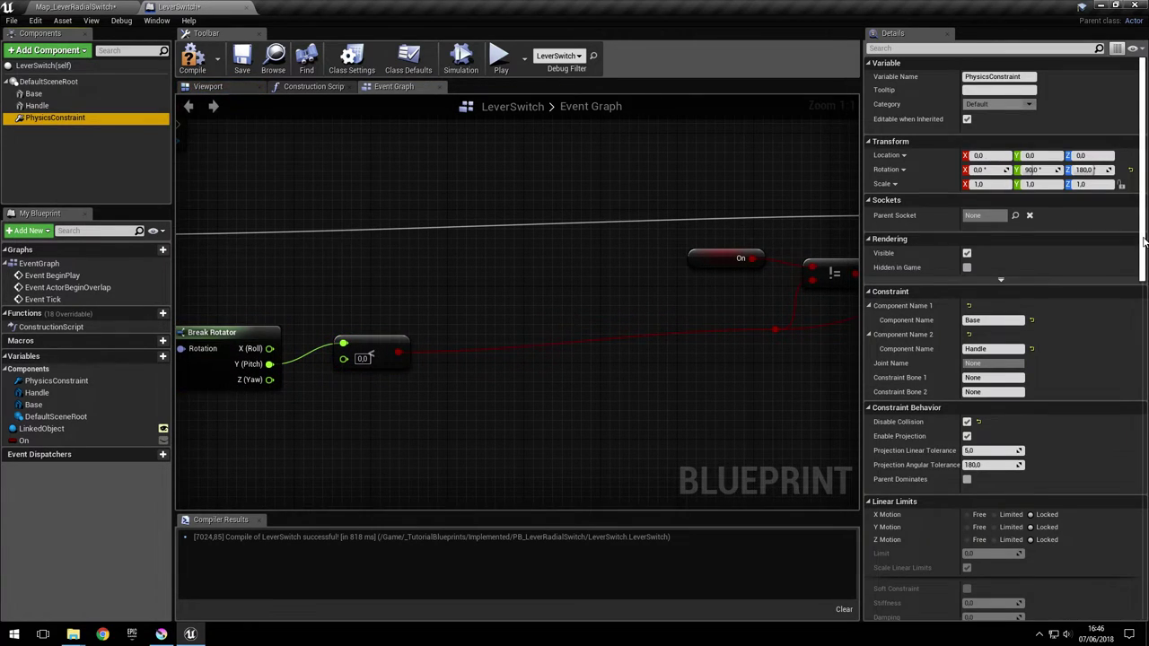
scroll(1093, 293, down, 15)
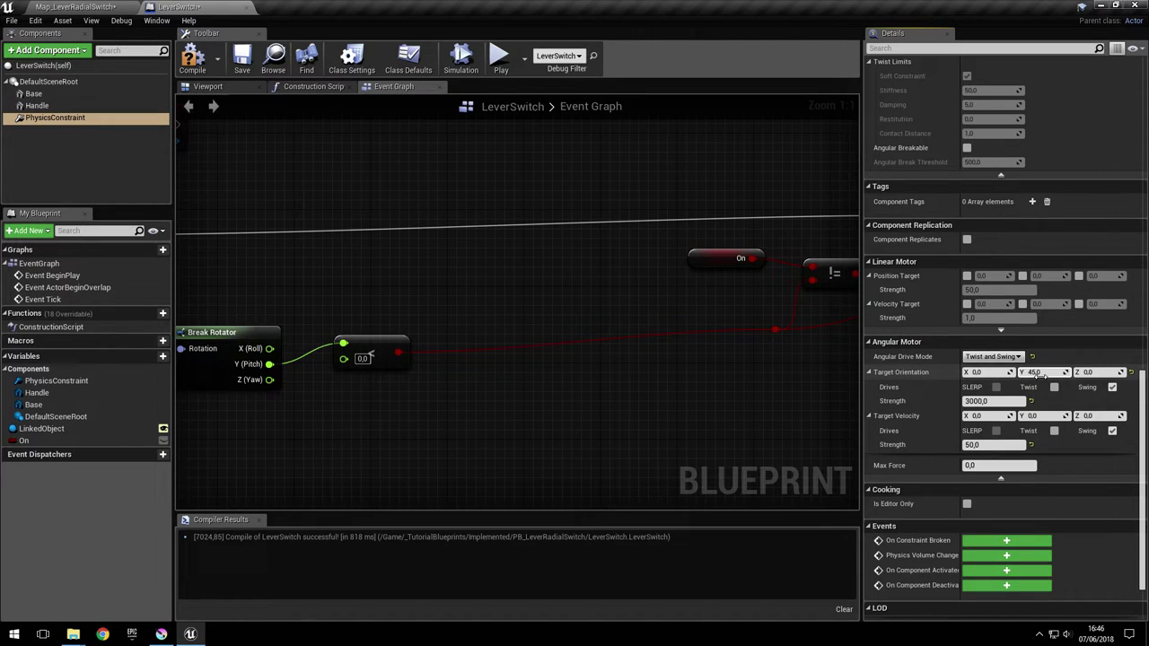
right_drag(486, 271, 508, 310)
drag(42, 124, 409, 307)
drag(480, 310, 537, 307)
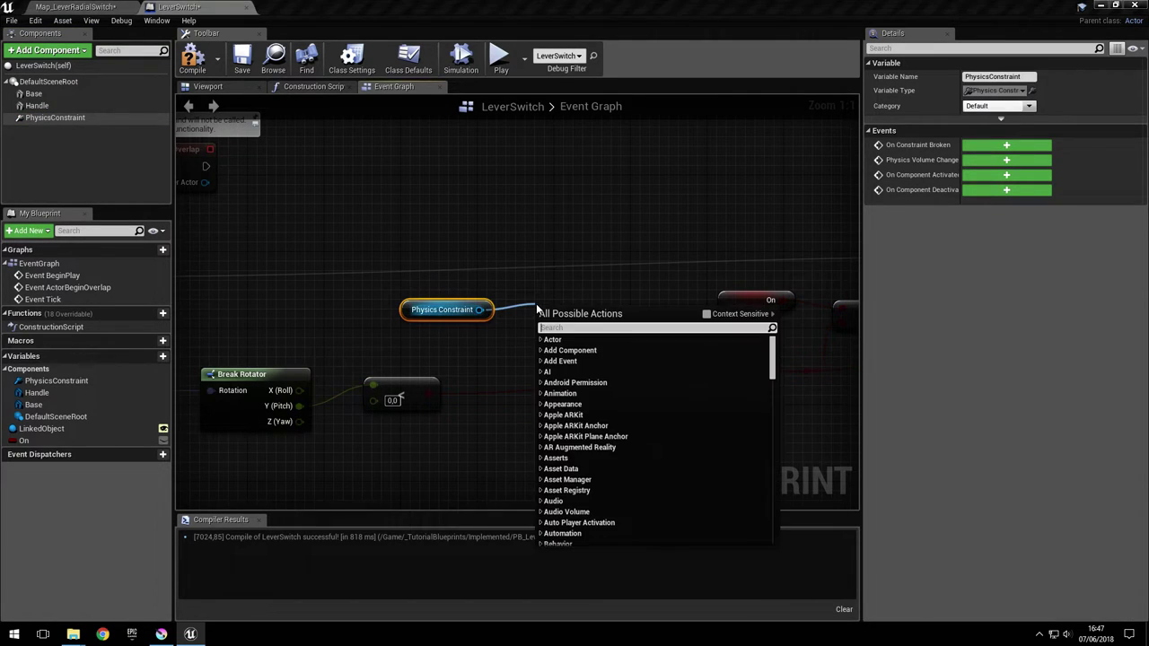
text(target orient)
key(Return)
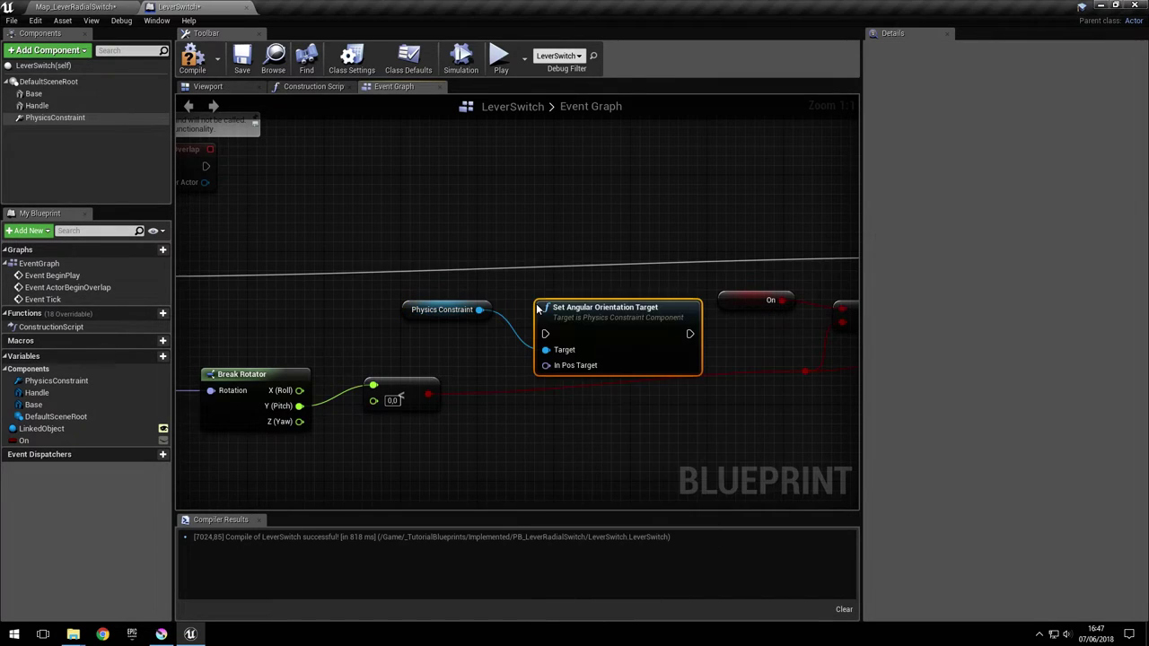
Step: Wire Set Angular Orientation Target into the execution flow between Event Tick and the Branch, and arrange it with its PhysicsConstraint reference
drag(582, 324, 552, 277)
drag(443, 310, 385, 311)
right_drag(358, 334, 417, 336)
drag(205, 278, 566, 280)
right_drag(688, 359, 346, 373)
scroll(346, 373, down, 1)
drag(369, 299, 613, 284)
right_drag(317, 364, 526, 339)
scroll(508, 326, up, 1)
drag(588, 240, 635, 219)
Step: Split the In Pos Target input into Roll, Pitch and Yaw, and align the PhysicsConstraint reference beside the Set Angular Orientation Target node
right_click(604, 279)
click(649, 312)
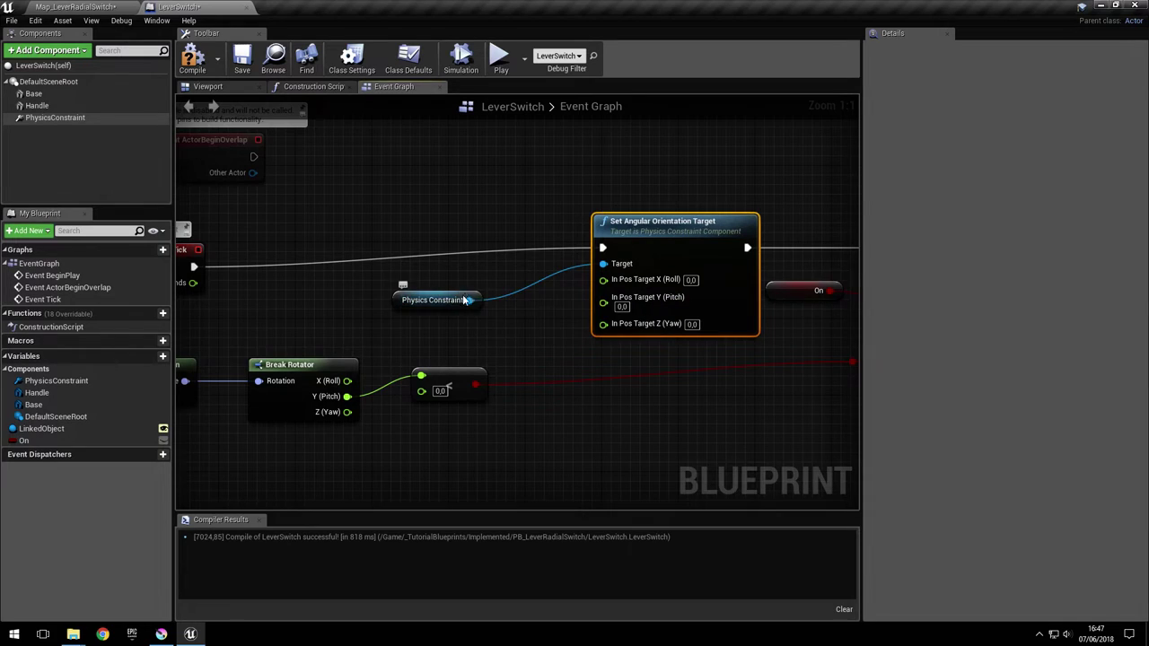
drag(458, 295, 516, 247)
right_drag(490, 294, 490, 327)
scroll(490, 327, up, 1)
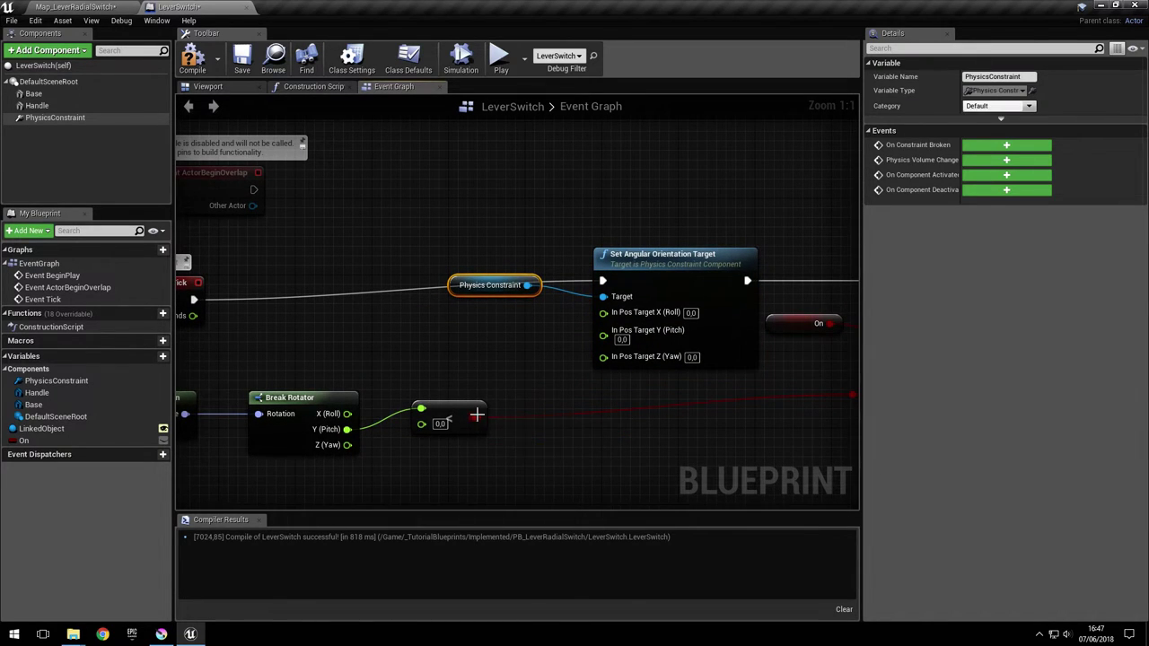
Step: Place the comparison result's reroute node close to the less-than output, and move the less-than node closer to Break Rotator
drag(476, 415, 534, 358)
click(492, 357)
right_drag(615, 411, 437, 377)
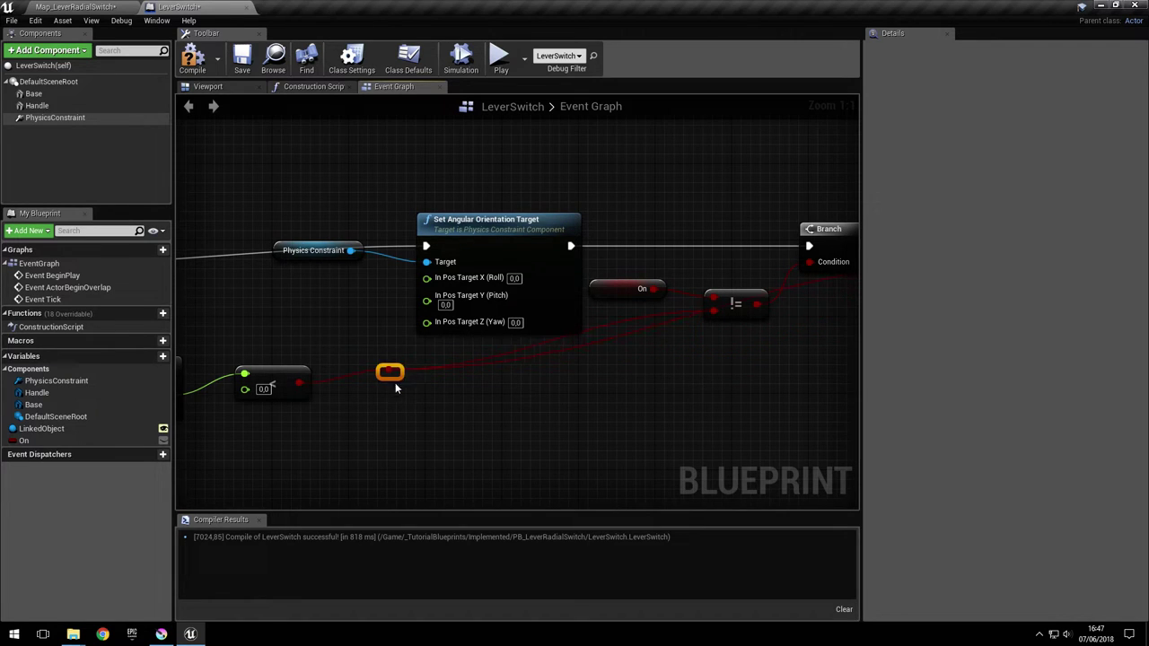
right_drag(364, 398, 607, 401)
drag(576, 348, 546, 368)
right_drag(688, 322, 467, 344)
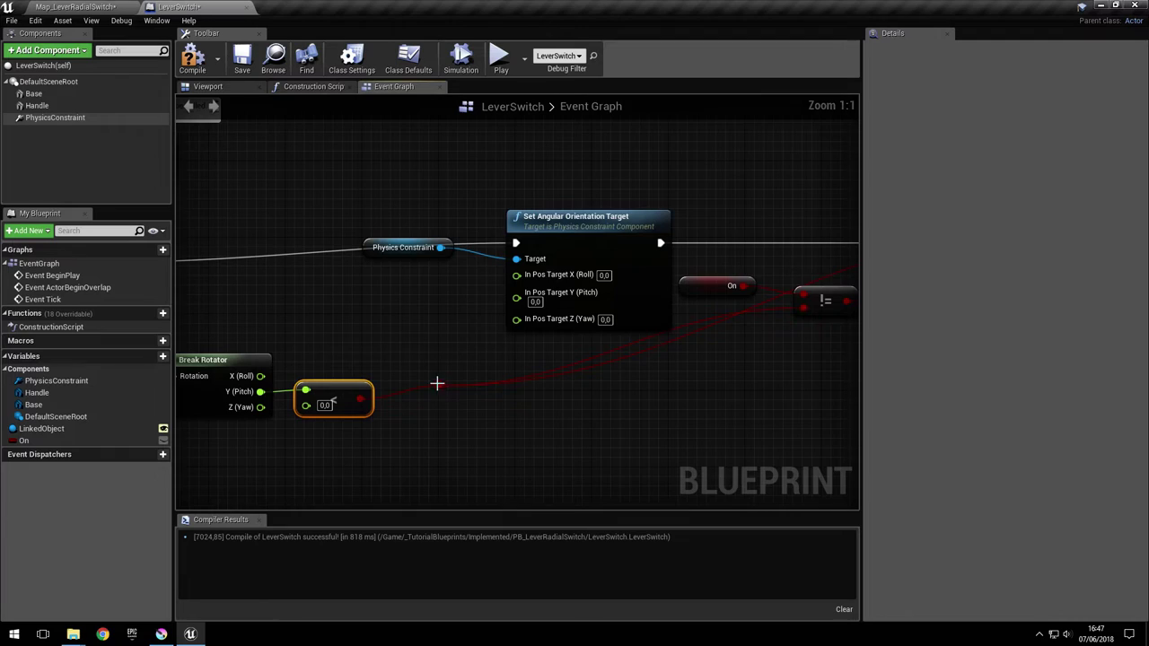
Step: Add a Select node indexed by the less-than result and connect its Return Value to In Pos Target Y (Pitch)
drag(440, 384, 444, 327)
text(s)
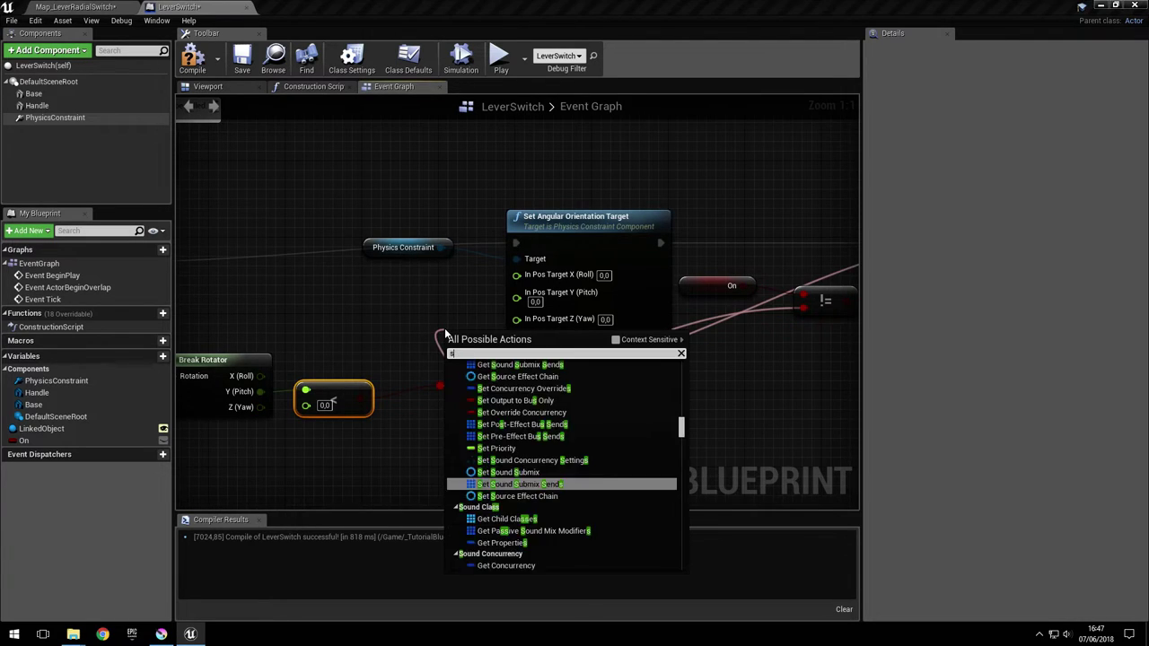
text(elect)
key(Return)
drag(502, 356, 518, 292)
right_drag(456, 374, 535, 383)
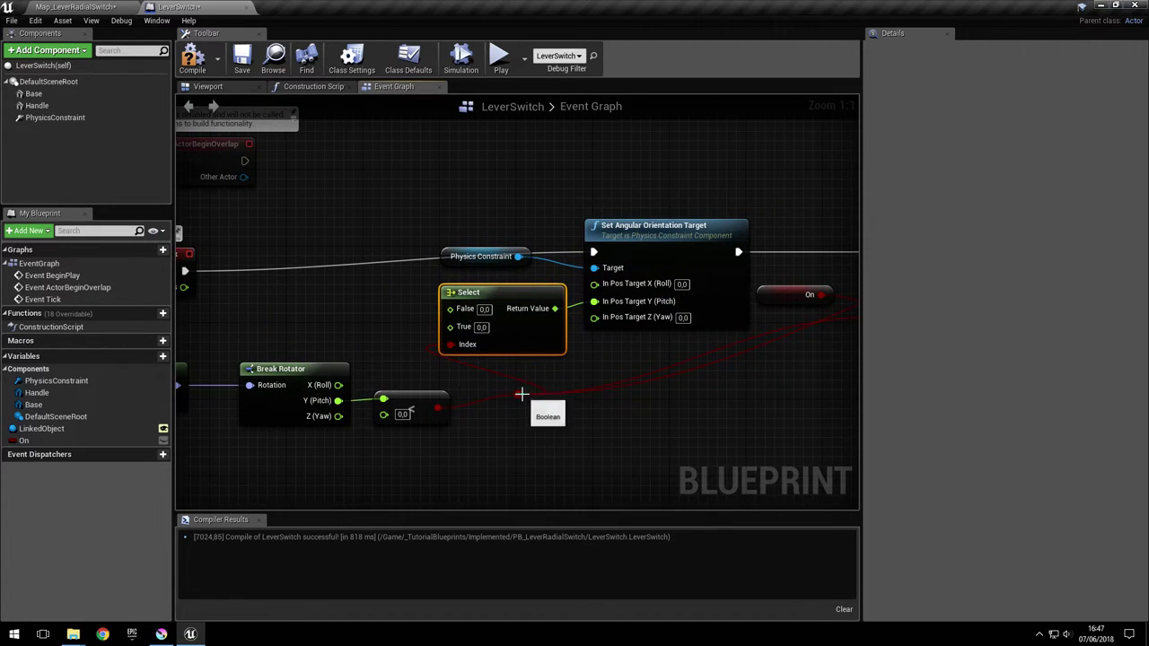
Step: Set the Select node's True value to -45 and False value to 45, and compile and save the LeverSwitch blueprint
click(481, 327)
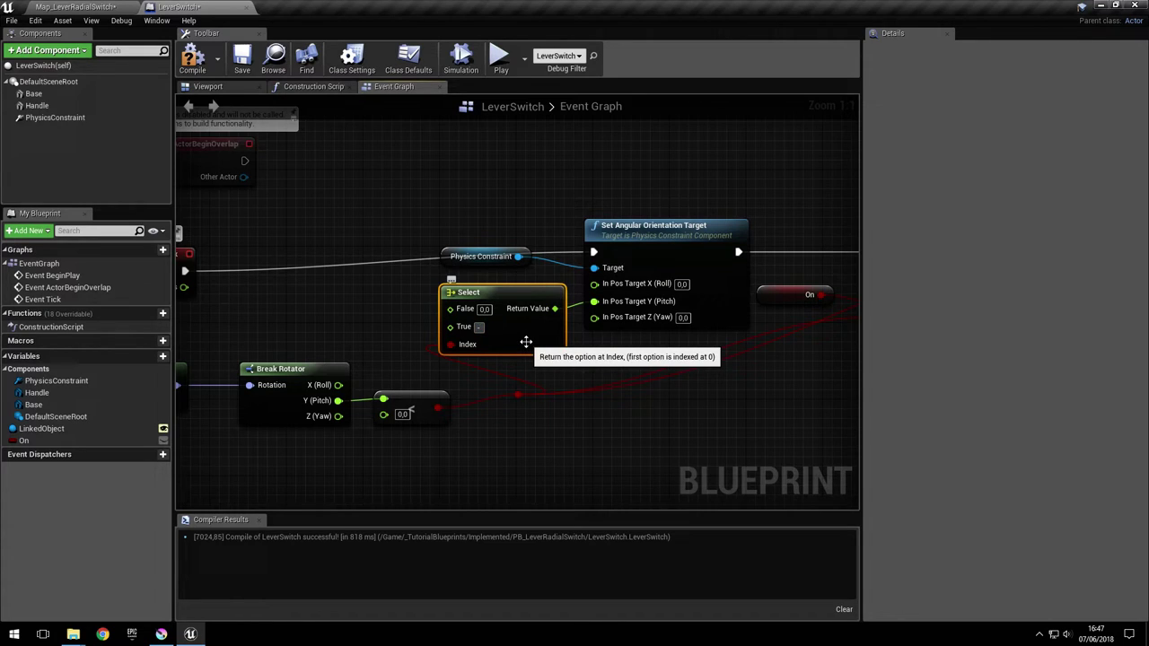
click(486, 310)
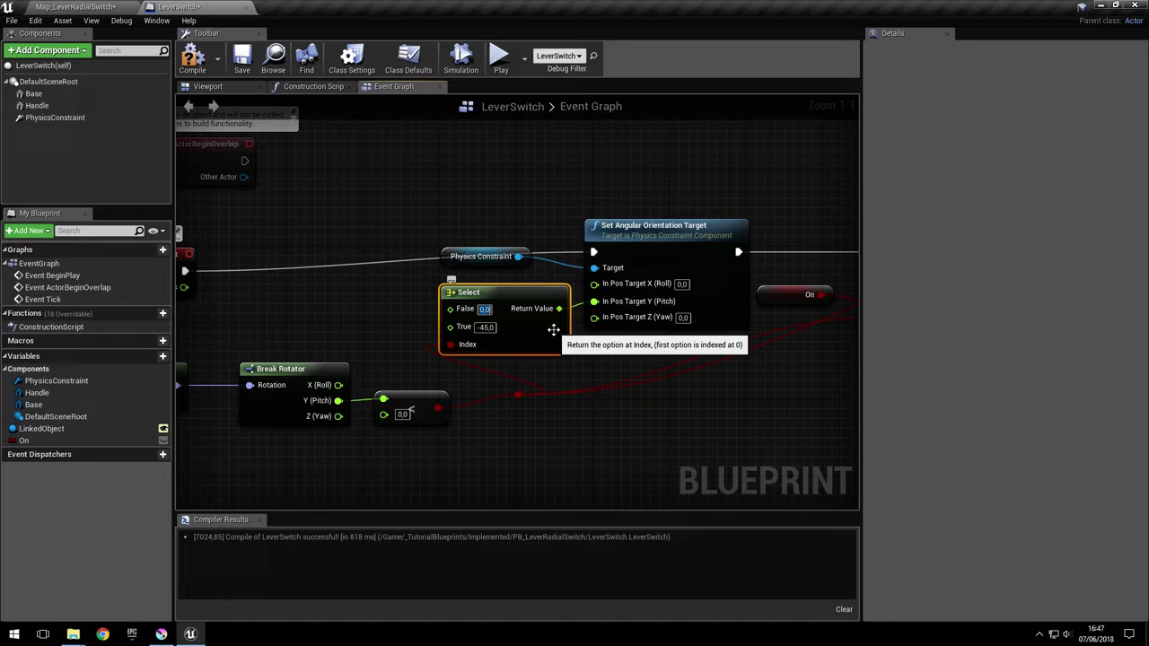
click(196, 72)
click(242, 63)
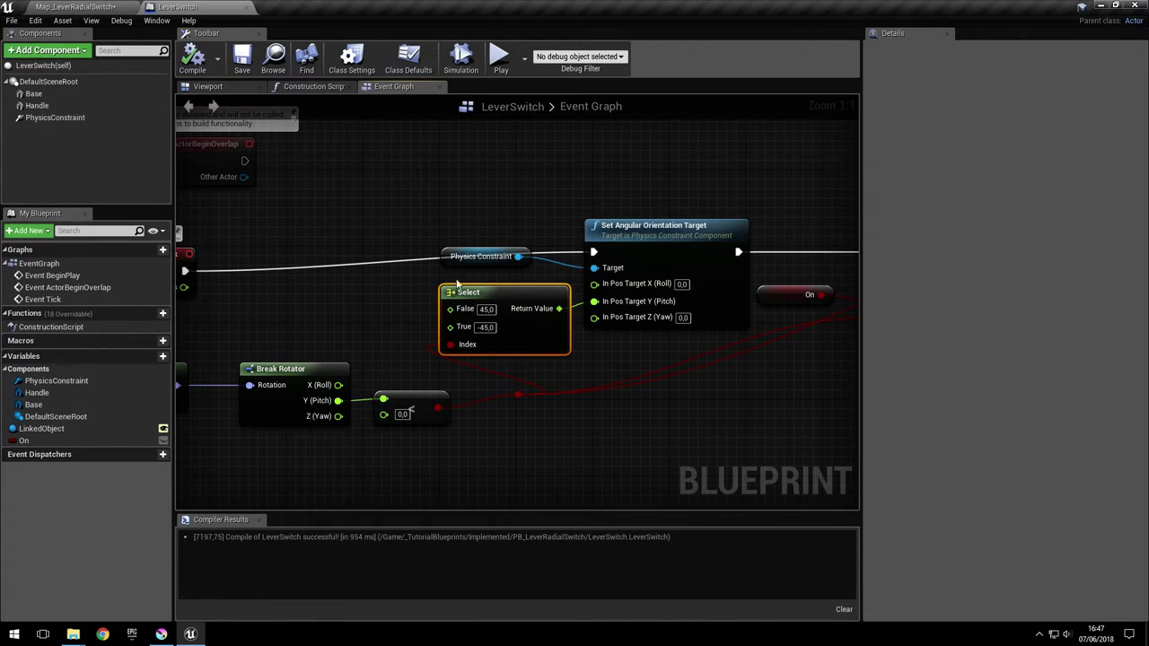
right_drag(472, 288, 464, 273)
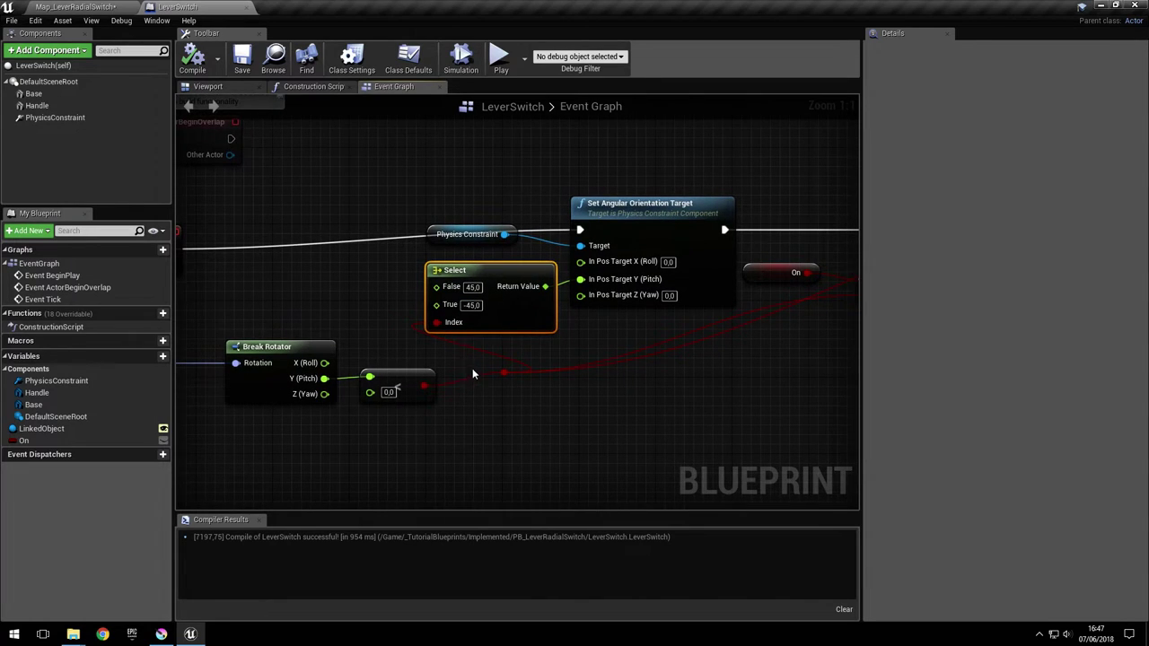
right_drag(473, 373, 492, 361)
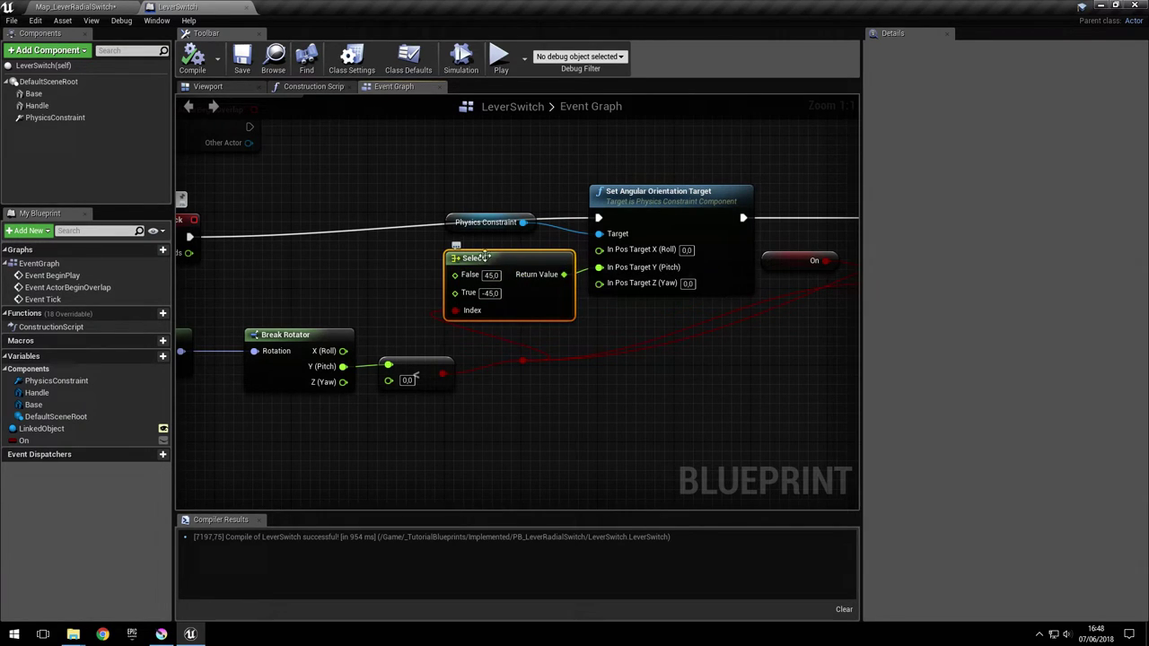
right_drag(532, 296, 461, 345)
right_drag(417, 352, 477, 316)
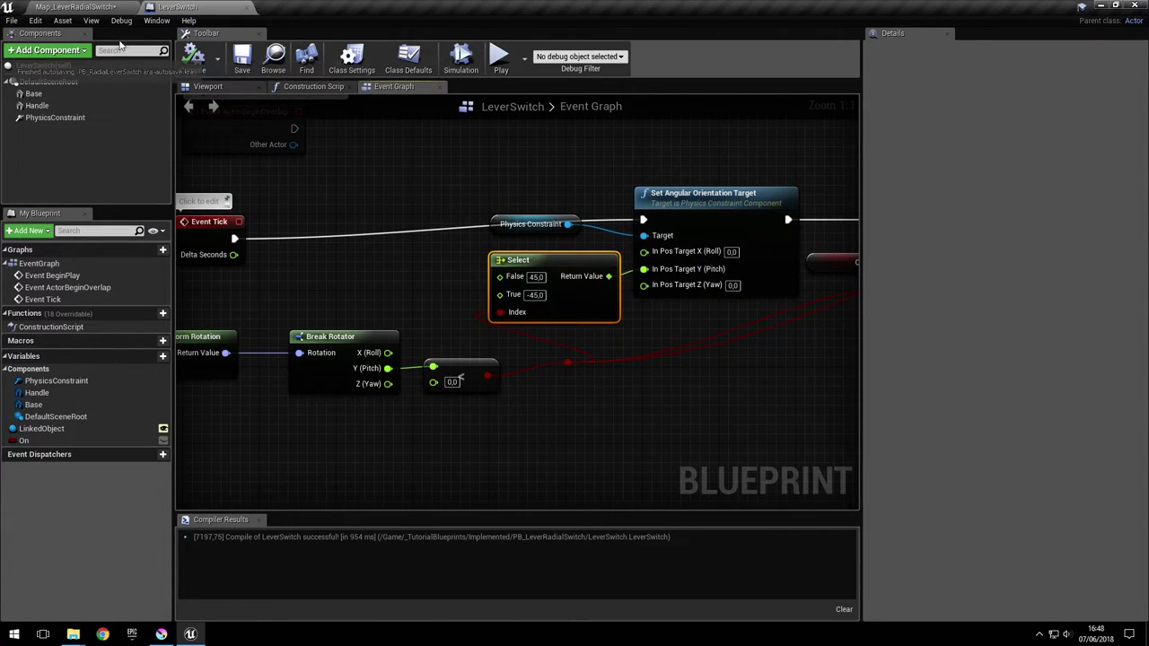
Step: Play-test Map_LeverRadialSwitch, swinging the lever handle to both sides to check its snapping and the linked light bulb
click(124, 8)
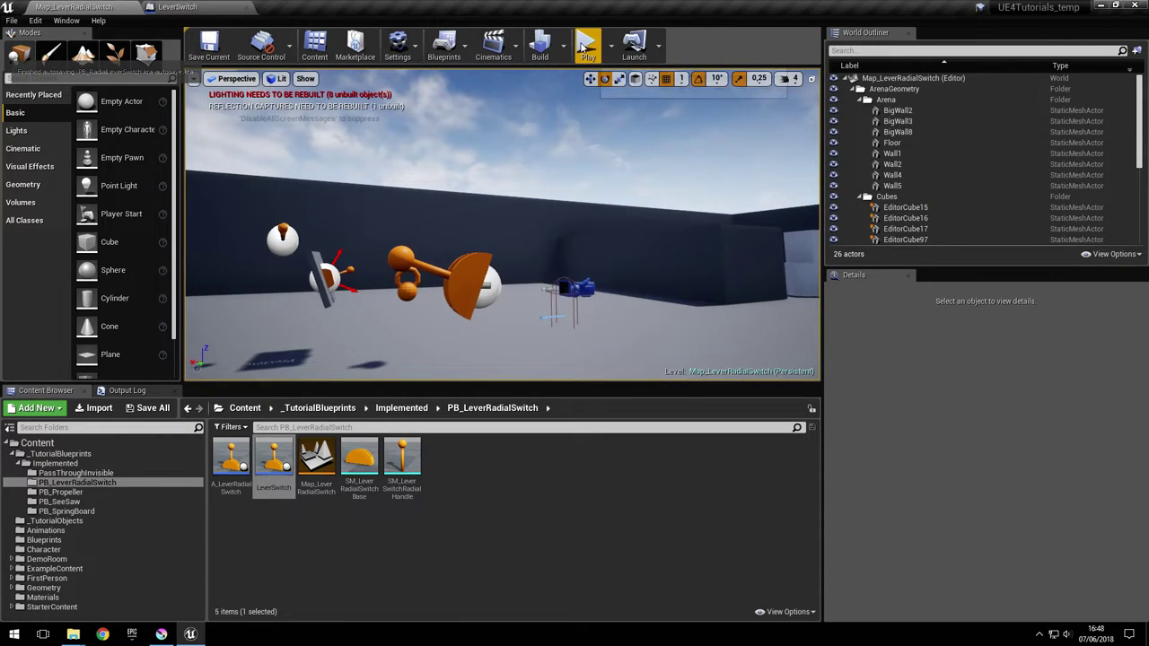
click(584, 47)
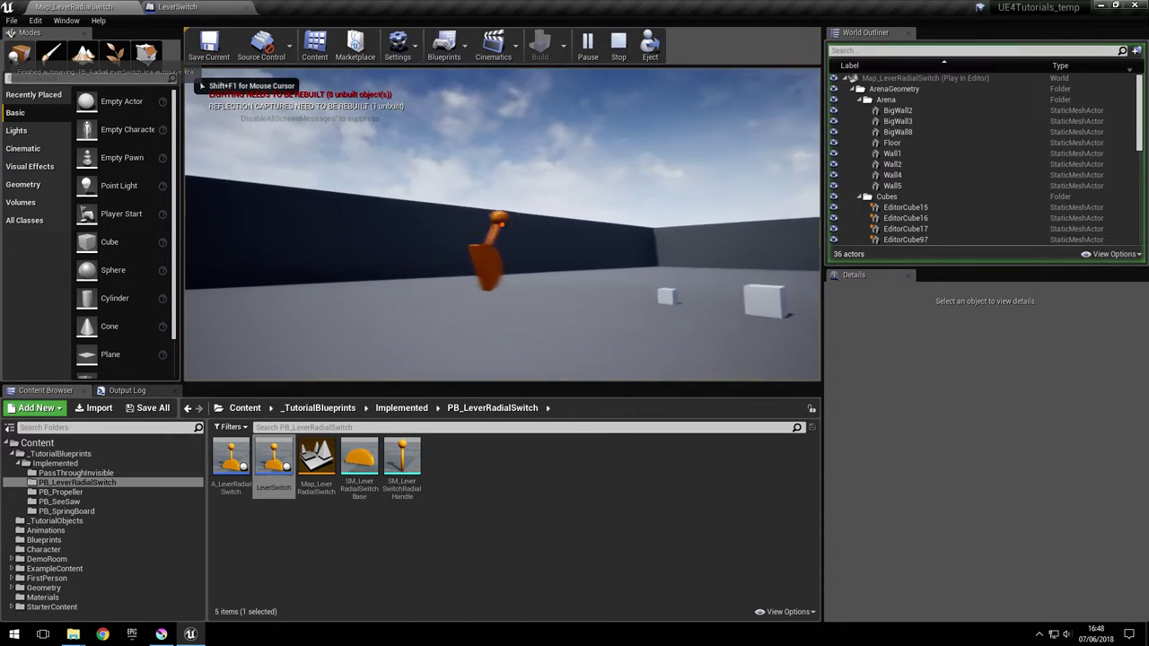
key(d)
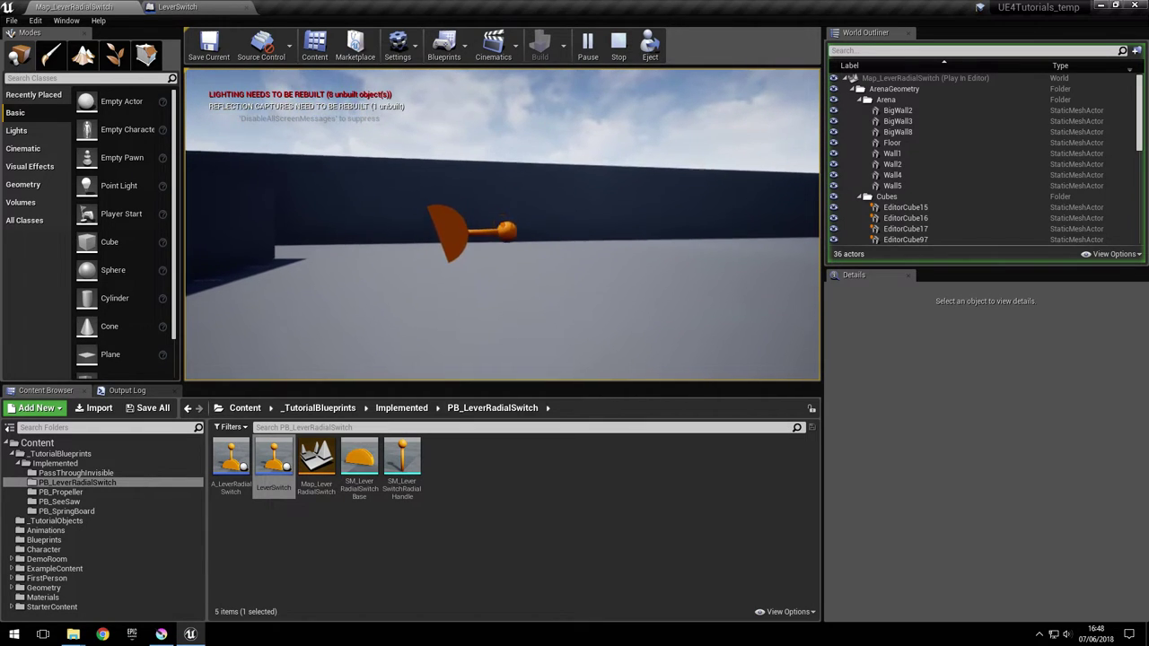
key(w)
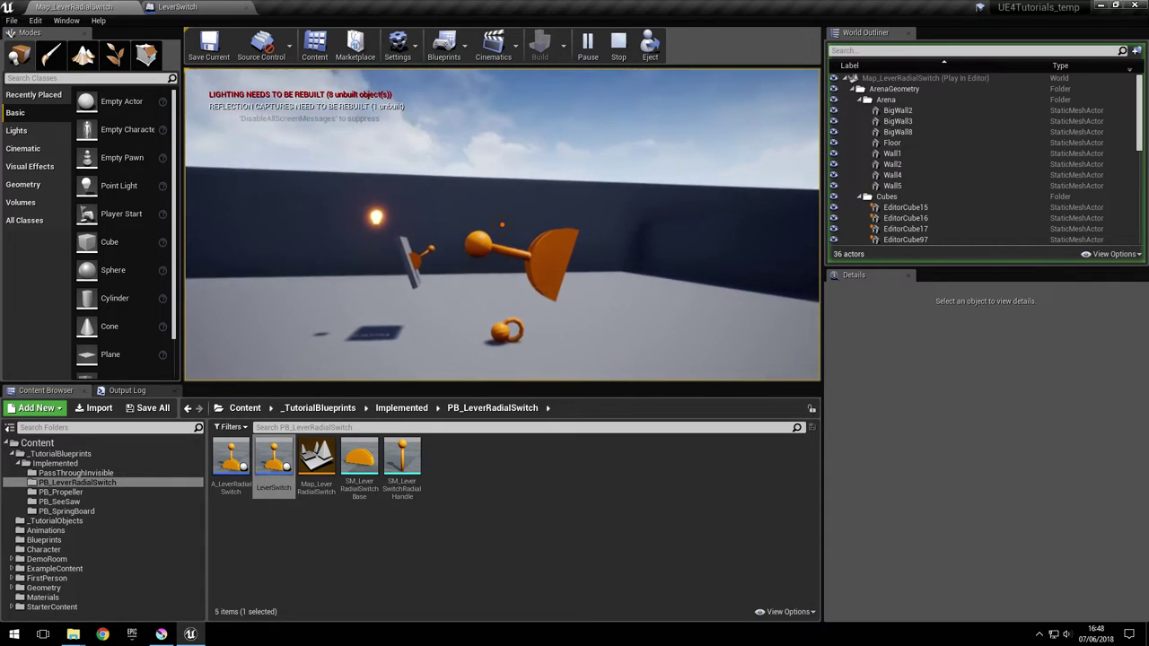
key(s)
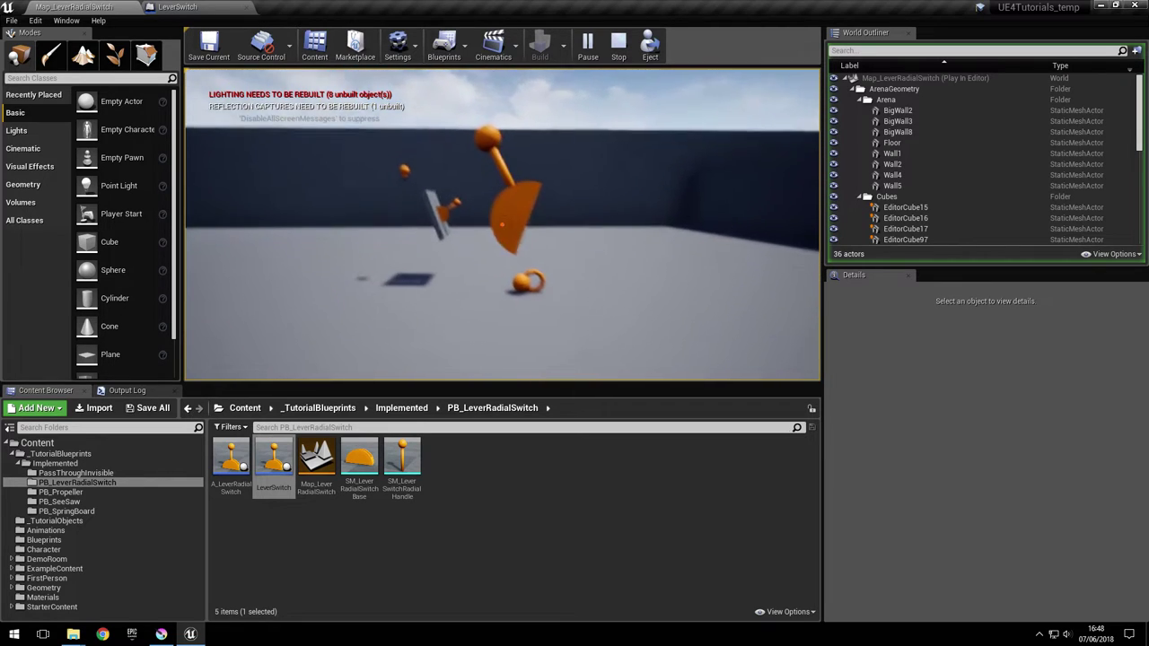
key(w)
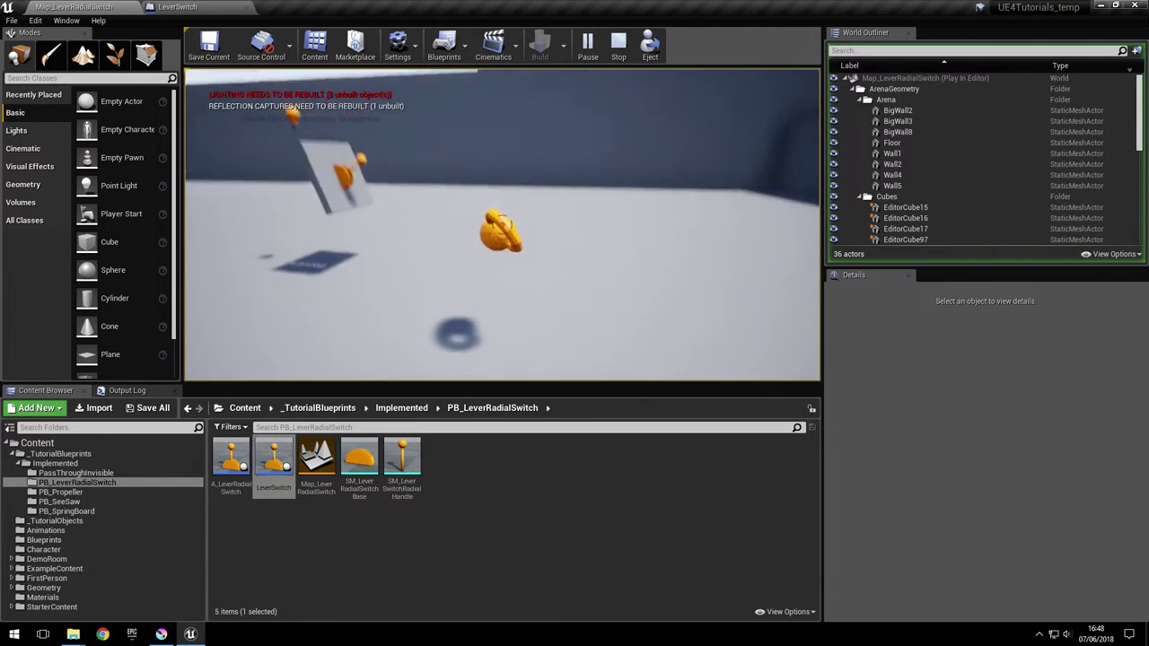
key(d)
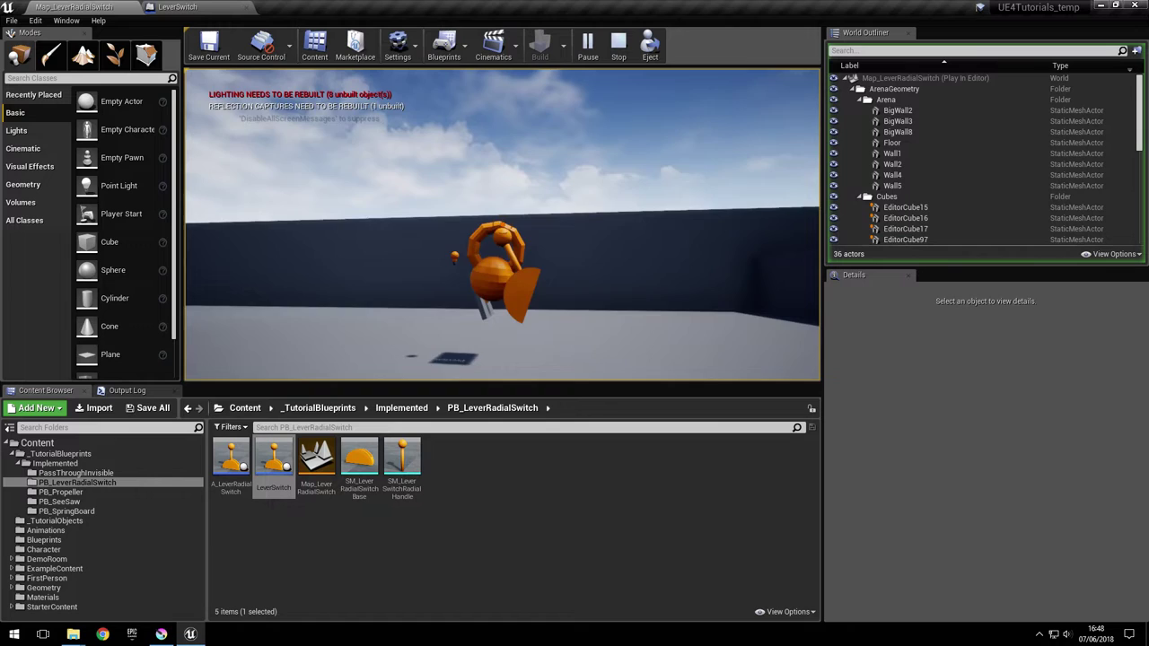
key(s)
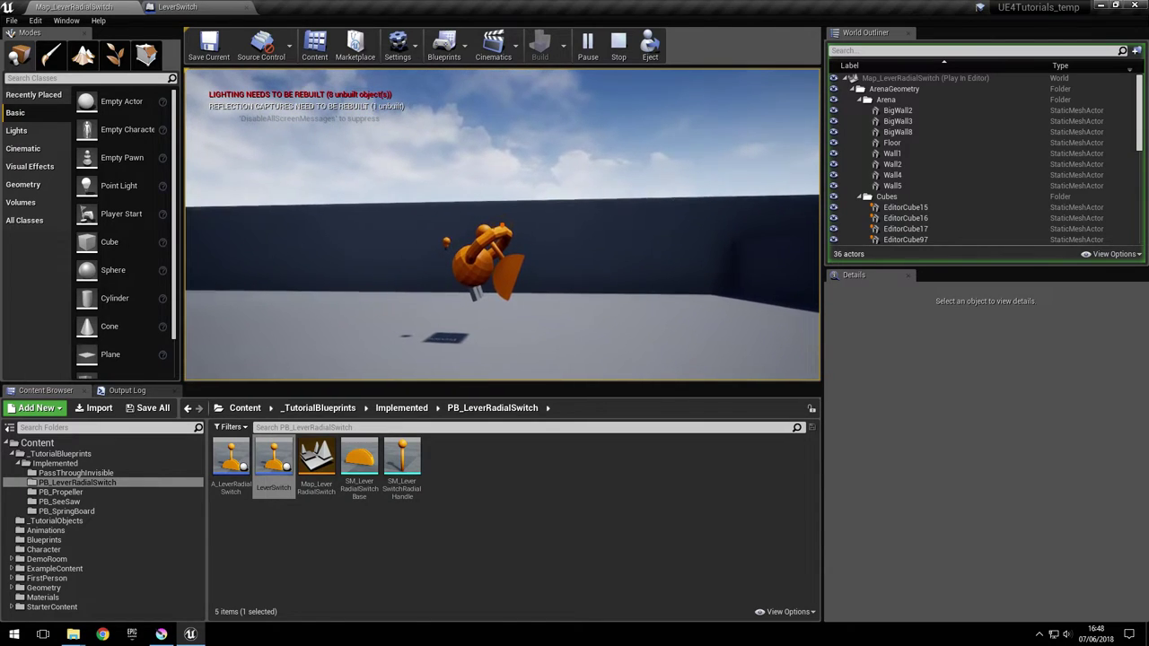
key(w)
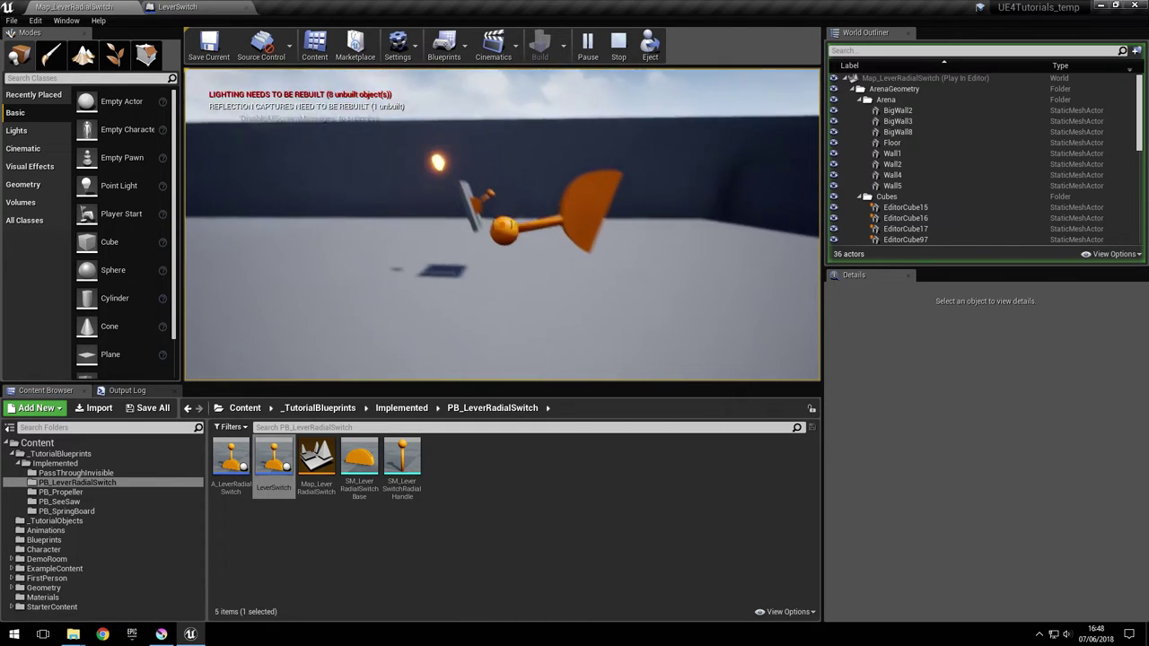
key(Escape)
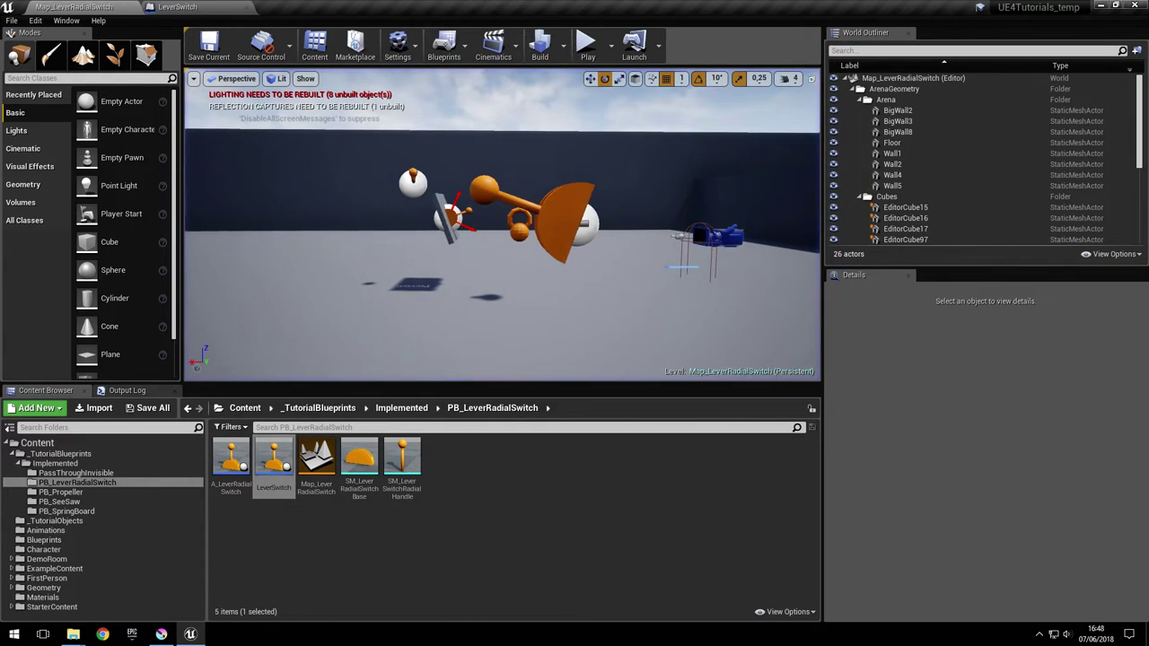
Step: In the LeverSwitch Event Graph, wire Event Tick directly to the Branch, move Set Angular Orientation Target slightly down, and compile
click(176, 7)
right_drag(401, 226, 383, 294)
scroll(344, 227, down, 3)
scroll(516, 328, up, 2)
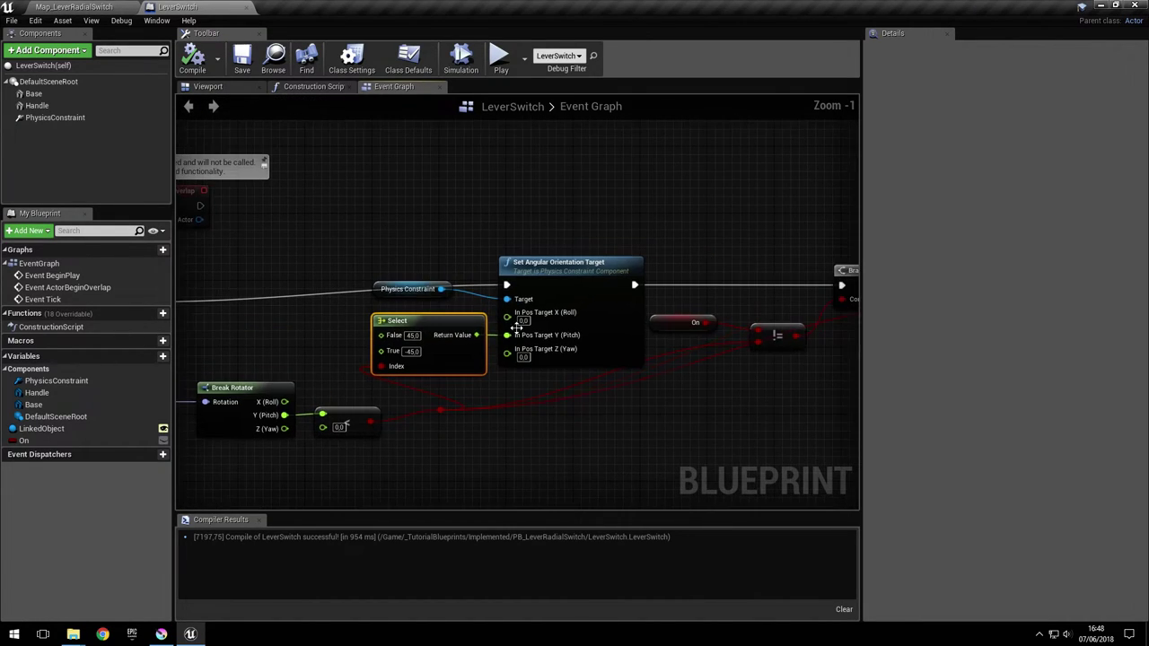
scroll(281, 294, down, 1)
drag(240, 298, 832, 286)
right_drag(714, 394, 681, 410)
drag(550, 299, 548, 321)
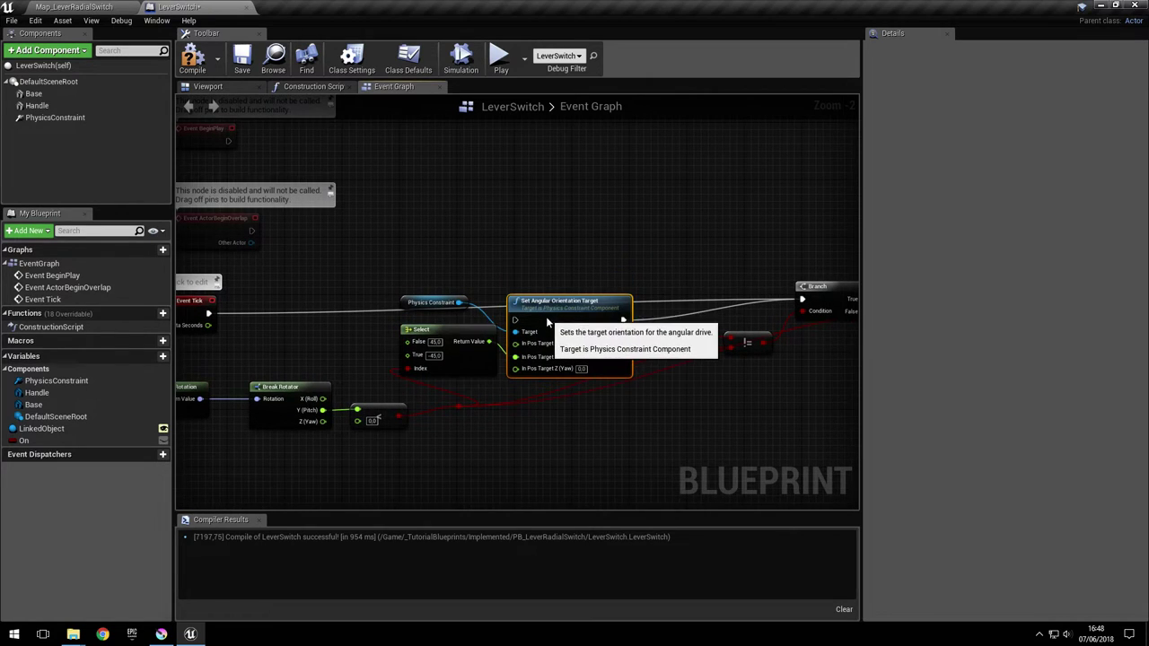
right_drag(471, 280, 411, 264)
click(199, 62)
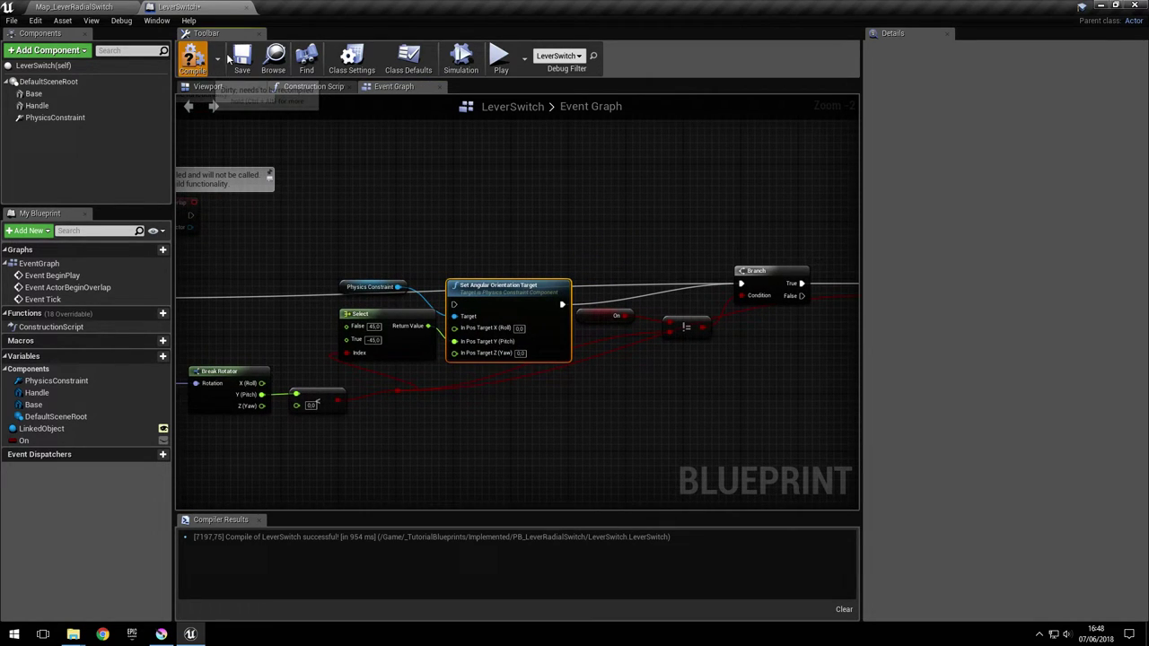
scroll(413, 266, down, 3)
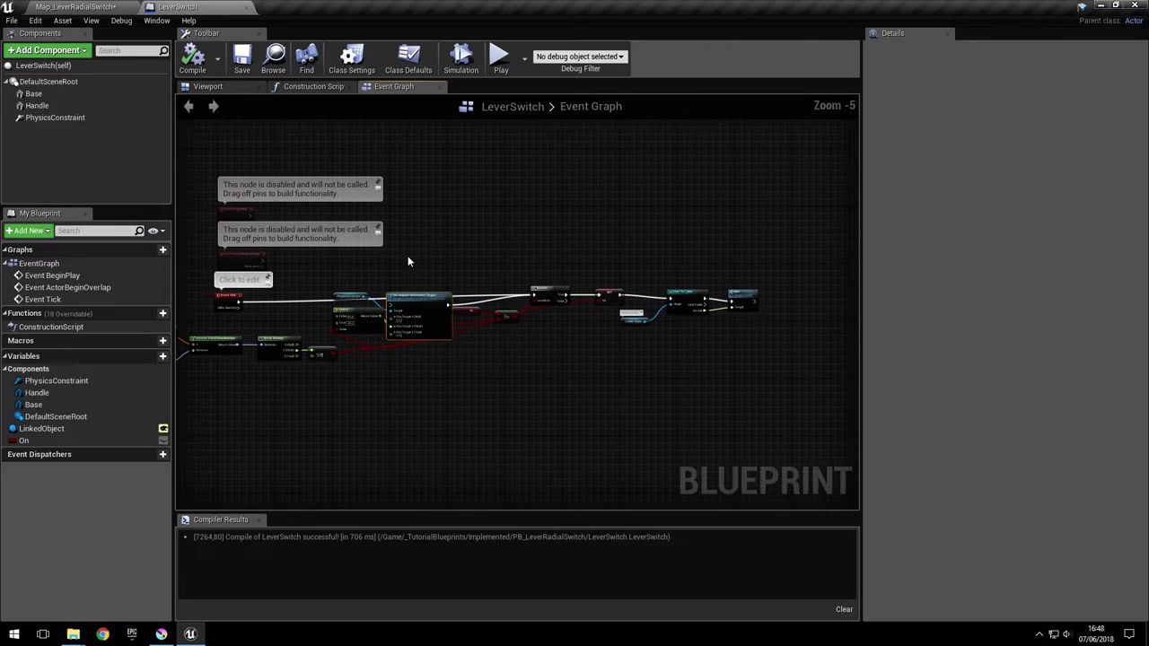
Step: Review the PhysicsConstraint's Angular Motor settings, and try tilting the Handle in the blueprint viewport, undoing each rotation
click(54, 117)
drag(1145, 229, 1135, 522)
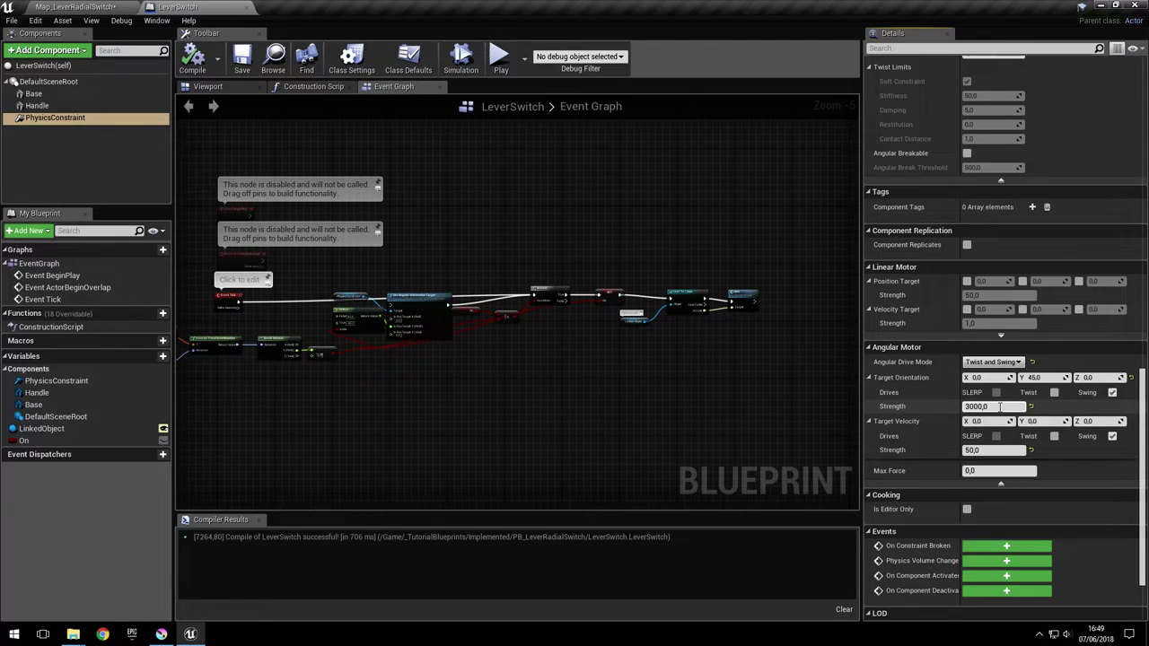
click(209, 86)
drag(513, 367, 580, 303)
key(ctrl+z)
click(519, 360)
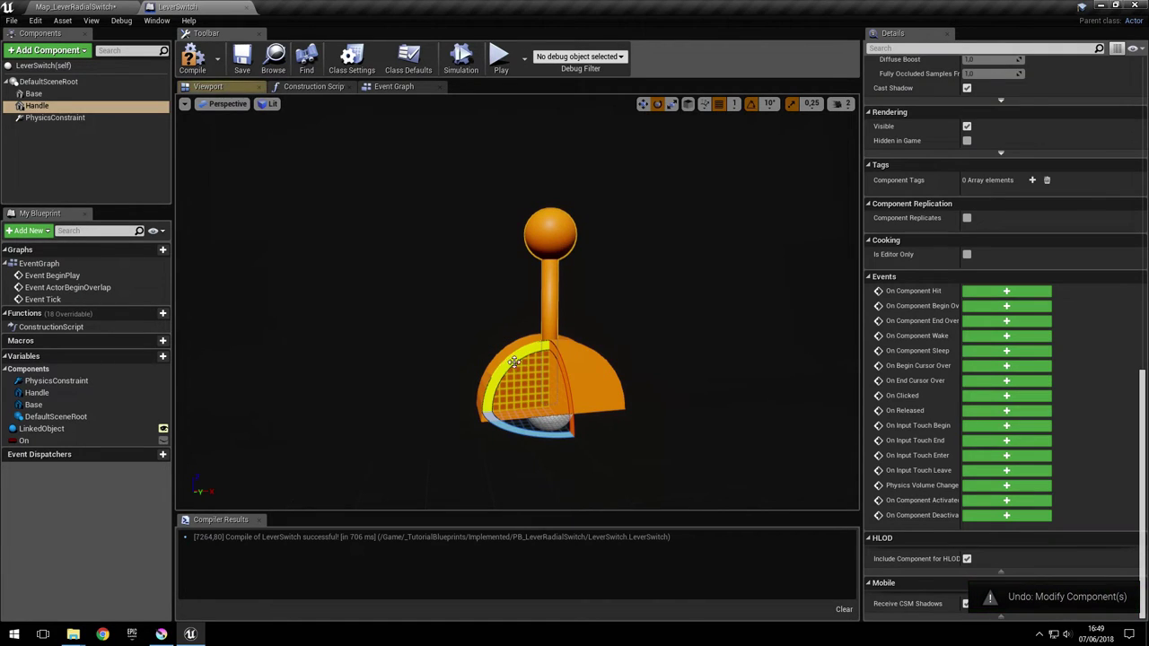
drag(502, 367, 606, 438)
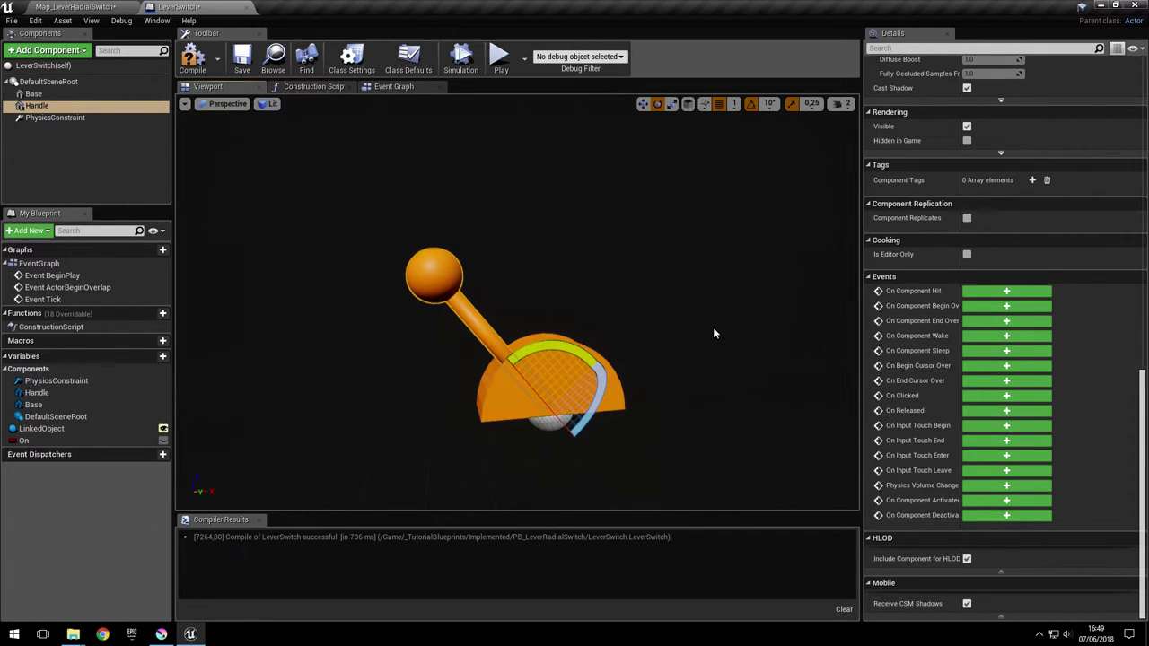
key(ctrl+z)
Step: Set the PhysicsConstraint's Angular Motor Target Orientation Strength to 100, and compile and save the LeverSwitch blueprint
click(86, 121)
scroll(1060, 454, down, 5)
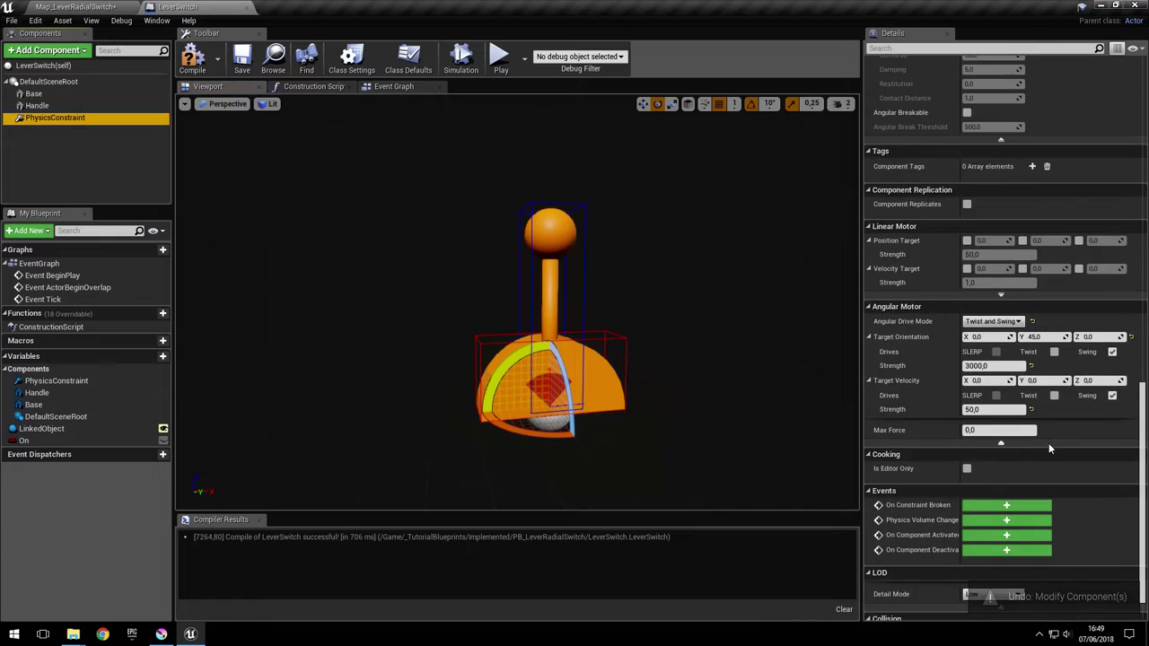
click(991, 330)
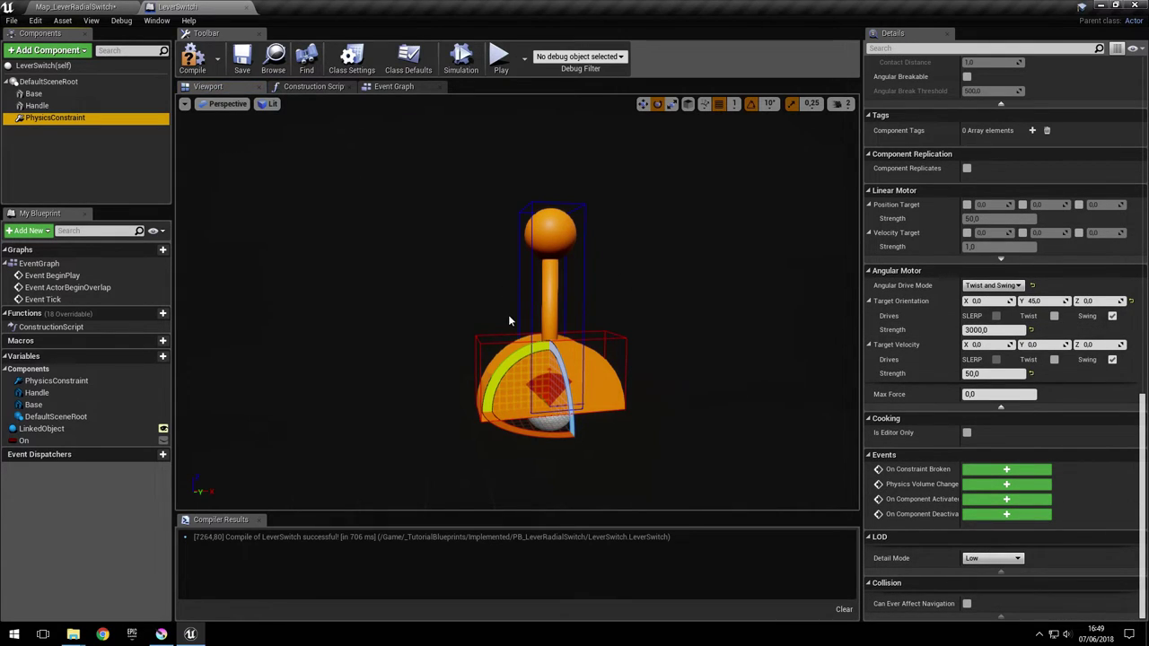
mouse_move(588, 310)
right_down()
mouse_move(561, 225)
mouse_move(588, 314)
mouse_move(610, 314)
right_up()
click(1009, 329)
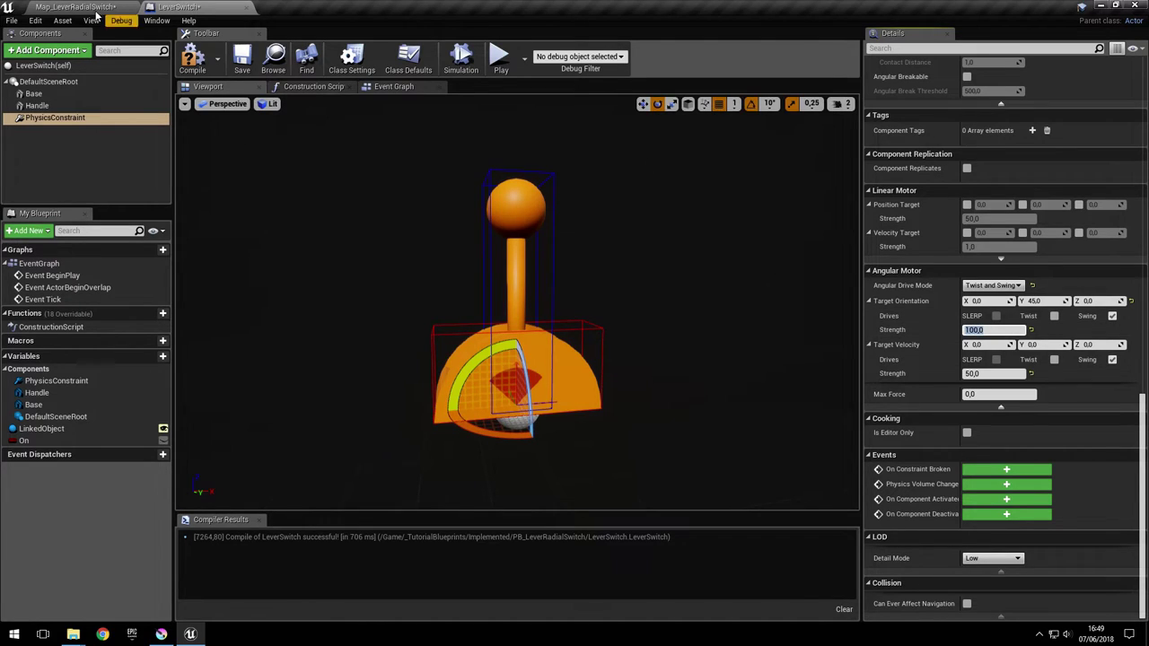
click(197, 63)
click(243, 59)
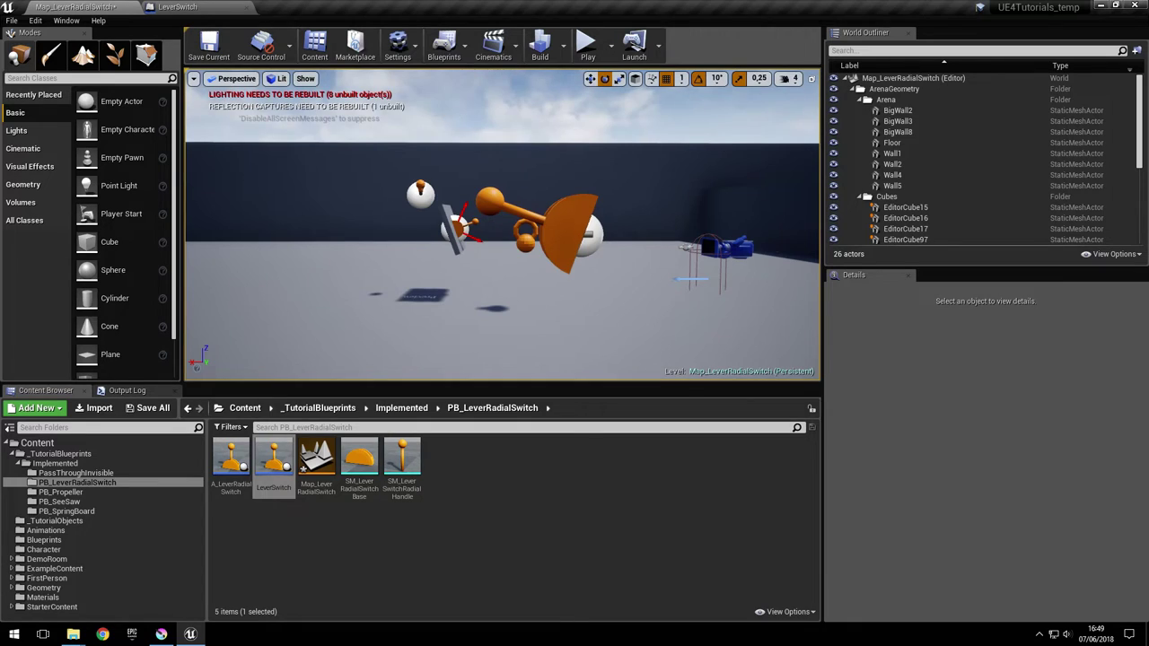
Step: Play-test the level and pull the lever handle to examine how it behaves with the weaker angular motor
click(526, 225)
key(w)
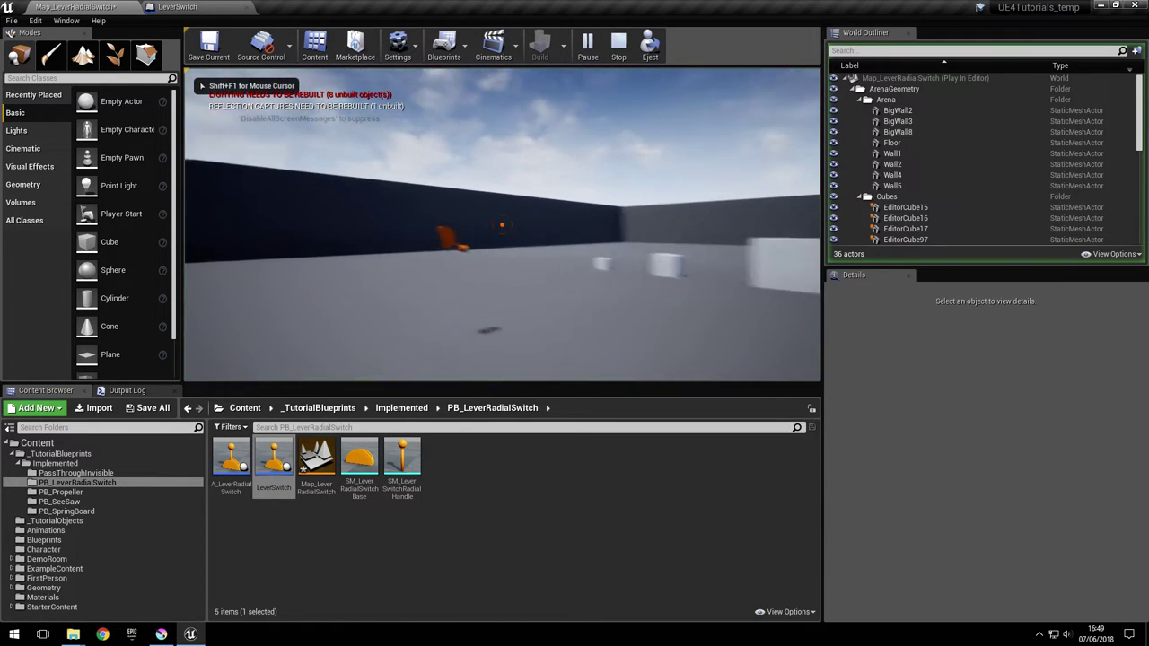
key(w)
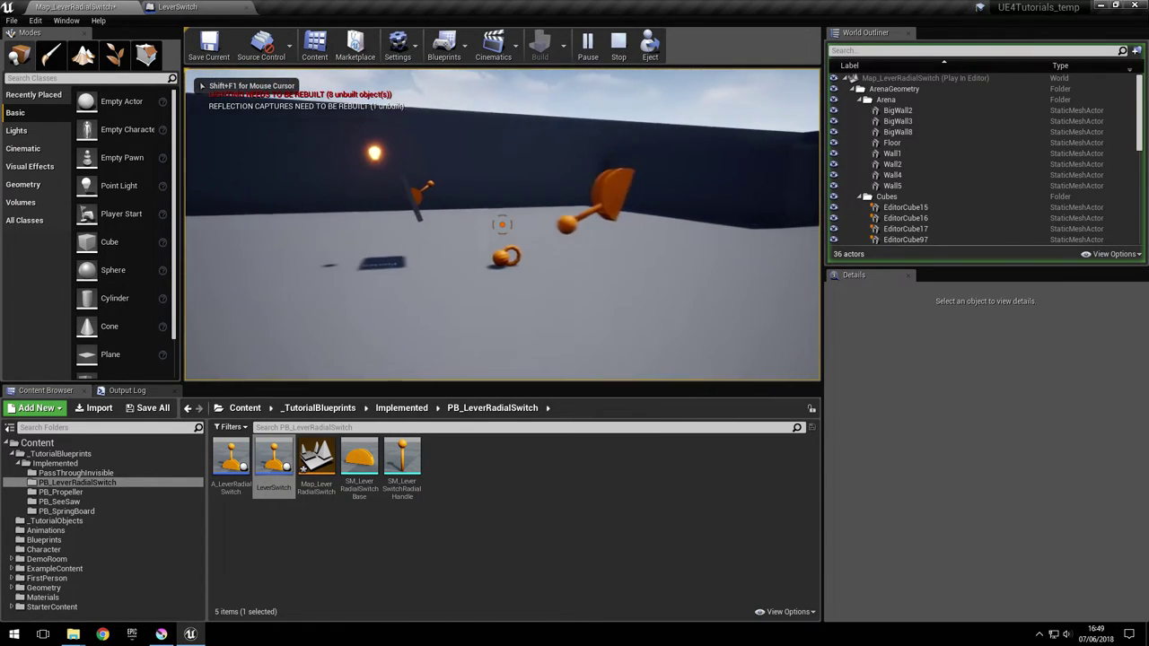
key(d)
drag(502, 225, 503, 142)
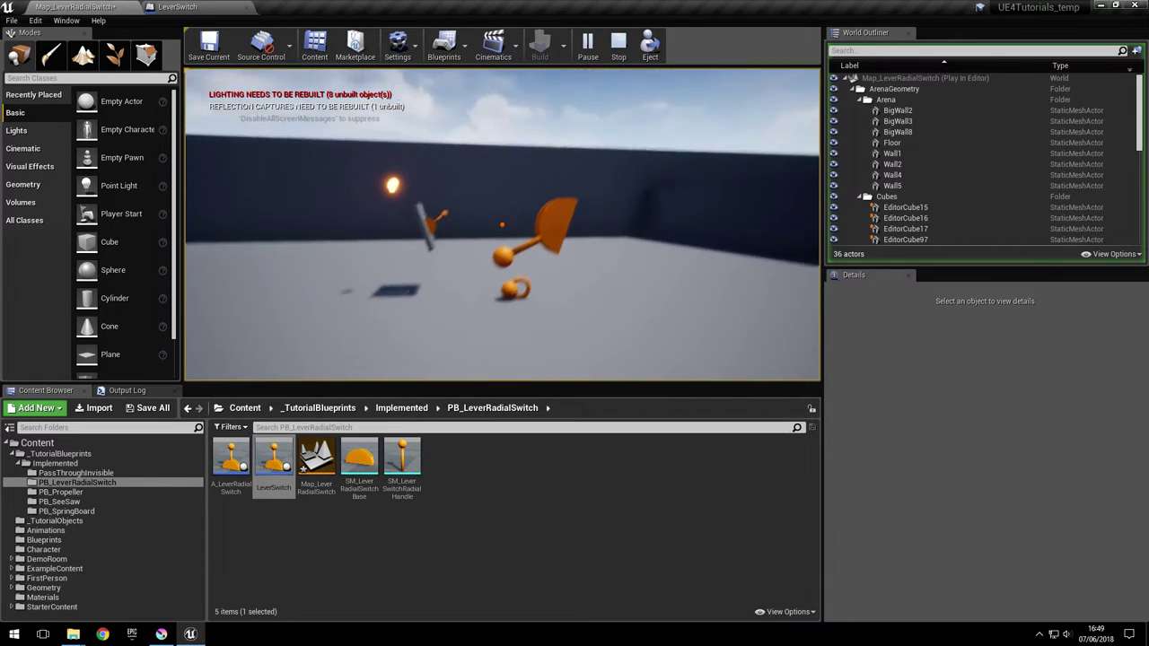
key(Escape)
Step: Set the PhysicsConstraint's Target Orientation Strength to 3000 and compile the LeverSwitch blueprint
click(251, 7)
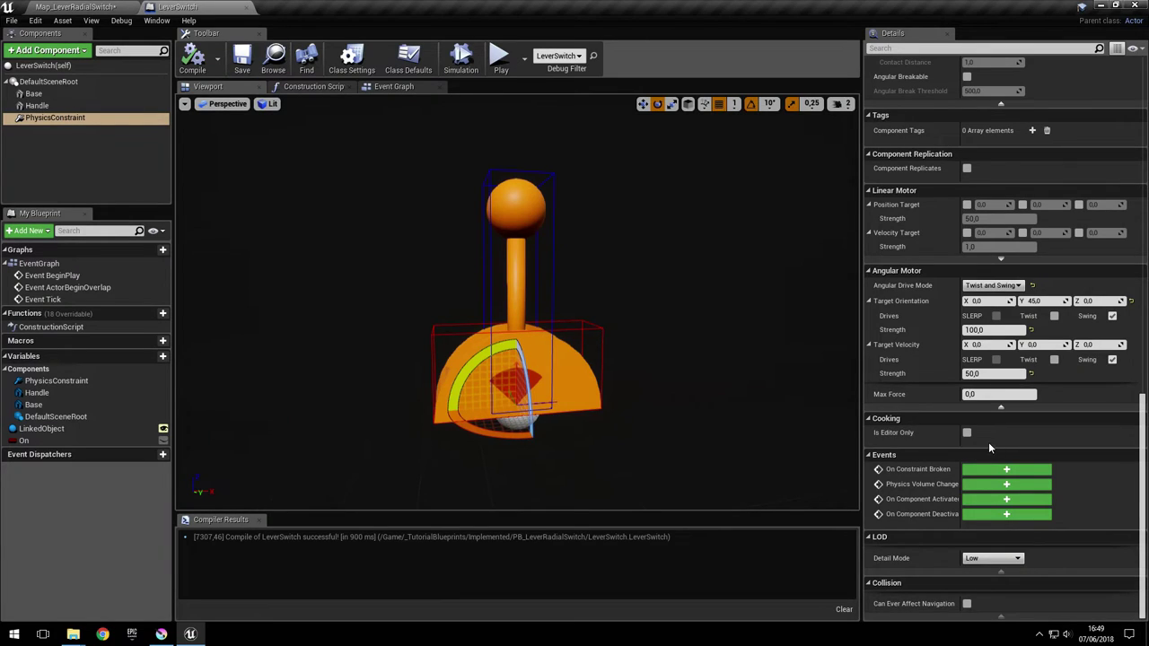
click(999, 329)
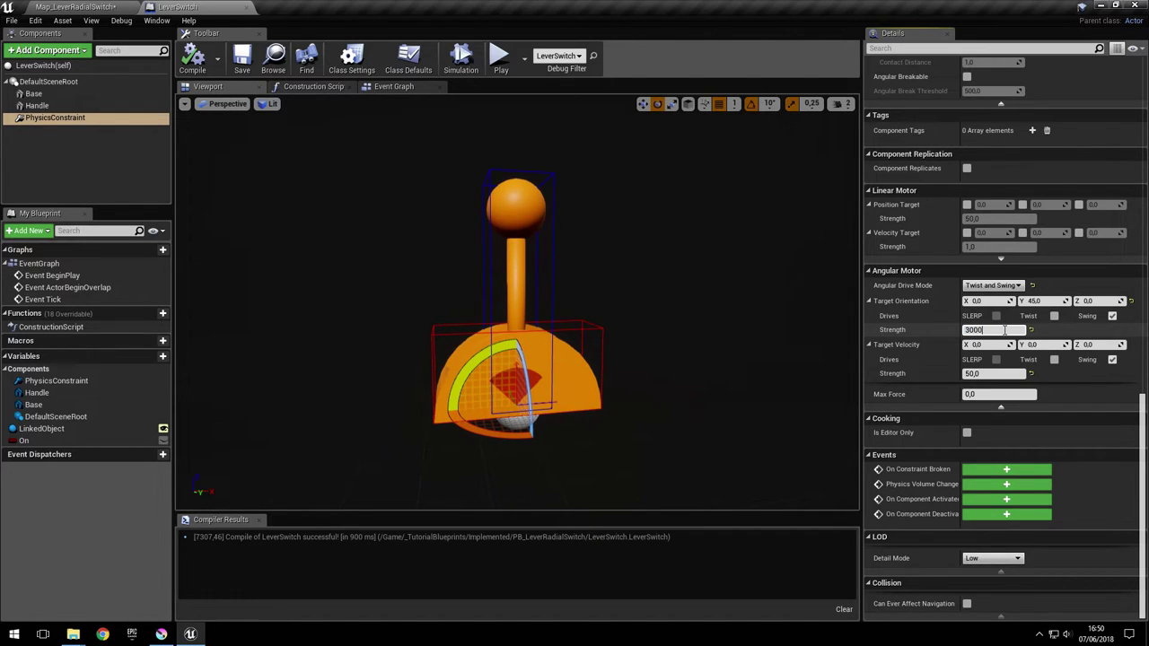
click(196, 62)
key(F7)
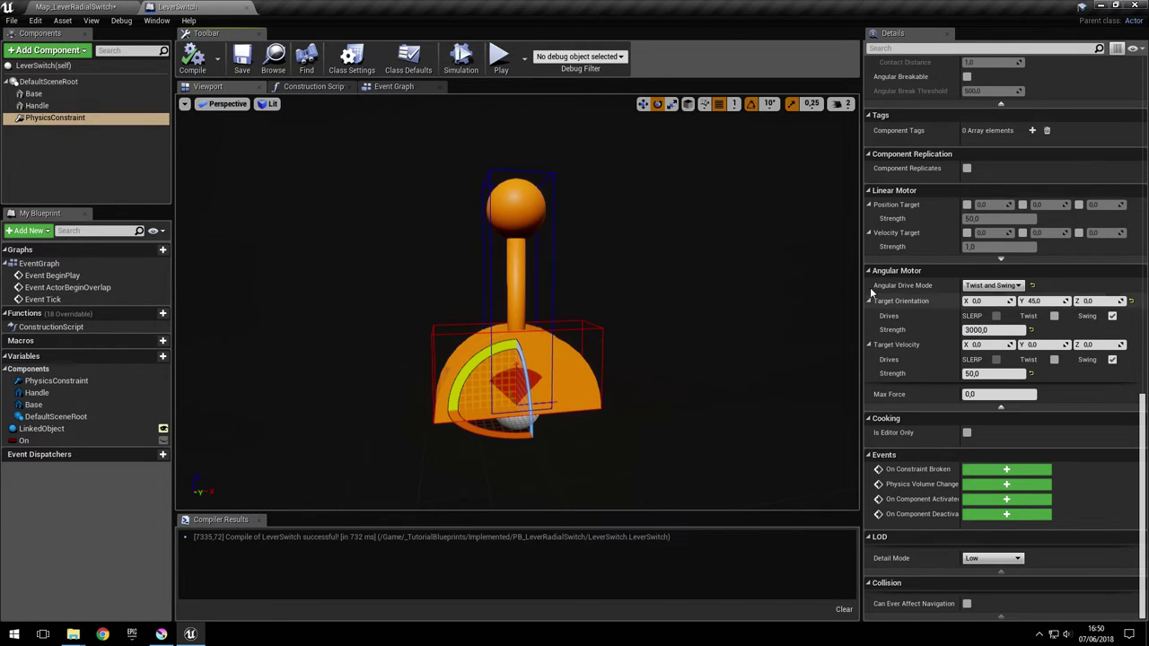
Step: Play-test Map_LeverRadialSwitch and examine the lever's motion with the stronger angular motor and a fixed orientation target
click(98, 7)
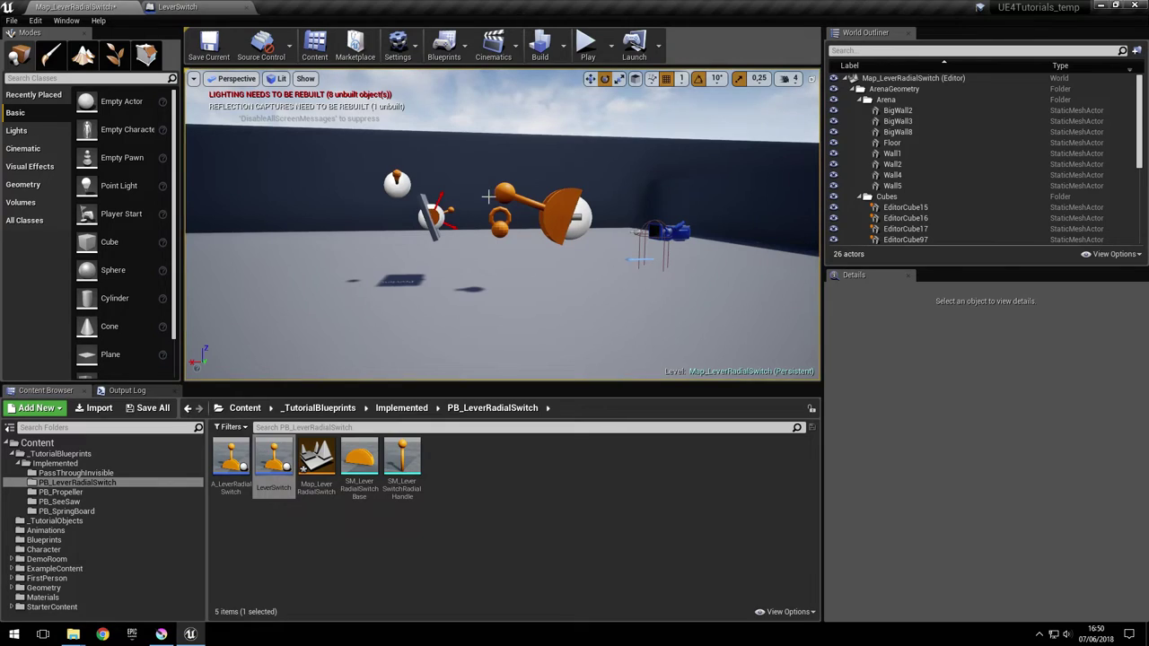
mouse_move(447, 192)
right_down()
mouse_move(386, 199)
mouse_move(447, 192)
right_up()
right_drag(483, 235, 482, 235)
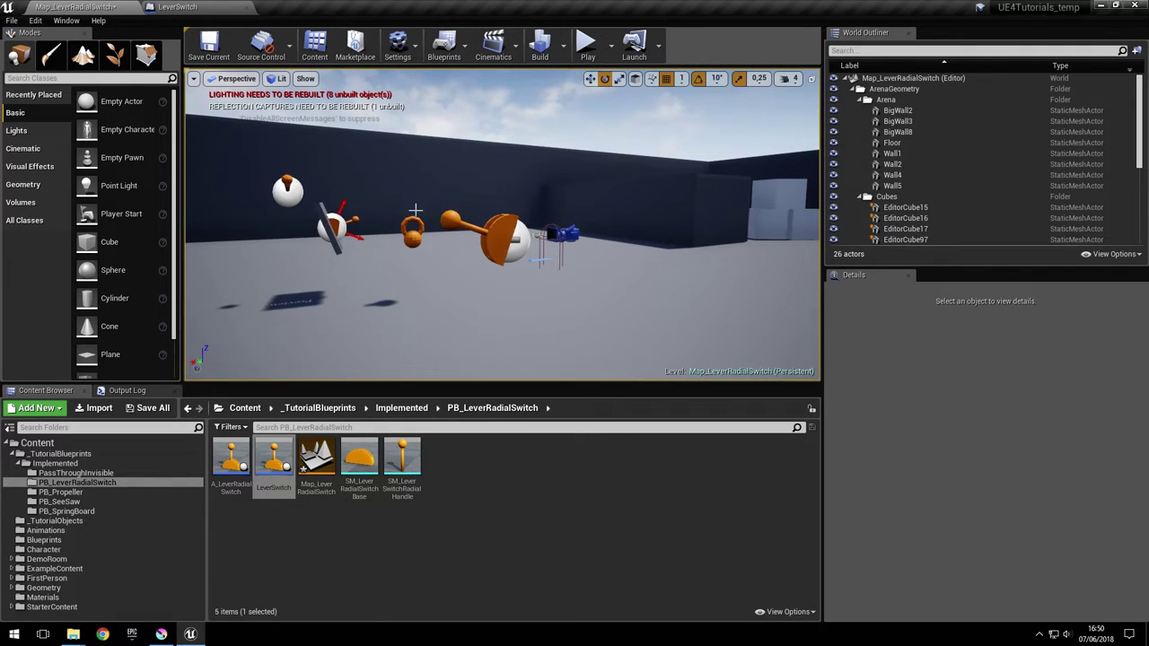
right_drag(482, 235, 482, 235)
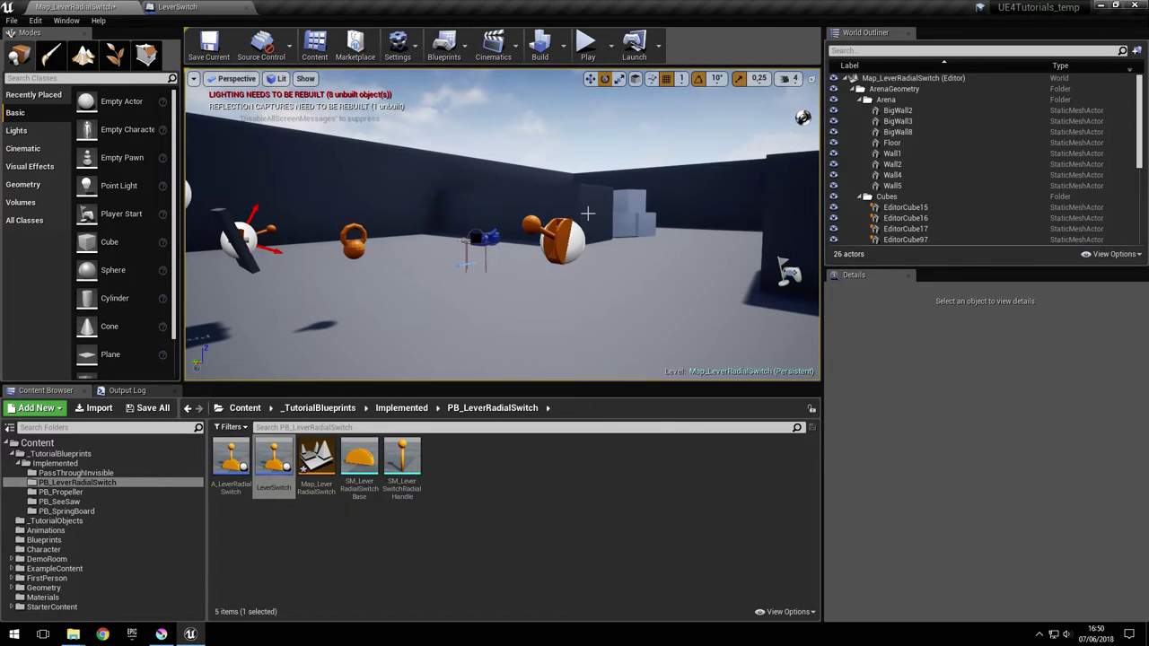
right_drag(547, 240, 531, 213)
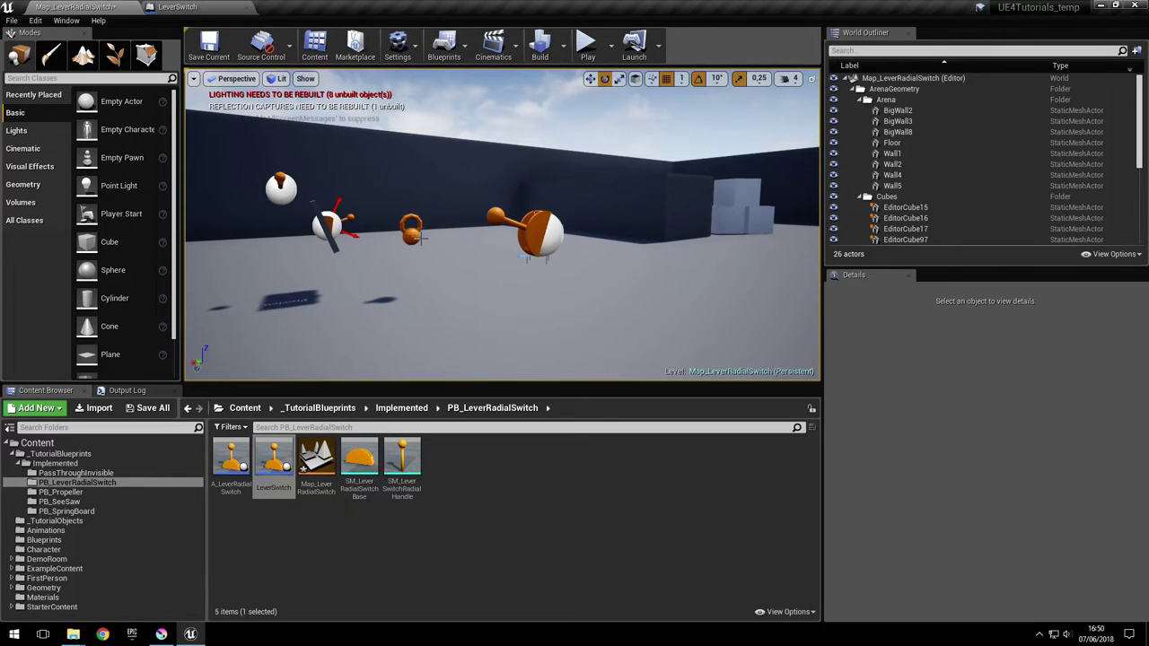
click(585, 44)
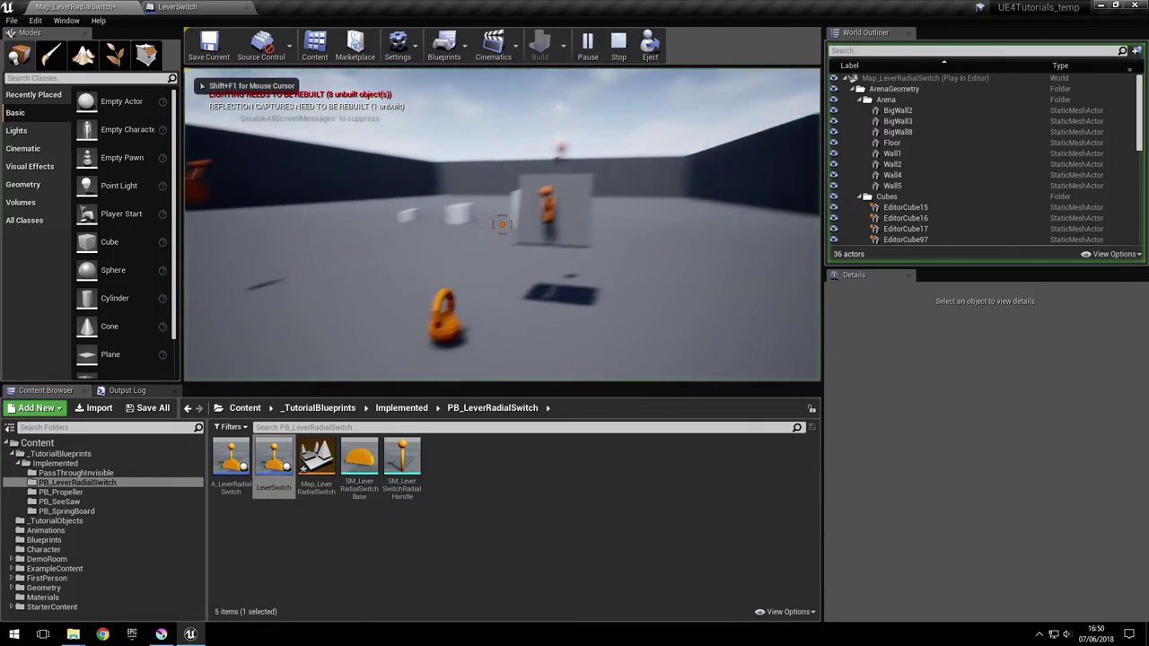
key(w)
click(502, 225)
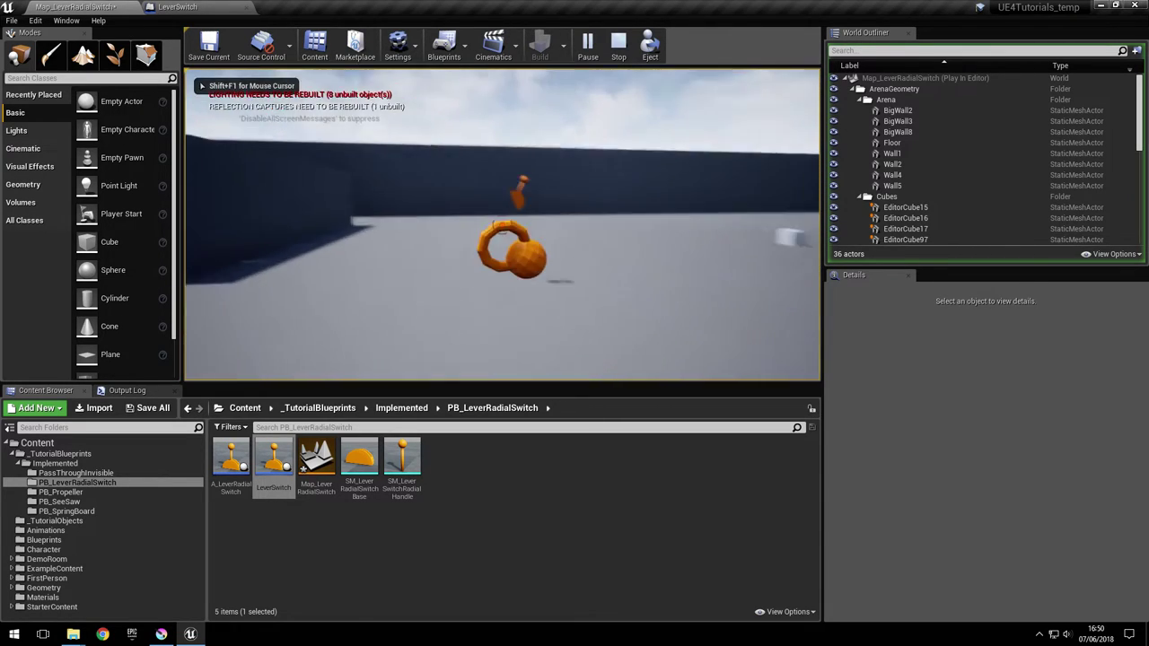
key(w)
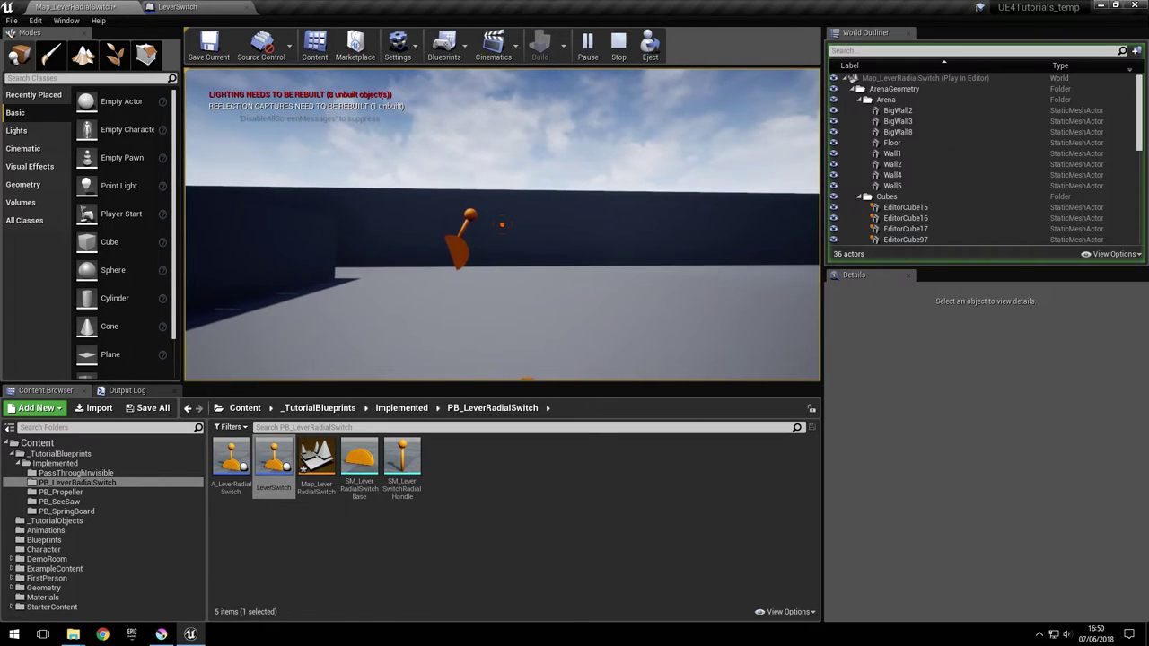
key(Escape)
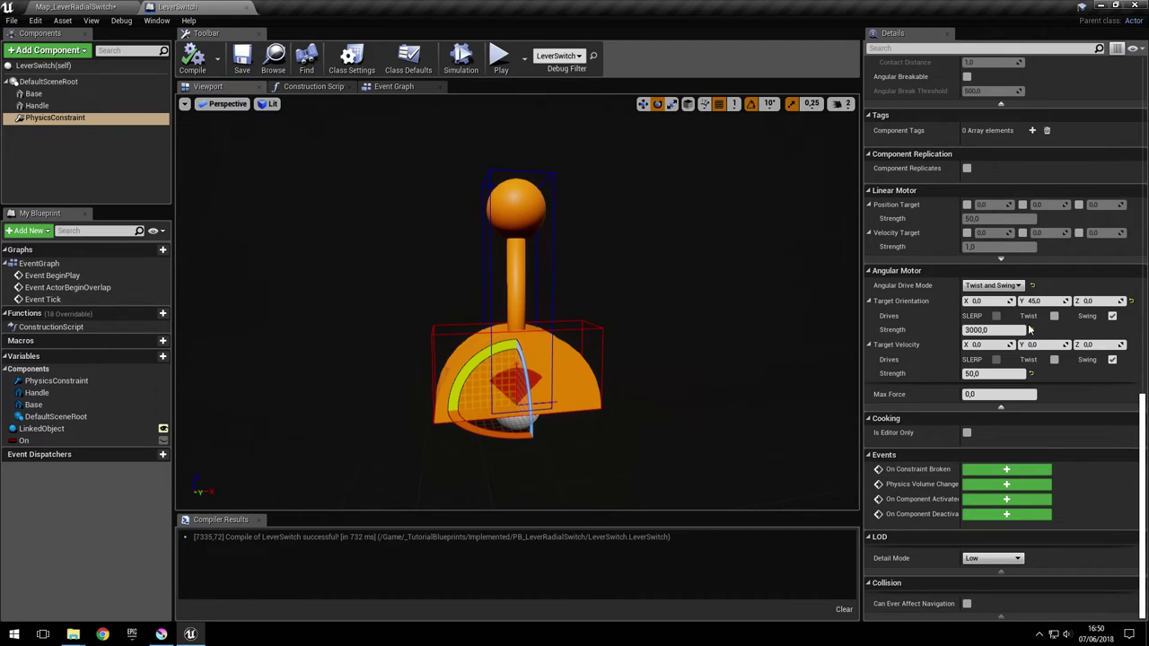
Step: Set the PhysicsConstraint's Target Orientation Strength to 7000, then compile and save the LeverSwitch blueprint
click(995, 329)
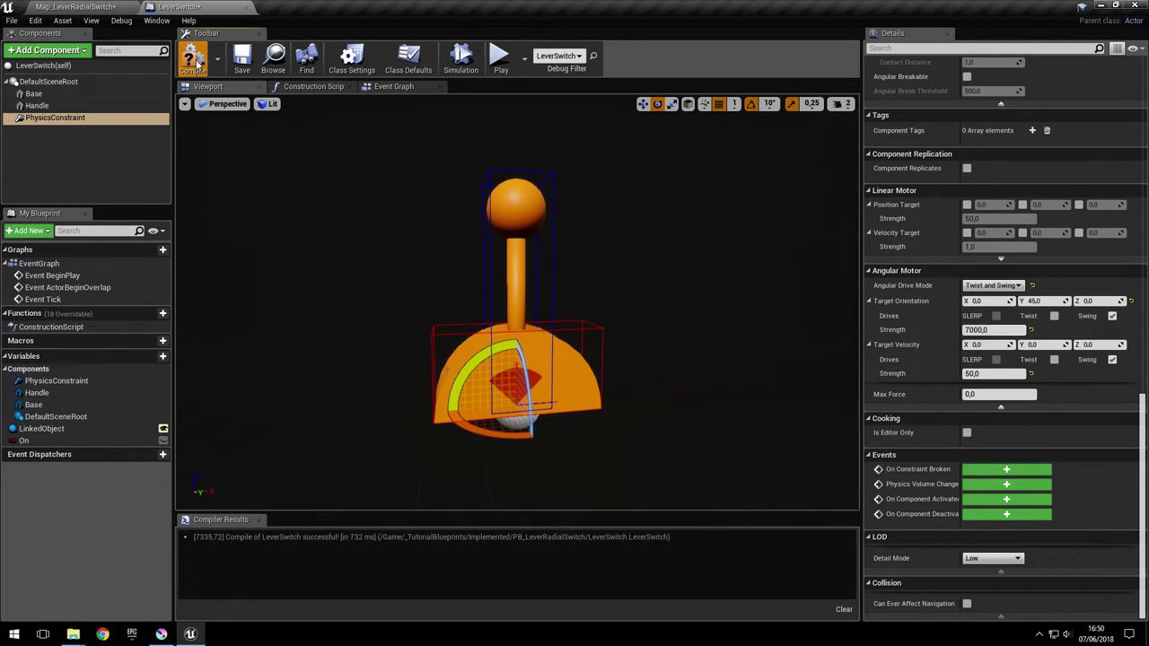
click(242, 63)
Step: Play-test Map_LeverRadialSwitch, hanging the kettlebell weight on the lever handle to examine how the 7000-strength motor carries it
click(76, 6)
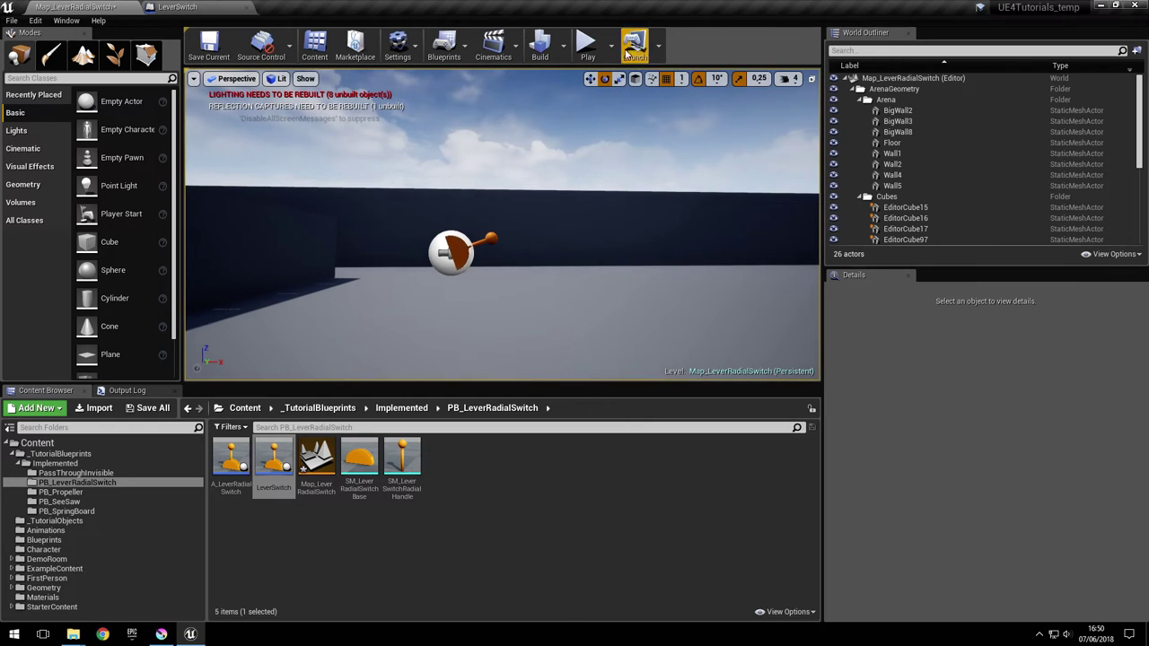
click(586, 45)
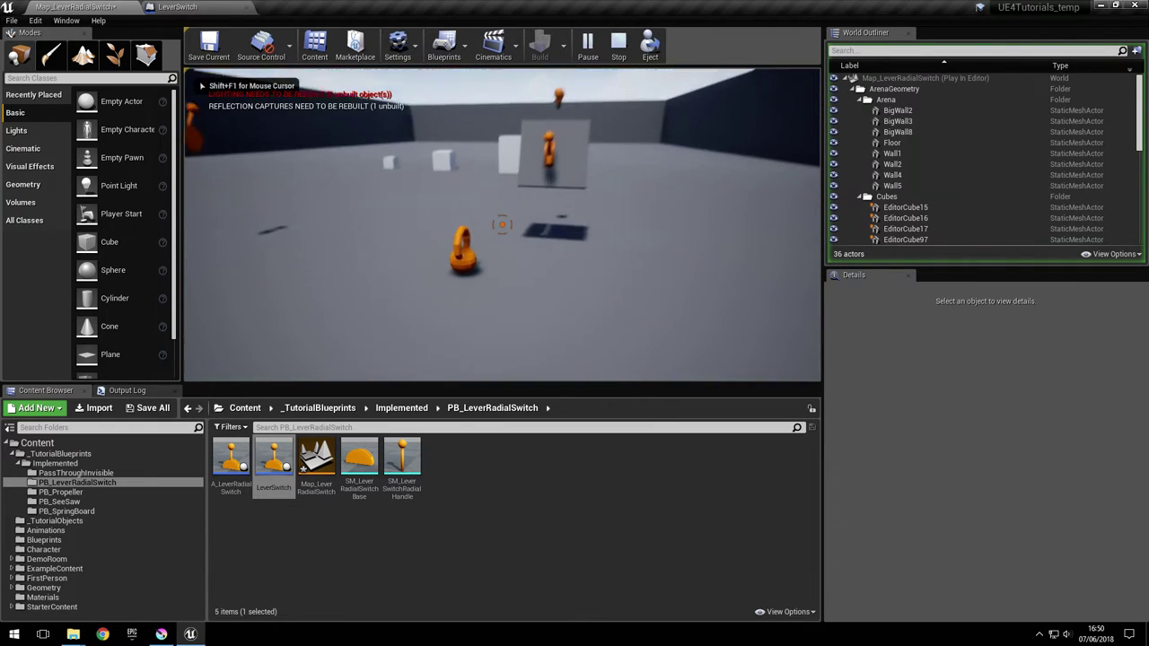
key(w)
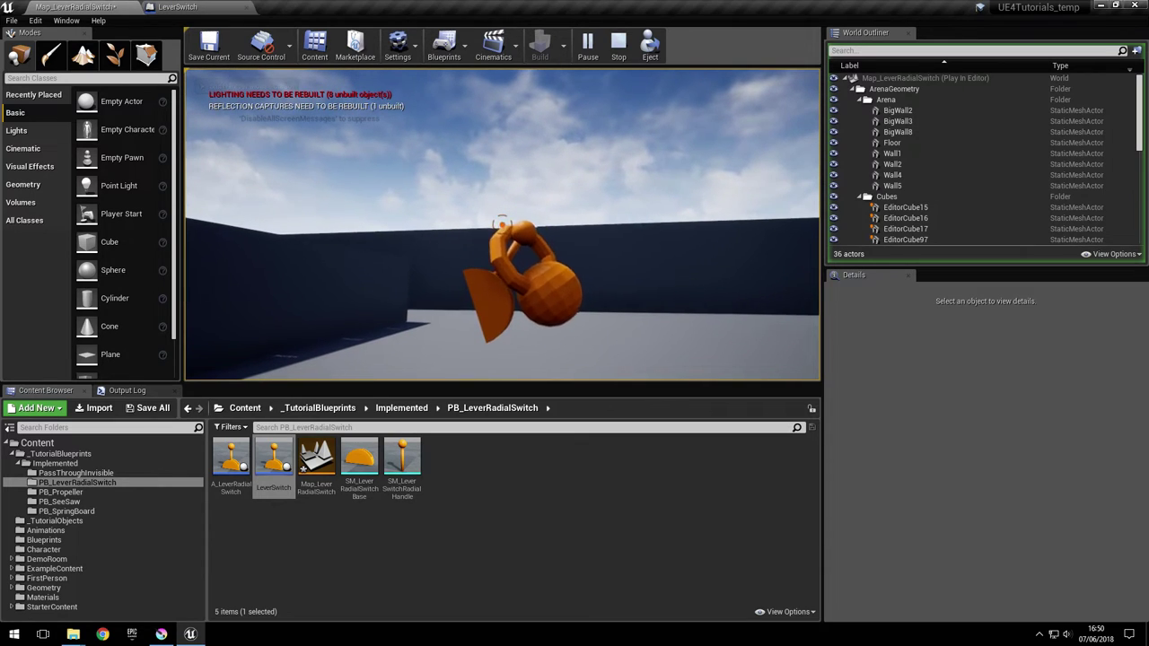
click(501, 224)
key(s)
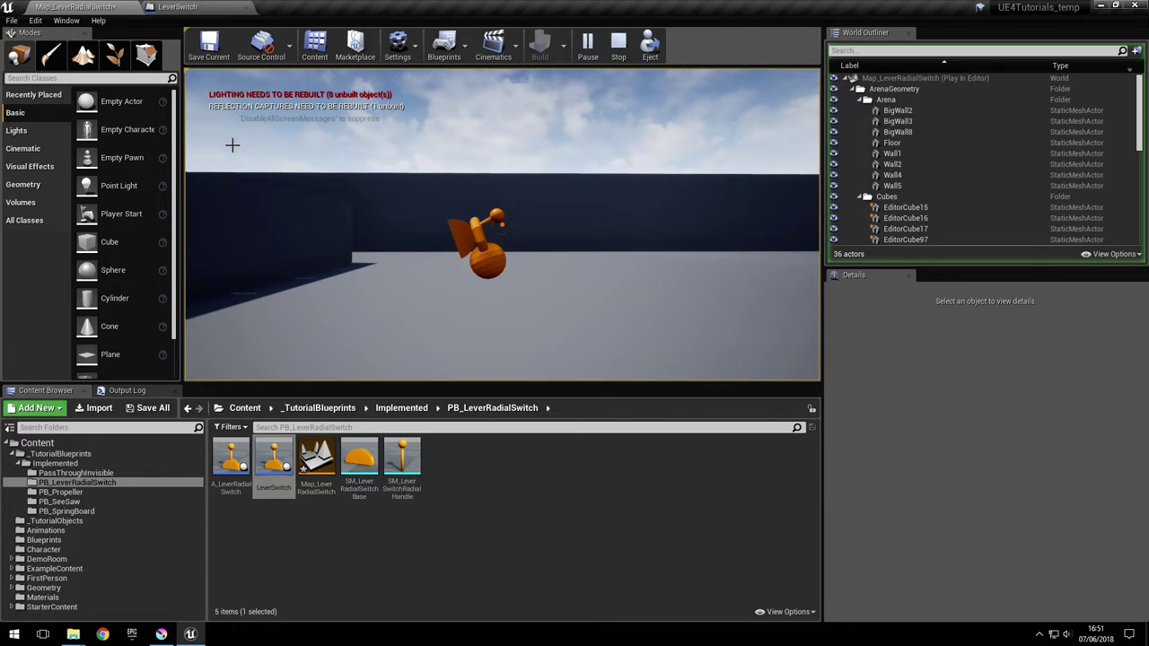
key(Escape)
Step: Set the PhysicsConstraint's Target Orientation Strength to 3000, and compile and save the LeverSwitch blueprint
click(181, 7)
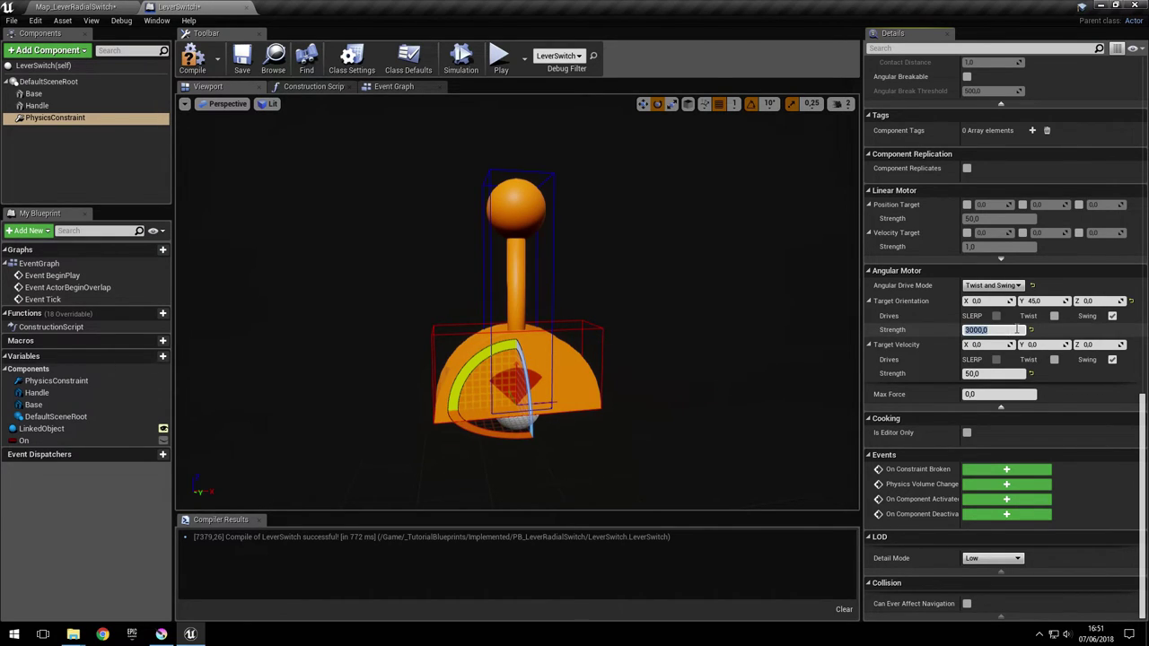
click(206, 65)
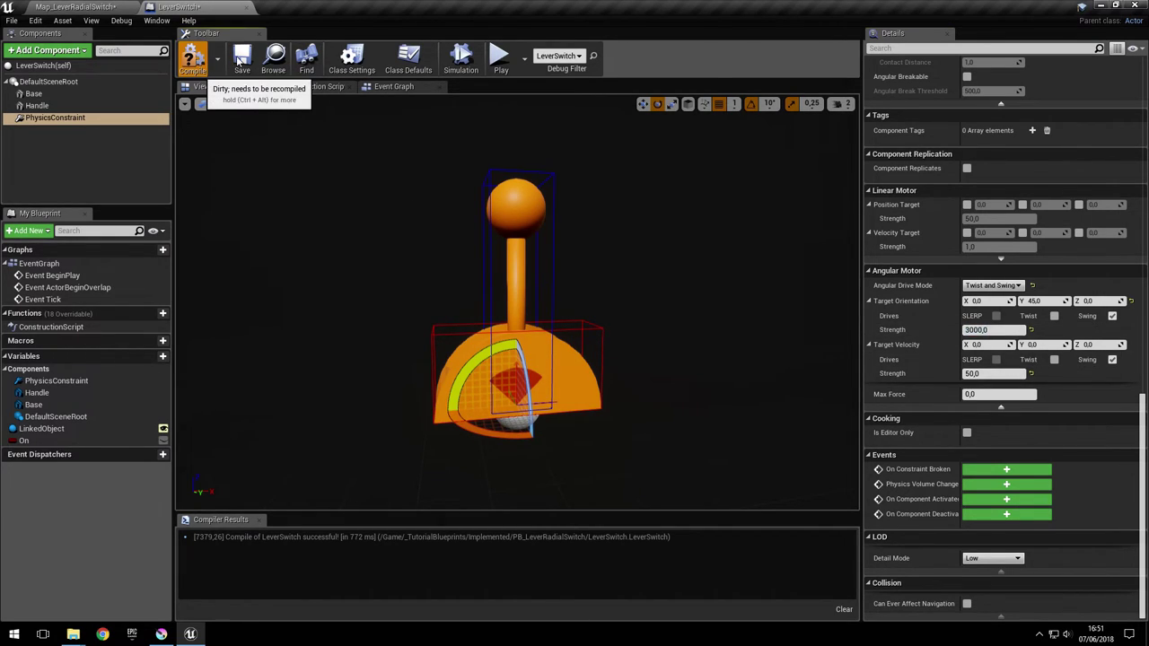
click(241, 60)
Step: Play-test the level and hang the kettlebell on the lever to examine how it pulls against the 3000-strength motor
click(127, 9)
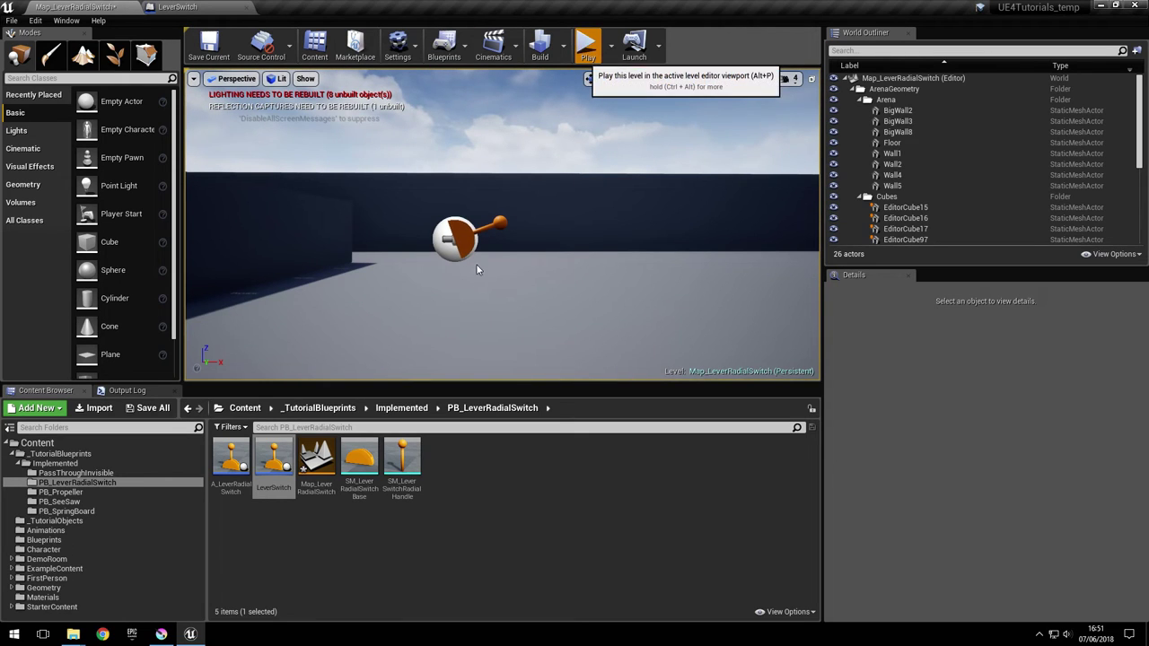
click(589, 47)
key(e)
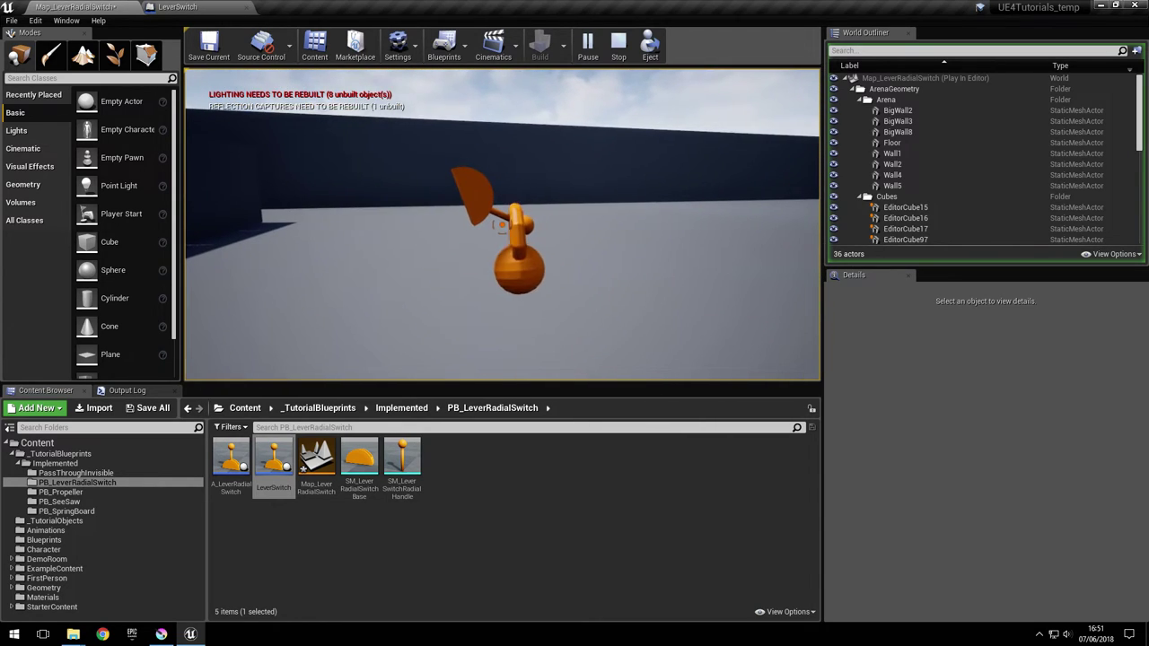
key(Escape)
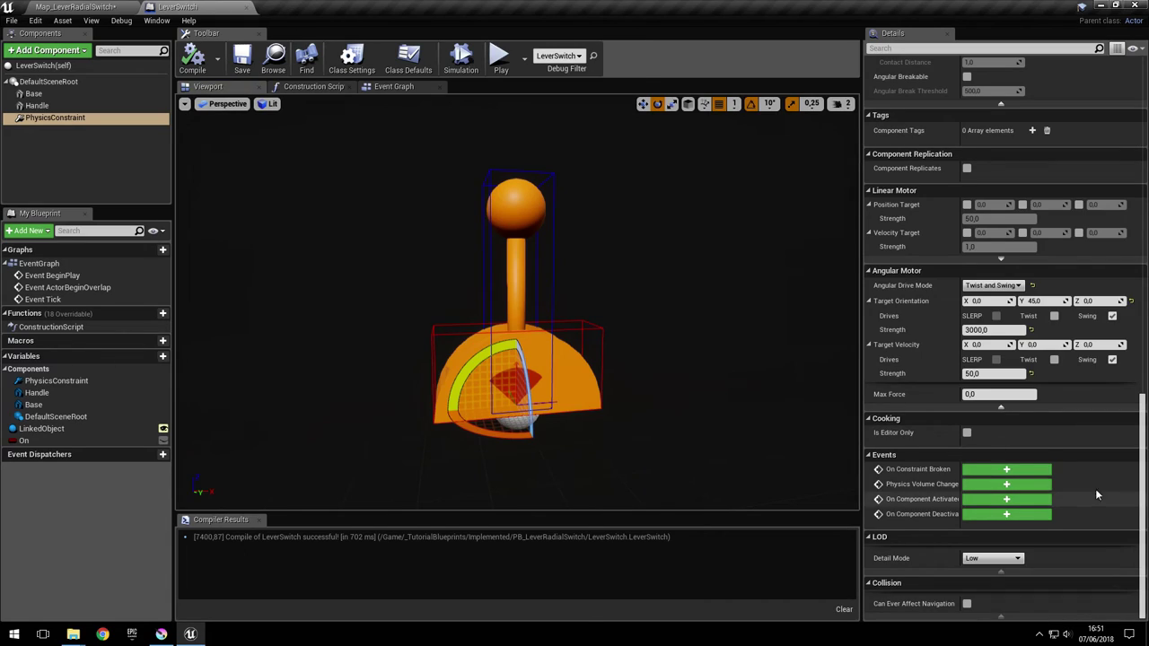
Step: Set the Handle component's MassInKg to 100 in its physics settings
click(41, 109)
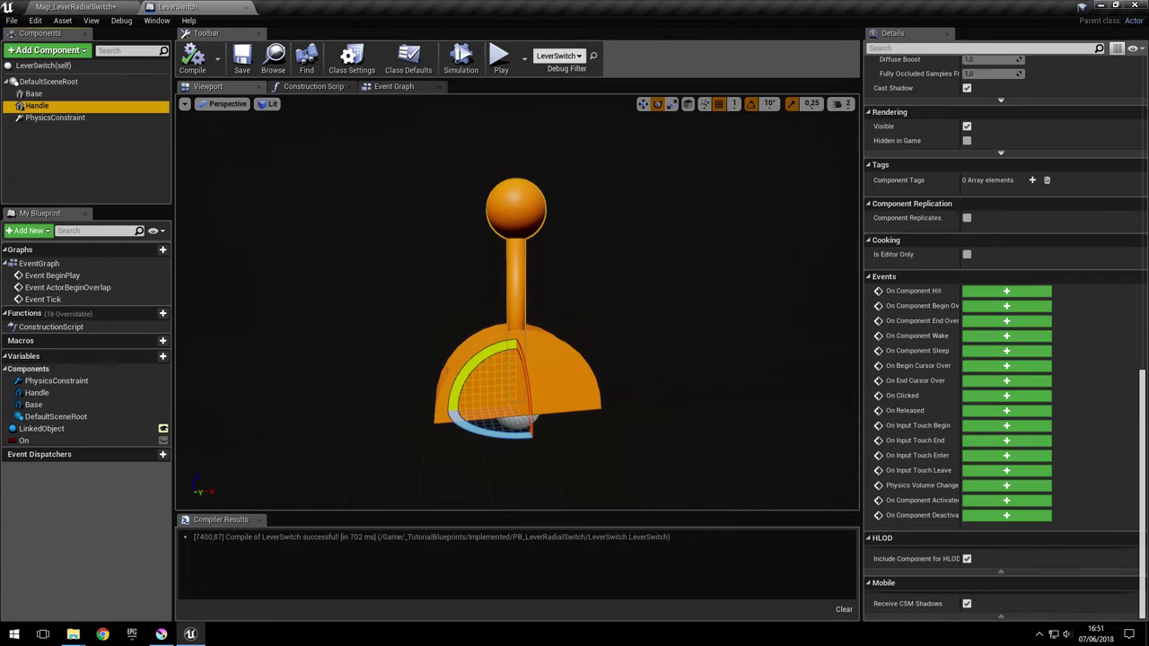
scroll(1068, 306, up, 8)
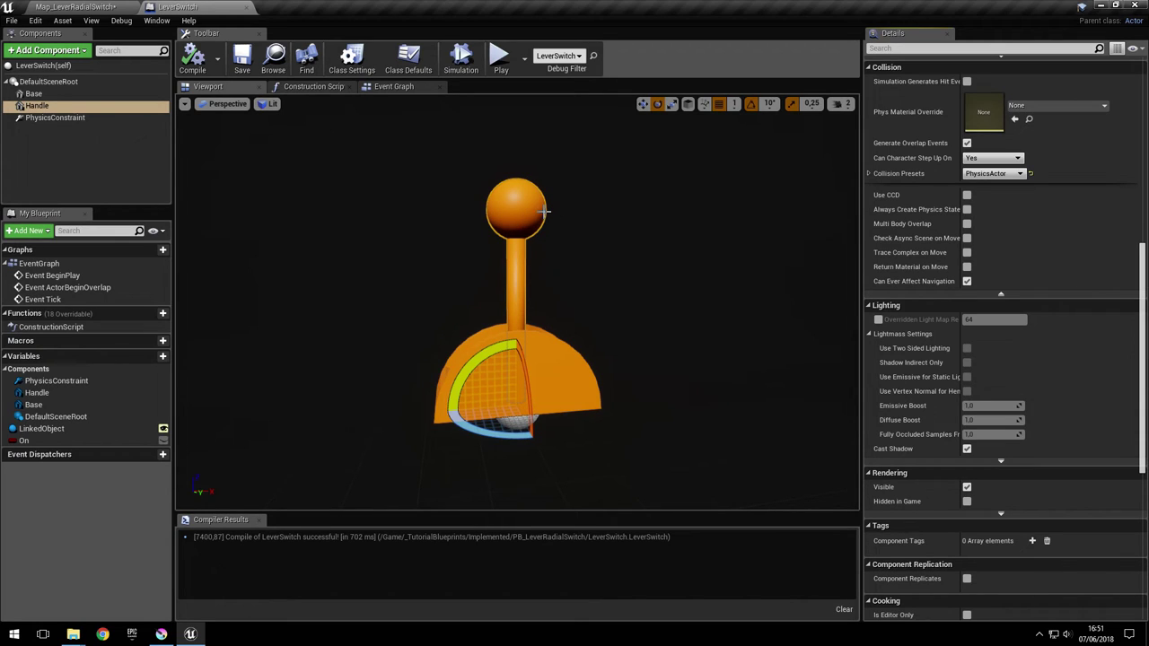
scroll(1005, 269, up, 6)
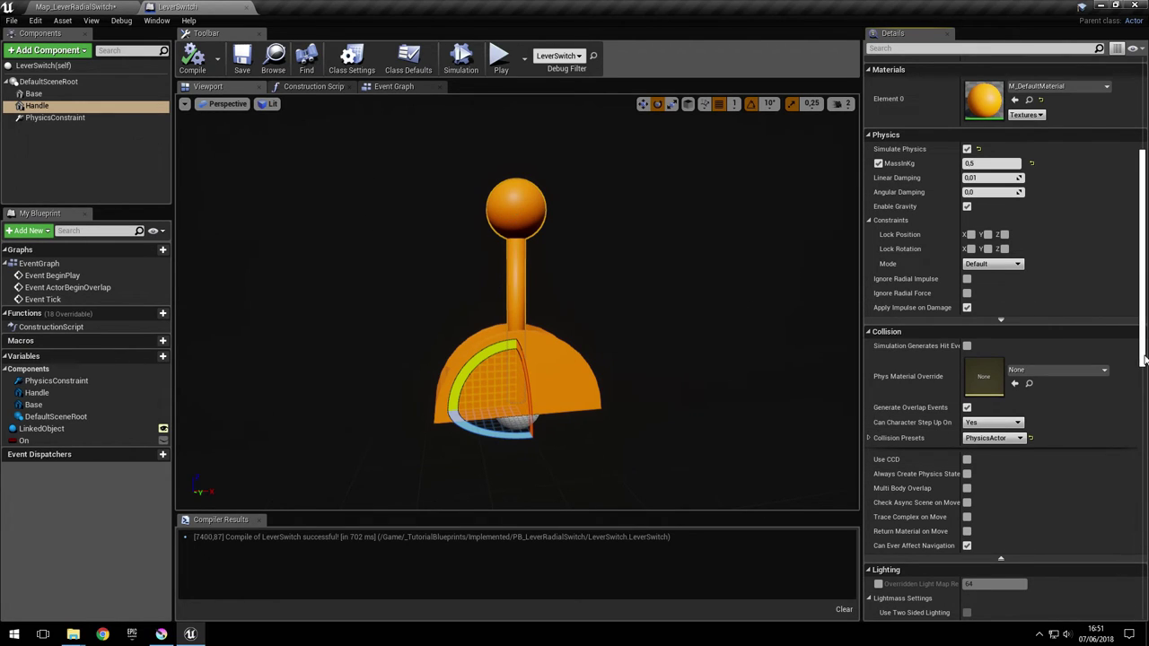
scroll(1068, 315, up, 3)
click(970, 305)
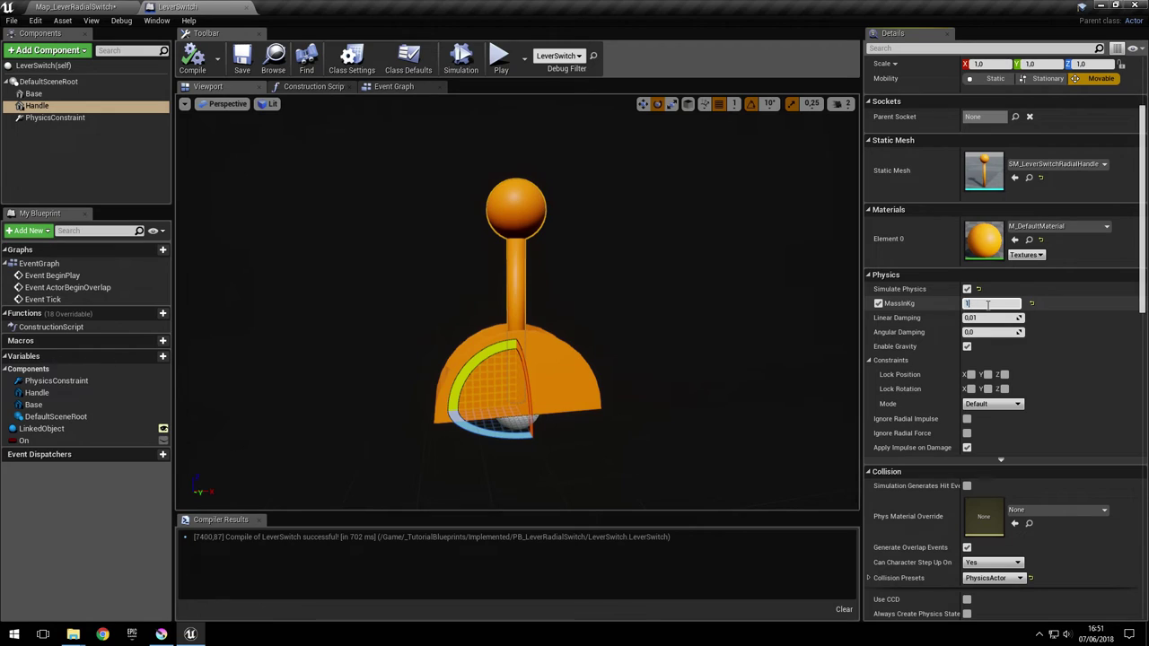
key(Return)
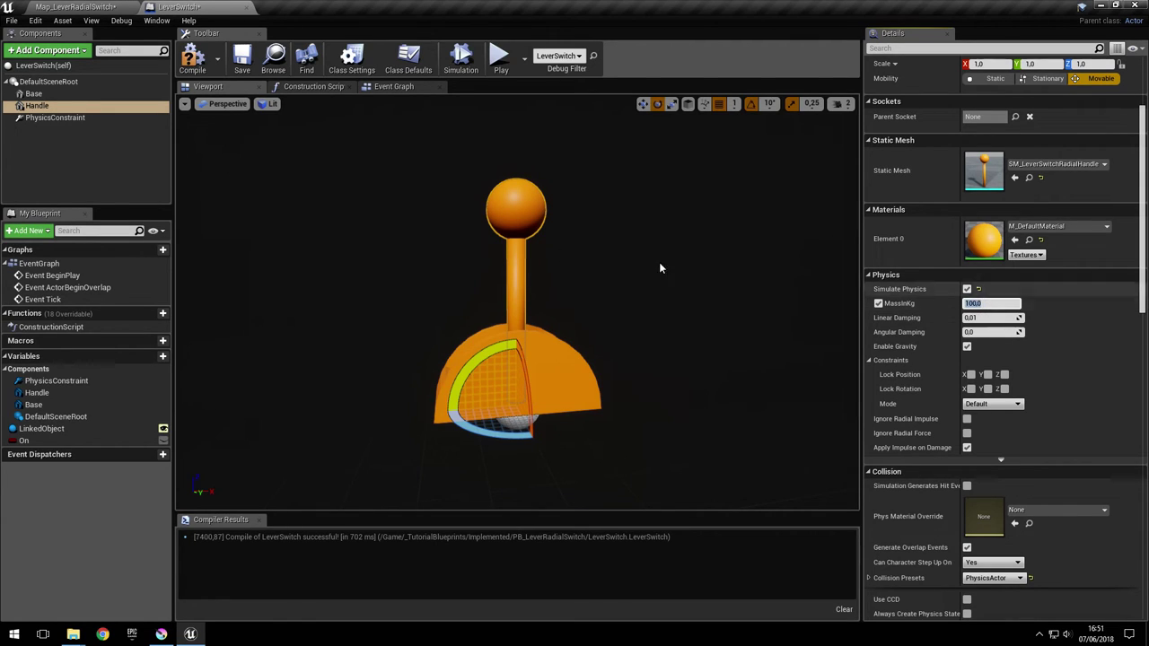
Step: Check the PhysicsConstraint's Angular Motor settings, and compile and save LeverSwitch with the heavier handle
click(86, 118)
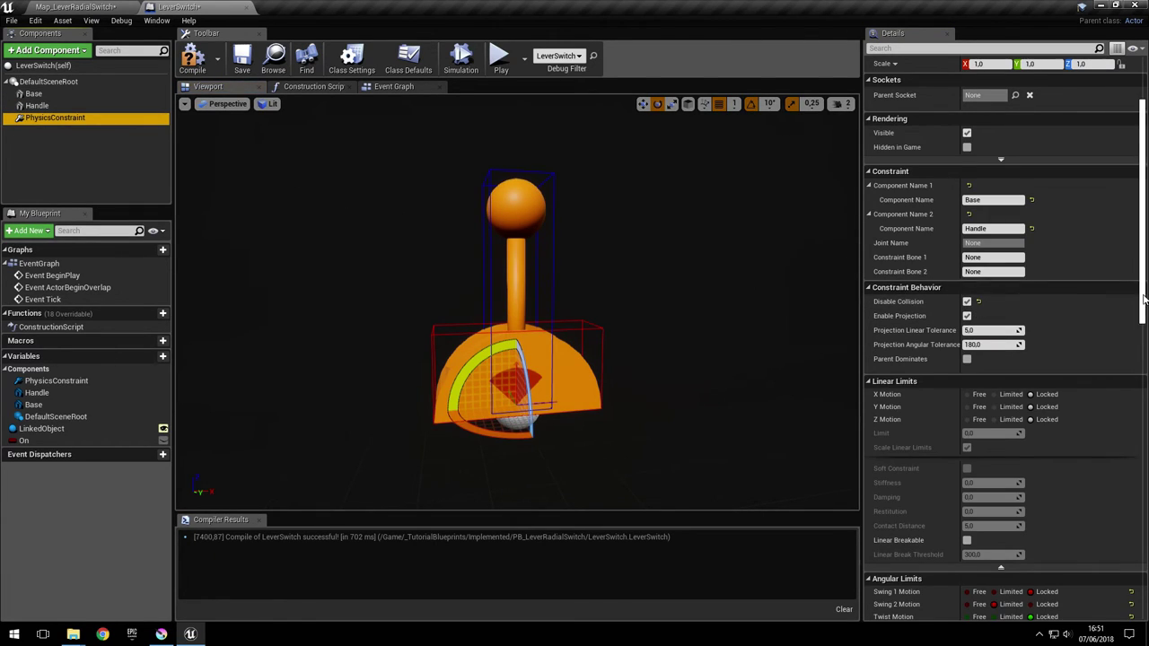
scroll(1072, 285, down, 15)
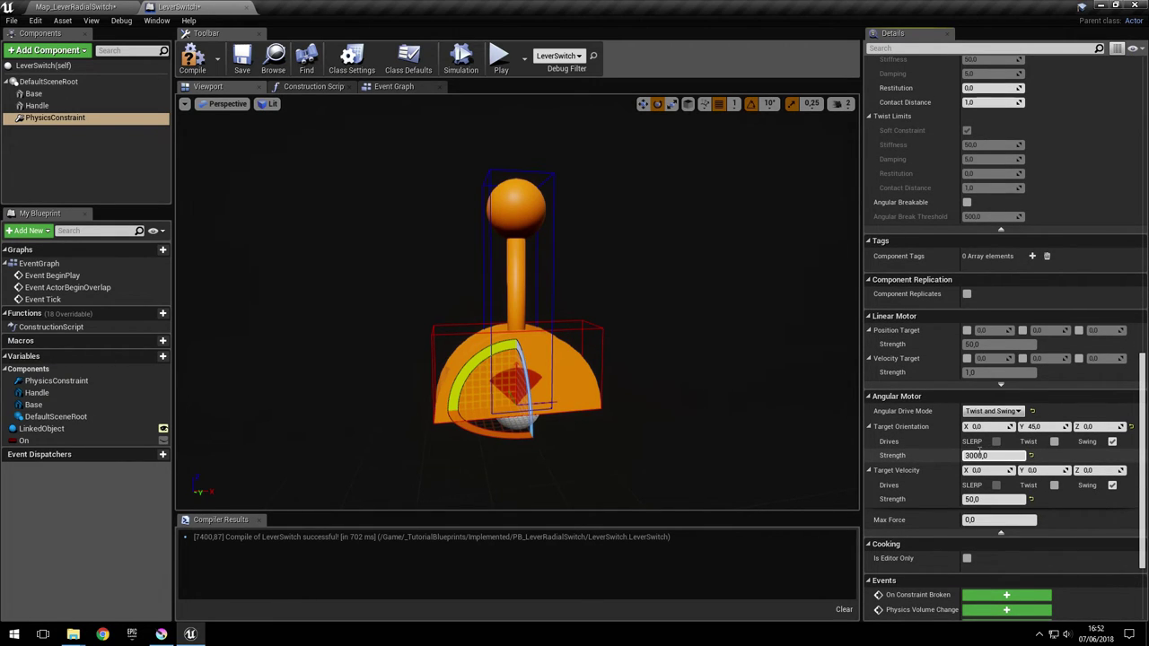
click(190, 69)
click(240, 60)
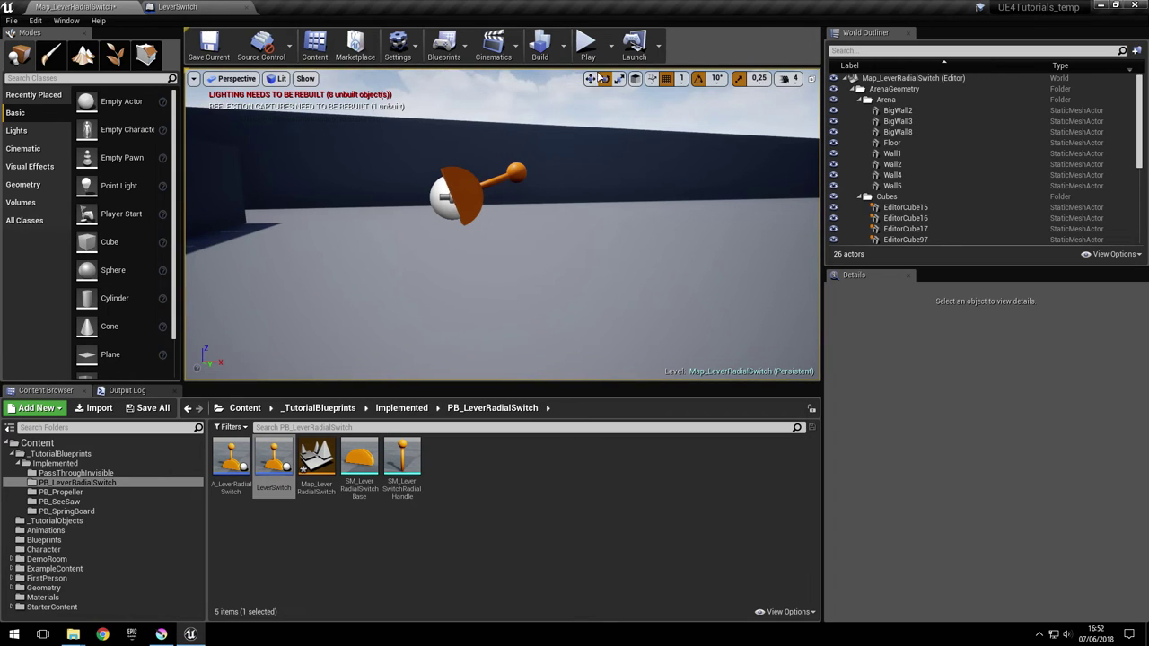
Step: Play-test the level with the 100 kg handle, placing the kettlebell on the lever to examine how it responds
click(584, 47)
click(470, 162)
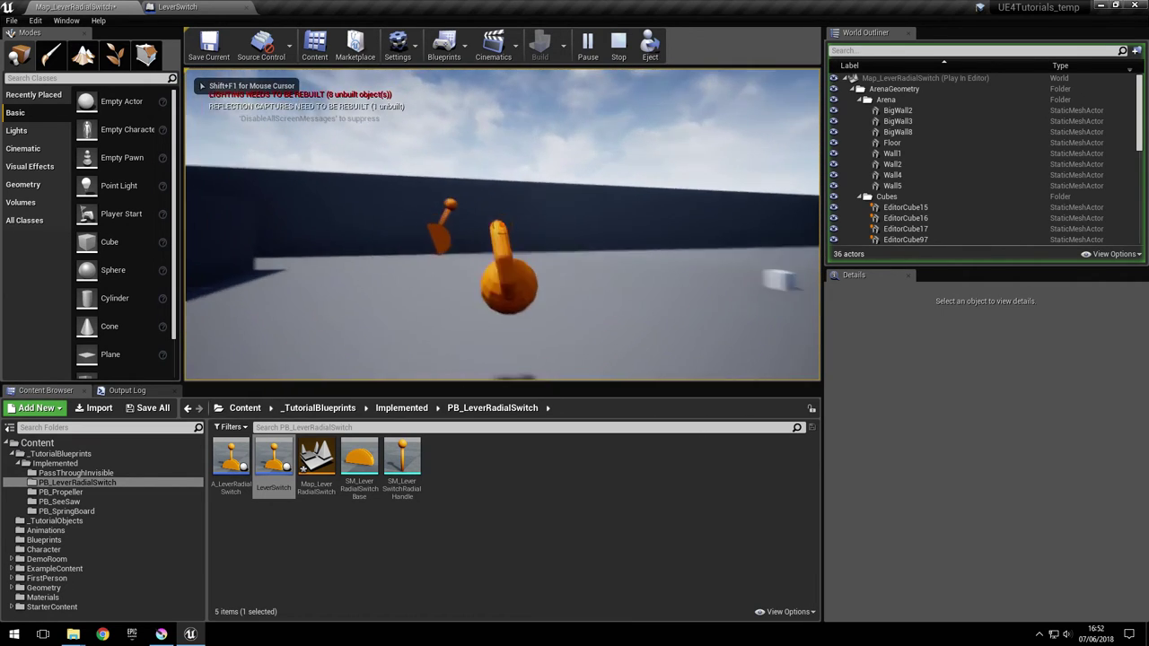
key(w)
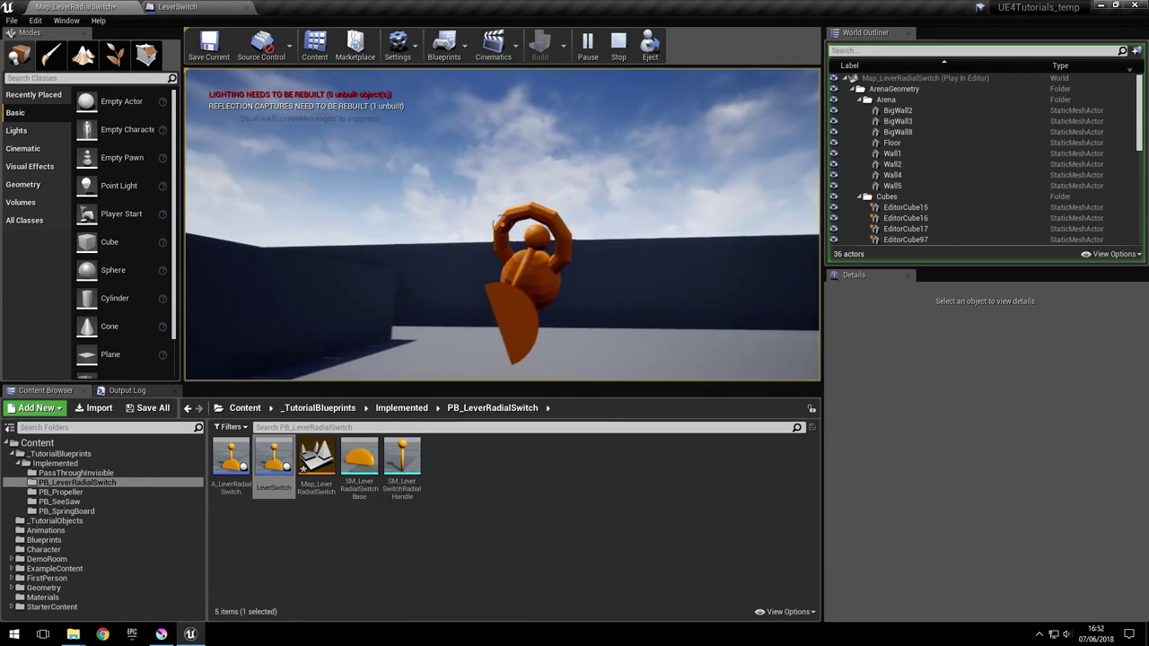
key(s)
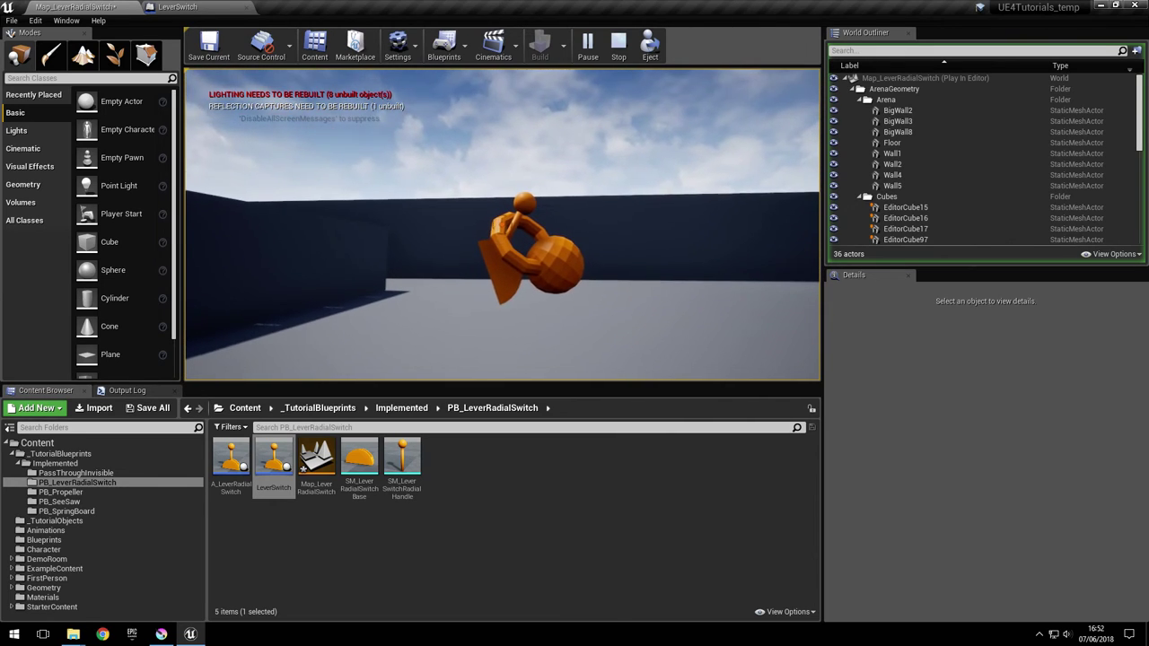
key(a)
key(a)
key(a)
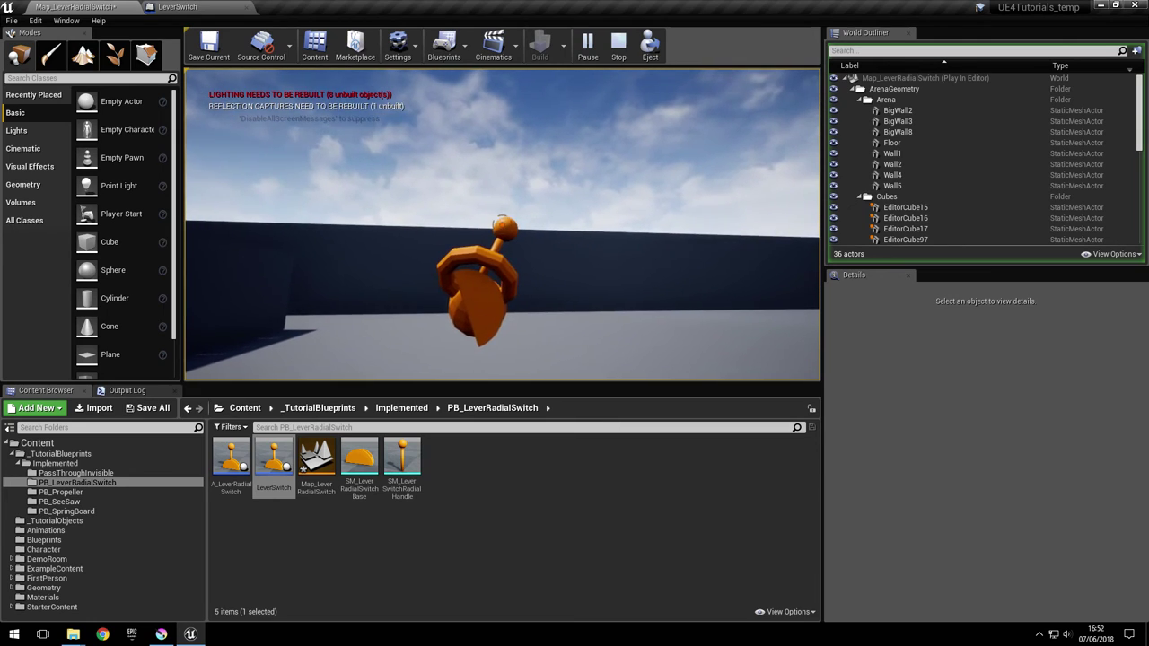
key(Escape)
Step: Review the PhysicsConstraint's Target Orientation Strength and the Handle's MassInKg in the LeverSwitch blueprint
click(189, 5)
click(1002, 456)
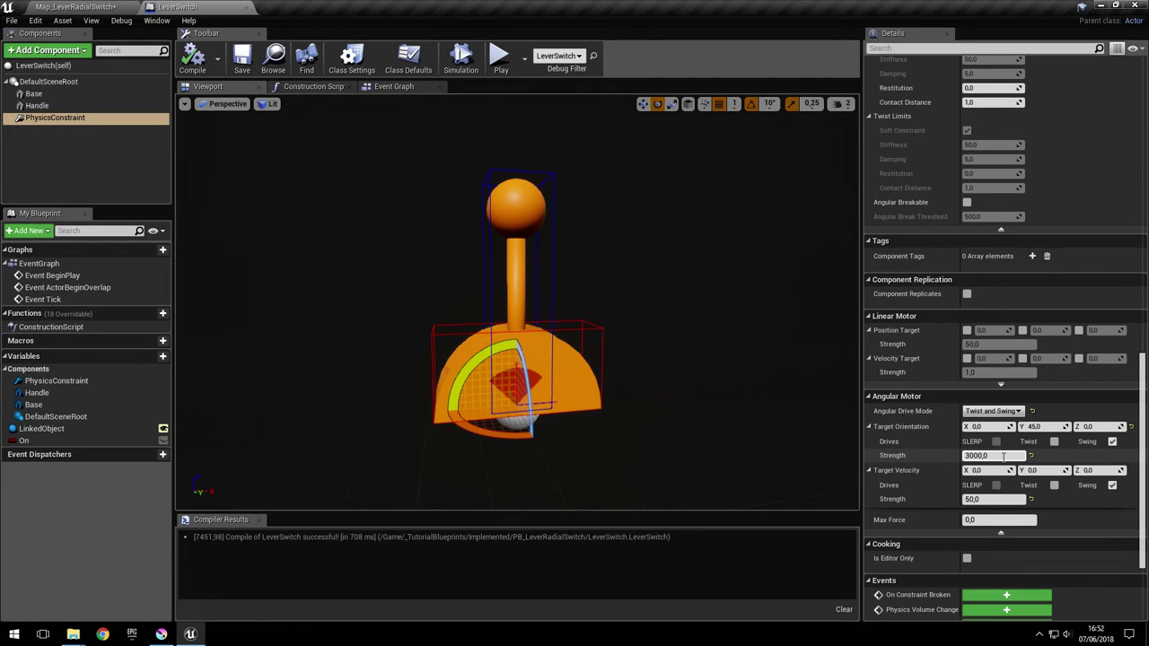
click(38, 106)
scroll(1077, 338, up, 15)
click(978, 346)
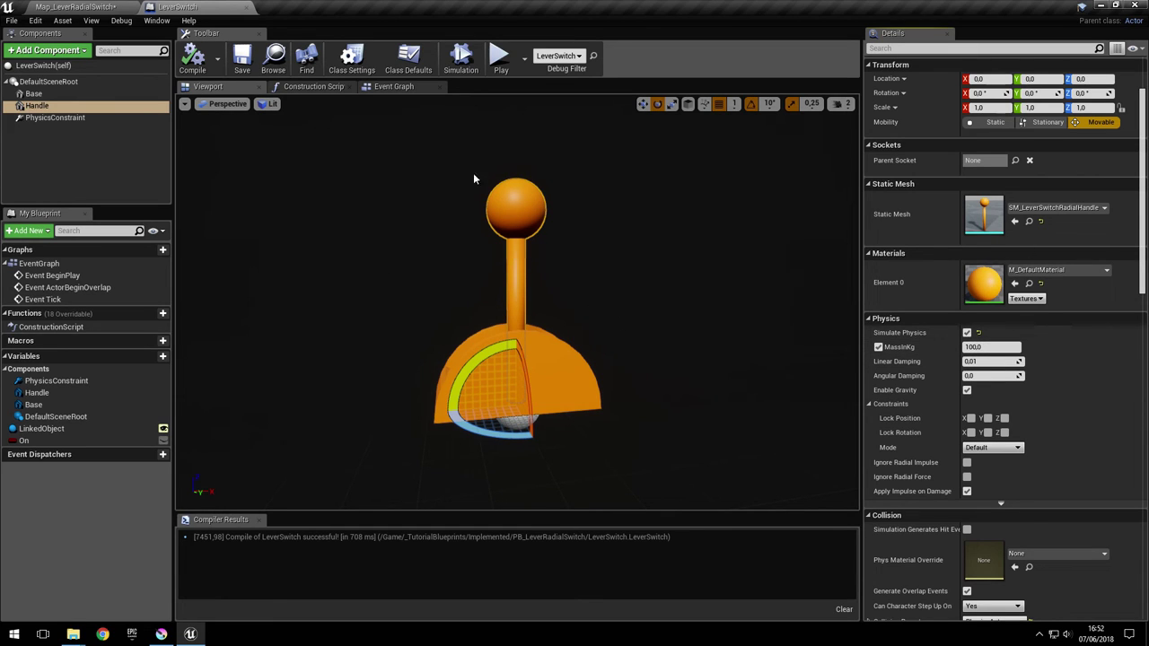
Step: Select SM_KettleBellWeight in the level and check its mass in the physics settings
click(86, 5)
right_drag(550, 271, 437, 305)
click(392, 278)
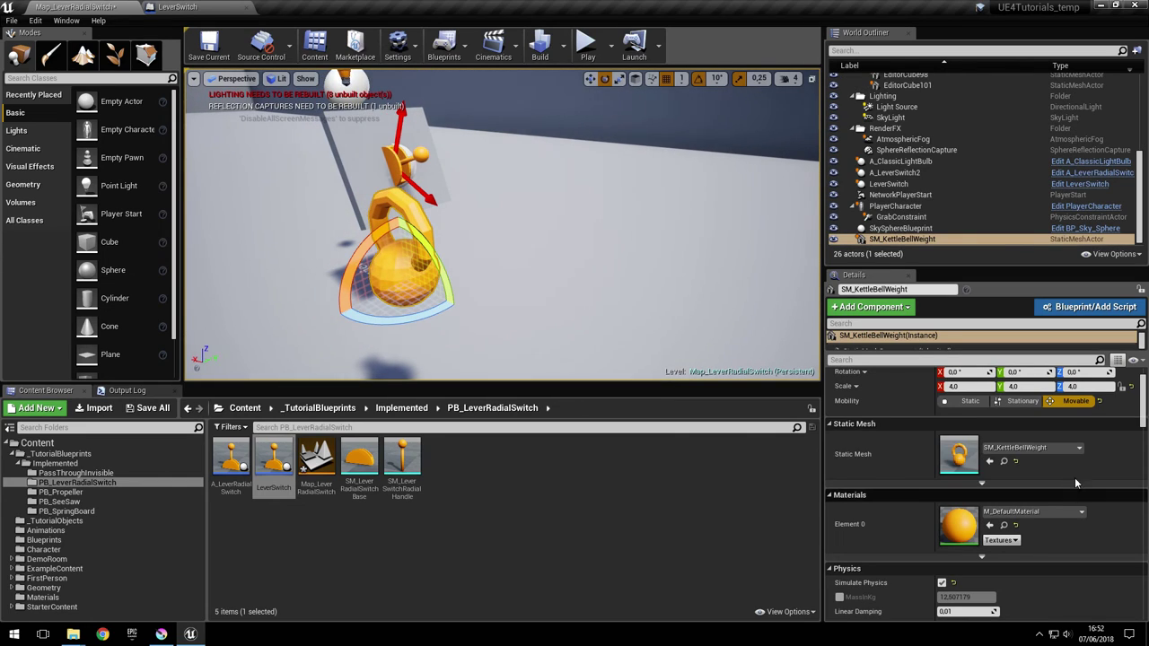
scroll(1060, 494, down, 3)
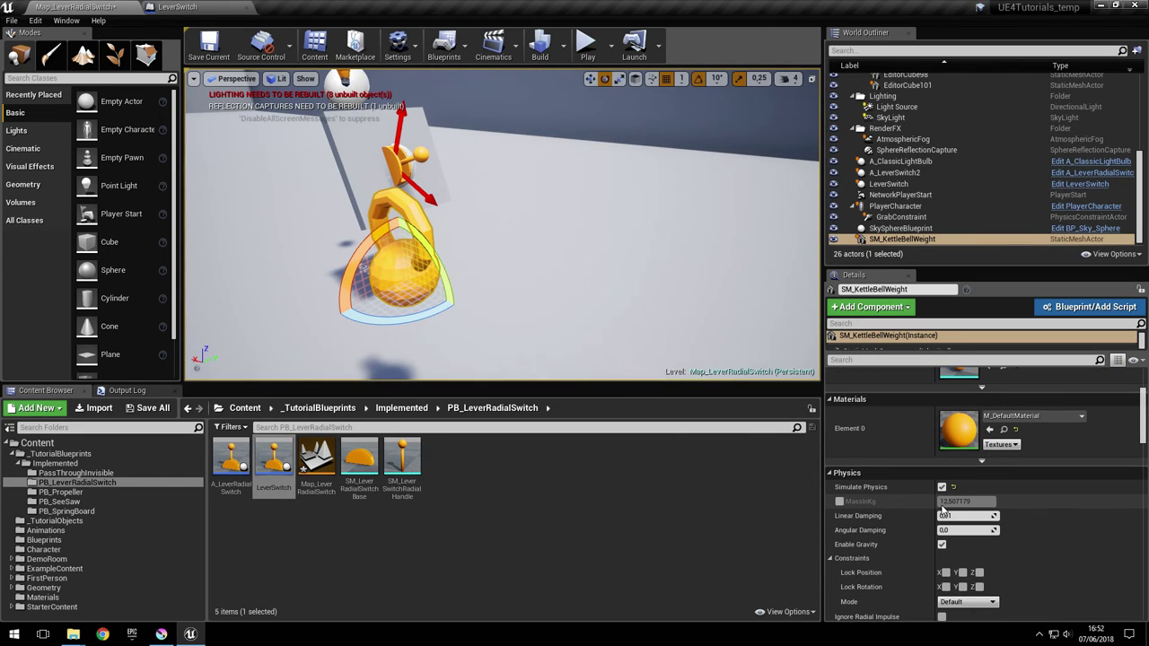
Step: Set the Handle's MassInKg to 0.5, and compile and save the LeverSwitch blueprint
click(203, 10)
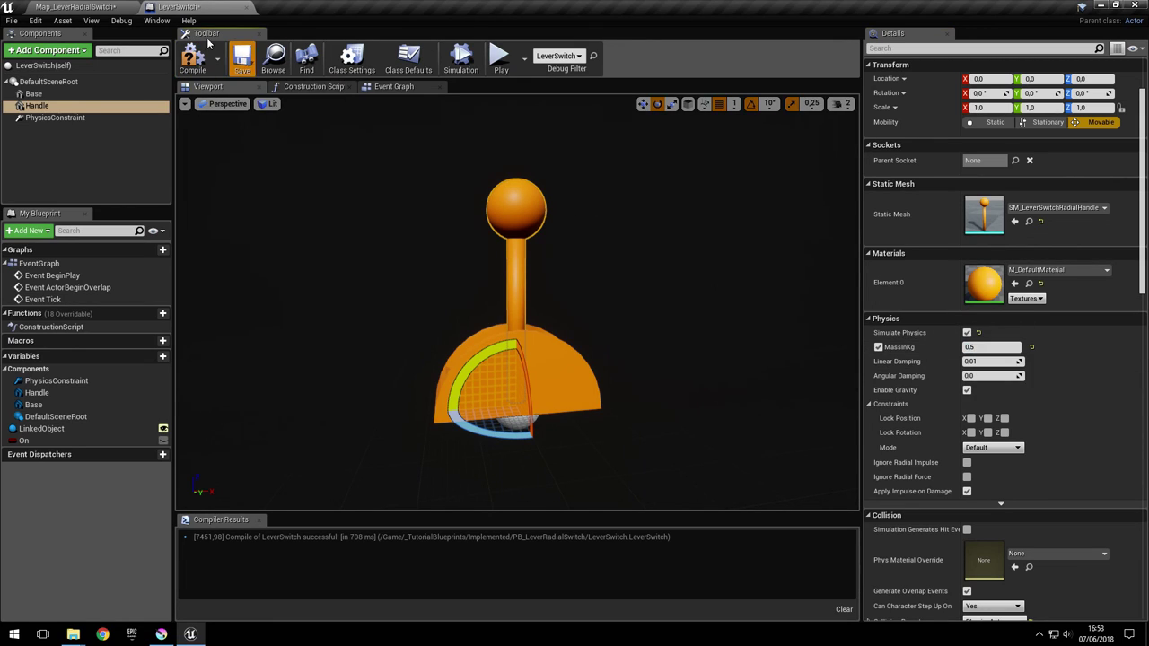
click(242, 60)
Step: Play-test the level, hang the kettlebell on the lever with the 0.5 kg handle, and return to the LeverSwitch blueprint
click(85, 7)
click(590, 58)
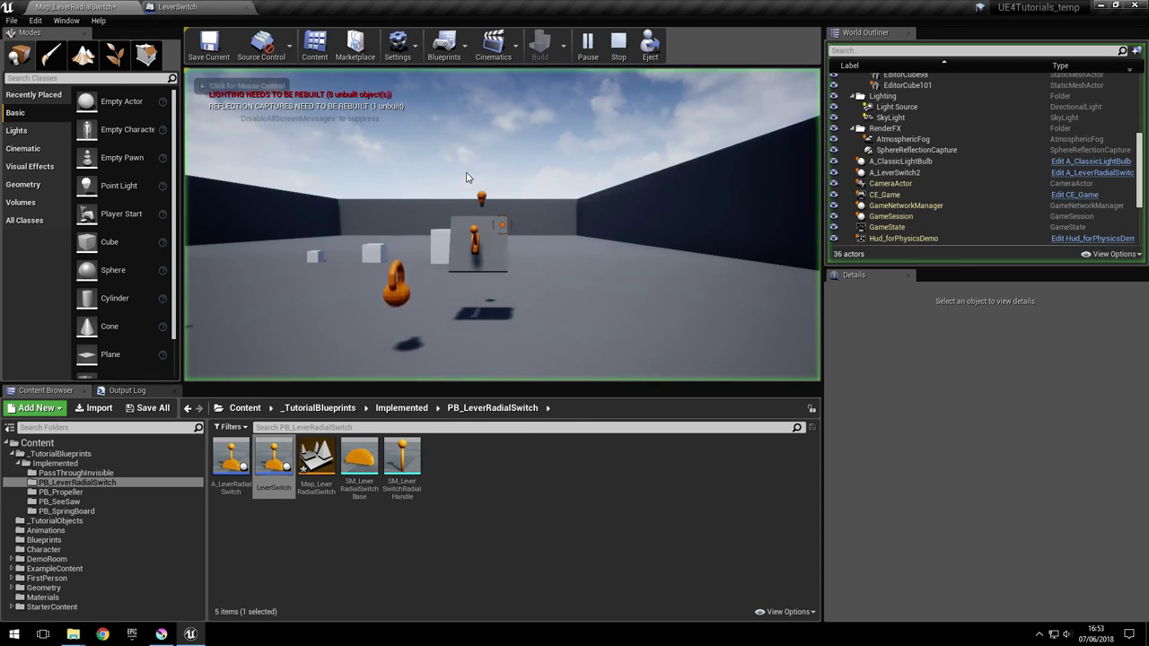
click(501, 222)
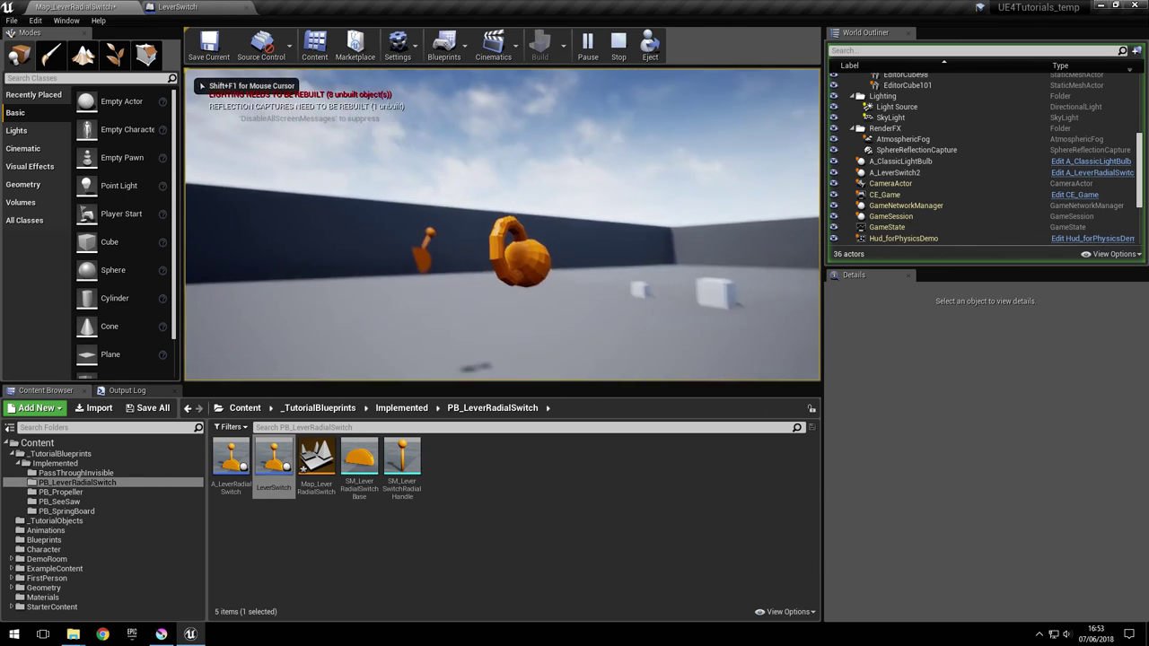
click(502, 223)
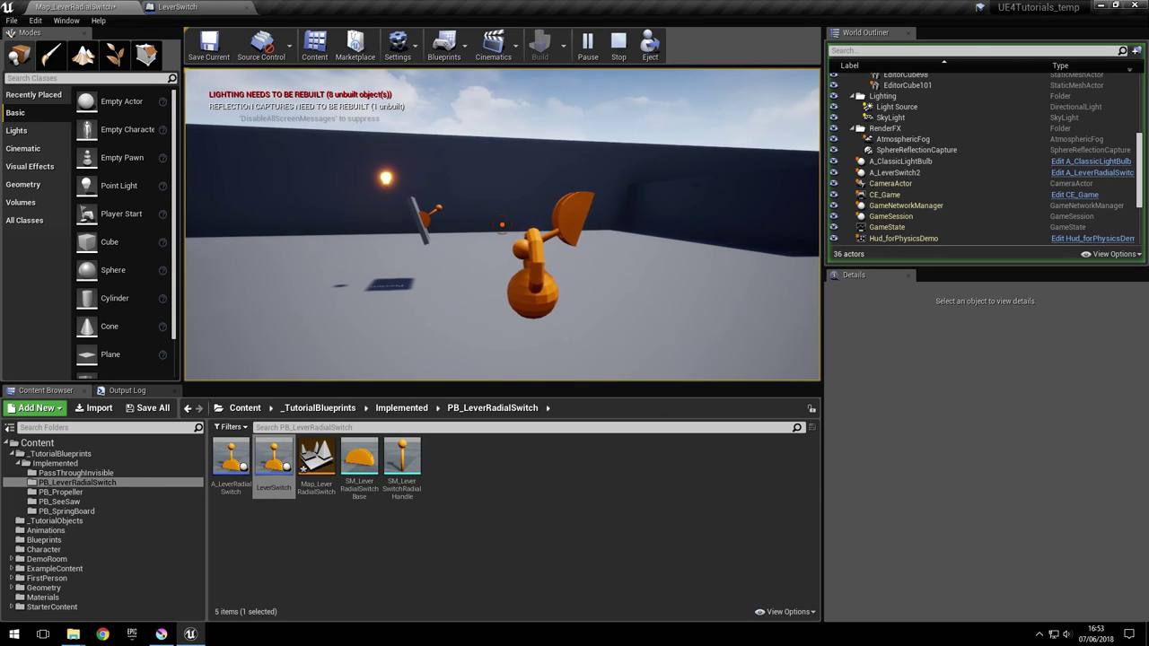
key(Escape)
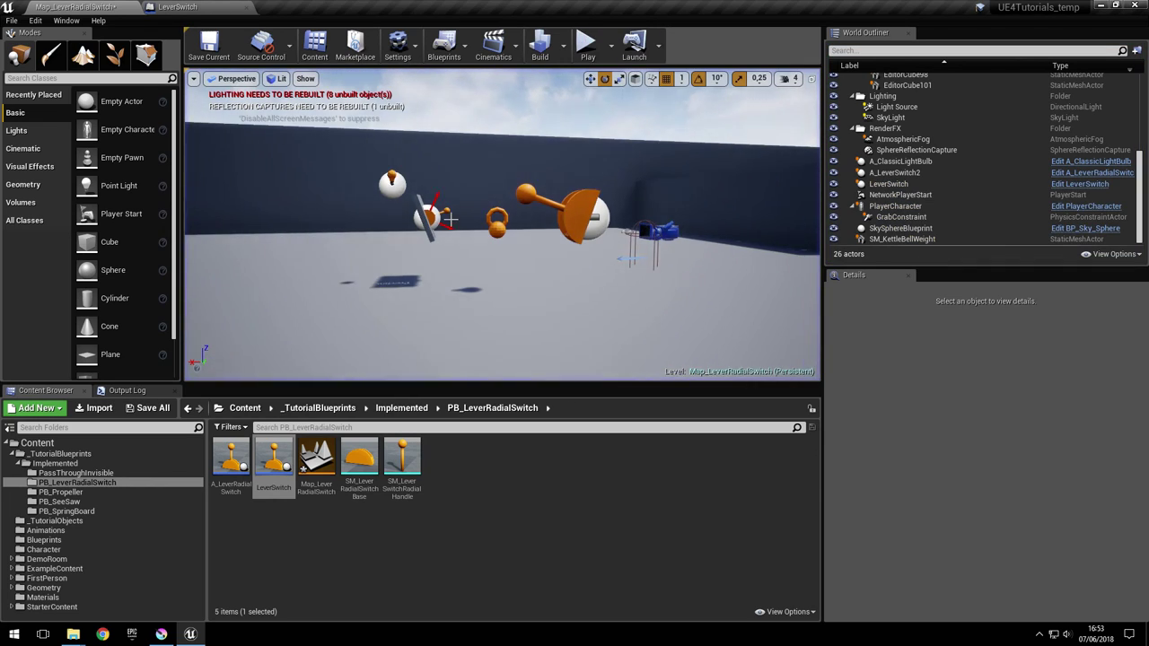
click(178, 7)
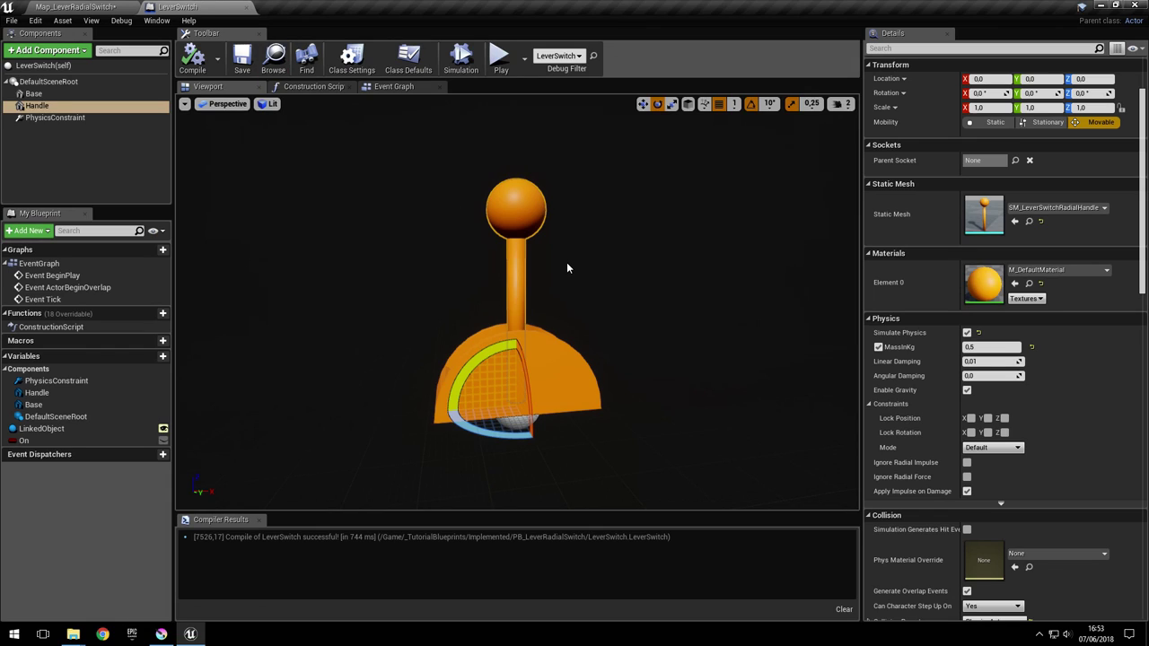